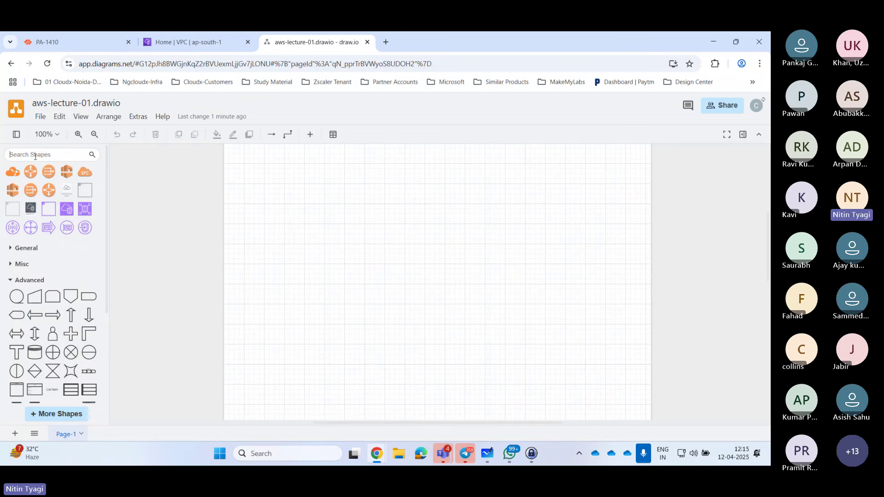
Insert the VPC group container from the shape library and enlarge it to cover most of the visible page
type("vp")
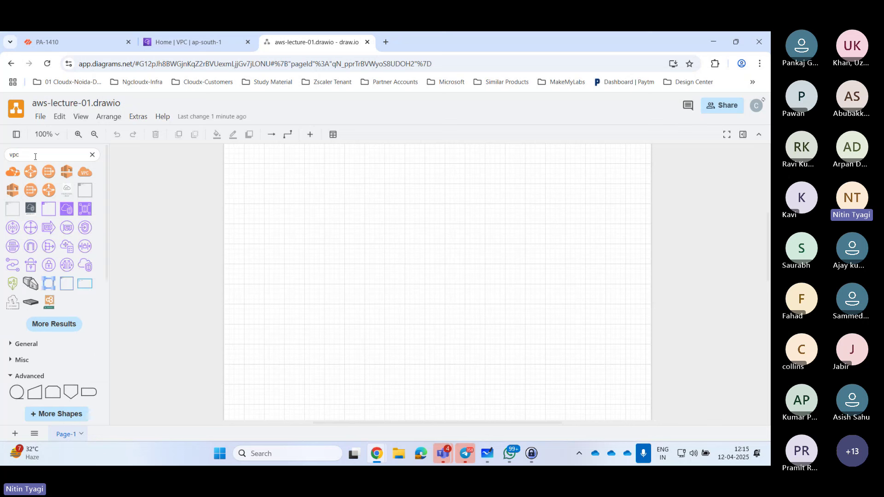
type("c")
left_click(85, 190)
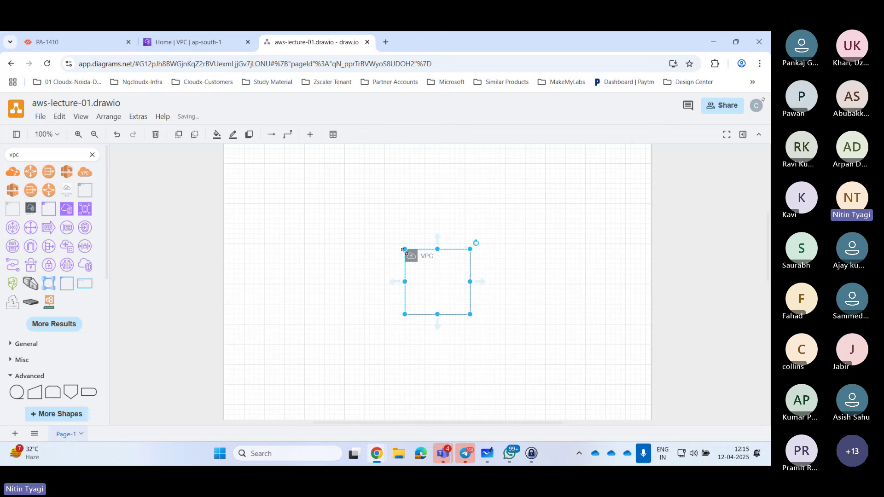
left_click_drag(405, 249, 278, 165)
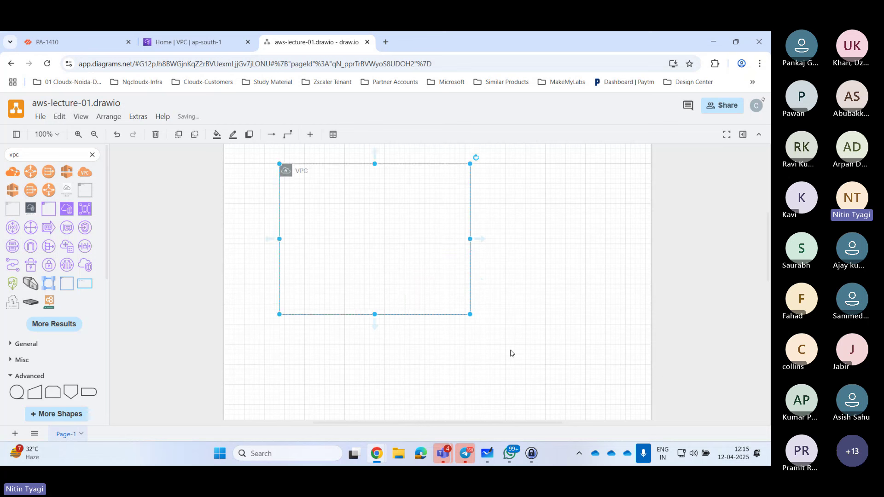
left_click_drag(470, 313, 604, 398)
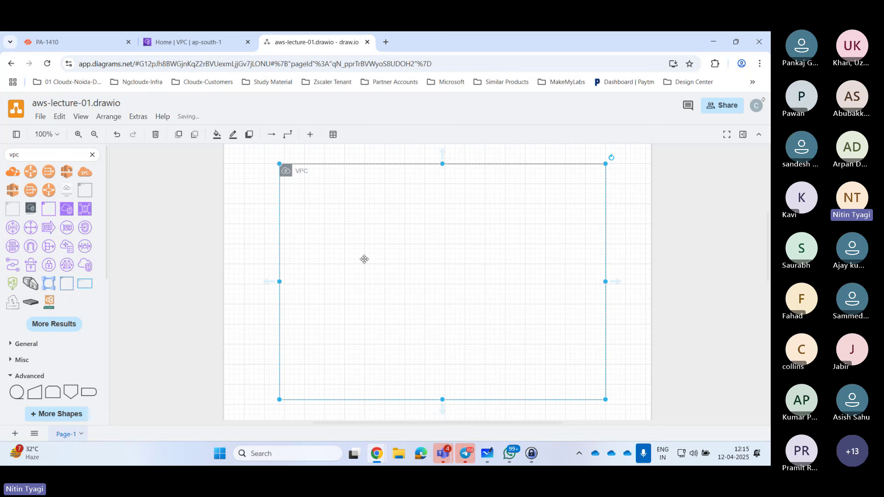
Switch to the AWS VPC console, start creating a VPC and look through the settings form
left_click(189, 42)
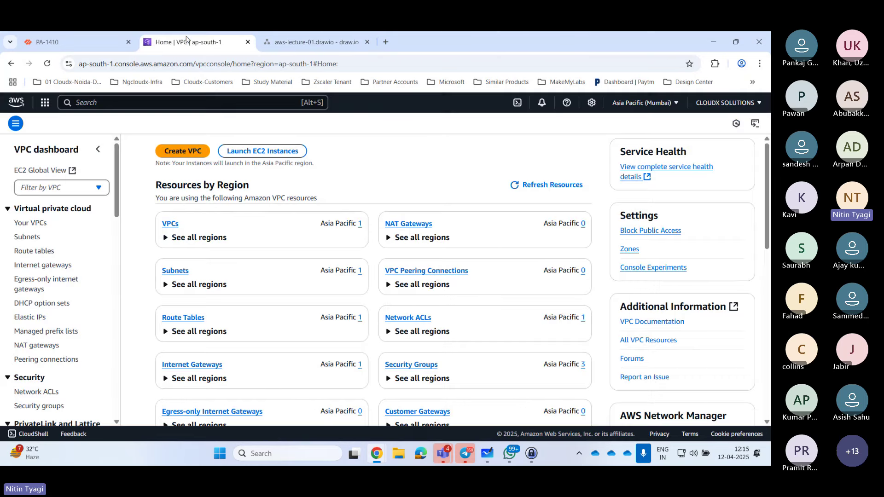
left_click(182, 153)
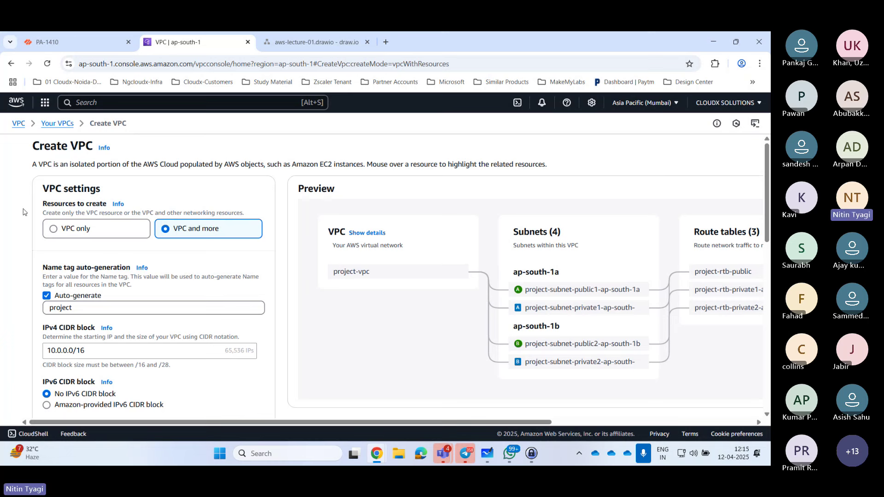
scroll(129, 239, "down", 1)
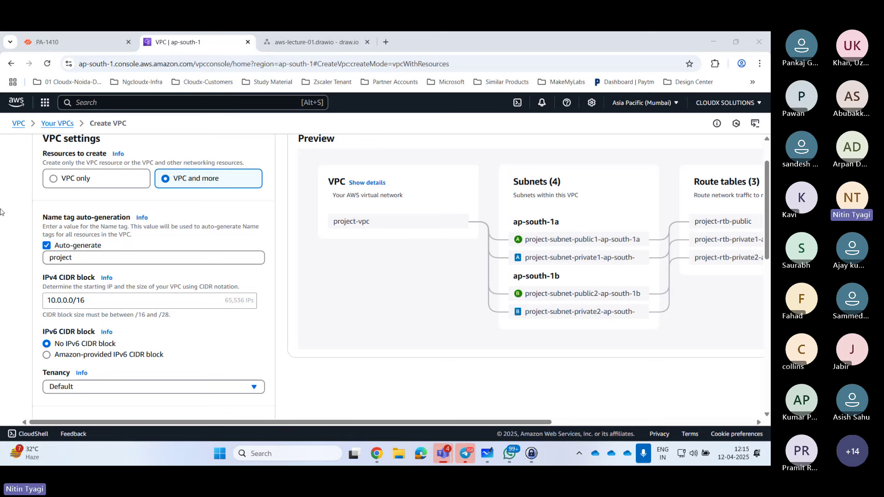
scroll(114, 195, "down", 3)
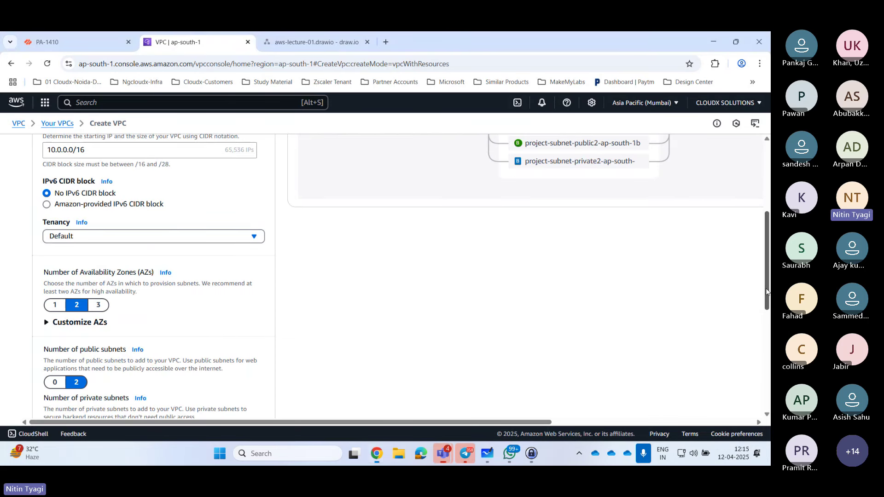
left_click_drag(767, 262, 767, 184)
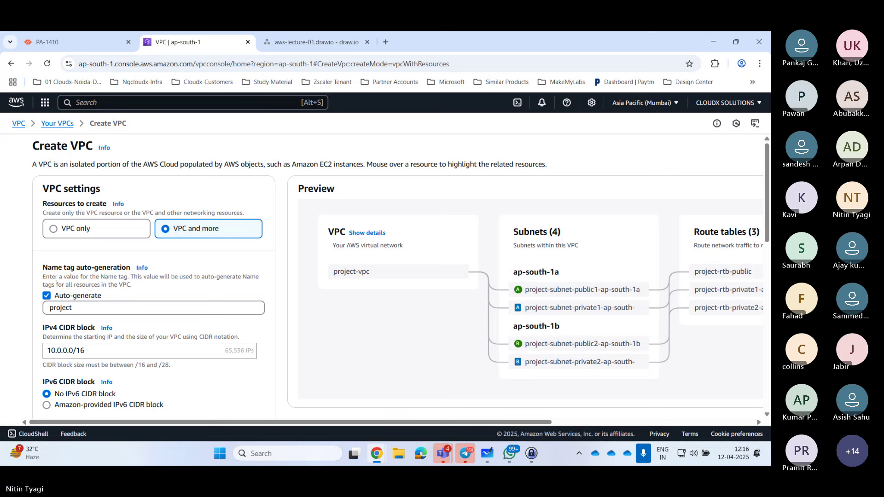
Keep name tag auto-generation enabled and set the name tag to Ngcloudx-Aws-VPC-01
left_click(48, 297)
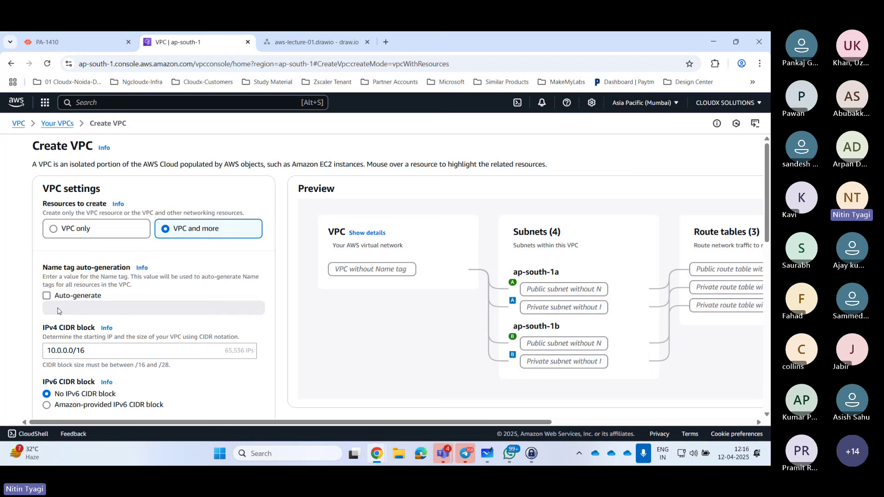
left_click(48, 296)
left_click(93, 307)
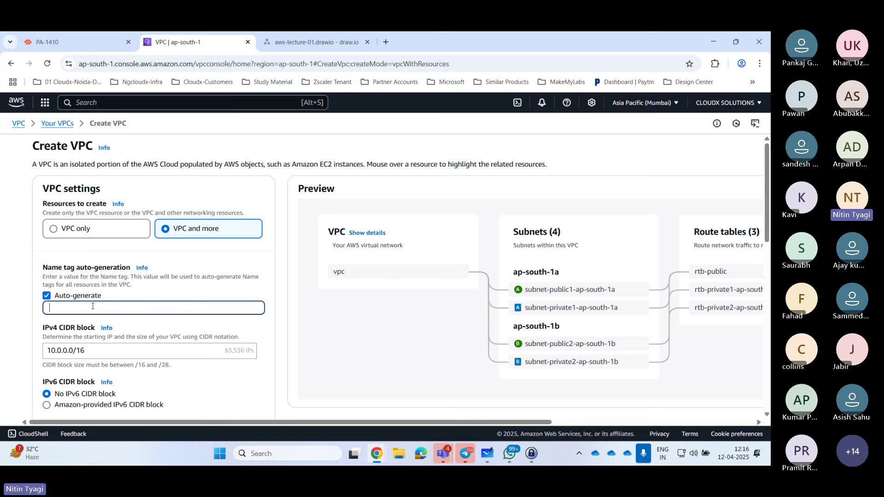
type("Aws-")
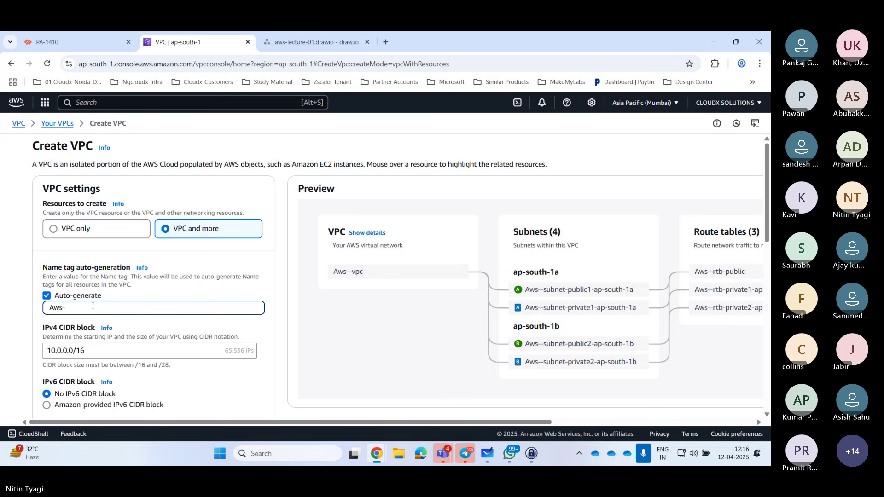
key("BackSpace")
key("BackSpace")
key("BackSpace")
type("Ng")
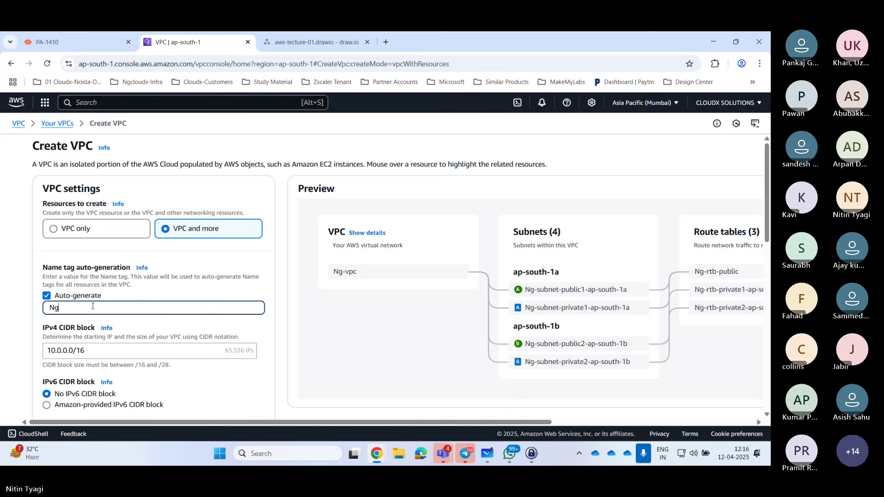
type("cloudx")
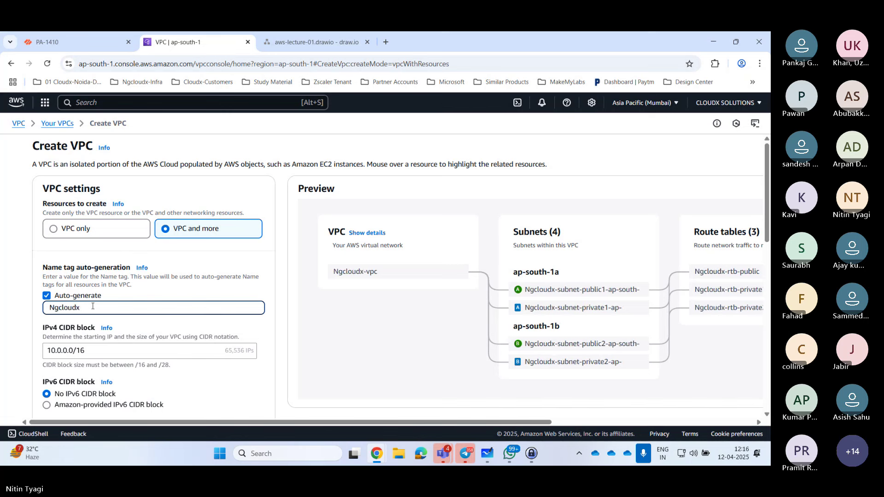
type("-AW")
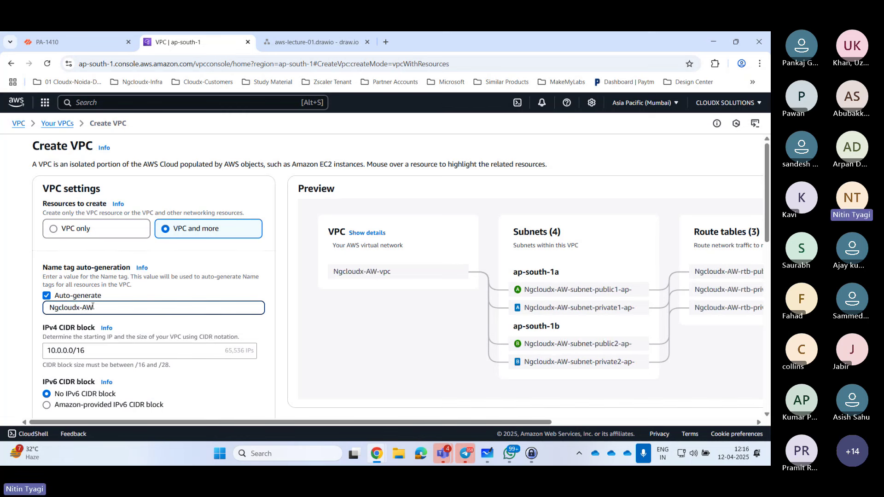
key("BackSpace")
type("ws")
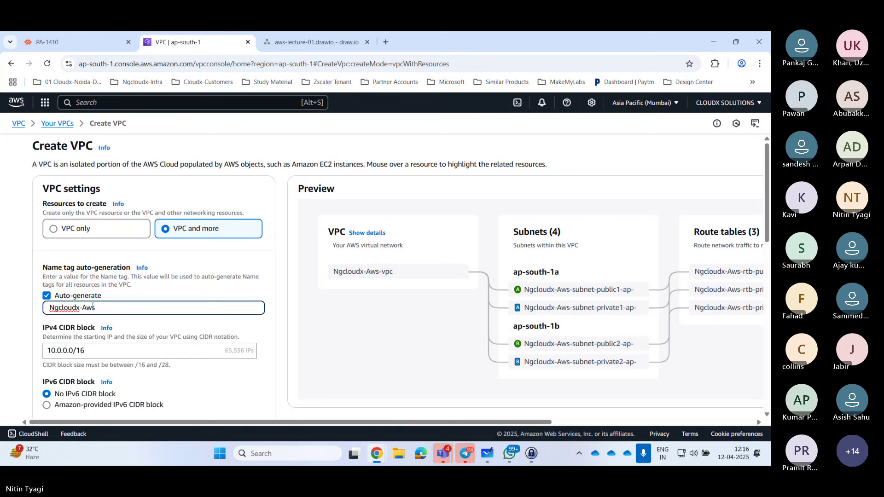
type("-VPC-0")
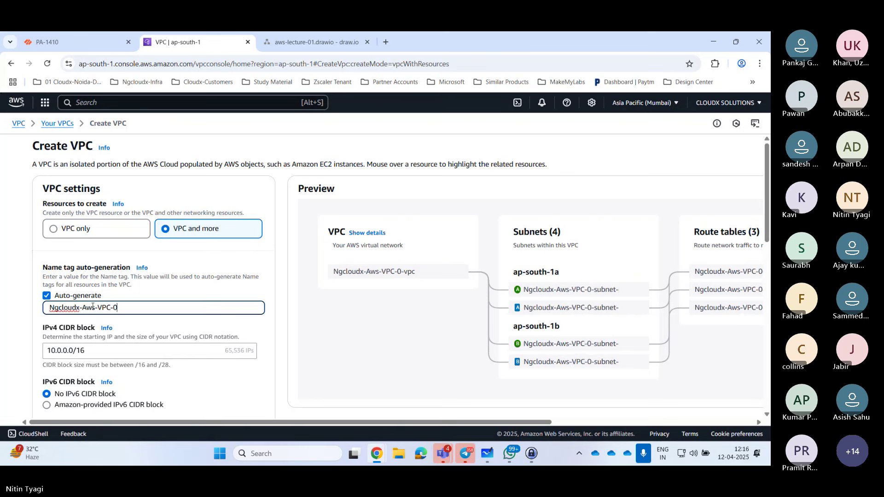
type("1")
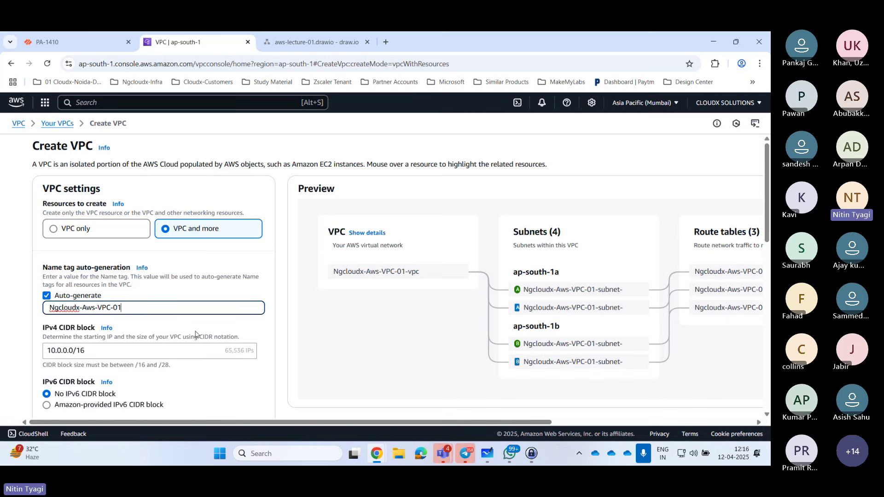
Shorten the auto-generated name tag to Ngcloudx-Aws
key("BackSpace")
key("BackSpace")
key("BackSpace")
key("BackSpace")
key("BackSpace")
key("BackSpace")
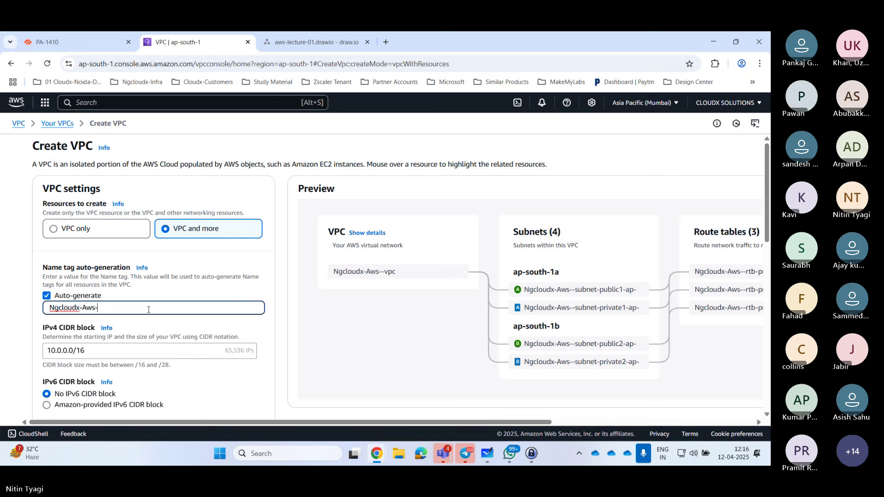
key("BackSpace")
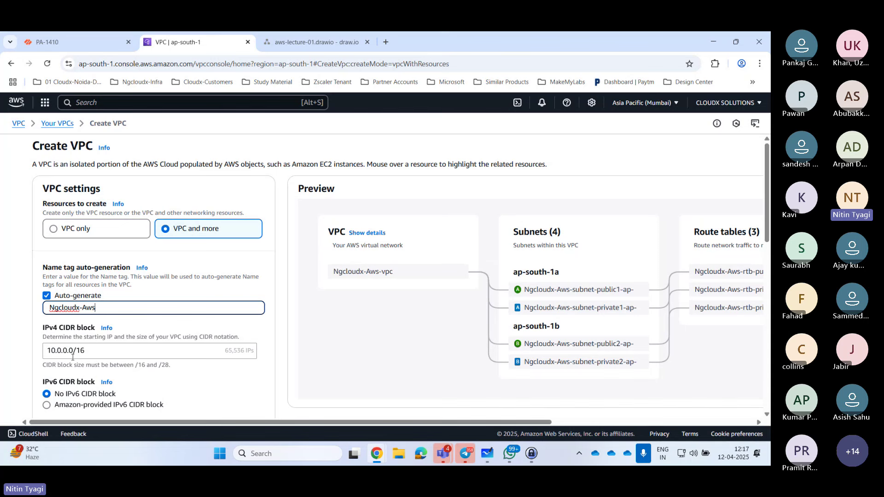
Set the VPC's IPv4 CIDR block to 10.0.0.0/24
left_click(115, 353)
key("BackSpace")
key("BackSpace")
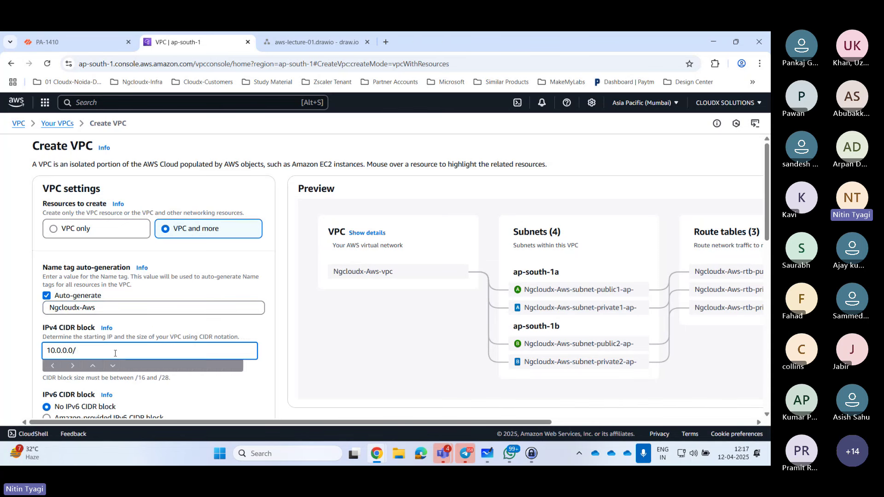
type("24")
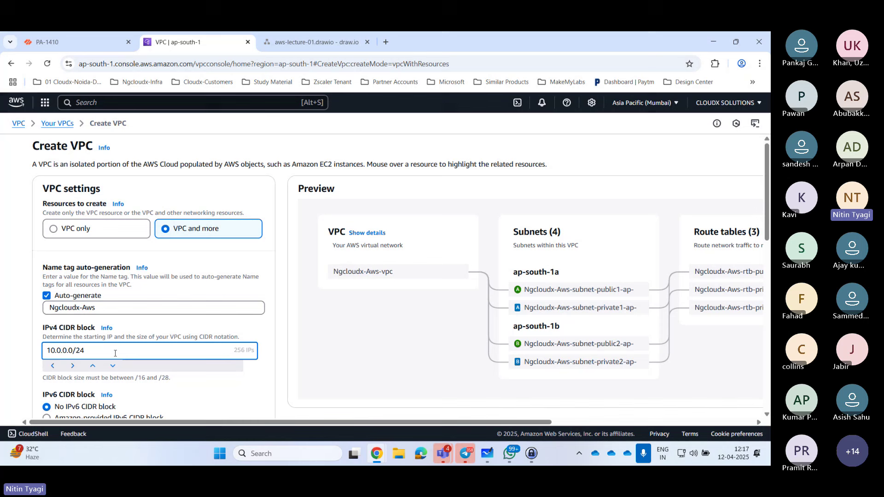
left_click(259, 378)
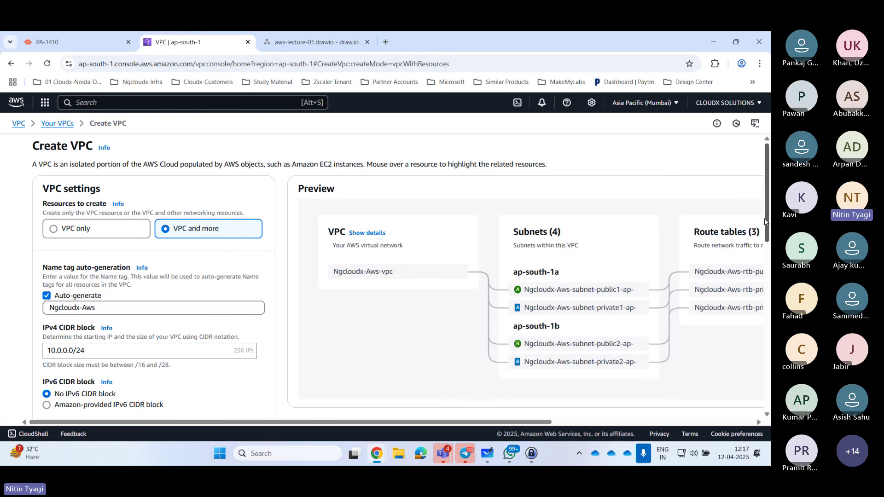
Review the tenancy choices for the VPC and keep Default
left_click_drag(767, 228, 768, 306)
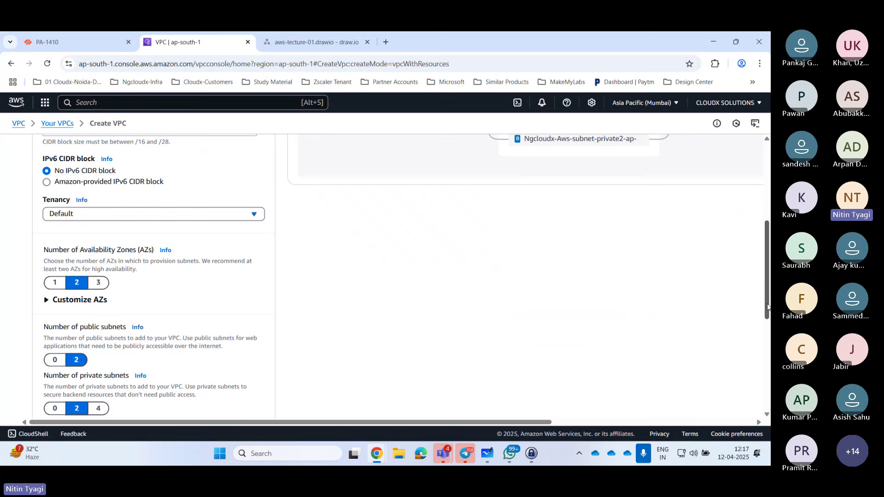
left_click(134, 215)
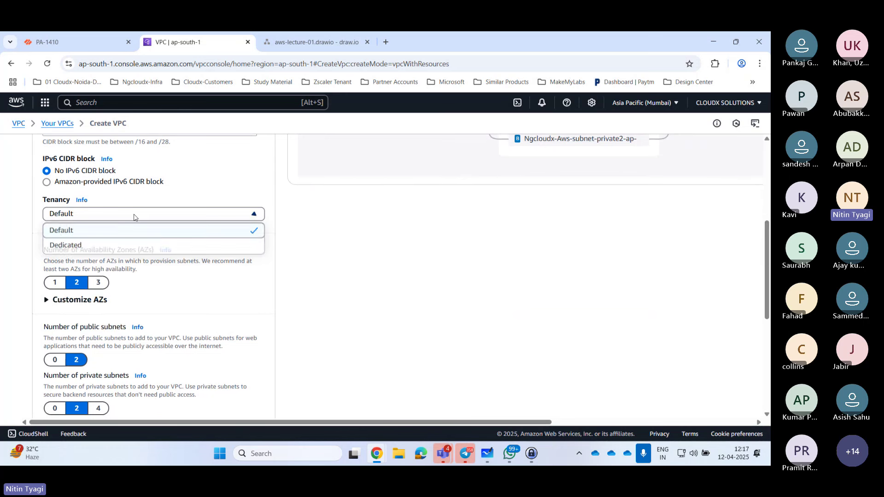
left_click(85, 236)
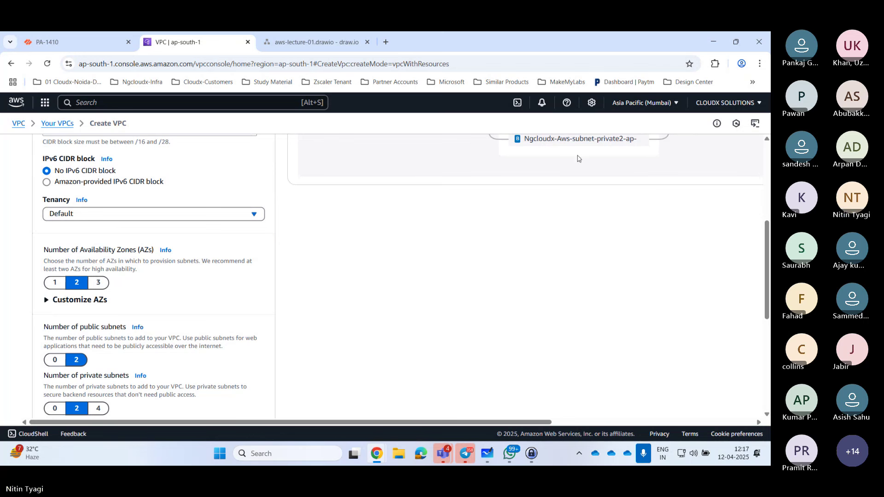
Look through the list of available AWS Regions without changing the current one
left_click(652, 105)
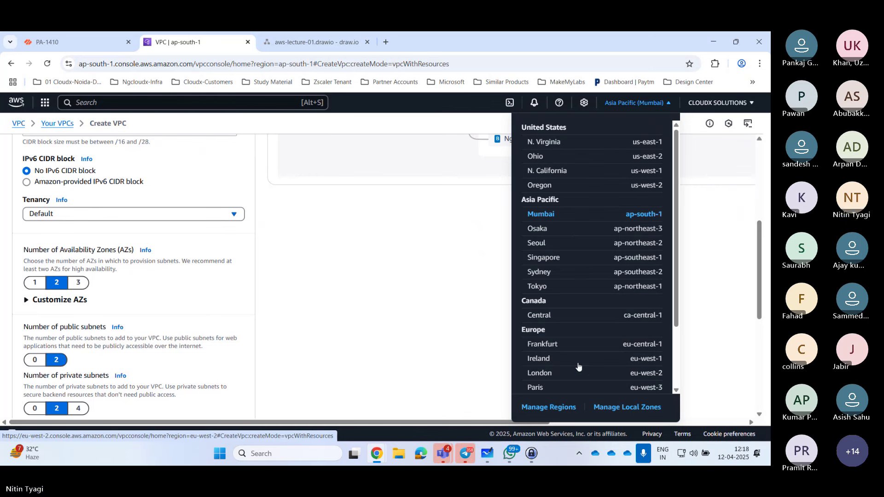
left_click_drag(673, 247, 674, 359)
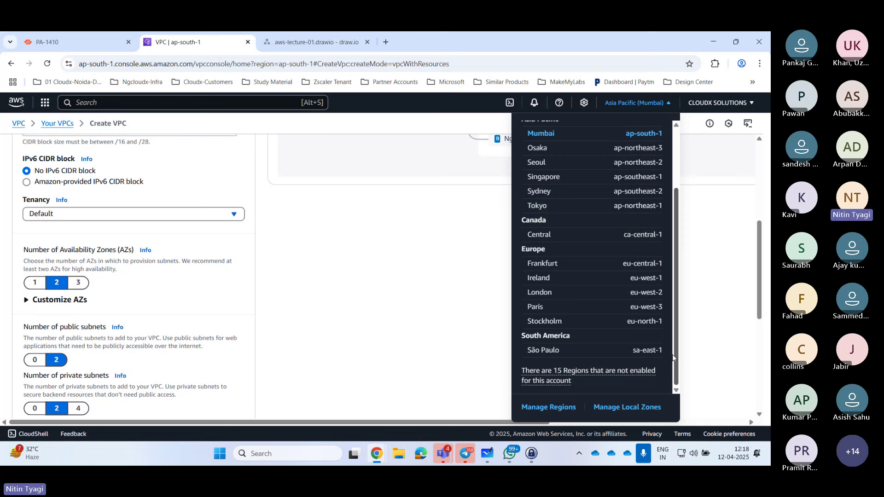
scroll(673, 358, "up", 3)
scroll(735, 203, "down", 1)
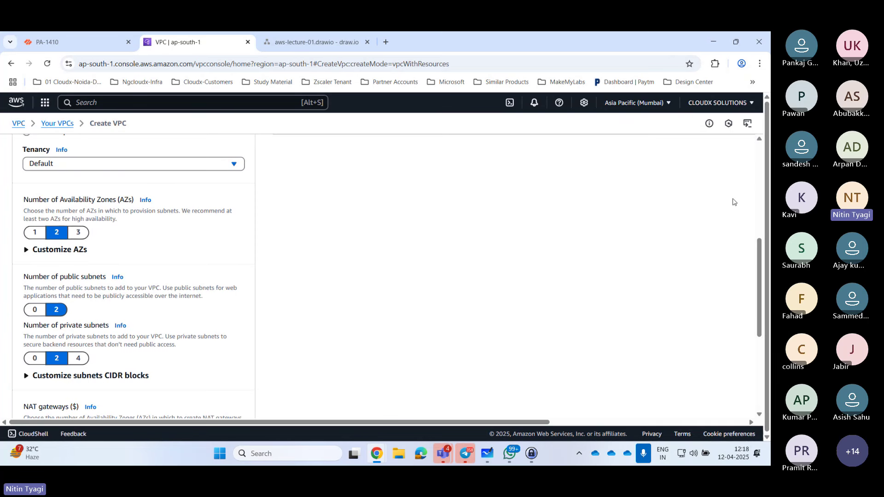
Switch the number of Availability Zones to 1 and back to 2
left_click_drag(759, 301, 758, 281)
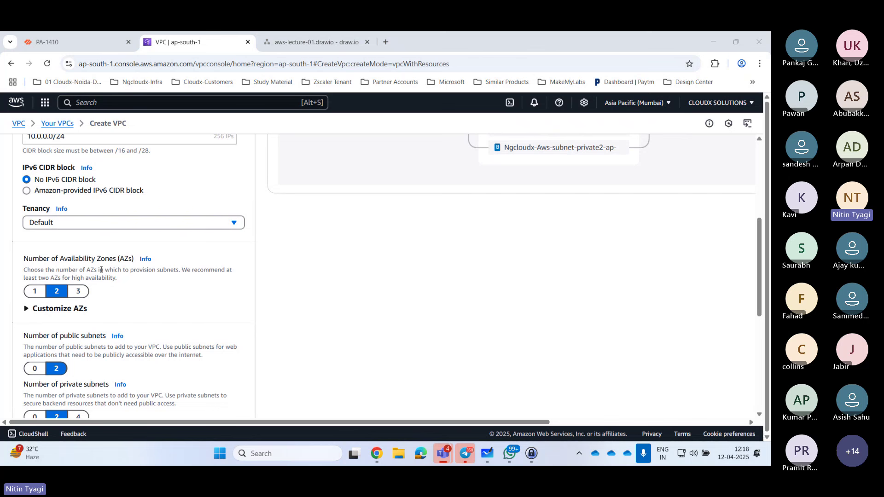
left_click(30, 293)
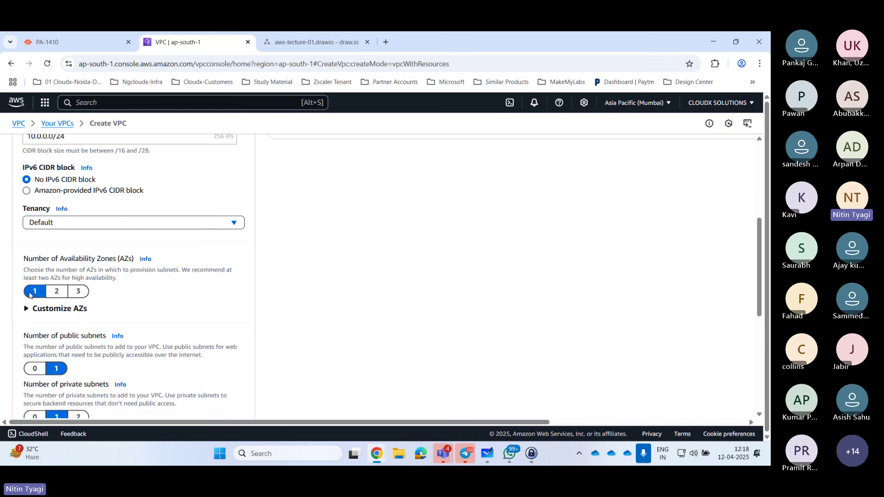
left_click(59, 294)
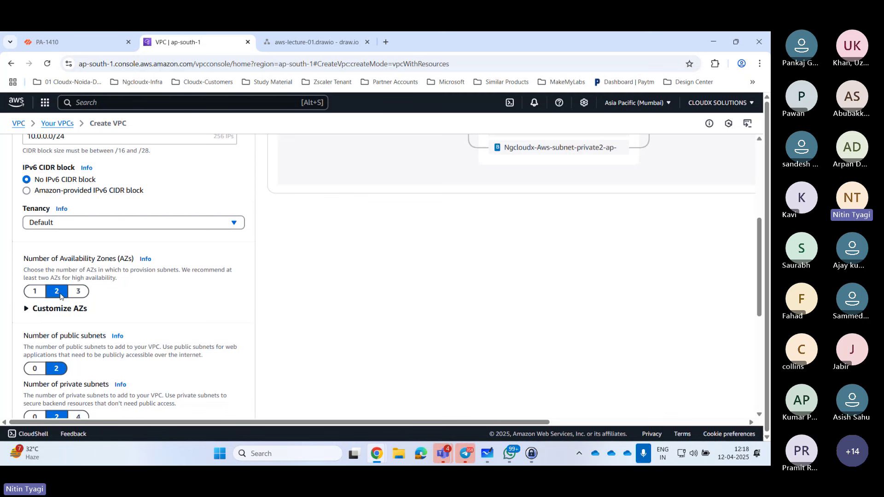
Examine the ap-south-1a and ap-south-1b zones with their subnets in the VPC preview
left_click_drag(758, 300, 758, 230)
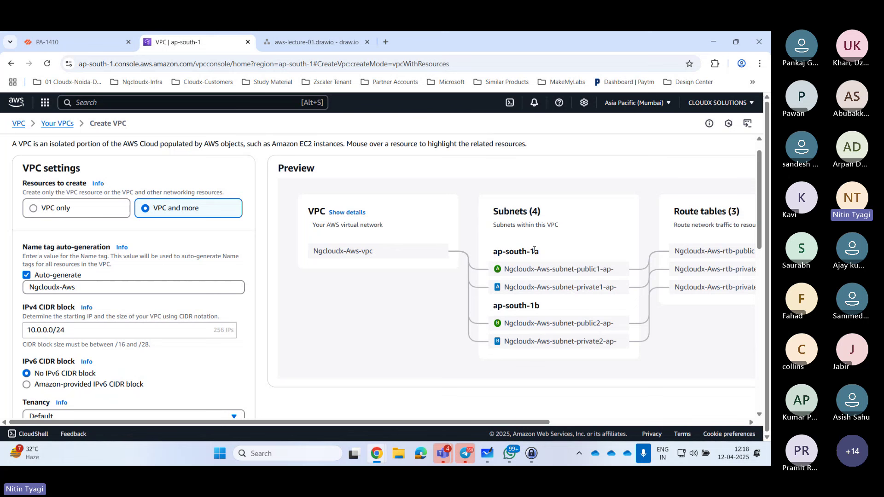
mouse_move(495, 251)
left_mouse_down()
mouse_move(540, 253)
mouse_move(493, 253)
left_mouse_up()
left_click(549, 254)
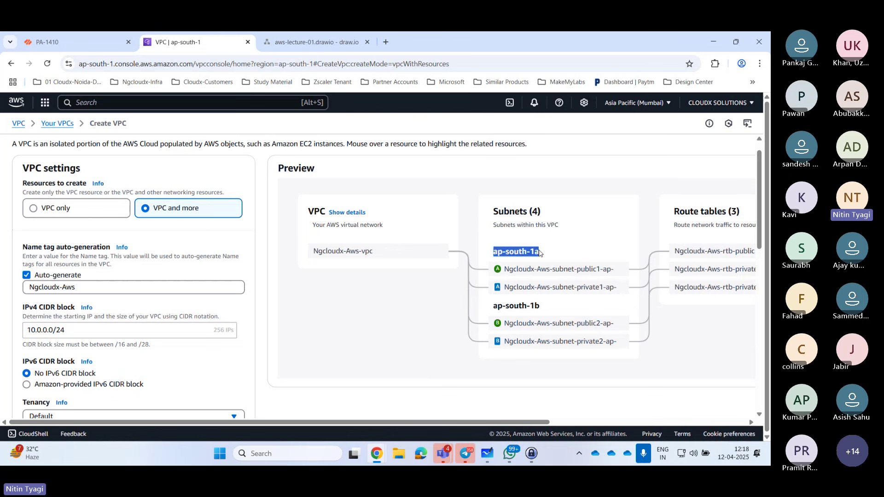
mouse_move(495, 306)
left_mouse_down()
mouse_move(550, 307)
mouse_move(498, 306)
left_mouse_up()
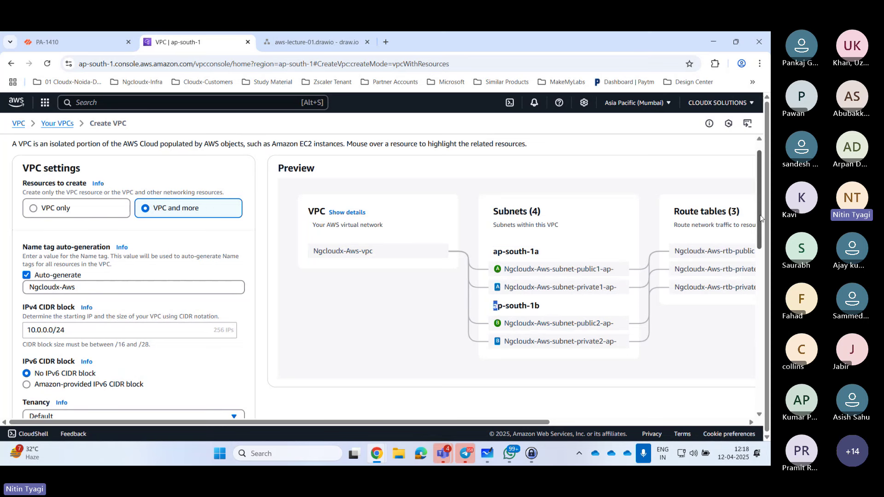
Set the number of Availability Zones to 1, inspect the VPC preview, and return to 2 zones for comparison
scroll(1, 267, "down", 5)
left_click(36, 263)
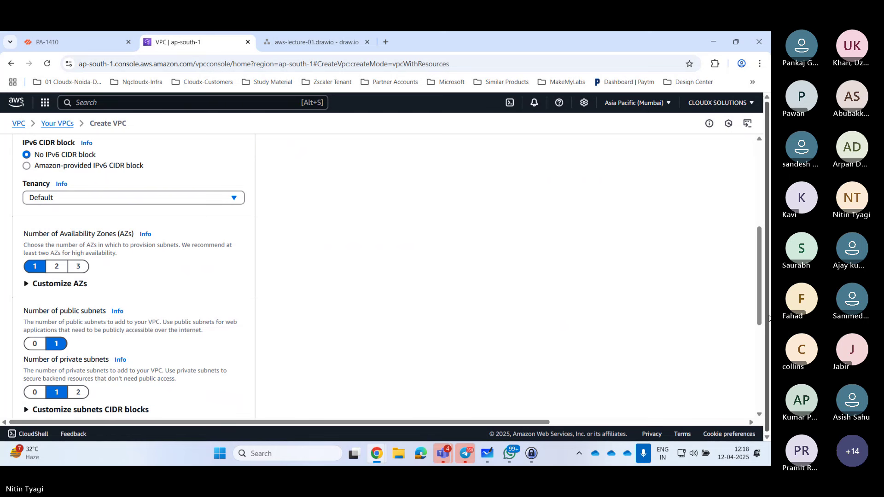
scroll(491, 274, "up", 5)
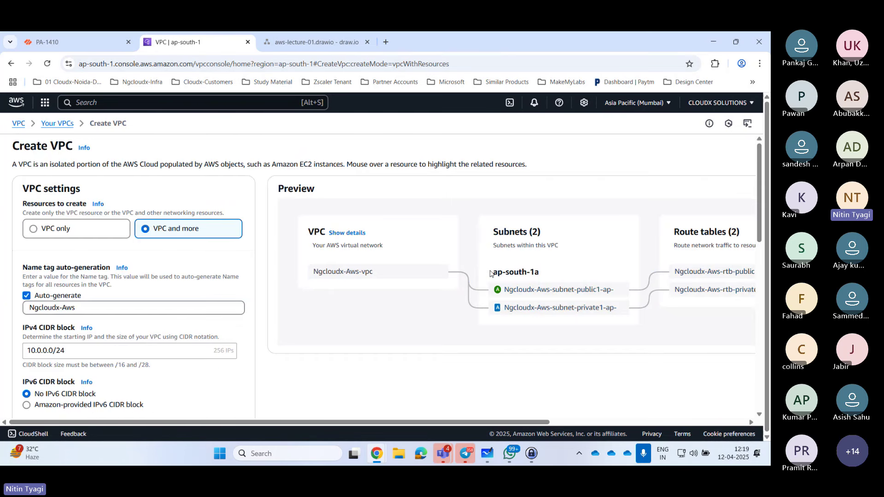
left_click_drag(491, 274, 540, 273)
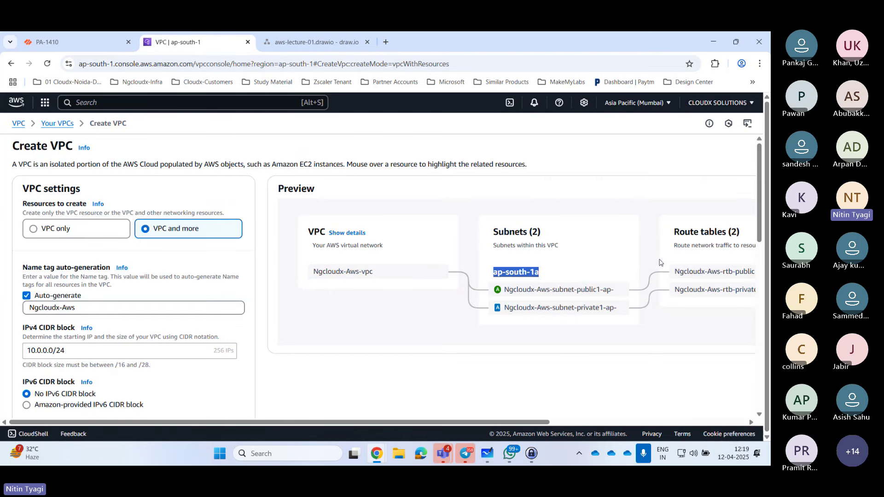
left_click_drag(758, 214, 758, 301)
left_click(58, 260)
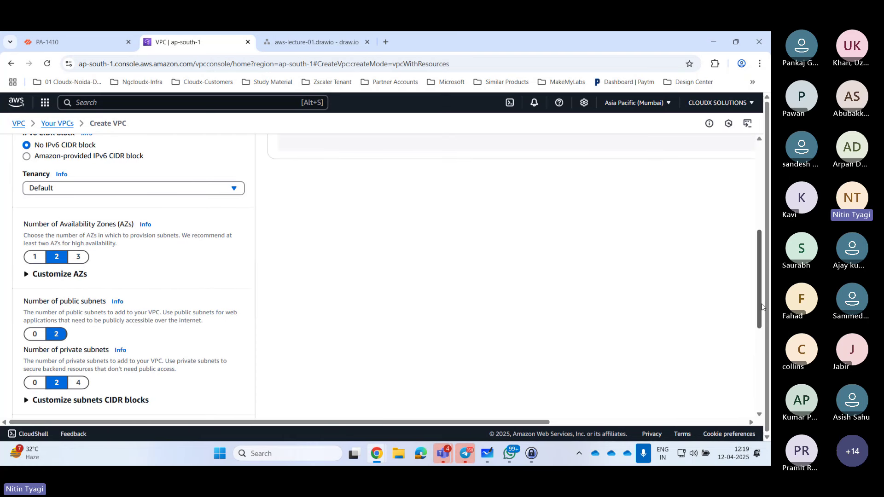
left_click_drag(760, 308, 760, 221)
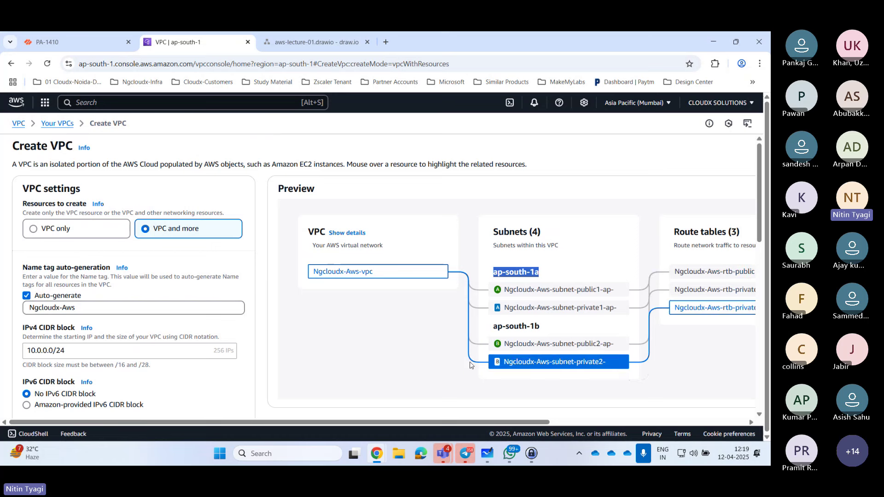
Review the public and private subnet counts against the VPC preview and reveal the customizable subnet CIDR blocks
scroll(248, 359, "down", 3)
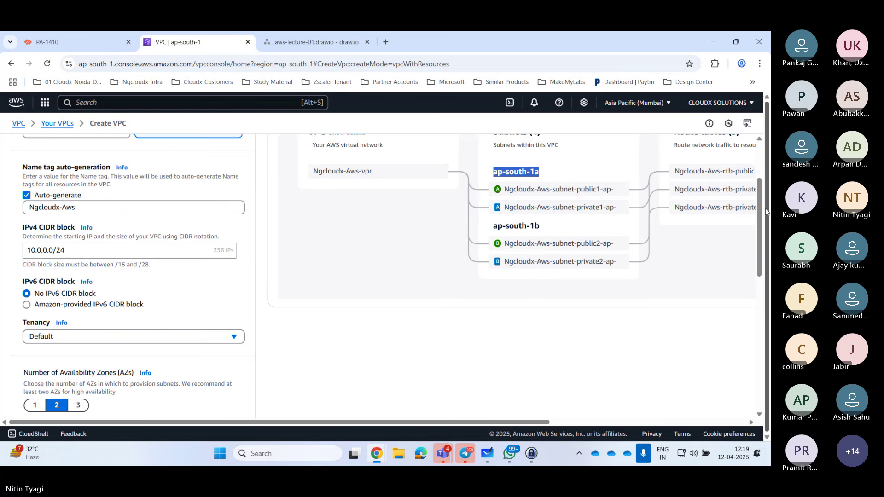
left_click_drag(760, 226, 760, 323)
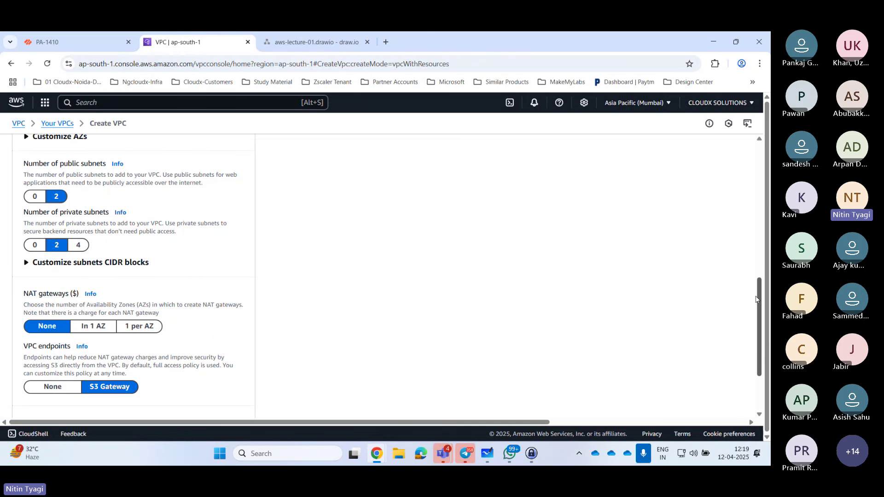
left_click_drag(756, 300, 759, 166)
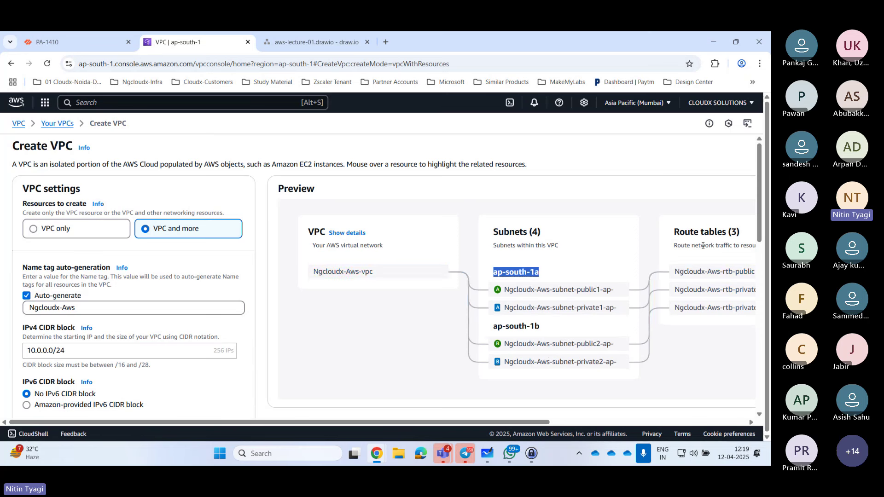
left_click_drag(760, 210, 764, 346)
scroll(610, 329, "down", 1)
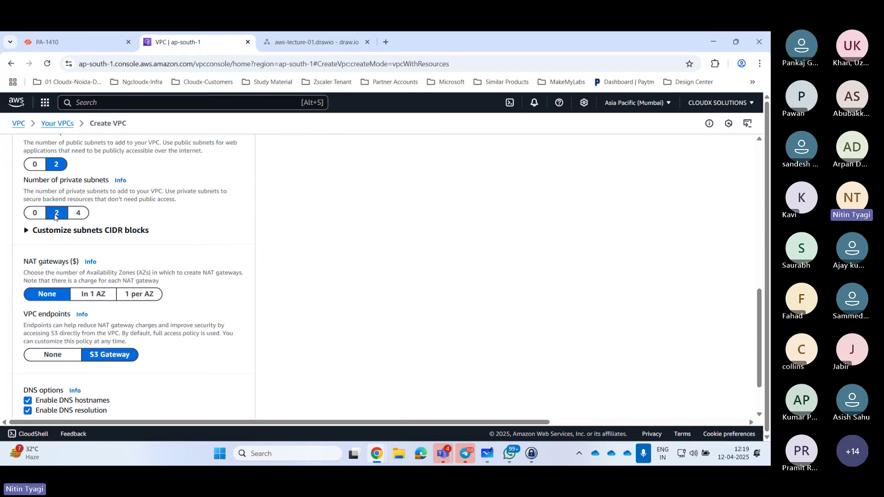
left_click(25, 231)
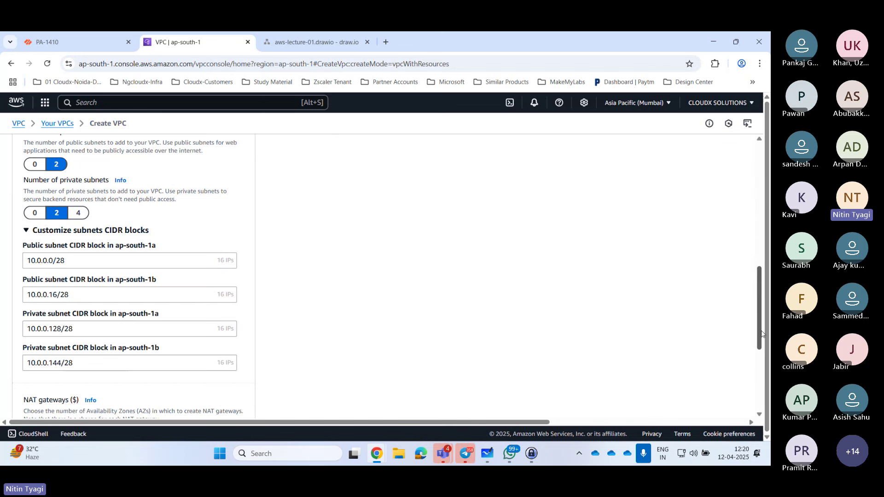
Examine the CIDR blocks of the public and private subnets in ap-south-1a and ap-south-1b
left_click_drag(760, 328, 761, 238)
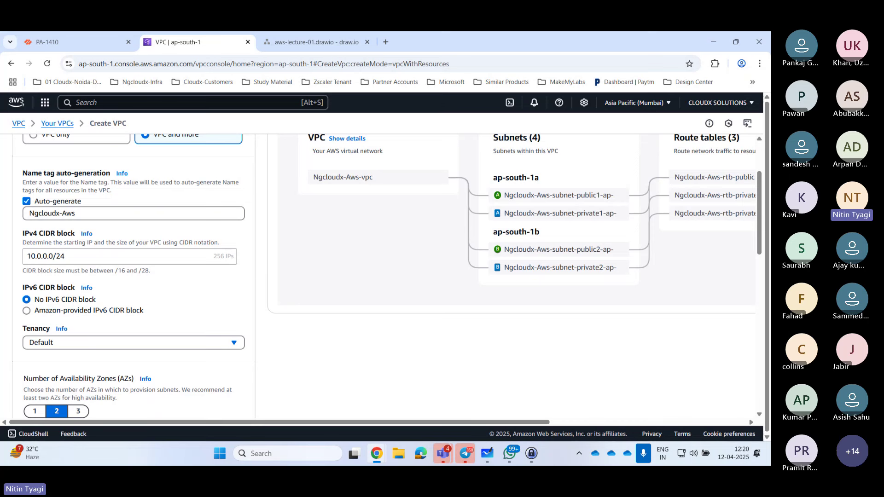
left_click_drag(759, 243, 760, 344)
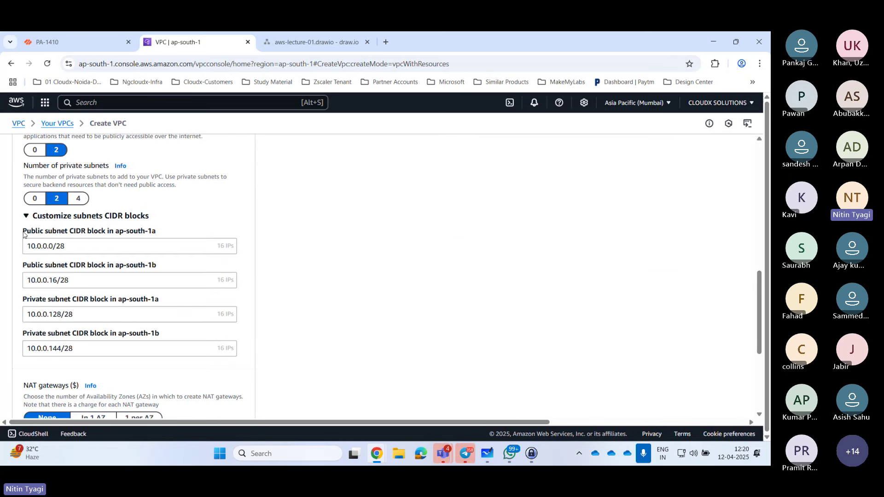
left_click_drag(24, 235, 162, 236)
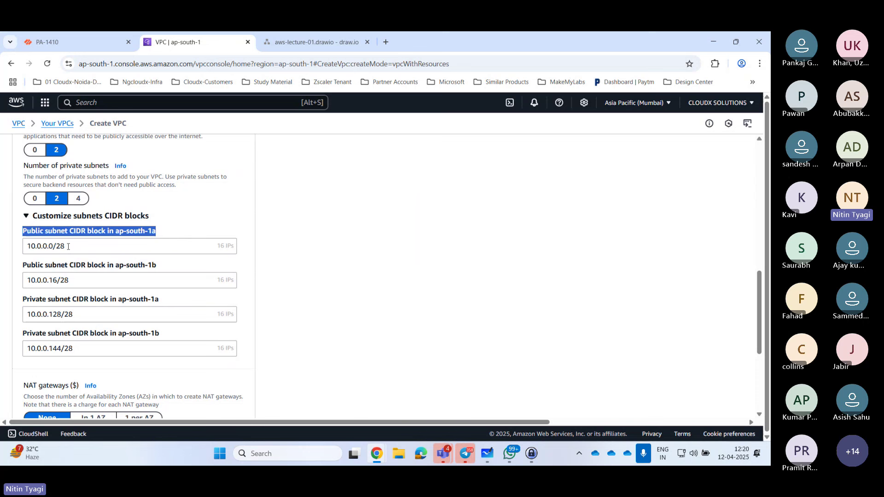
left_click(231, 246)
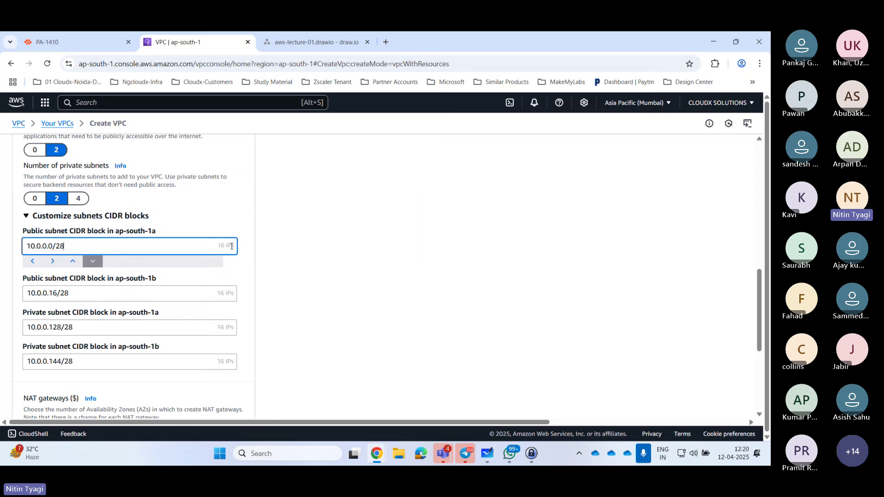
left_click(22, 278)
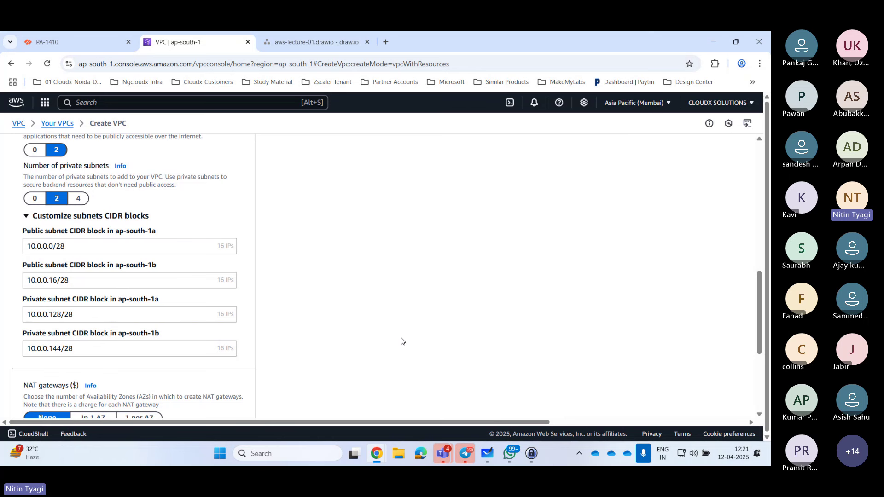
Switch to the aws-lecture-01.drawio diagram in draw.io and search the shapes for "subnet"
left_click(269, 35)
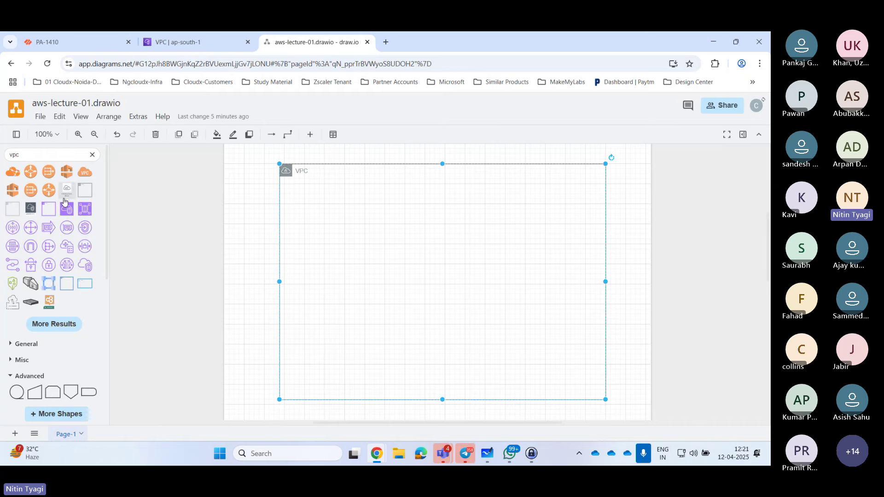
left_click(41, 149)
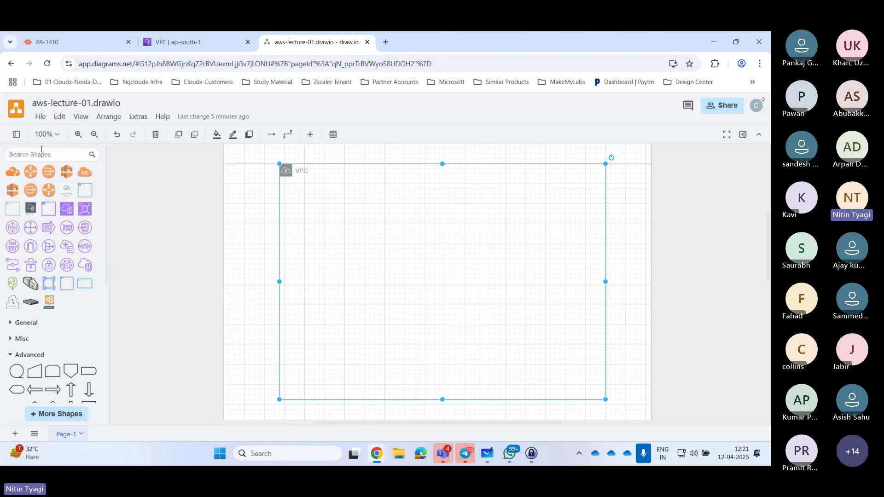
key("BackSpace")
key("BackSpace")
type("publi")
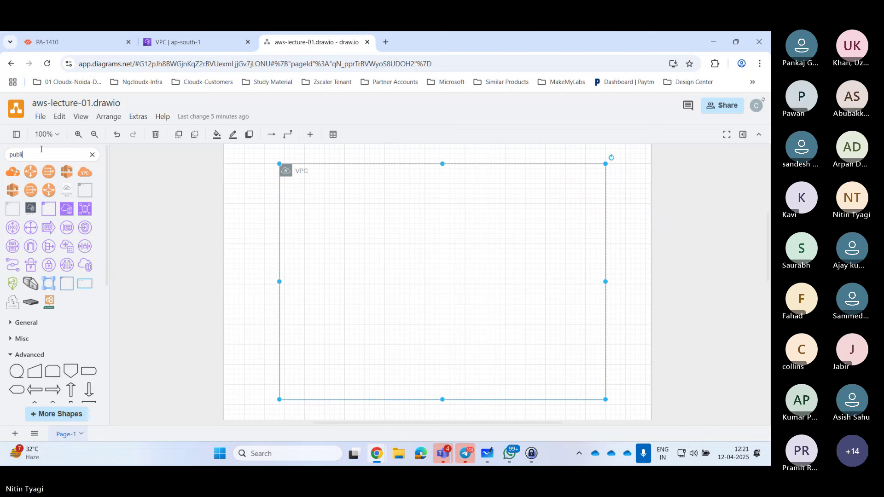
type("c subnet")
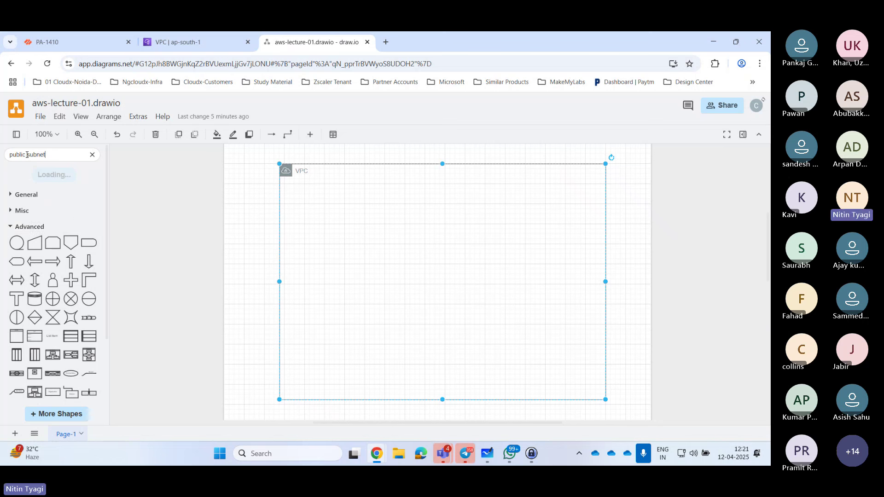
key("BackSpace")
key("BackSpace")
key("BackSpace")
key("BackSpace")
key("BackSpace")
key("BackSpace")
key("BackSpace")
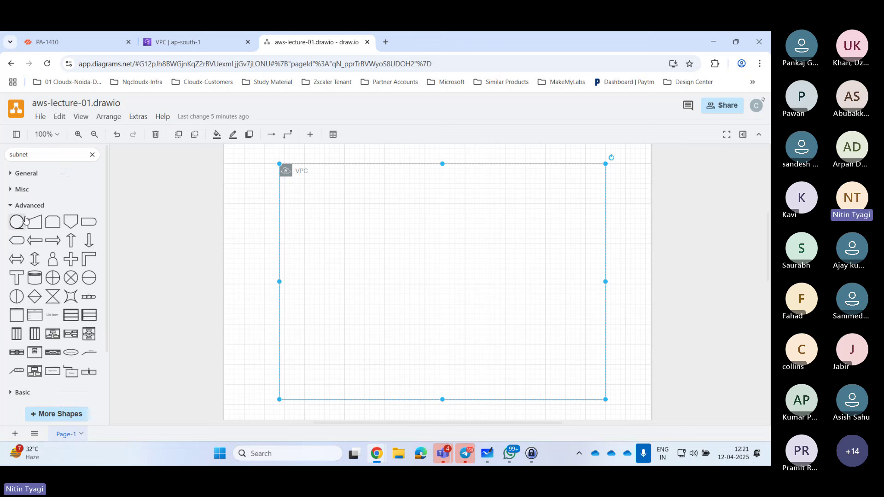
key("Return")
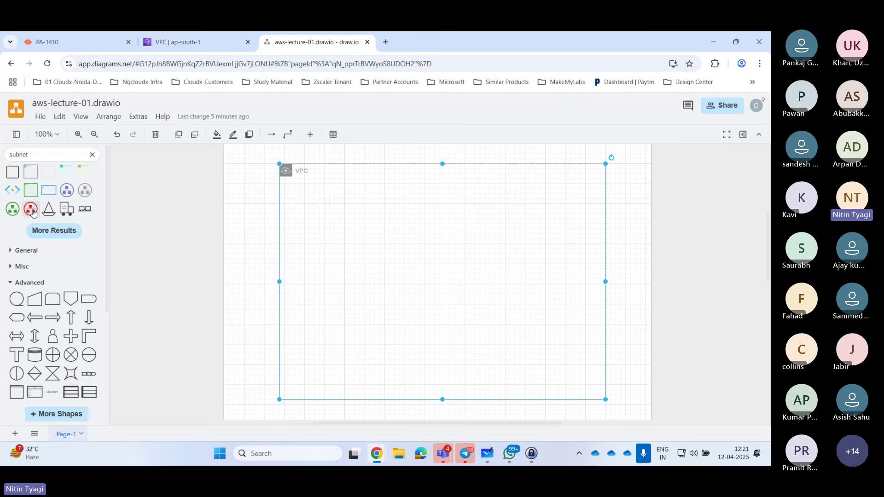
Insert a Public subnet shape from the search results into the VPC container
mouse_move(32, 193)
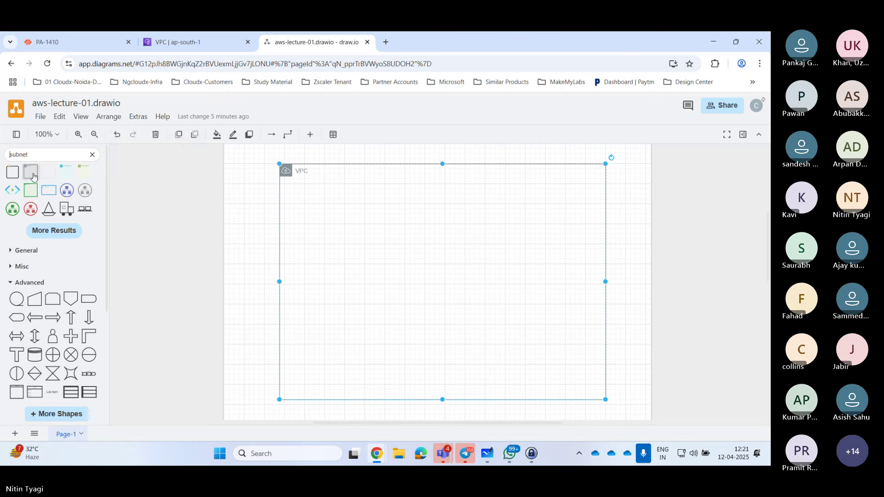
mouse_move(52, 177)
left_click(50, 229)
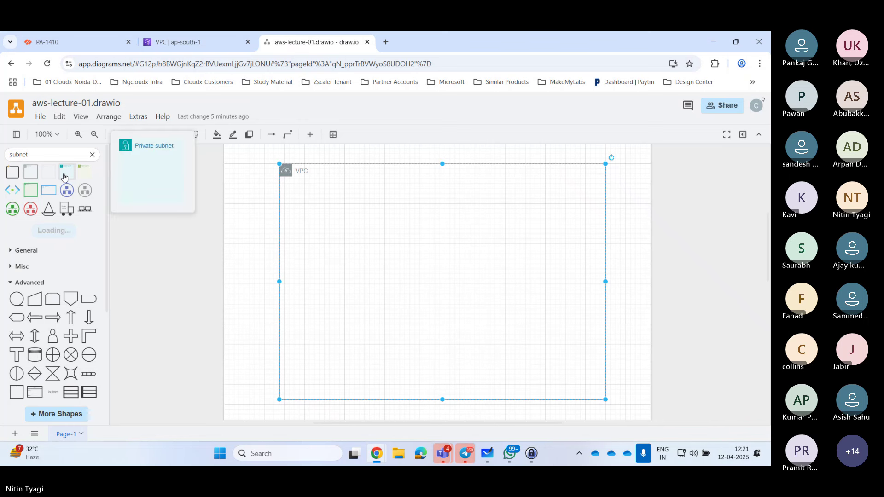
mouse_move(83, 175)
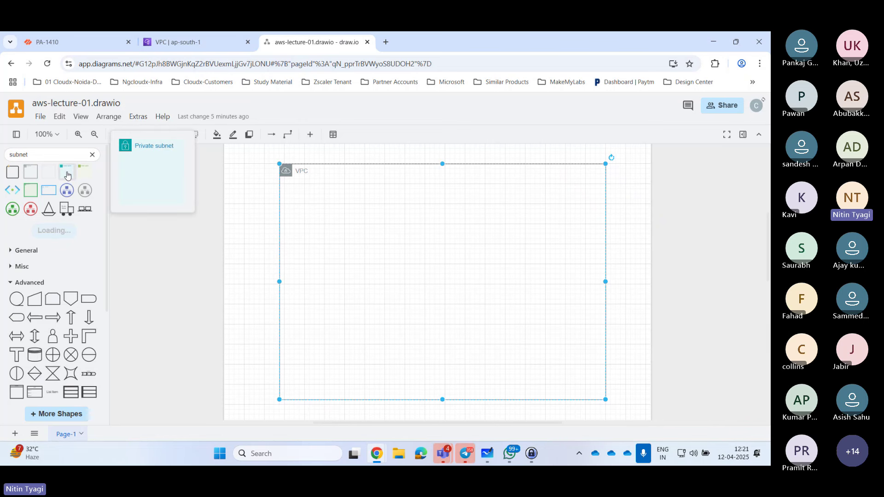
left_click(80, 176)
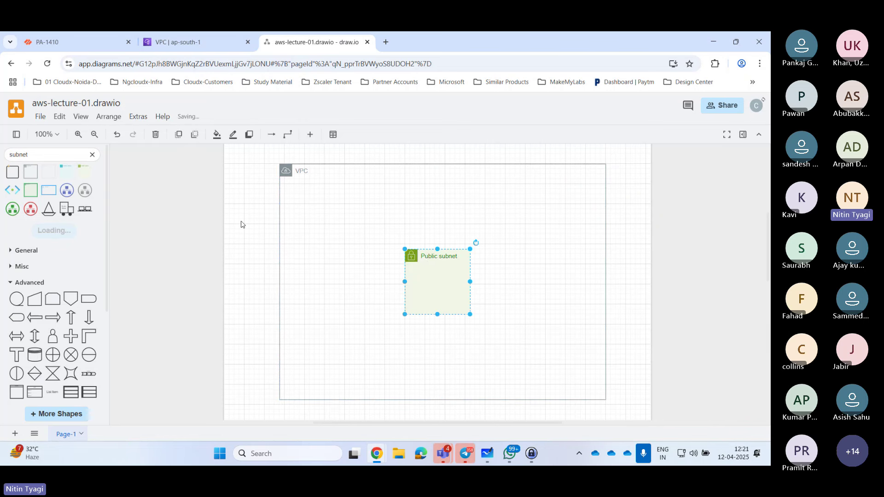
Try to resize and reposition the Public subnet within the VPC container
mouse_move(426, 282)
left_mouse_down()
mouse_move(492, 272)
mouse_move(424, 283)
mouse_move(418, 293)
mouse_move(421, 282)
left_mouse_up()
left_click(434, 286)
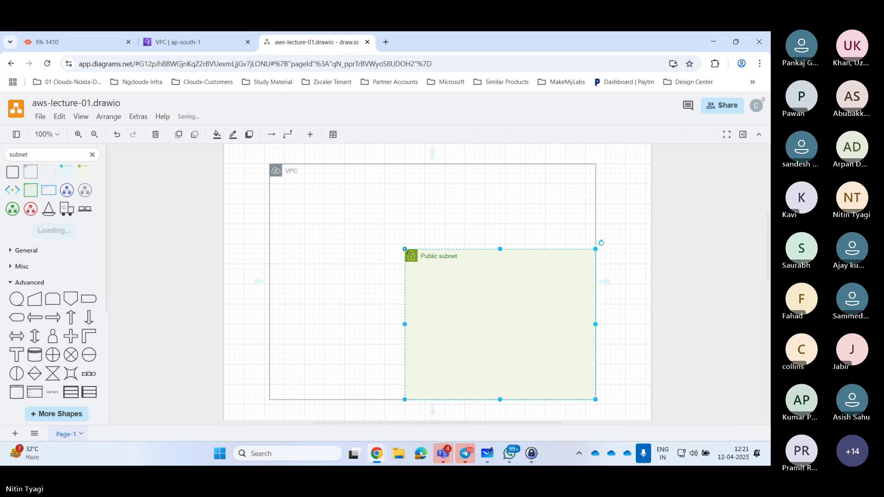
left_click_drag(404, 249, 479, 340)
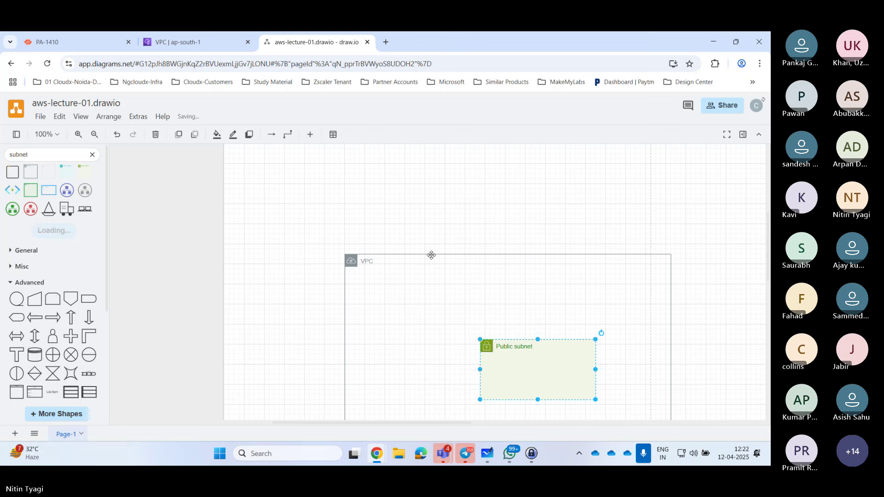
left_click_drag(432, 255, 352, 162)
left_click(512, 305)
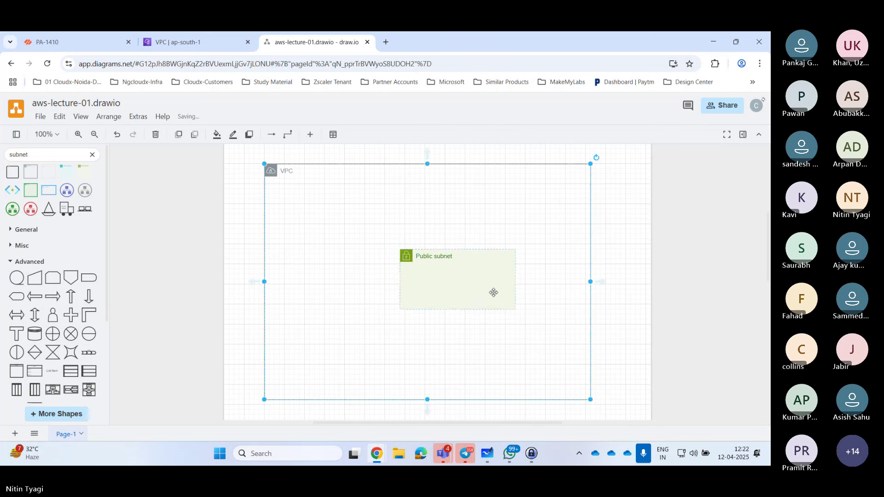
left_click(494, 293)
left_click_drag(516, 310, 467, 299)
mouse_move(429, 275)
left_mouse_down()
mouse_move(453, 275)
mouse_move(436, 276)
mouse_move(436, 265)
left_mouse_up()
left_click(435, 275)
left_click(435, 269)
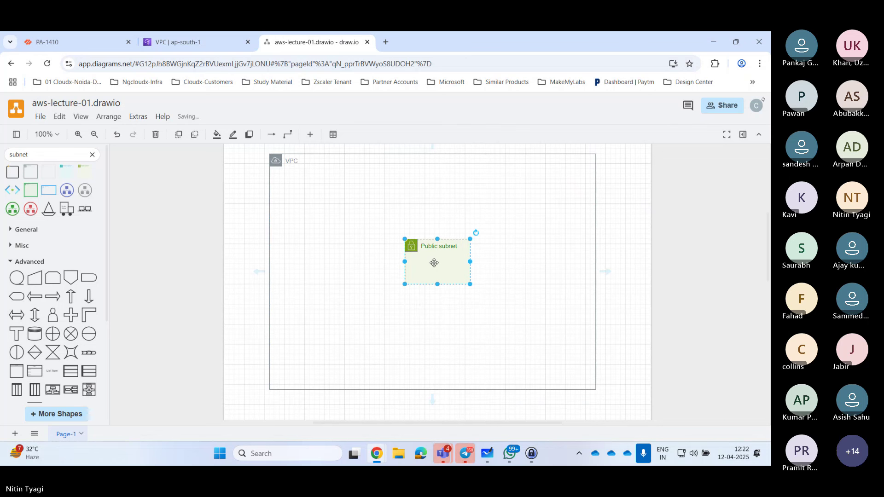
Replace the VPC container and its subnet with a new VPC shape, enlarged to span most of the page width
key("Delete")
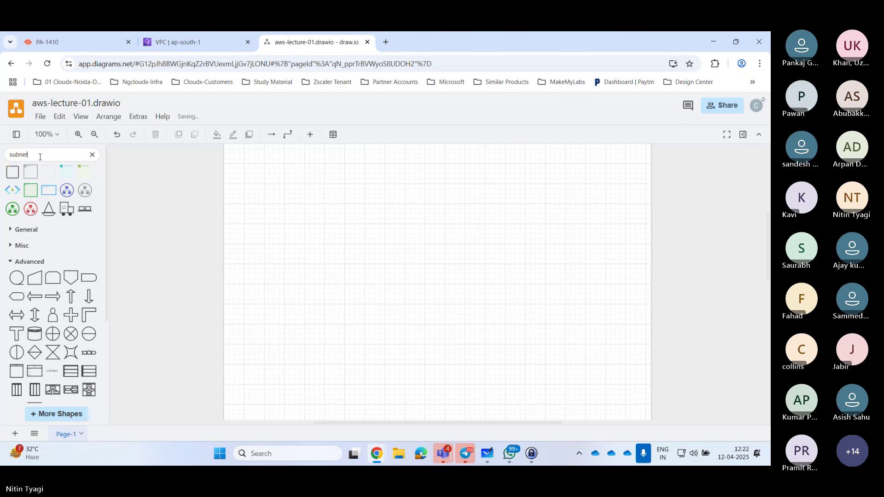
key("BackSpace")
key("BackSpace")
key("BackSpace")
key("BackSpace")
key("BackSpace")
type("v")
key("Return")
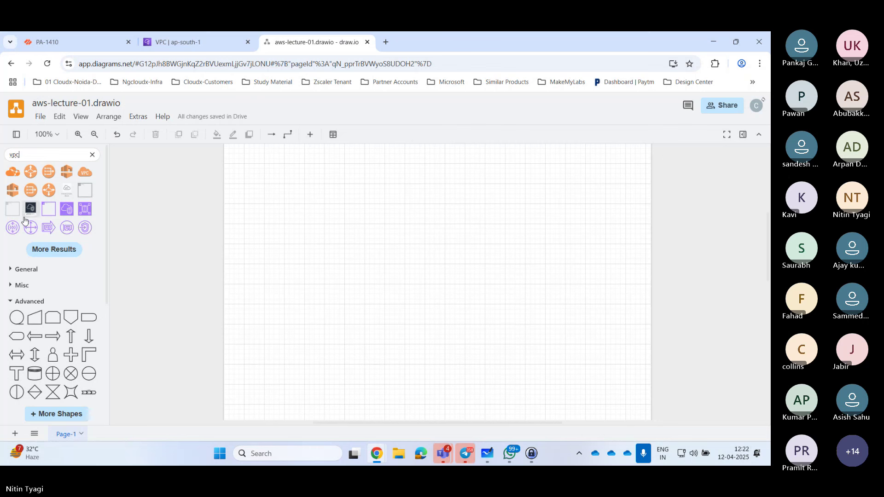
left_click(87, 193)
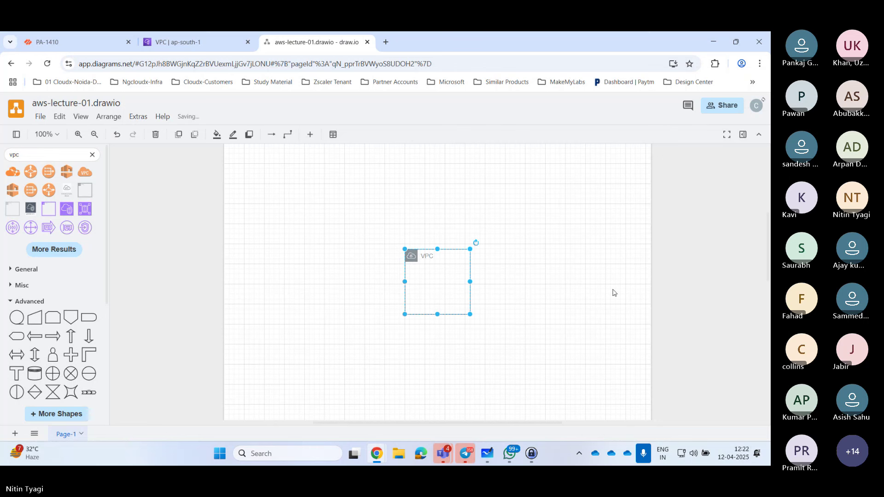
left_click_drag(406, 250, 244, 164)
left_click_drag(470, 316, 625, 406)
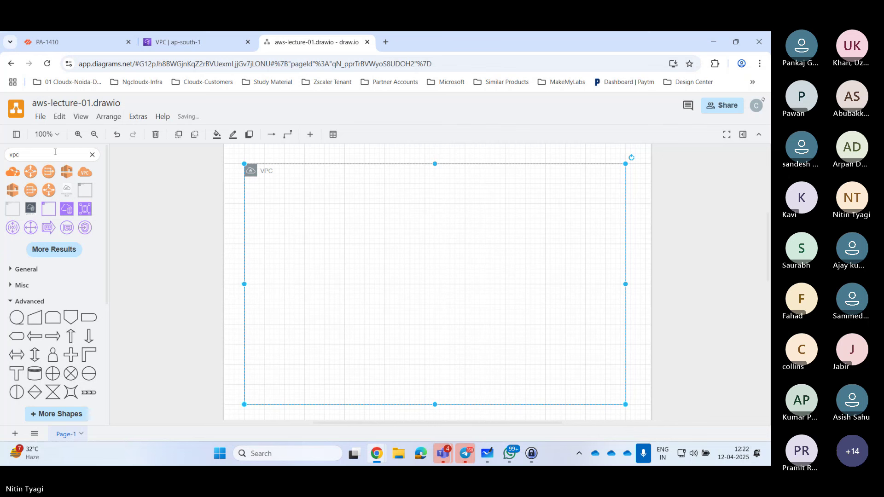
Search the shape library for "subnet" again
key("BackSpace")
key("BackSpace")
type("sub")
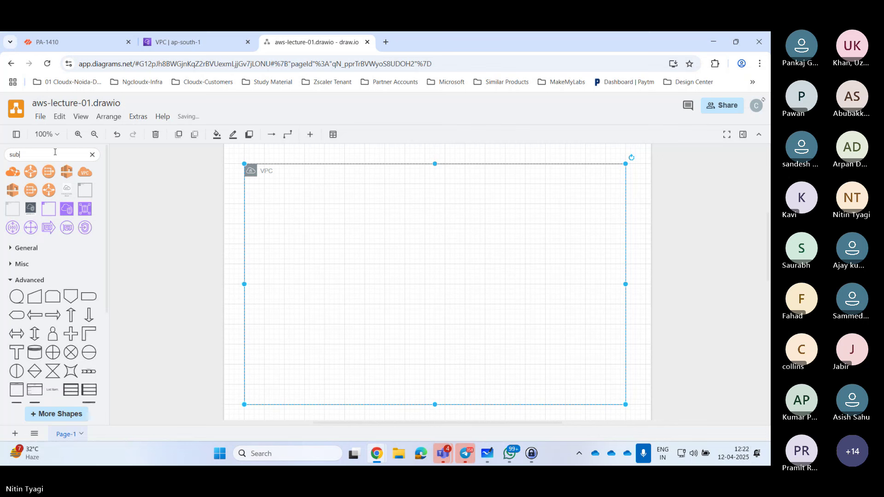
type("net")
key("Return")
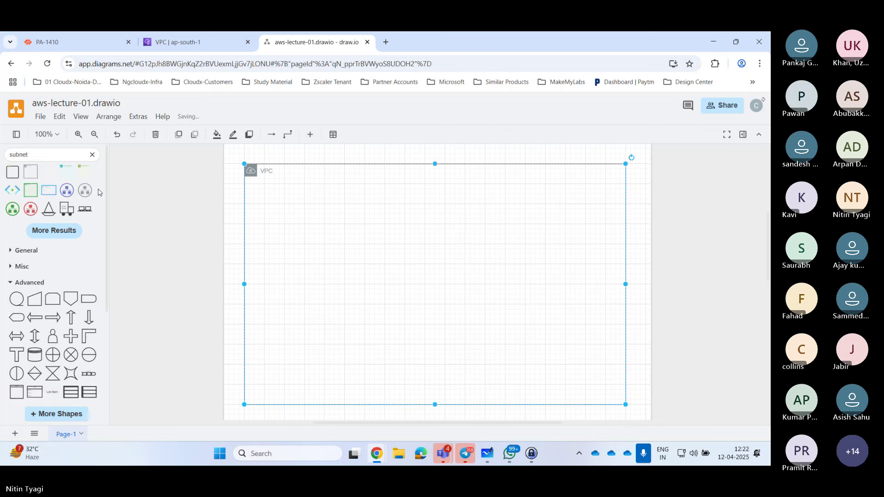
Insert a Public subnet shape into the VPC container and enlarge it to the container's lower-right corner
left_click(84, 175)
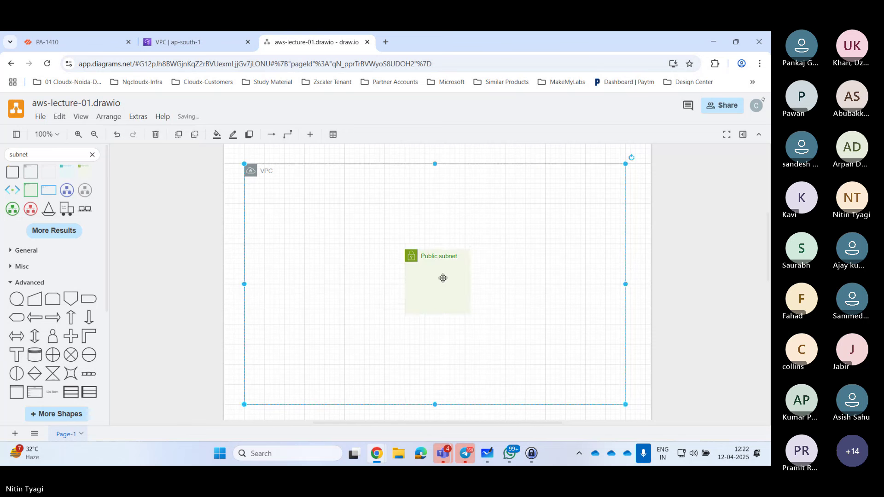
mouse_move(446, 282)
left_mouse_down()
mouse_move(440, 297)
mouse_move(448, 276)
mouse_move(438, 277)
left_mouse_up()
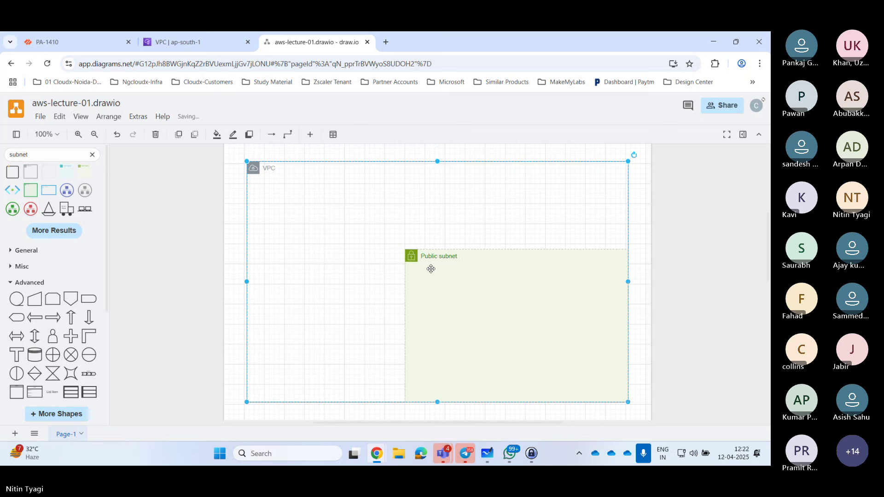
left_click(433, 279)
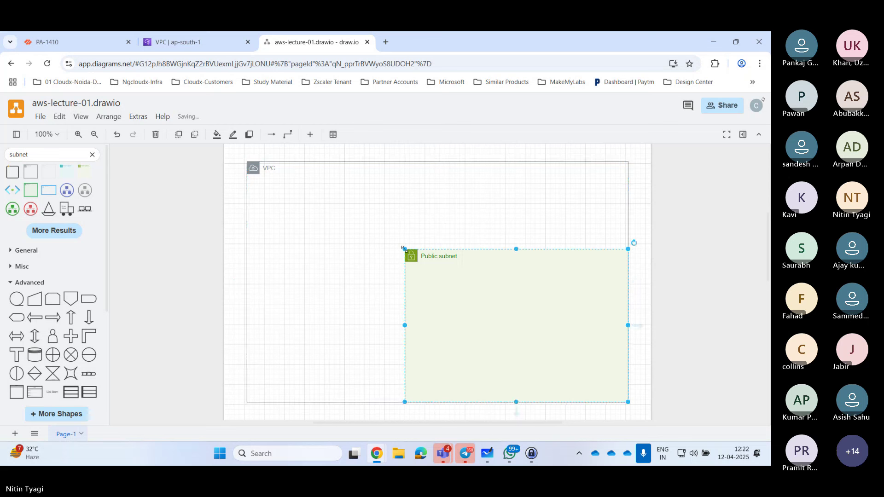
Lock the Public subnet shape and unlock it again
right_click(450, 274)
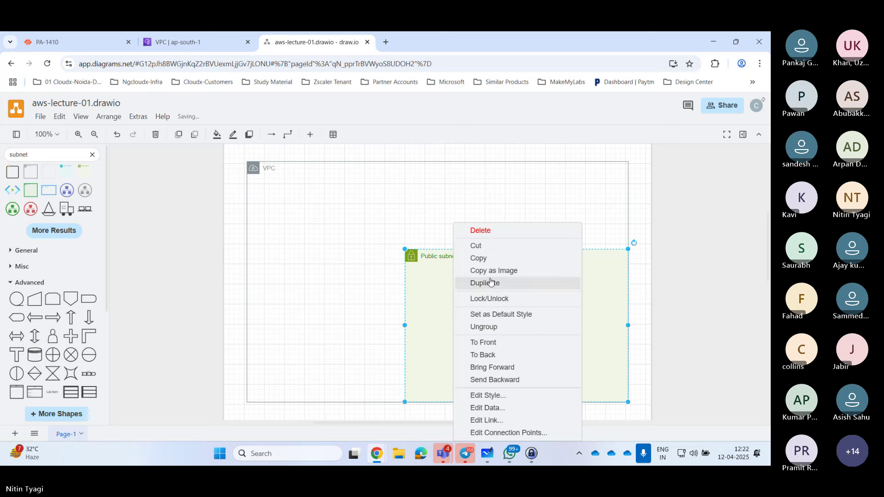
left_click(491, 299)
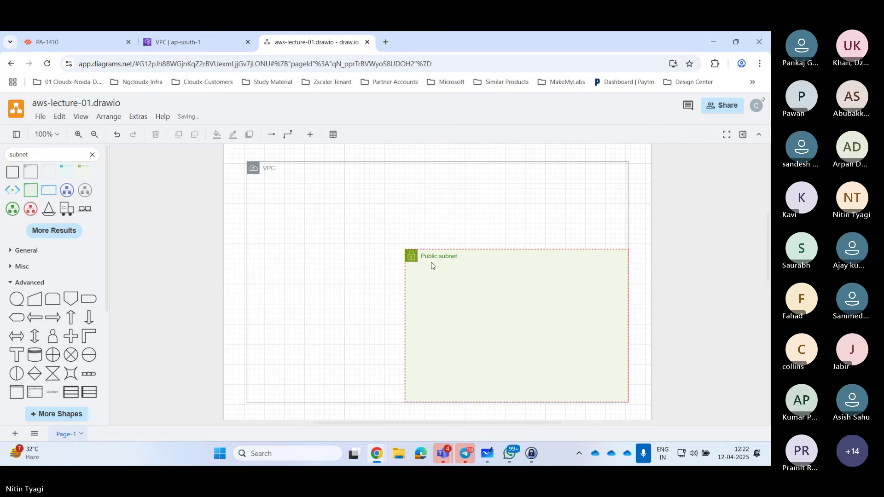
right_click(431, 273)
left_click(474, 300)
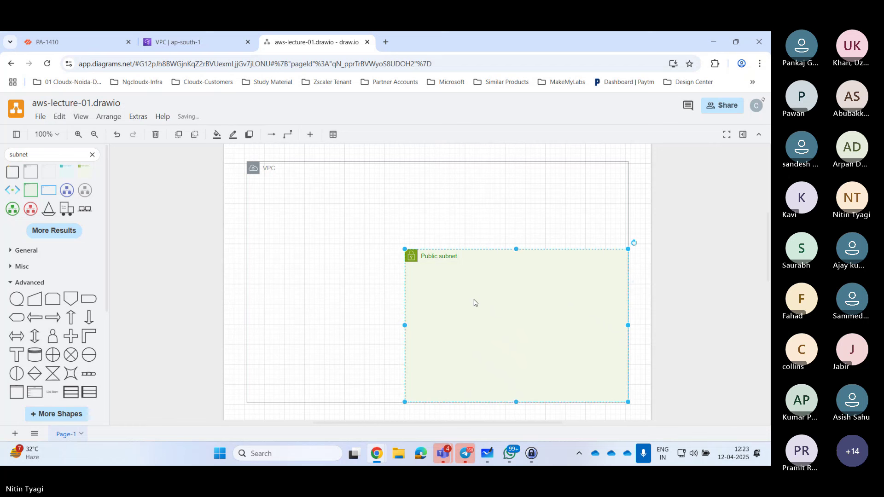
Ungroup the Public subnet shape
left_click(472, 297)
right_click(473, 297)
left_click(438, 296)
right_click(438, 297)
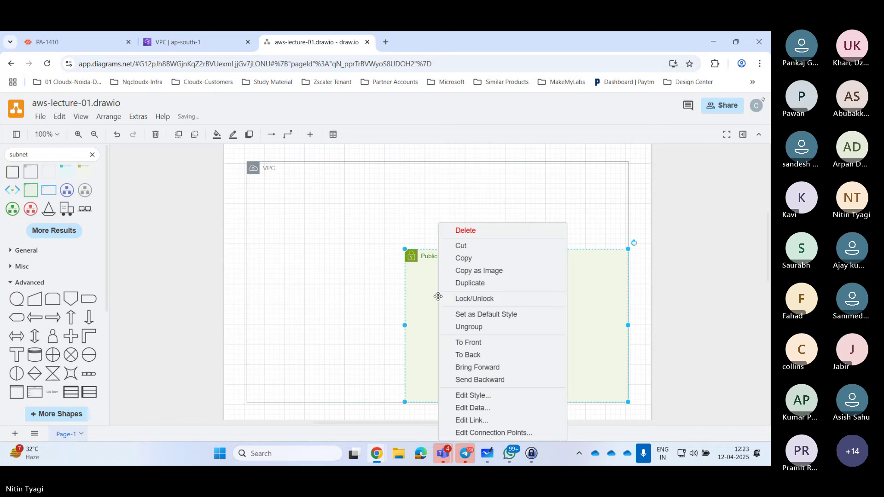
left_click(480, 327)
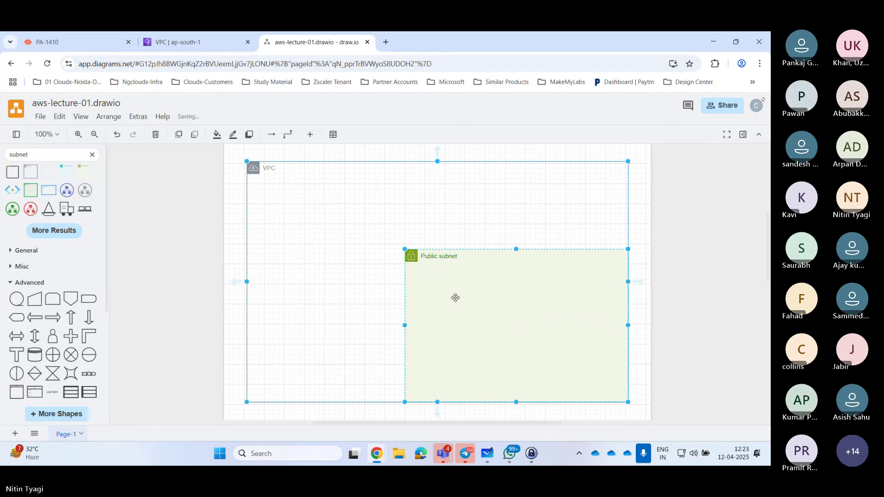
Move the VPC container slightly down the page and send it to the back
left_click(454, 298)
left_click_drag(454, 297, 456, 318)
left_click(477, 299)
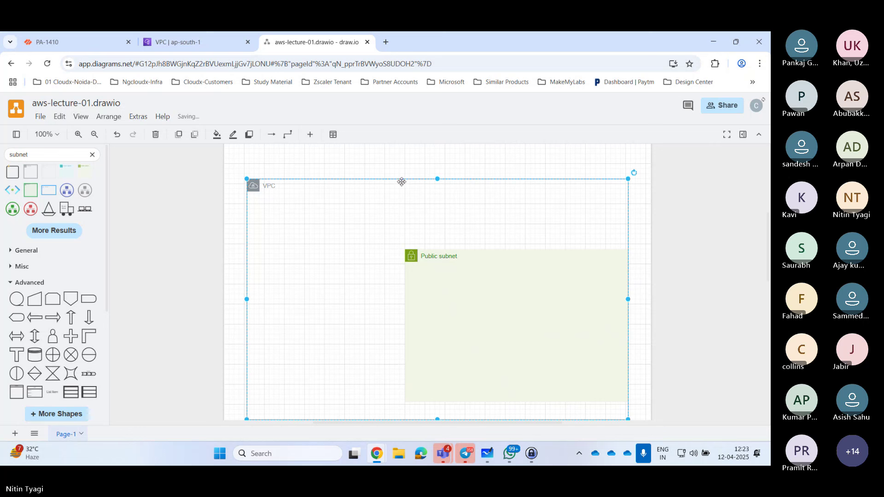
right_click(350, 198)
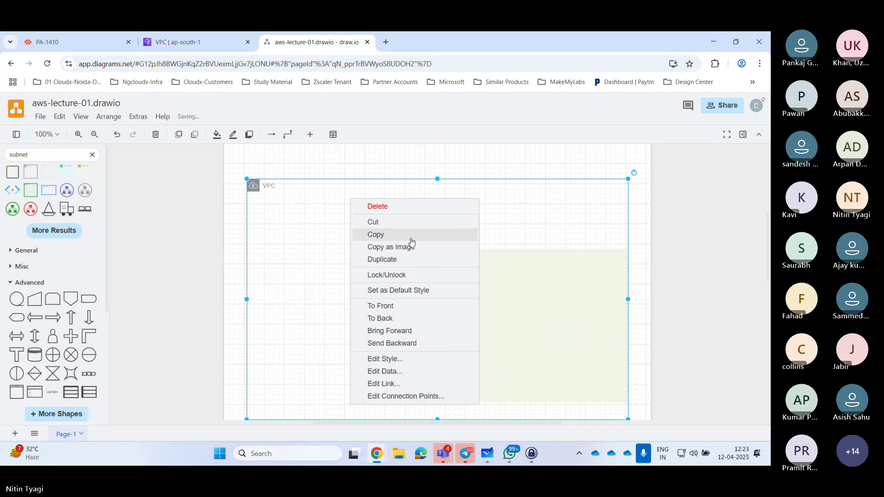
left_click(400, 318)
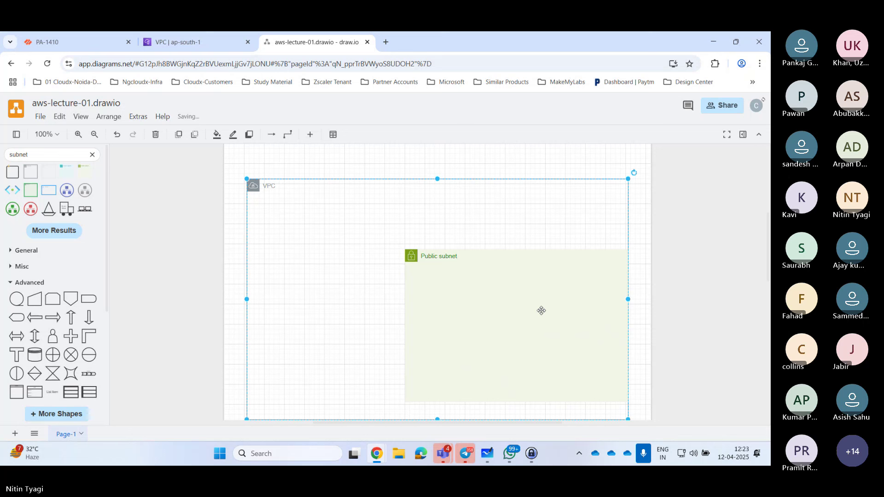
Shift the VPC container to the page's left edge and send it backward behind the Public subnet
key("F2")
left_click_drag(444, 180, 422, 180)
key("Escape")
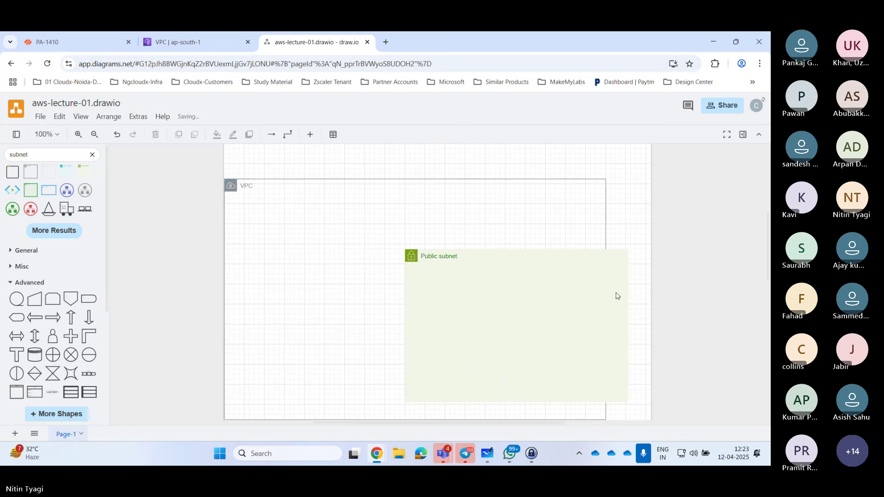
left_click(463, 292)
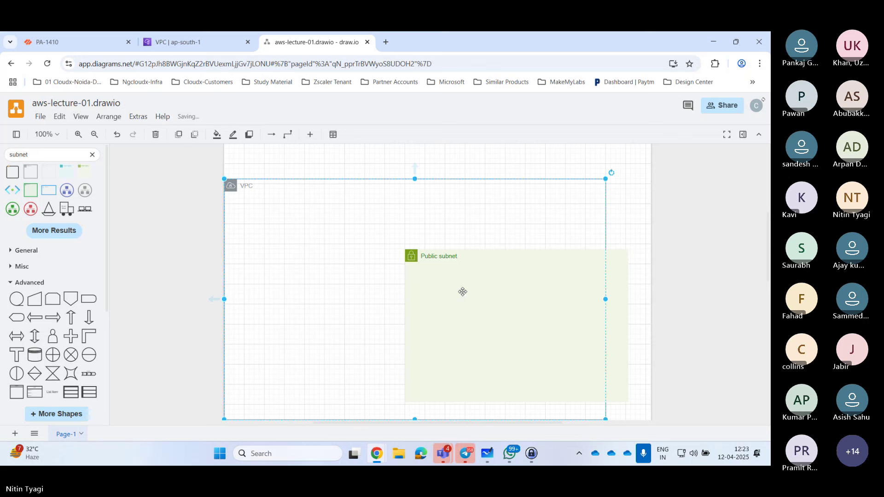
right_click(507, 189)
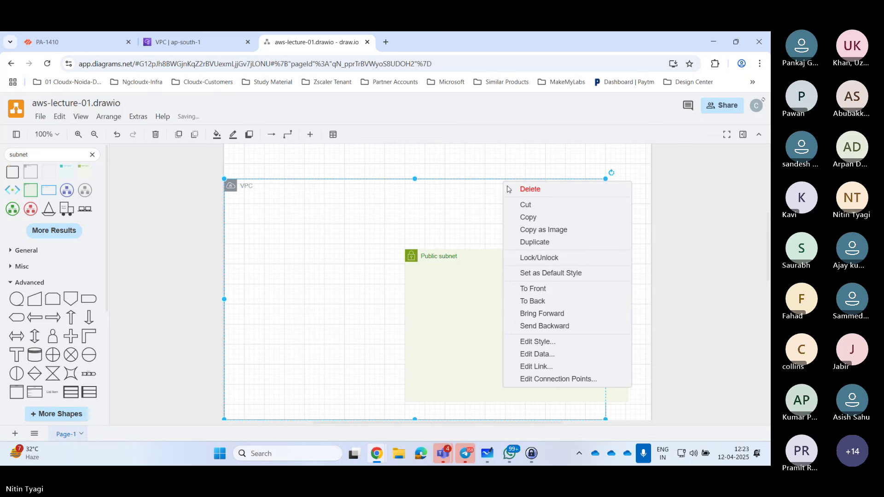
left_click(553, 324)
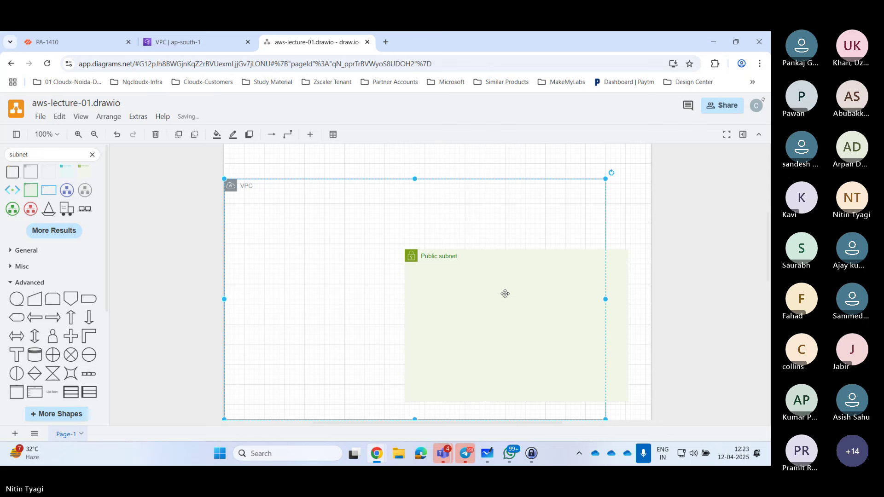
double_click(617, 291)
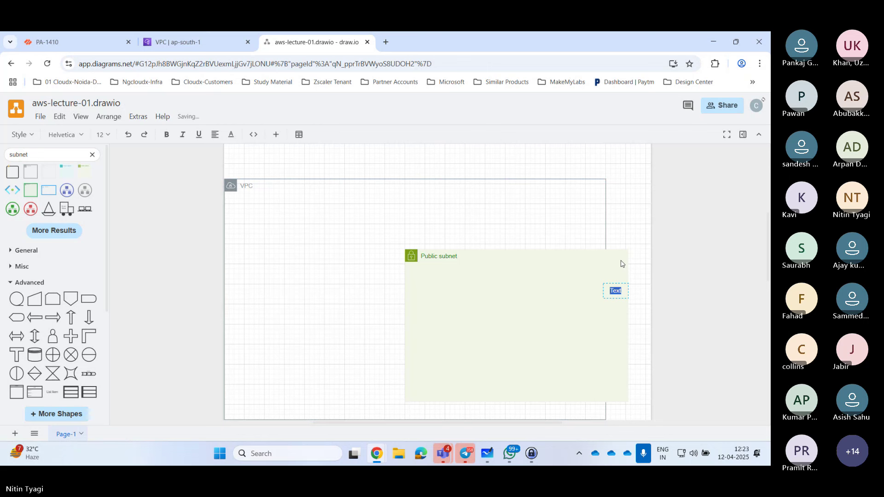
key("Escape")
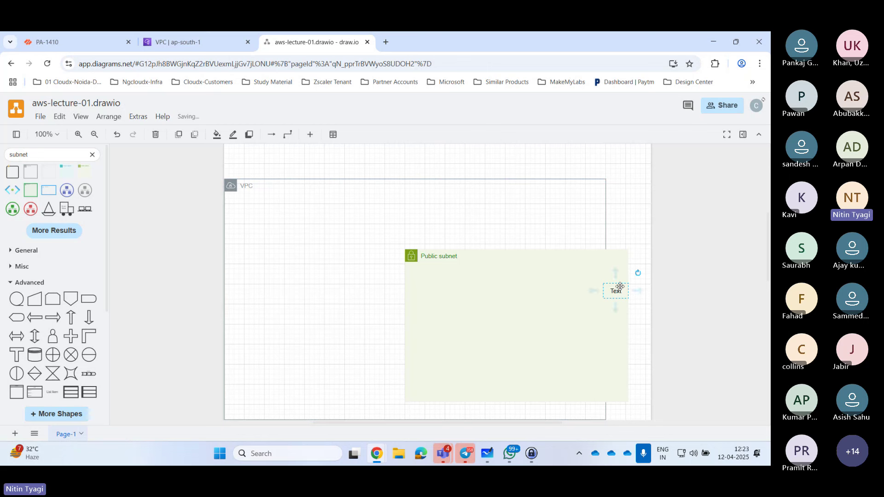
key("Delete")
Shrink the Public subnet toward its lower-right corner and try to move it further inside the VPC container
left_click(405, 255)
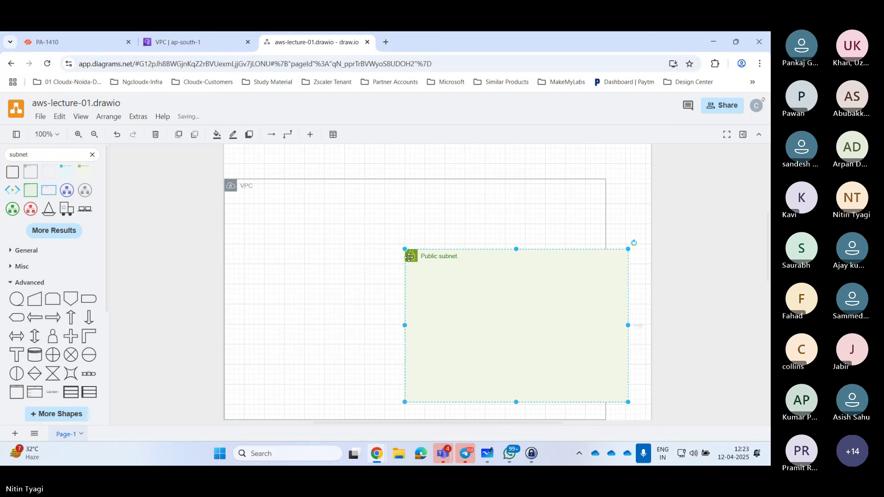
left_click_drag(405, 250, 500, 310)
left_click_drag(563, 337, 532, 311)
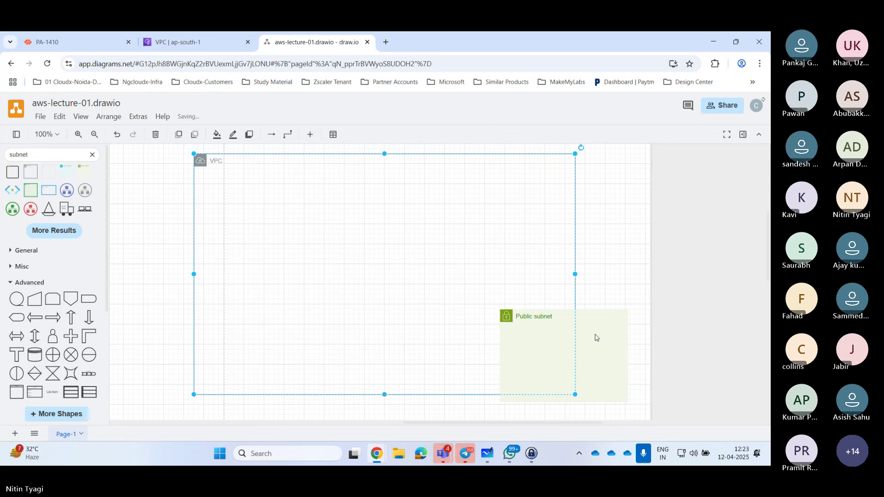
Bring the Public subnet forward and move it fully inside the VPC container
left_click(505, 316)
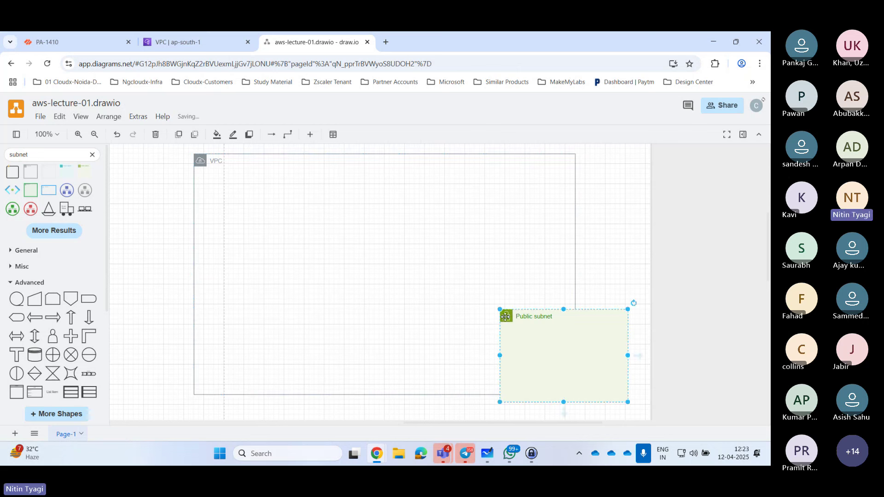
right_click(505, 317)
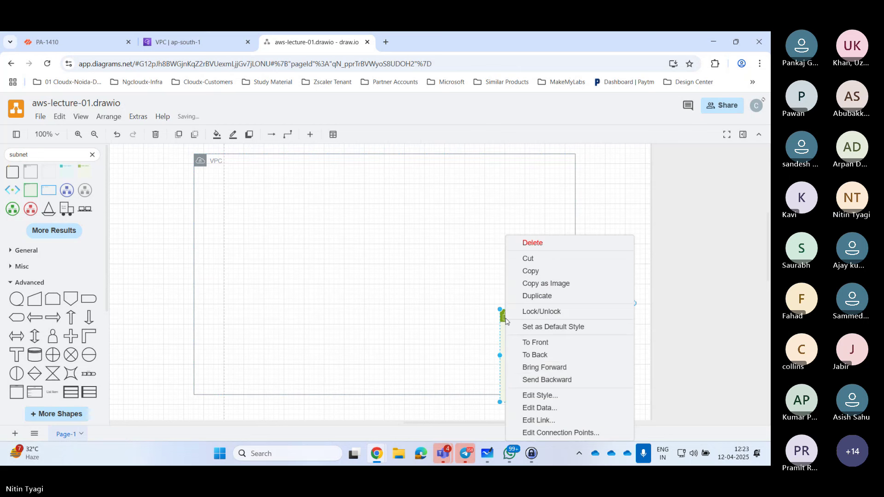
left_click(545, 367)
left_click_drag(510, 318, 394, 263)
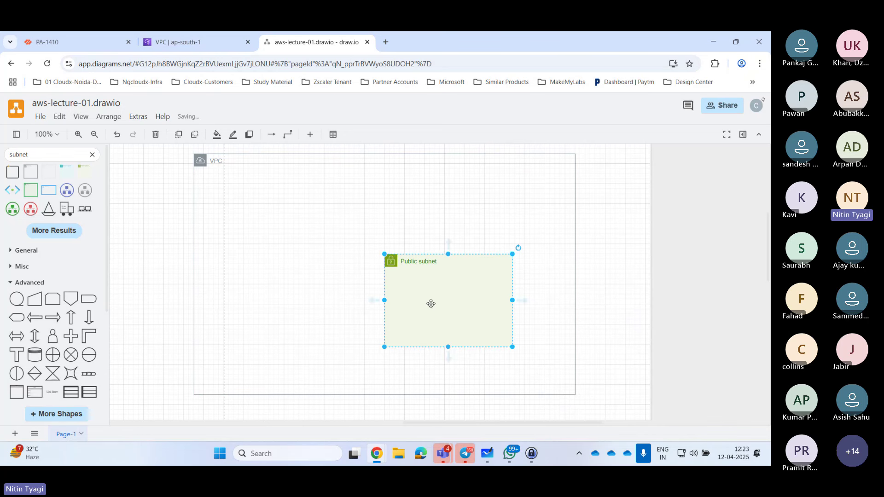
Move the VPC container back within the page and place a smaller Public subnet in its upper-right area
left_click(201, 161)
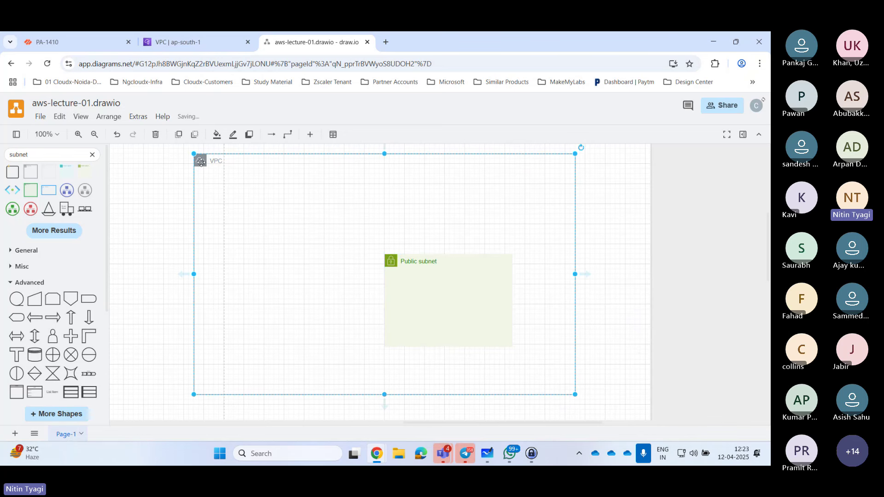
left_click_drag(201, 161, 257, 174)
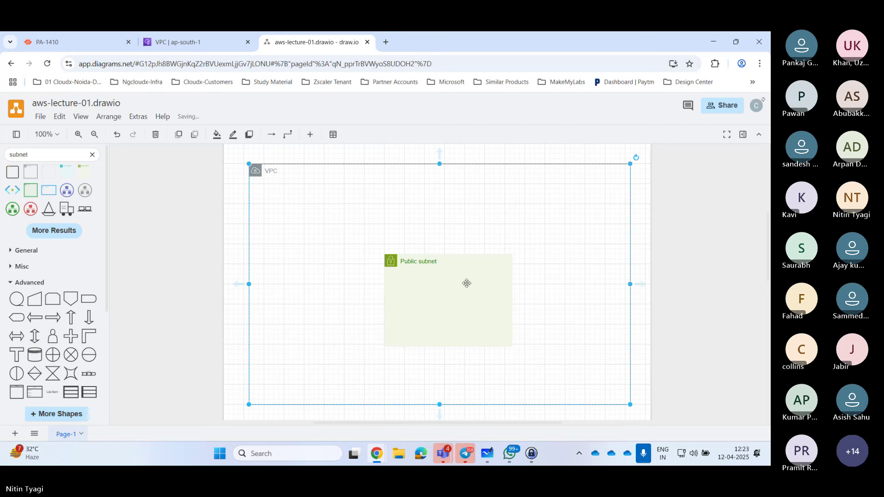
left_click(393, 259)
left_click_drag(392, 259, 492, 229)
left_click_drag(612, 224, 588, 251)
left_click_drag(496, 262, 466, 214)
left_click(495, 229)
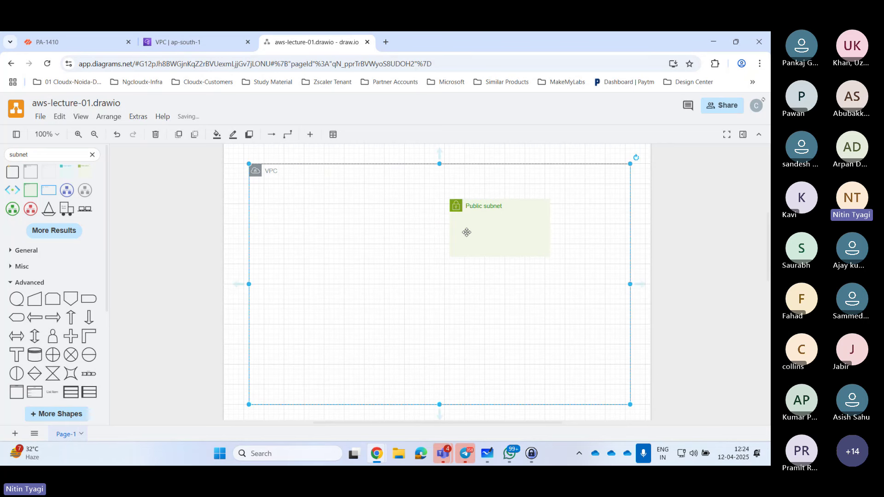
Switch to the AWS VPC console and copy the label "Public subnet CIDR block in ap-south-1a"
left_click(196, 42)
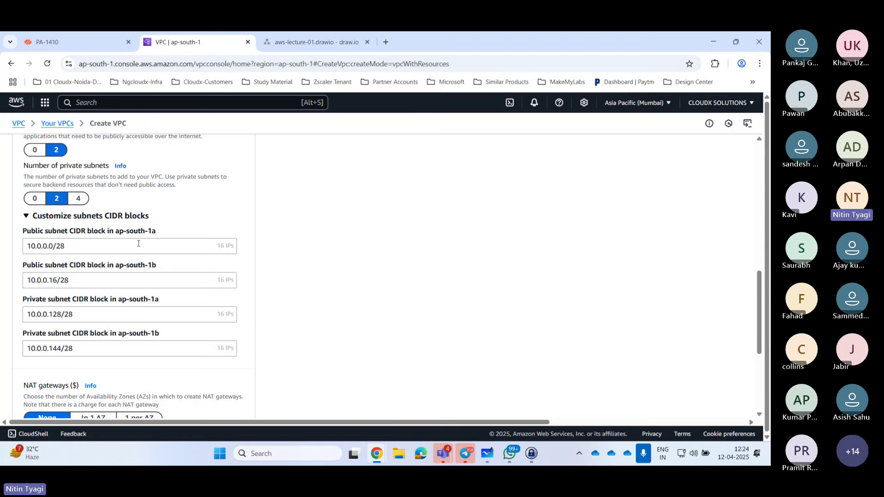
left_click_drag(116, 231, 152, 232)
left_click_drag(24, 232, 162, 234)
right_click(178, 236)
left_click(198, 244)
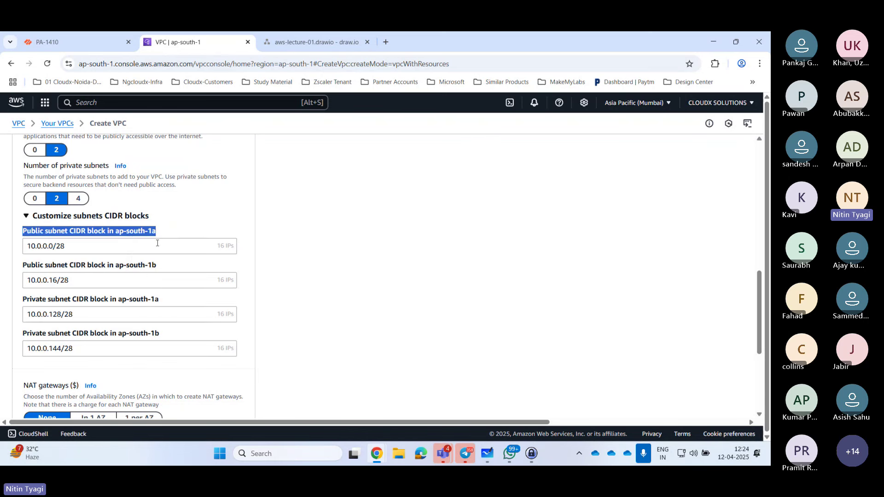
Return to draw.io and try to add "Public subnet CIDR block in ap-south-1a" as a data property of the Public subnet
left_click(316, 42)
double_click(477, 222)
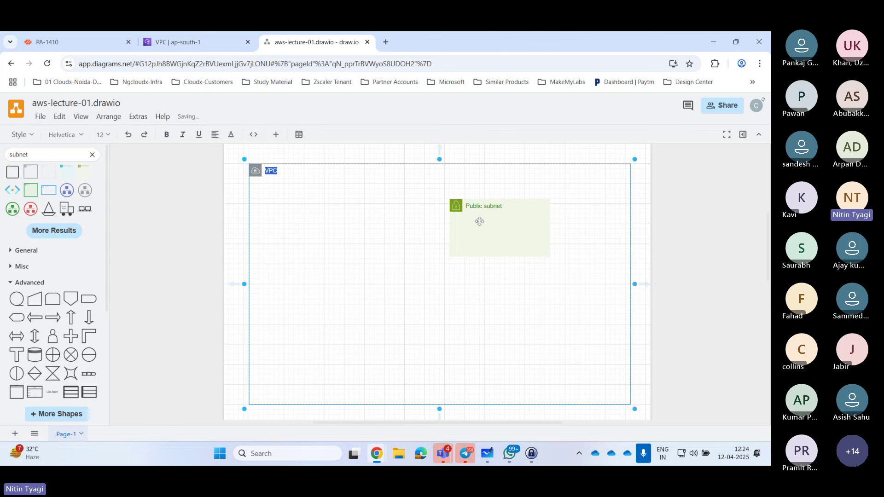
left_click(479, 221)
right_click(460, 209)
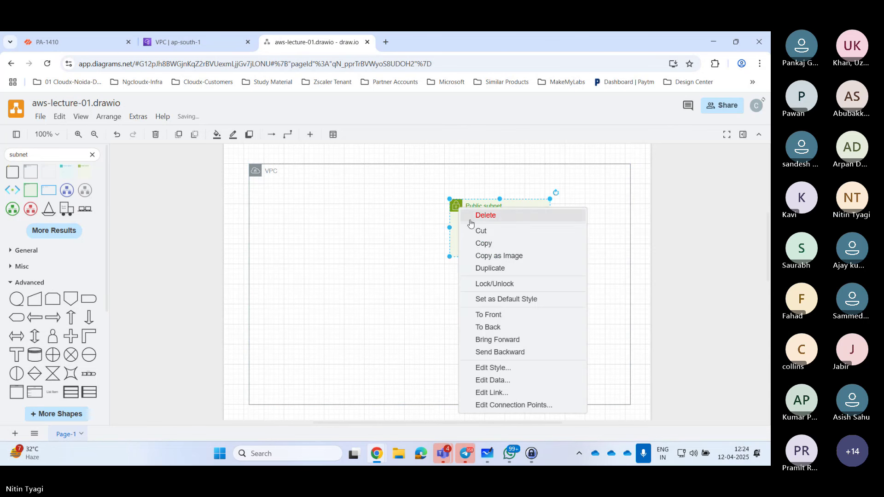
left_click(516, 384)
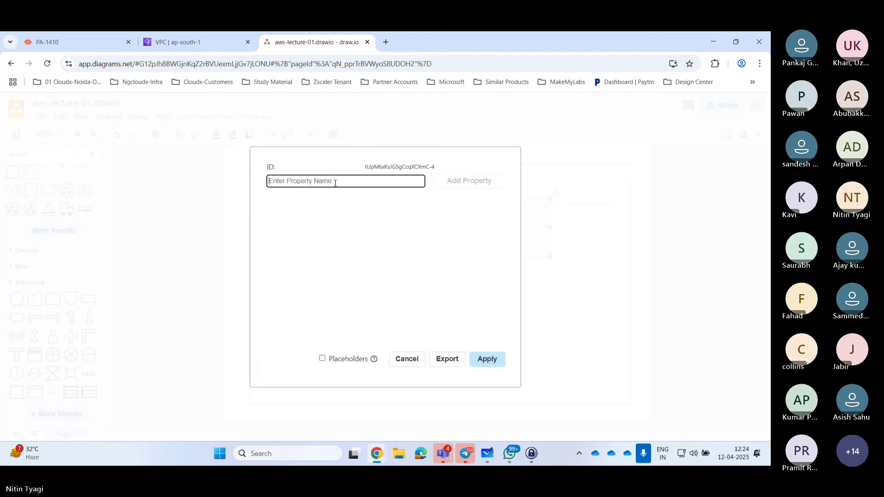
key("ctrl+v")
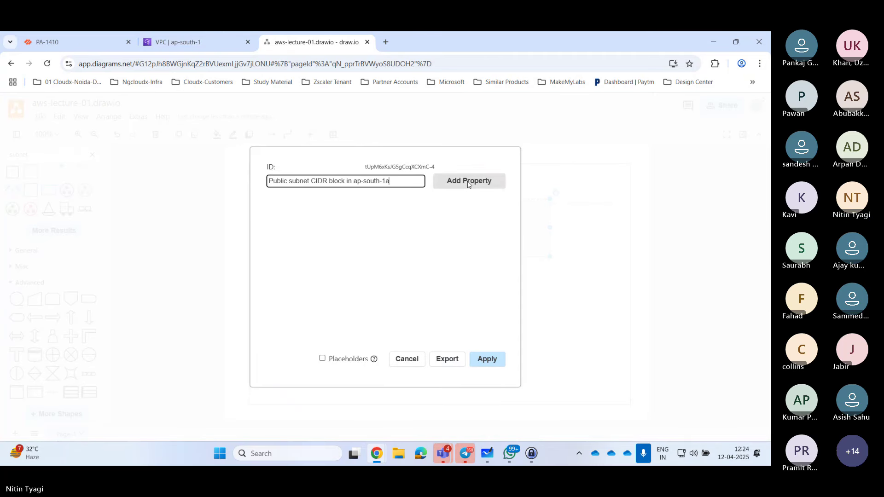
left_click(469, 183)
left_click(471, 147)
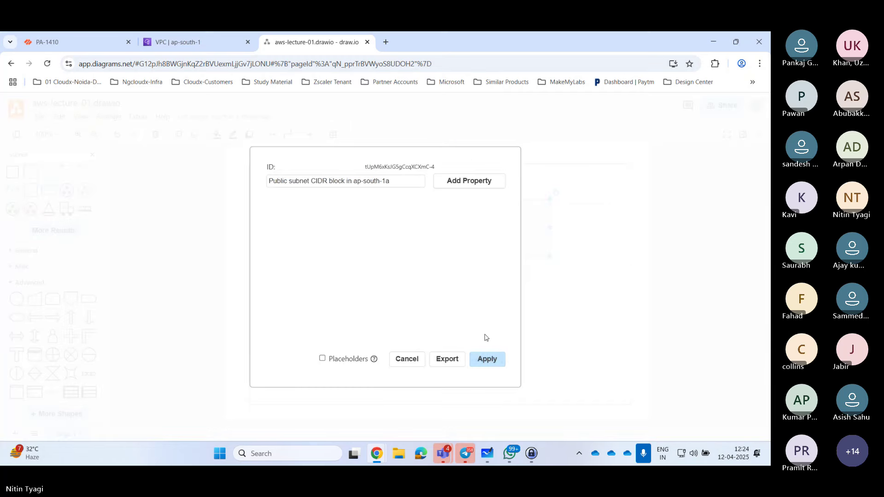
left_click(491, 362)
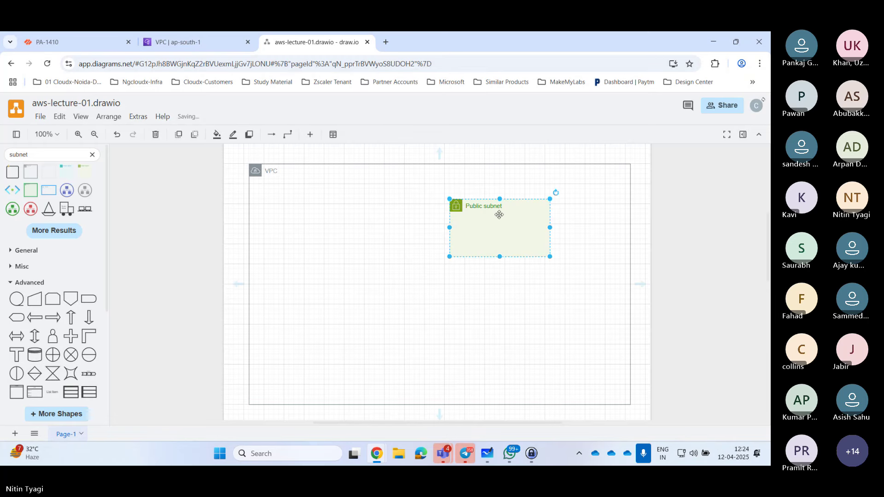
right_click(456, 206)
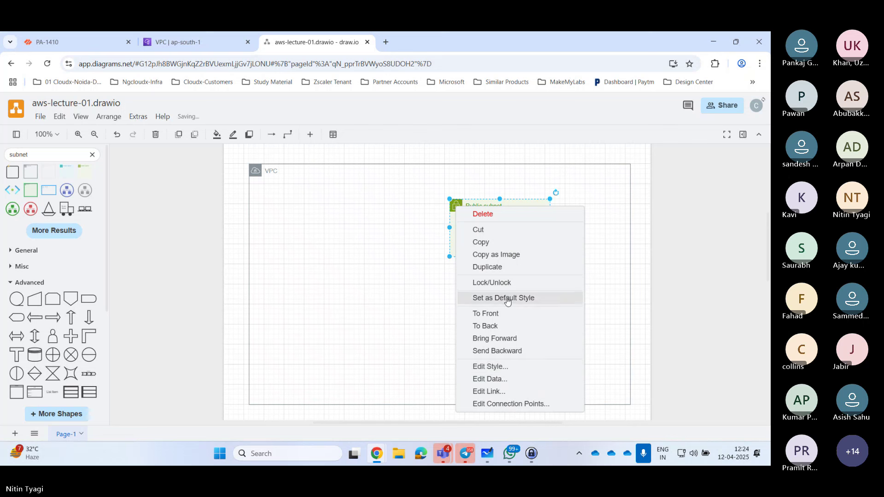
left_click(481, 221)
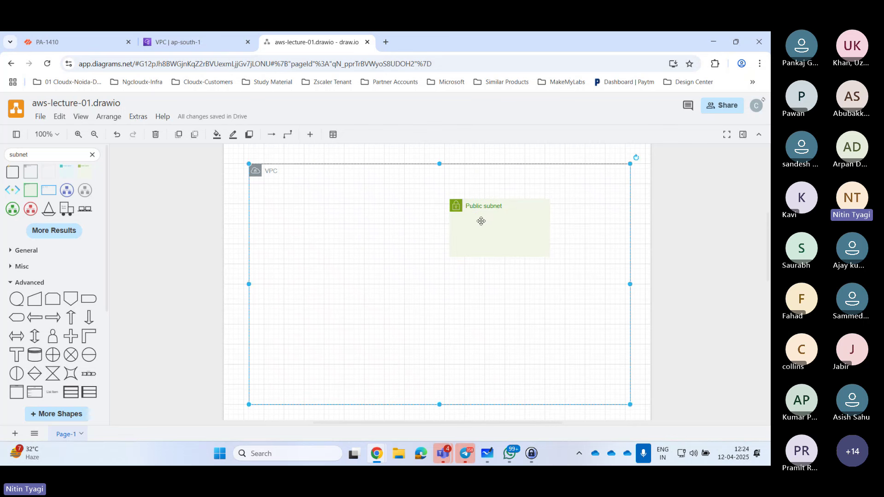
Relabel the Public subnet as "Public subnet - 10.0.0.0/28 ap-south-1a", checking its CIDR block in the AWS VPC console
double_click(482, 221)
left_click(461, 207)
double_click(456, 205)
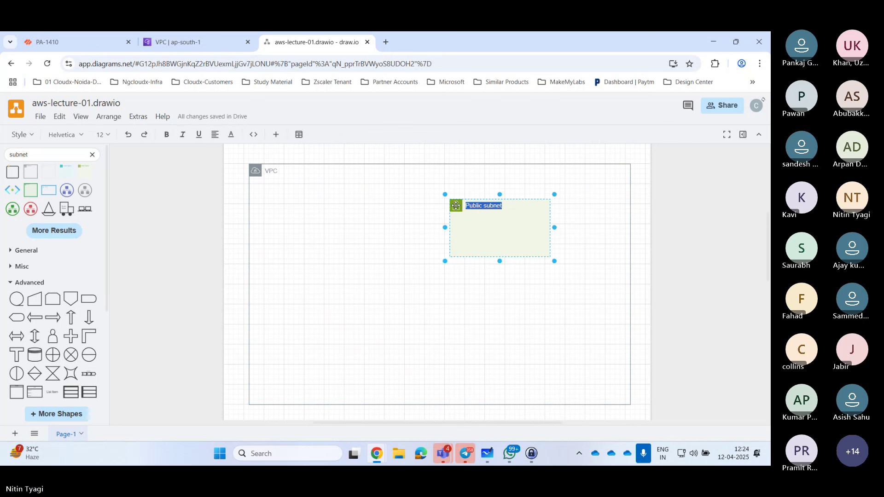
left_click(474, 206)
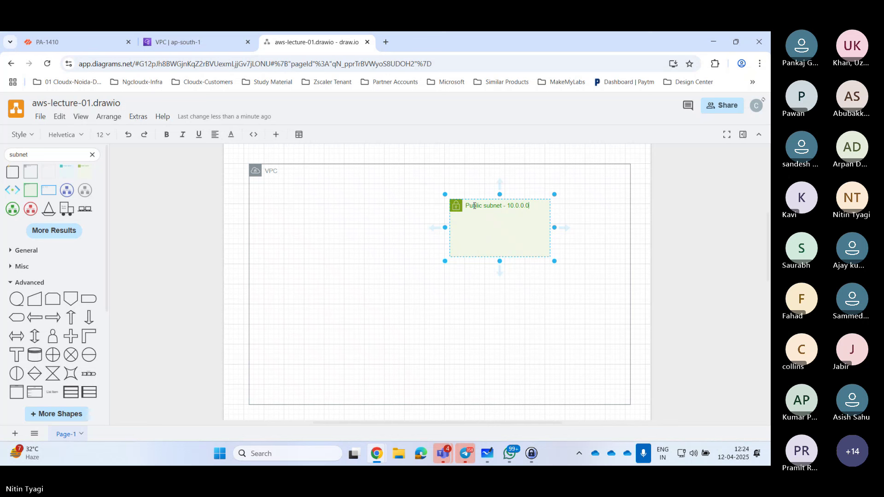
type("10.0.0.0/")
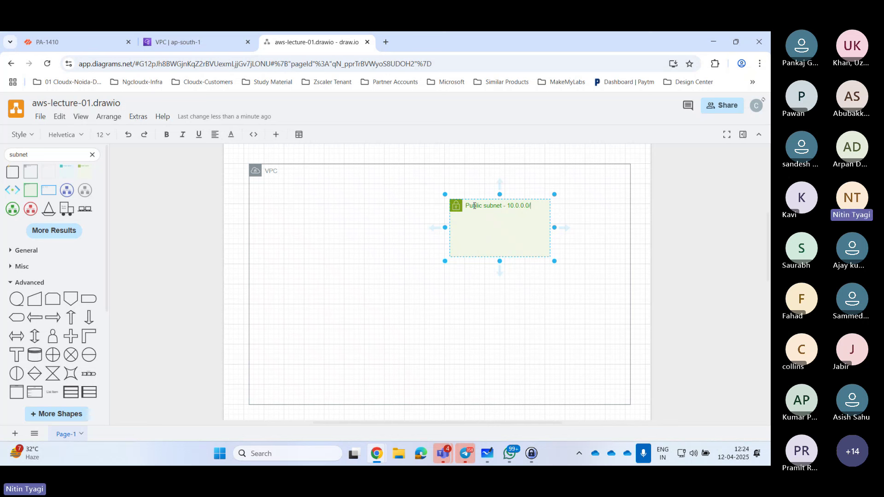
type("28")
left_click(216, 44)
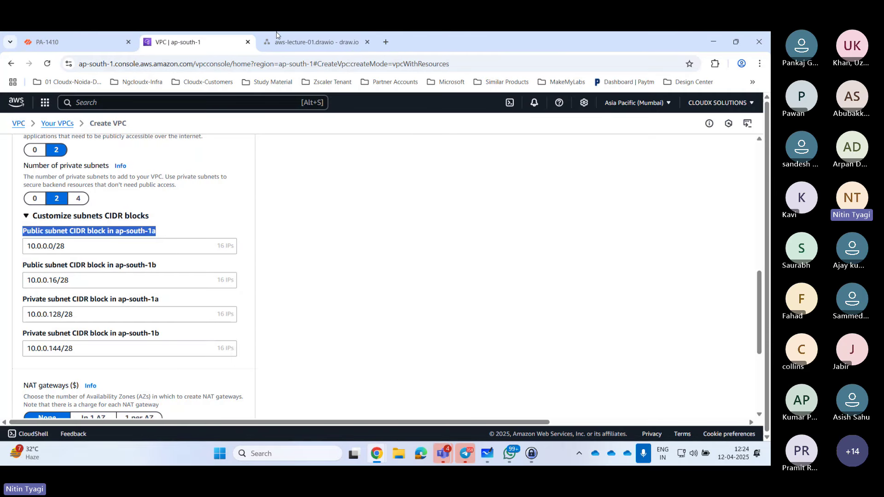
left_click(283, 45)
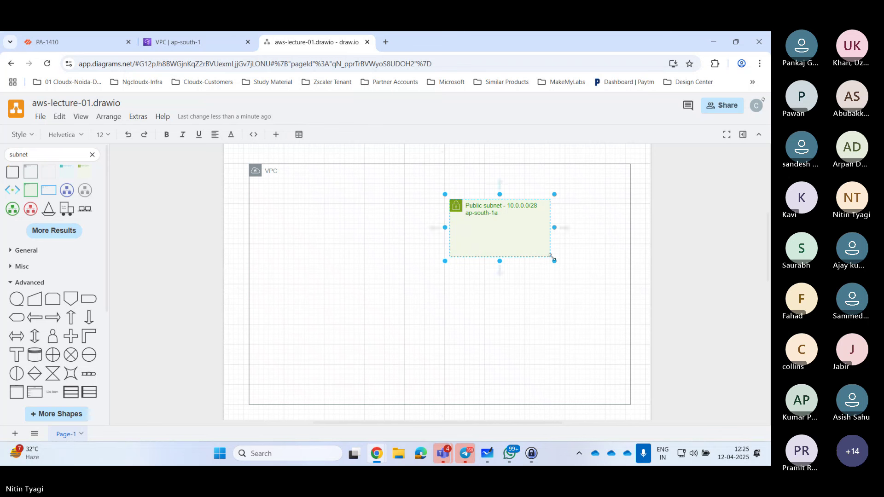
Reduce the Public subnet's height and move it slightly down and to the right inside the VPC container
mouse_move(544, 229)
left_mouse_down()
mouse_move(541, 219)
mouse_move(550, 239)
left_mouse_up()
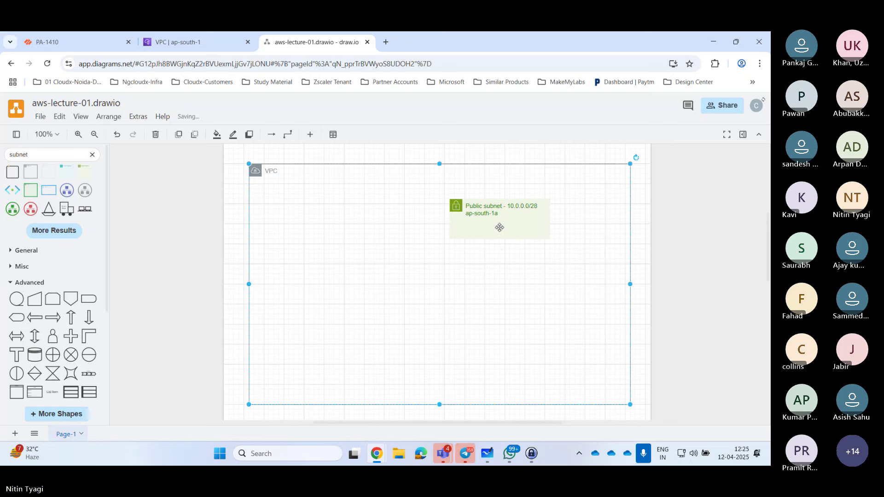
left_click_drag(460, 205, 477, 228)
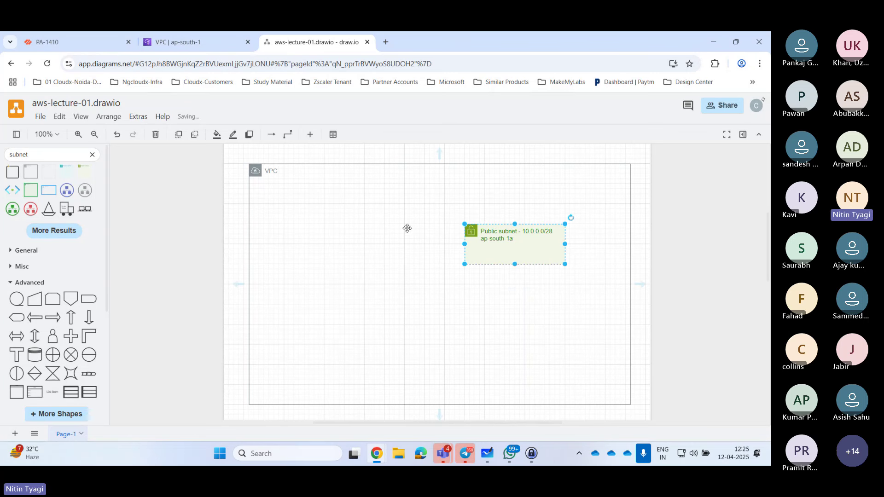
Consult the private subnet CIDR fields in AWS, then add a wide Private subnet level with the Public subnet, spacing both toward opposite VPC edges
left_click(174, 48)
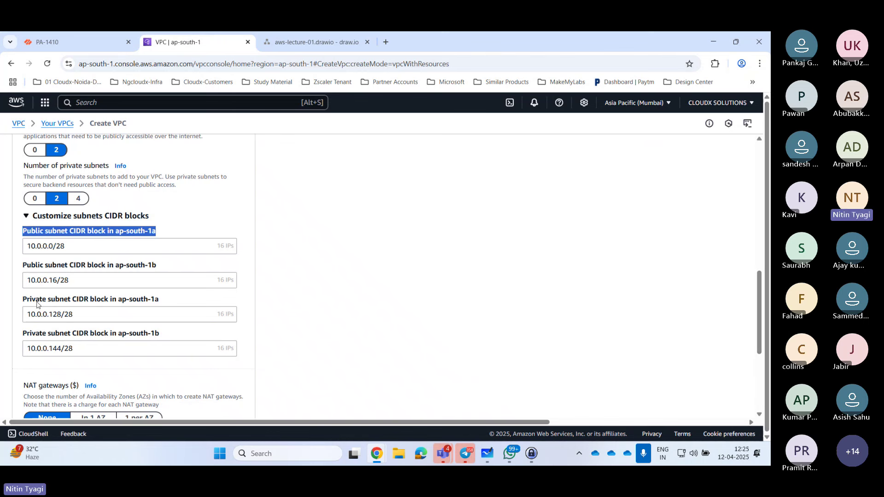
left_click_drag(23, 300, 112, 301)
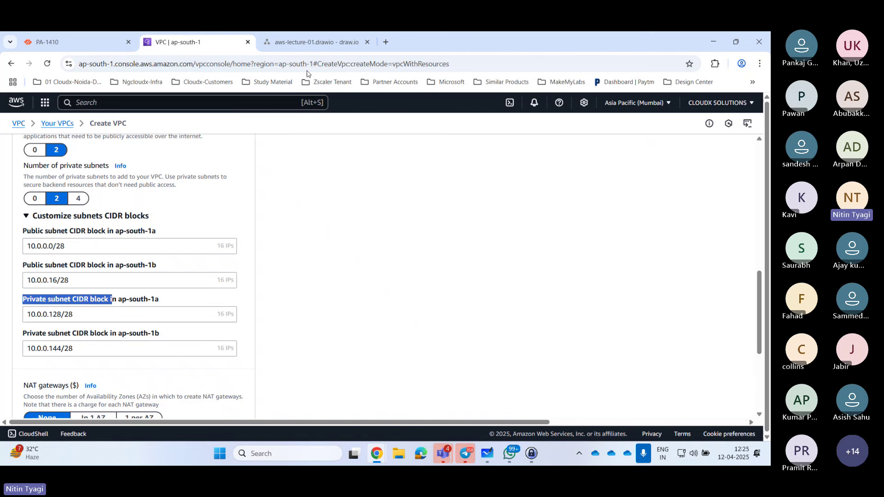
left_click(309, 42)
mouse_move(49, 191)
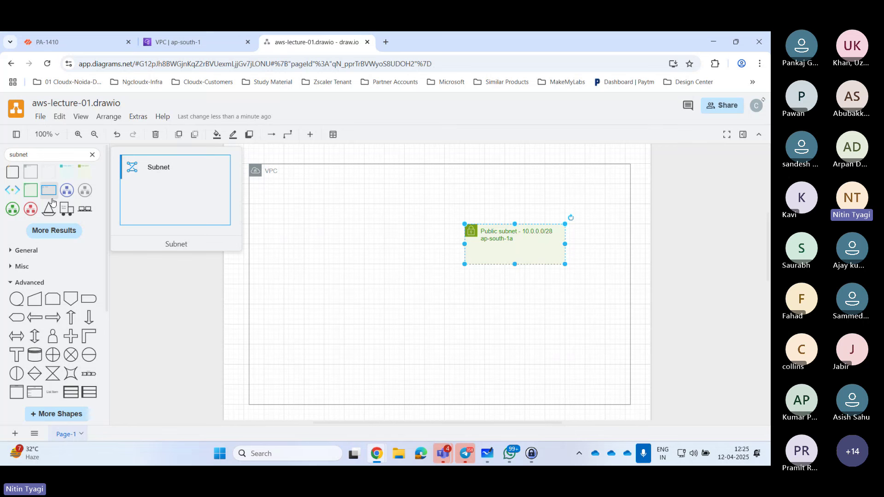
left_click(70, 174)
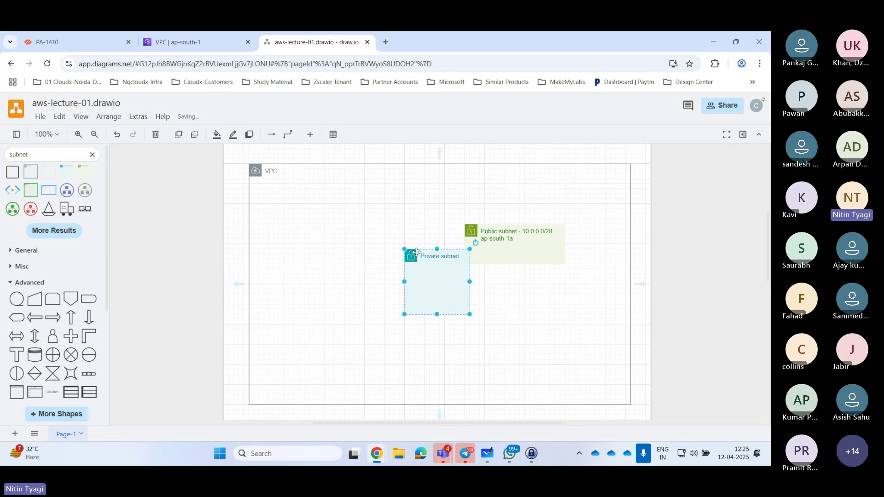
left_click_drag(412, 254, 285, 229)
left_click_drag(312, 289, 382, 246)
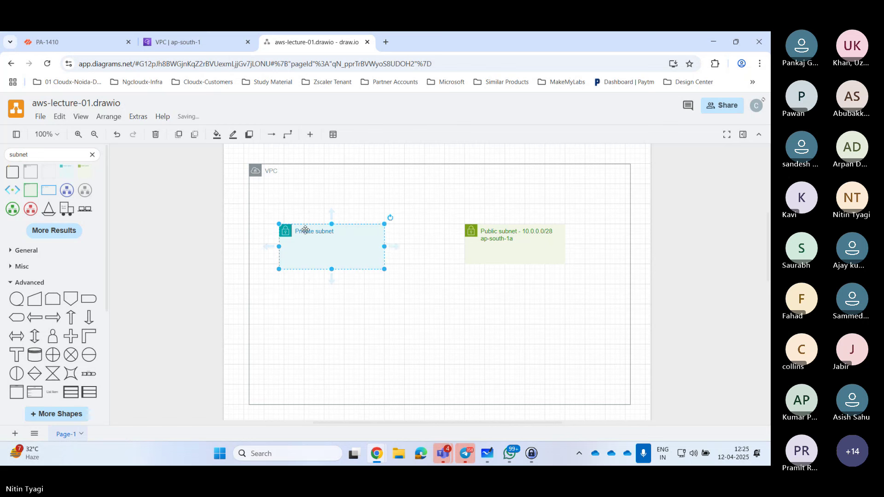
left_click_drag(290, 231, 283, 231)
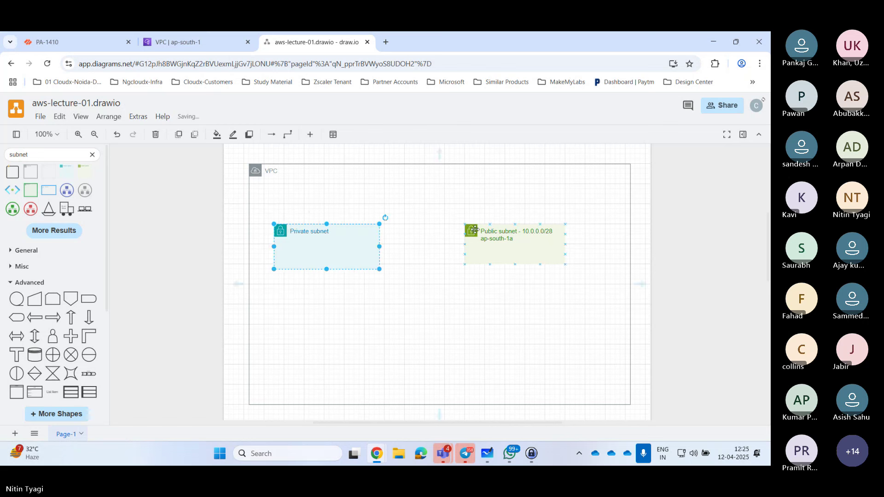
left_click_drag(476, 230, 510, 229)
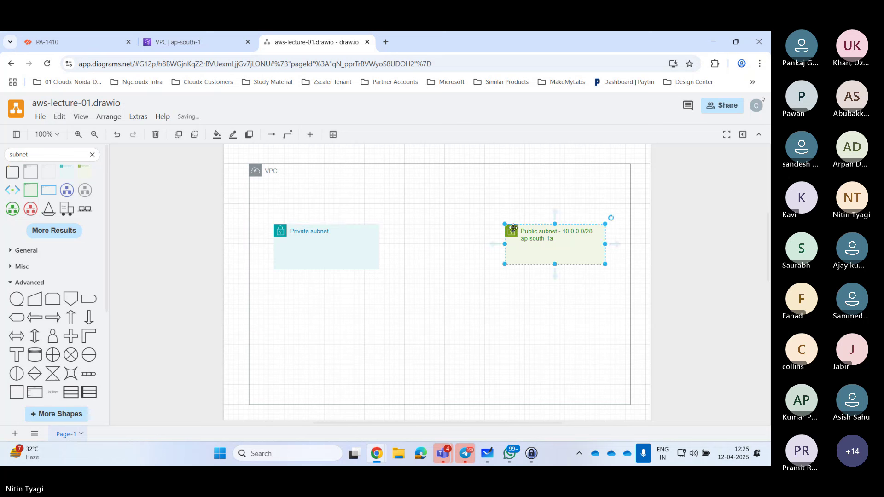
Relabel the Private subnet as "Private subnet - 10.0.0.128/28 ap-south-1a"
left_click(317, 231)
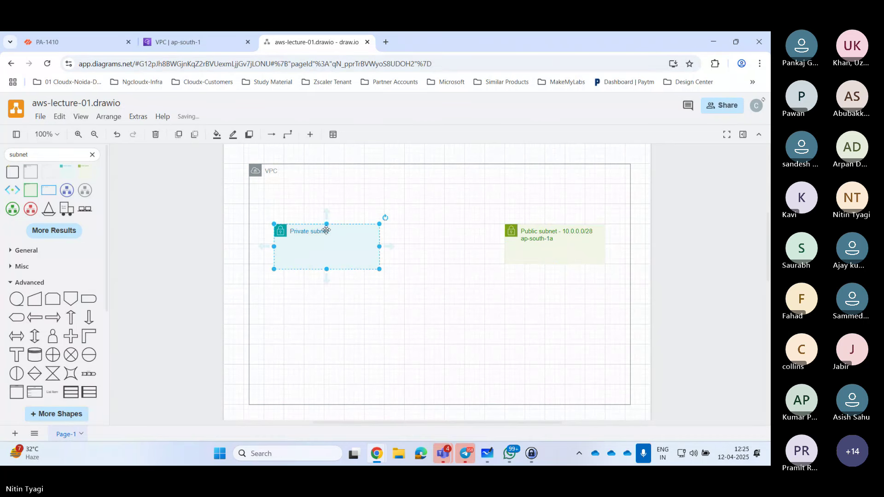
double_click(316, 232)
left_click(315, 233)
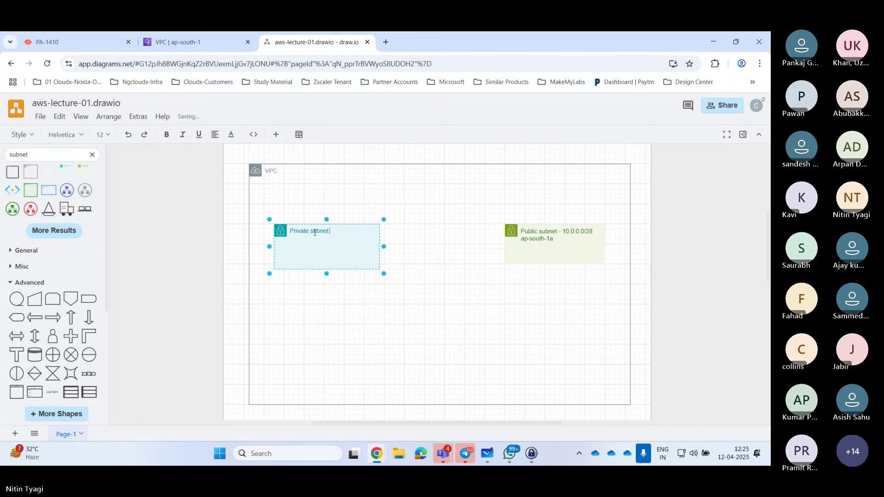
type("- ")
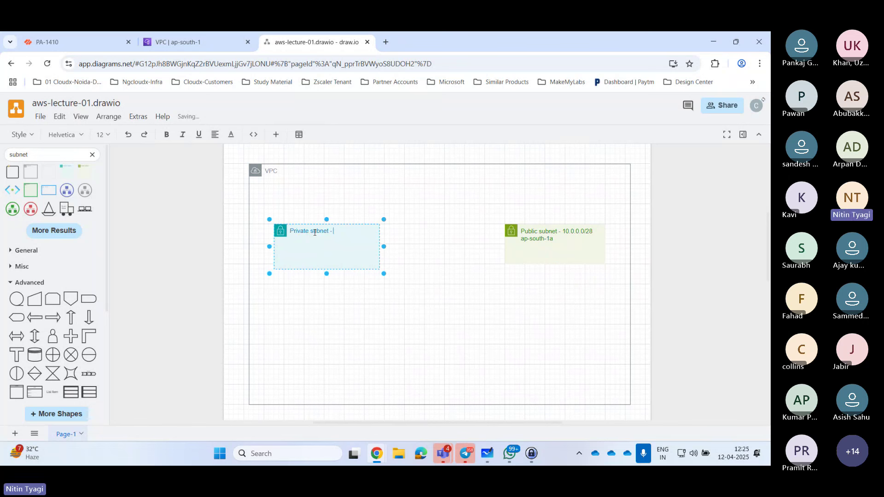
type("10.0.0.0")
key("BackSpace")
type("128/28 ")
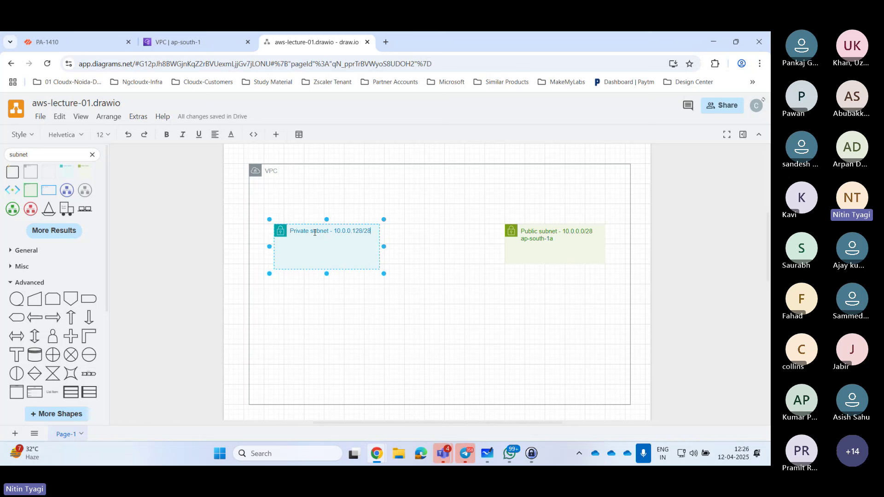
type("ap-south")
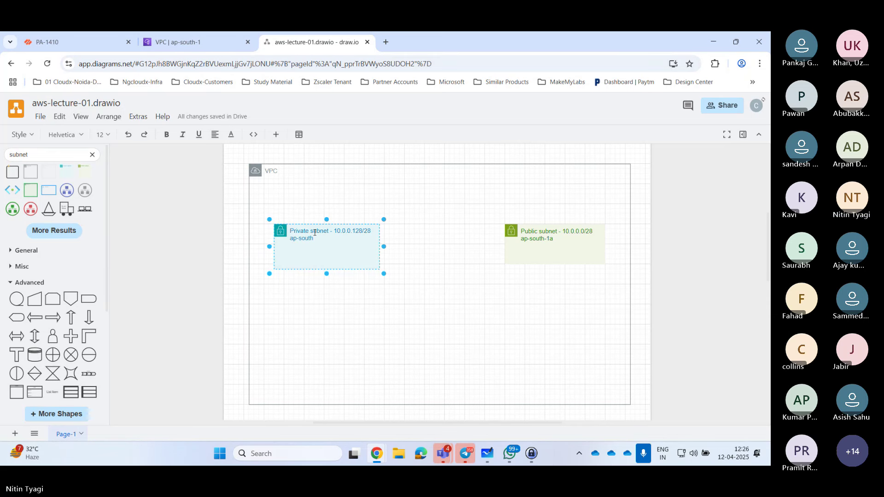
type("-1a")
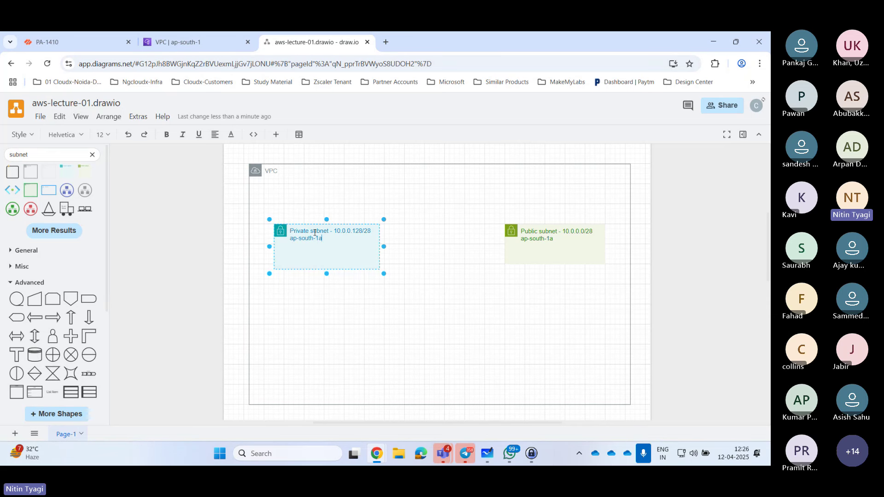
Check the subnet CIDR blocks in AWS and try to paste a copy of the labelled Public subnet inside the VPC in draw.io
left_click(184, 42)
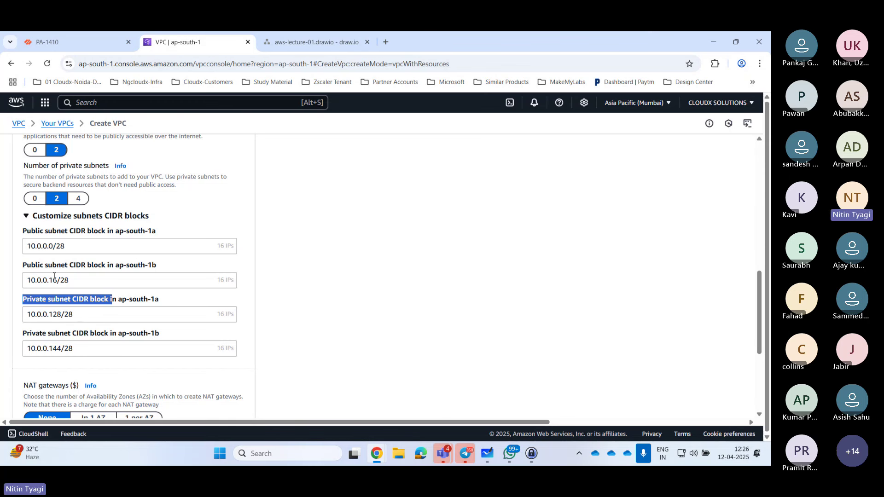
left_click(277, 42)
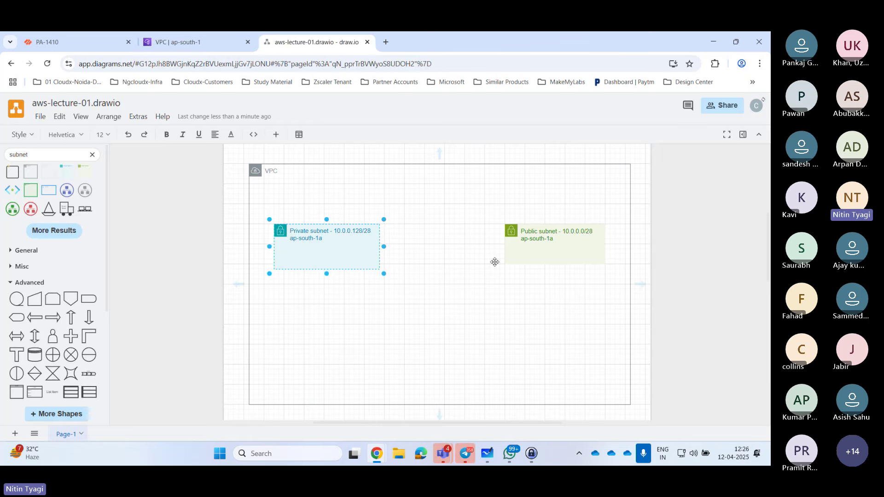
left_click(513, 231)
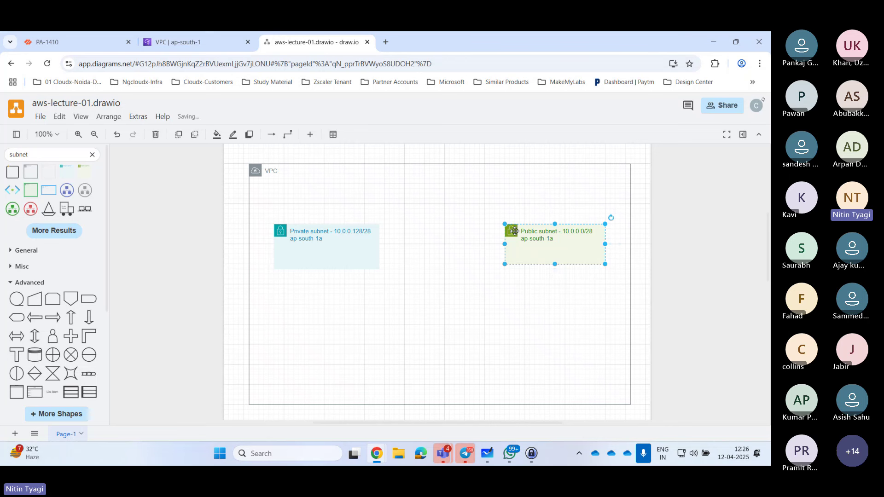
right_click(514, 231)
left_click(540, 270)
left_click(524, 318)
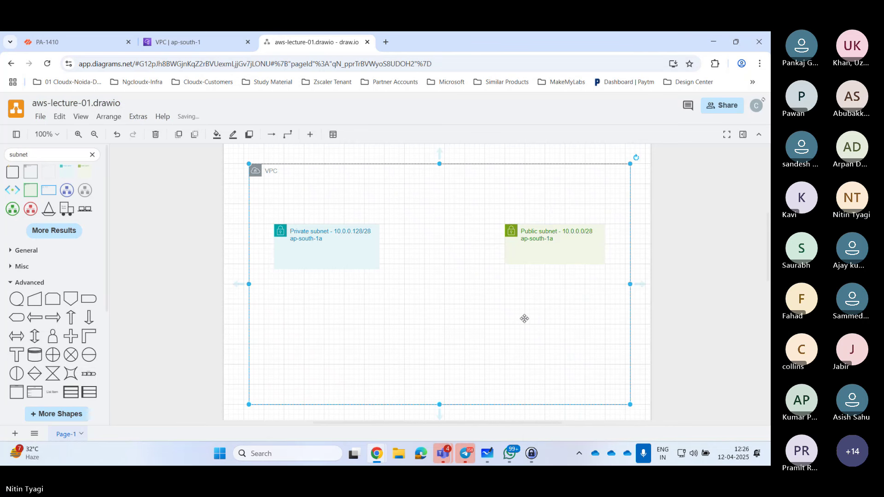
key("ctrl+v")
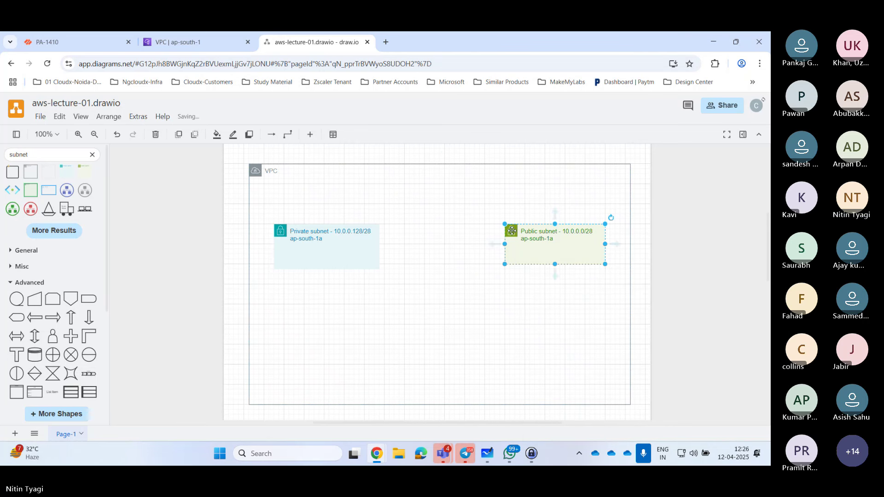
left_click(511, 363)
right_click(502, 300)
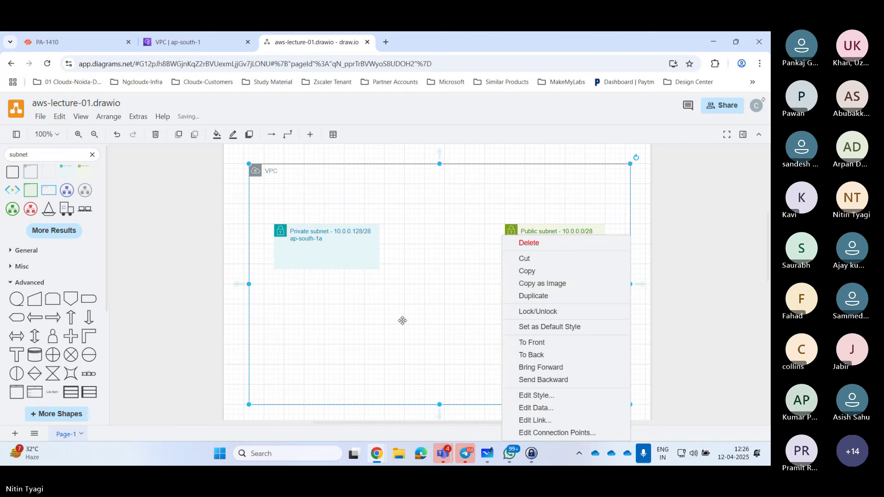
Add a second Public subnet directly below the ap-south-1a one and resize it to the same width and height
left_click(84, 172)
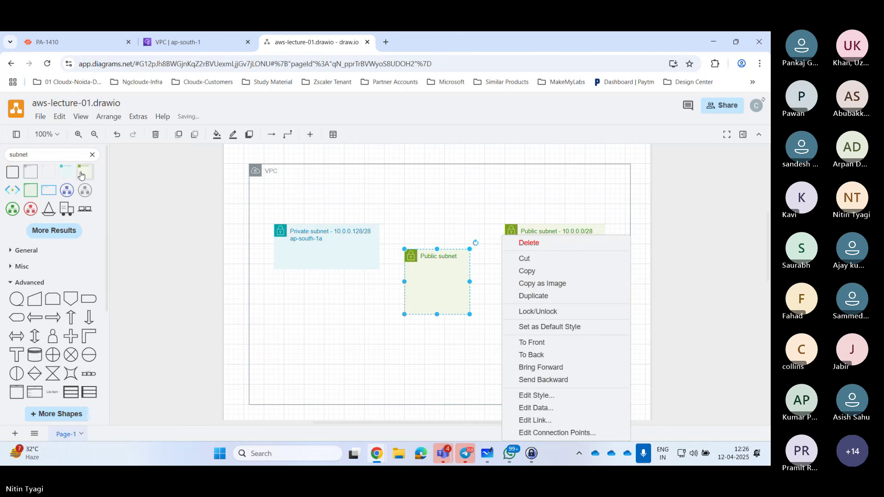
left_click(695, 280)
left_click_drag(414, 258, 510, 333)
left_click_drag(572, 357, 602, 356)
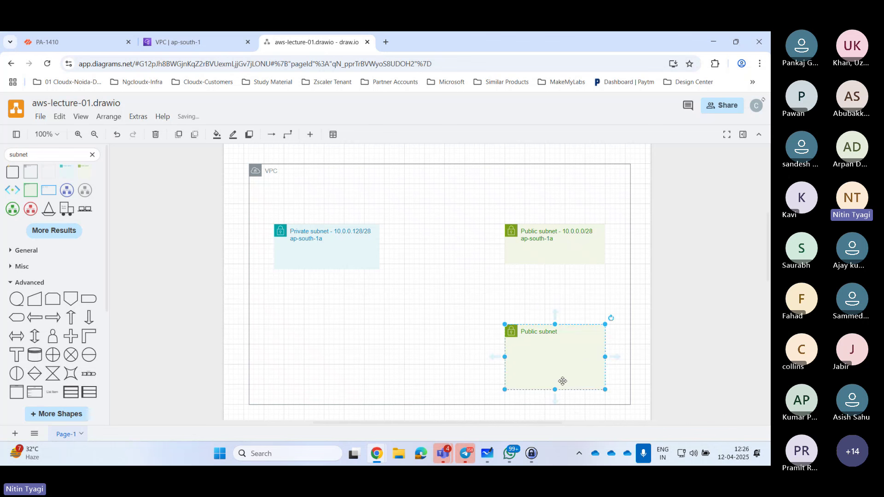
left_click_drag(555, 389, 555, 362)
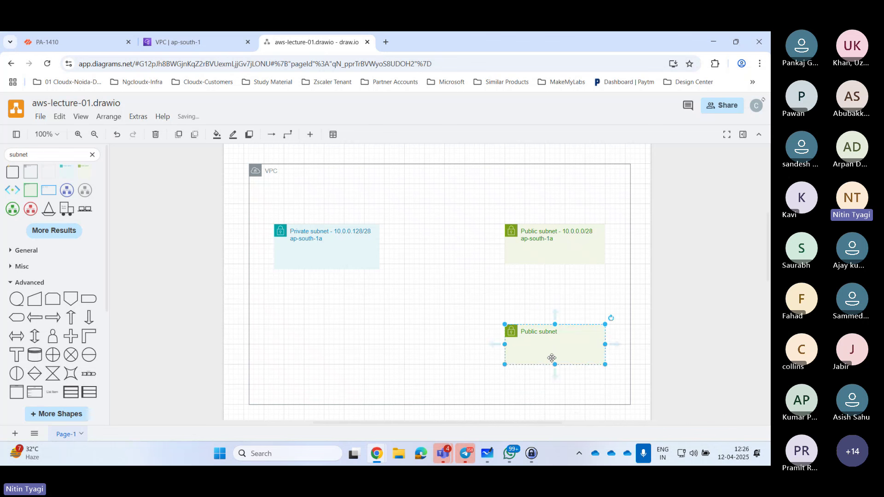
Add a second Private subnet below the ap-south-1a one, widen and shorten it, and align it with the lower Public subnet
left_click(66, 172)
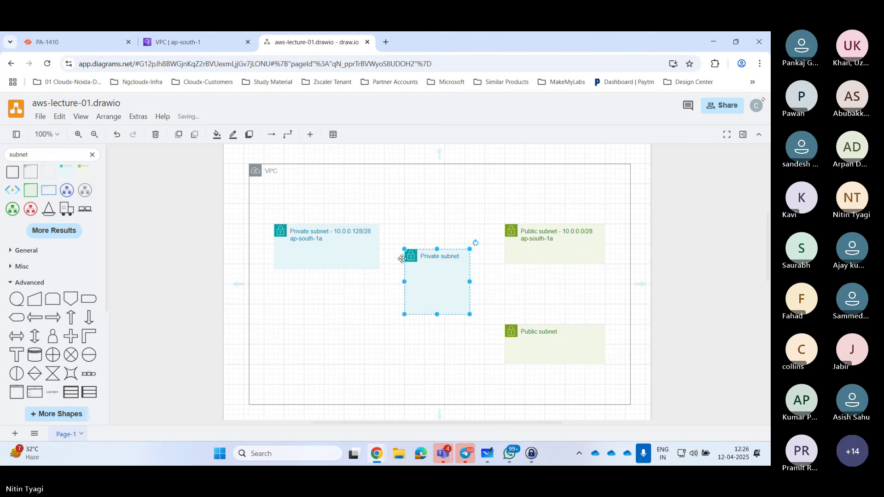
left_click_drag(408, 257, 277, 353)
left_click_drag(339, 377, 384, 375)
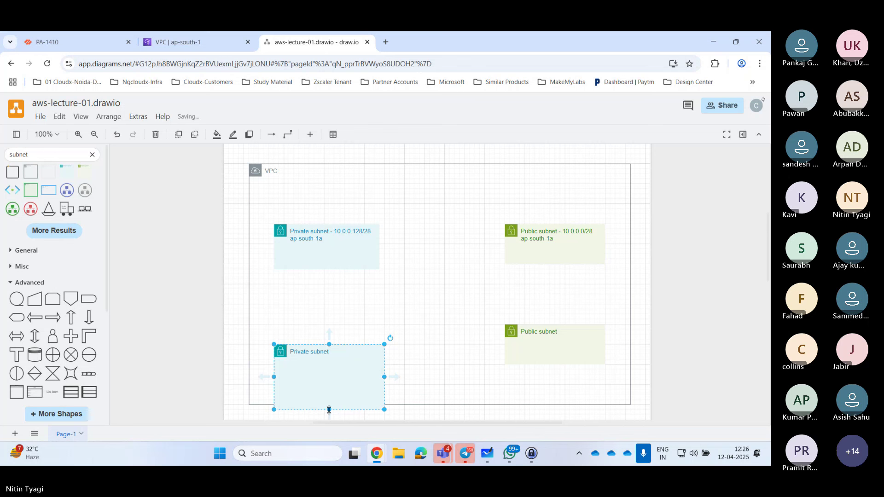
left_click_drag(329, 409, 330, 385)
left_click_drag(278, 355, 279, 335)
Resize the ap-south-1a Private subnet to match the width and height of the Private subnet below it
left_click(326, 212)
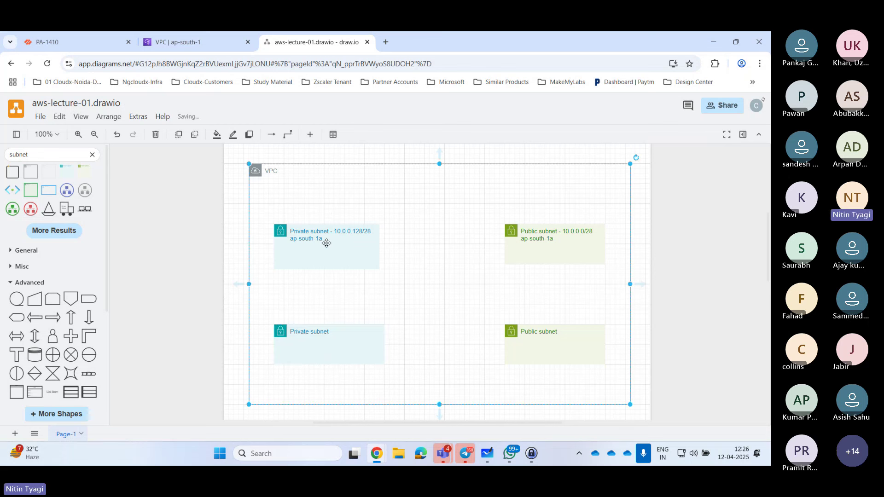
left_click(276, 233)
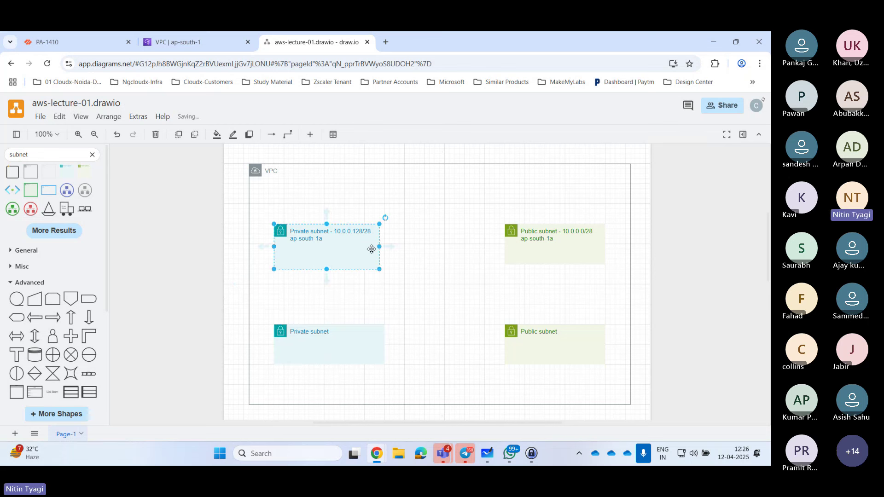
left_click_drag(380, 249, 384, 247)
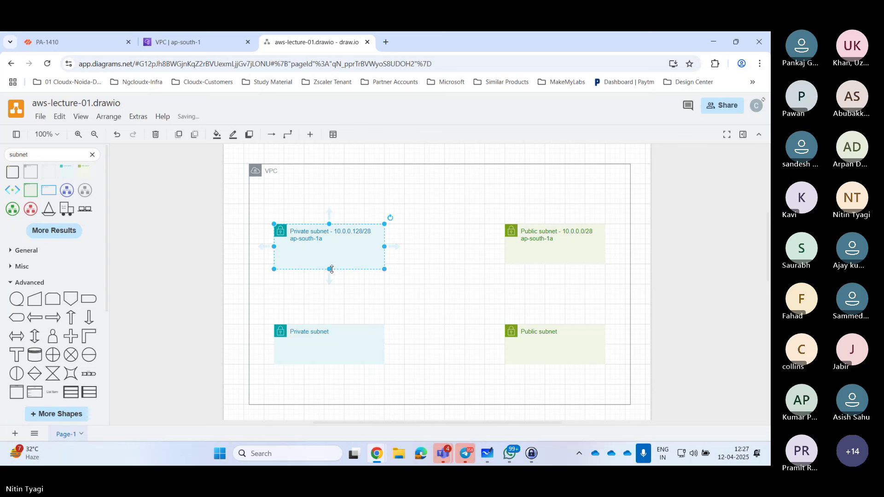
left_click_drag(328, 264, 332, 267)
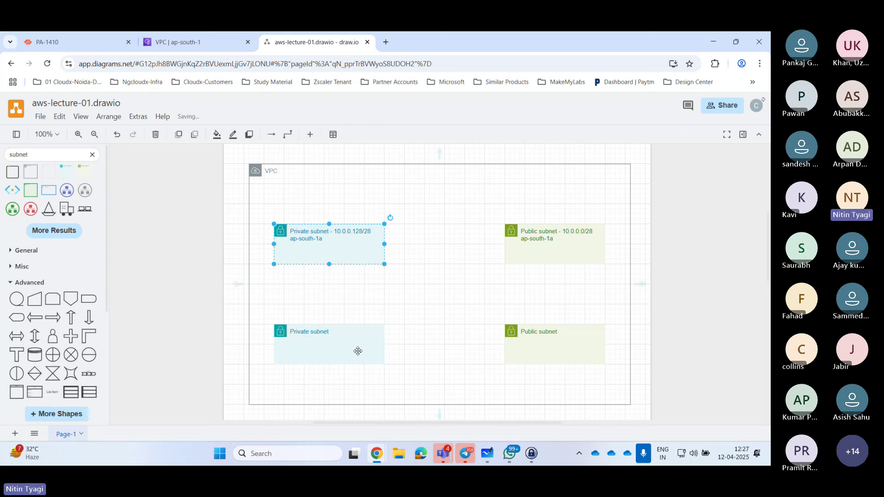
Check the subnet CIDR blocks in the AWS console and extend the lower Public subnet's label in draw.io with "- 10.0.0.16/28" and "ap-south-1b"
double_click(308, 332)
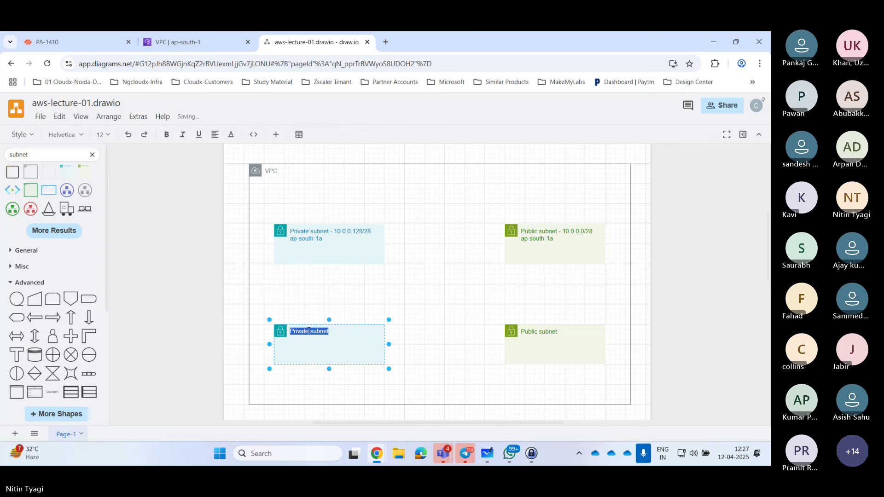
left_click(196, 42)
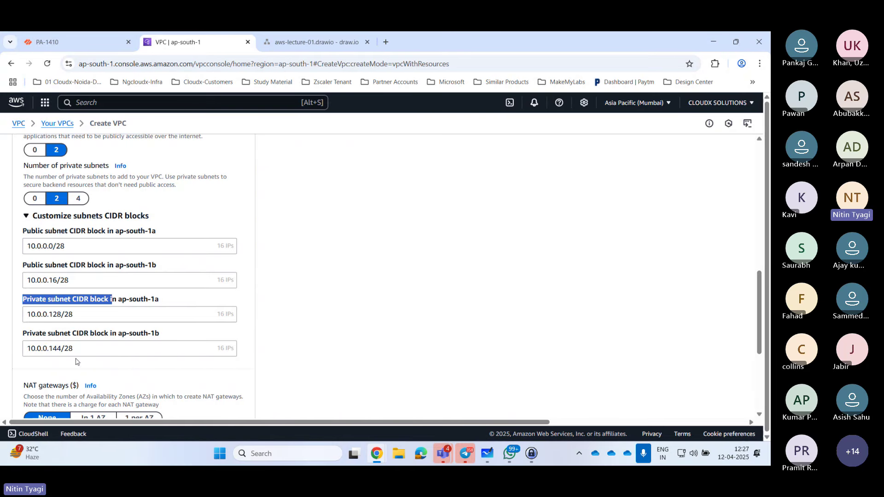
left_click(278, 41)
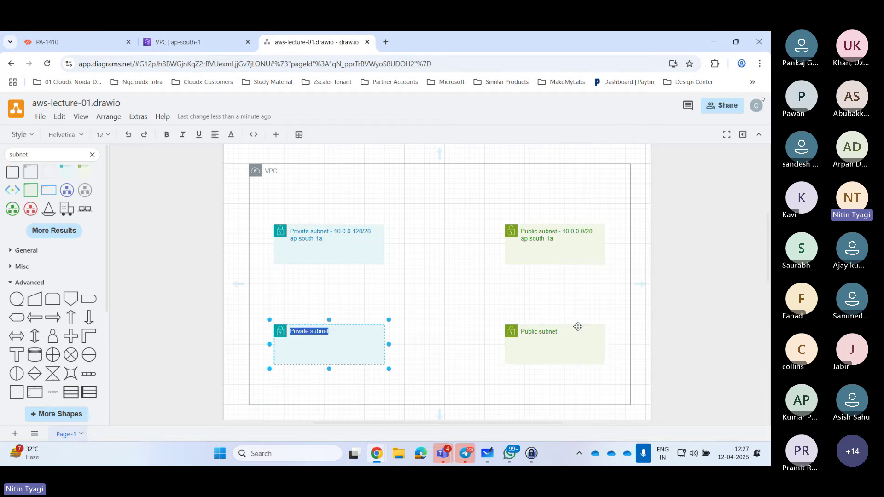
double_click(529, 332)
left_click(558, 332)
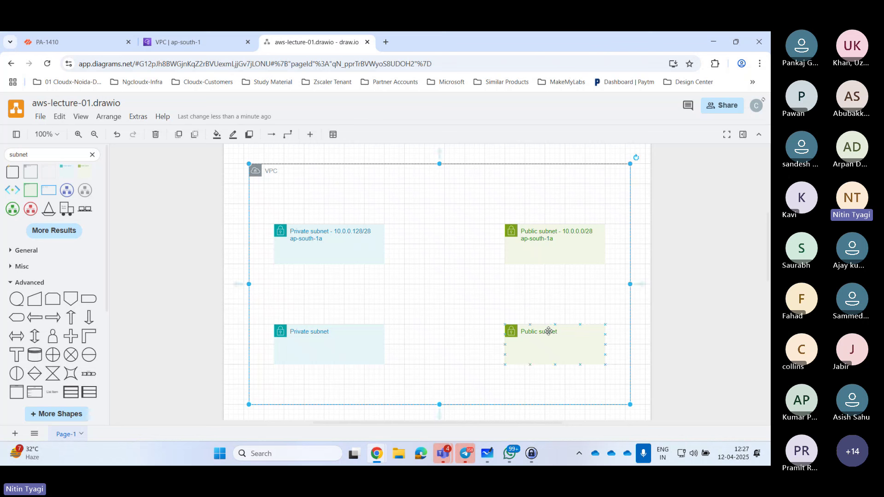
double_click(549, 331)
key("End")
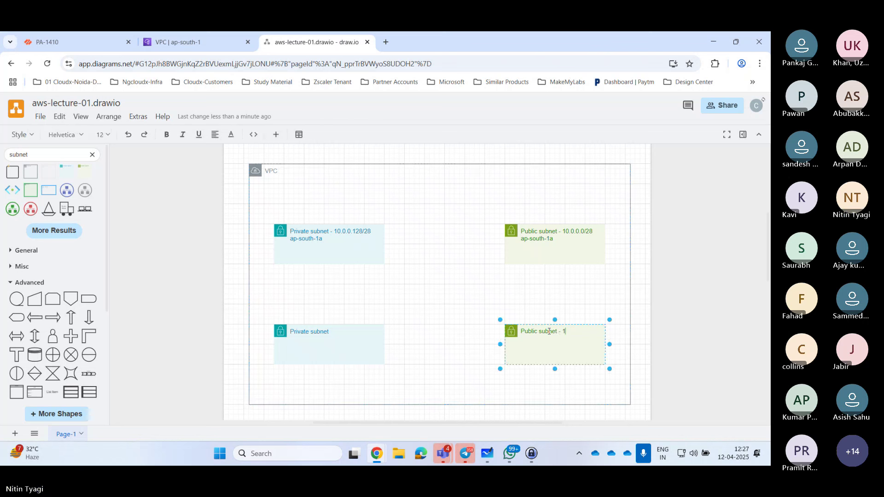
type("- 10.0.0.16/28 ap-south-1b")
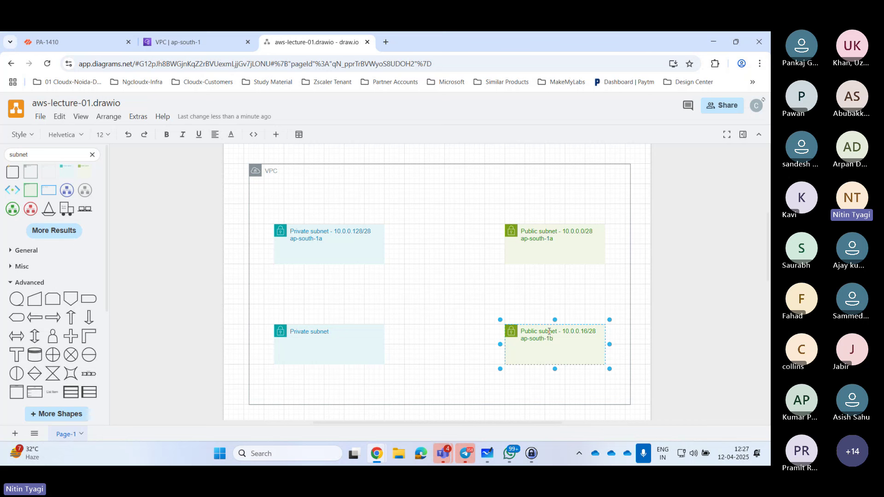
Extend the lower Private subnet's label with "- 10.0.0.144/28" and add "ap-south-1b" on a second line
double_click(337, 334)
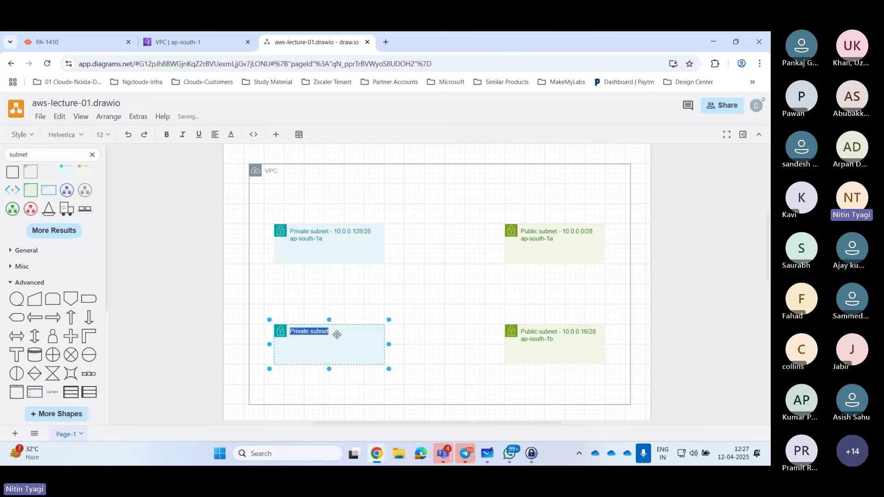
left_click(332, 331)
left_click(328, 328)
double_click(326, 332)
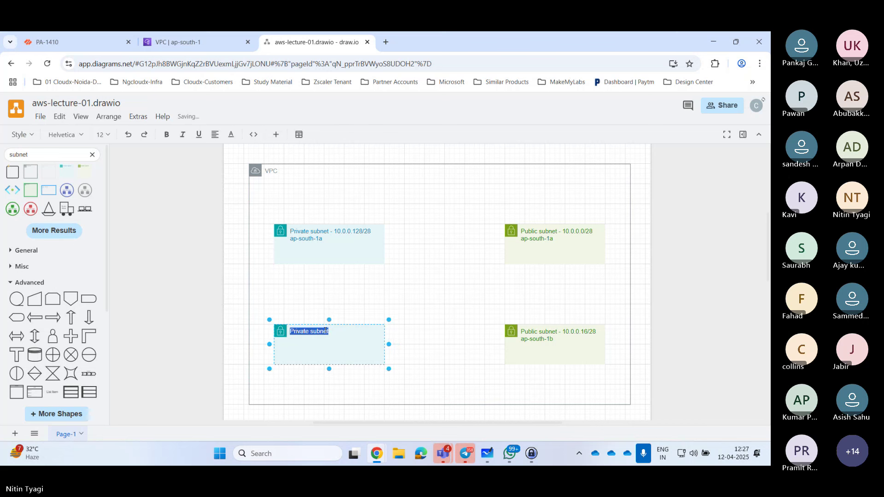
key("Right")
type("- 10.0.0.144/")
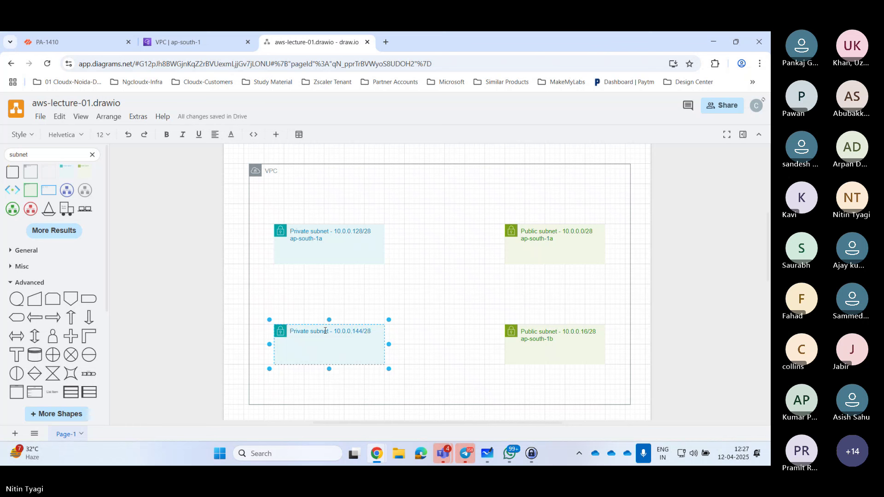
type("28 ap-sout")
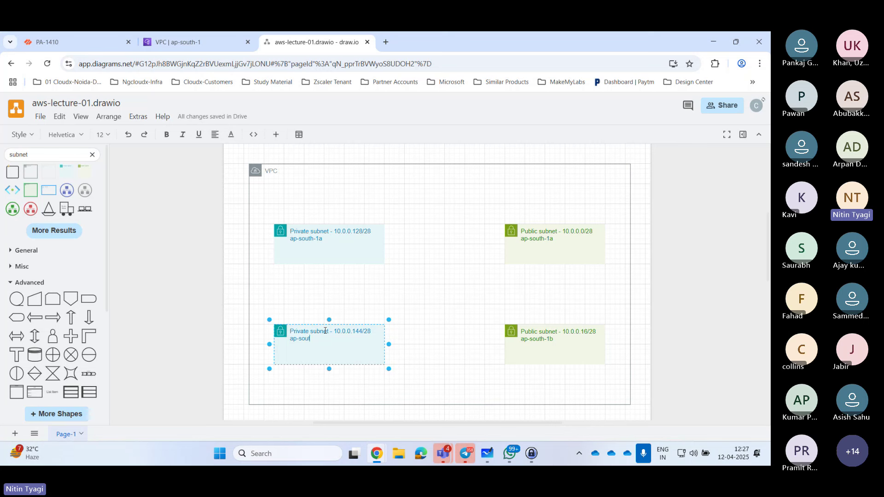
type("h-1b")
left_click(691, 272)
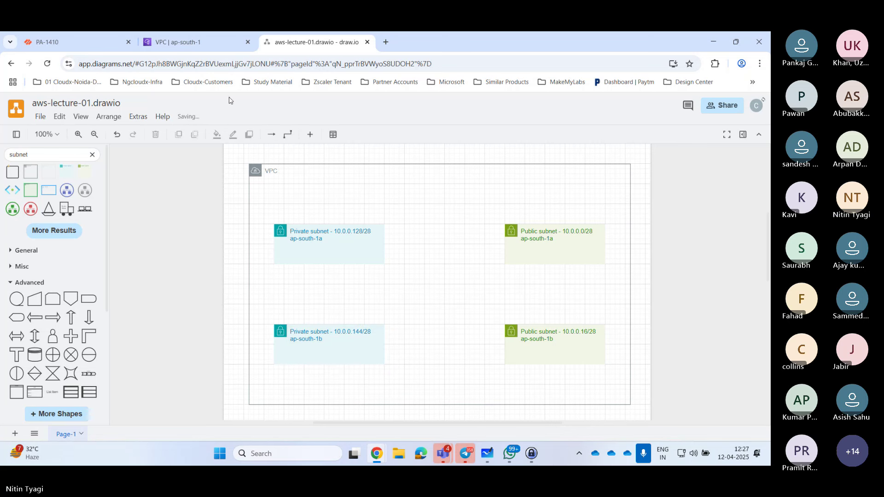
Switch to the AWS console and review the NAT gateways and VPC endpoints descriptions in the Create VPC form
left_click(191, 45)
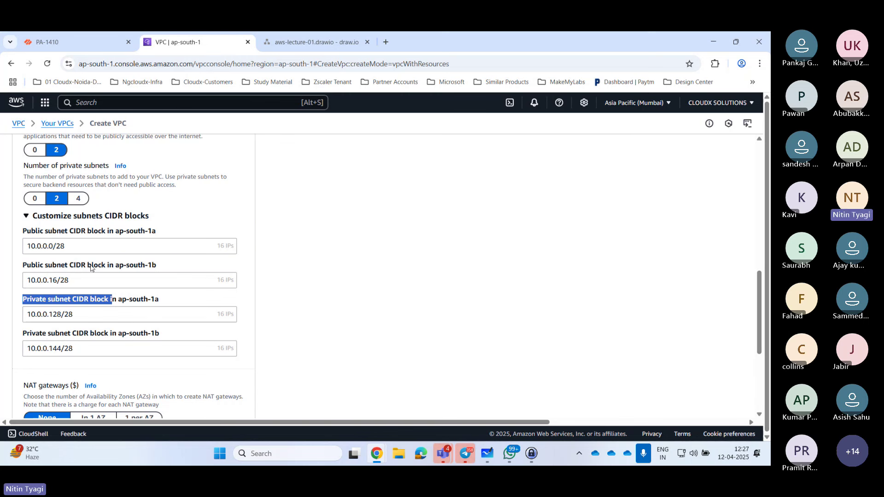
scroll(275, 289, "down", 1)
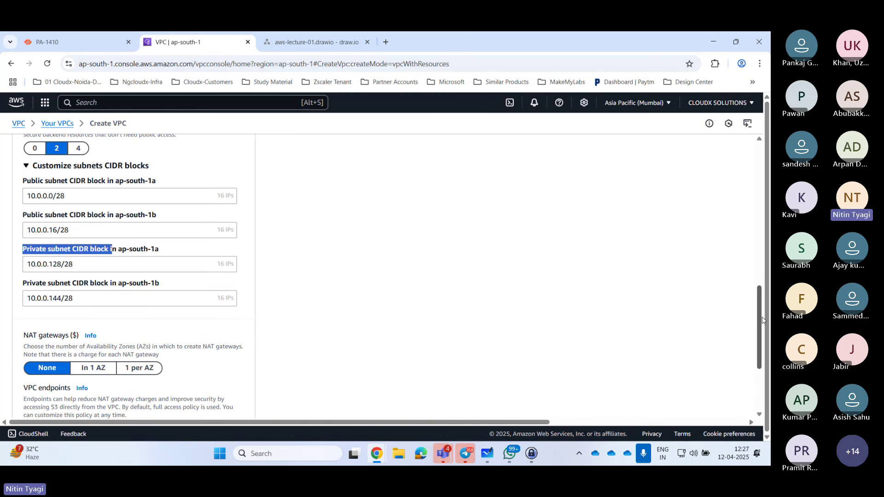
scroll(760, 323, "down", 3)
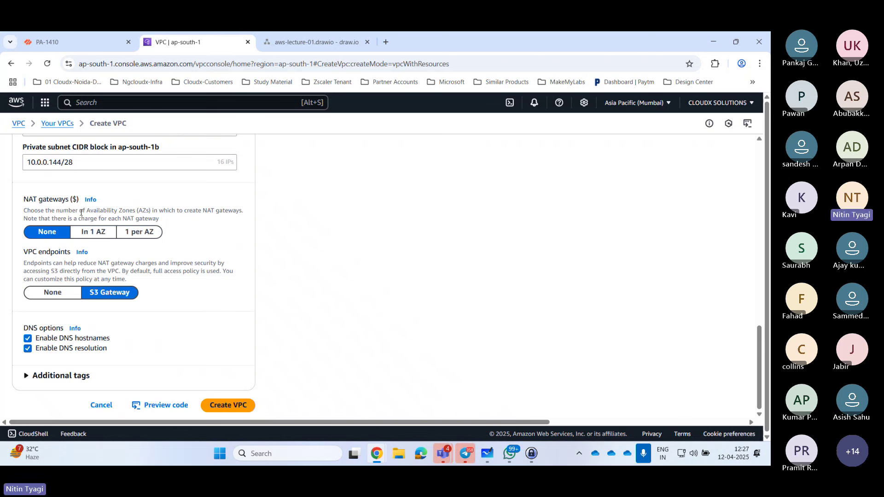
left_click_drag(33, 211, 233, 210)
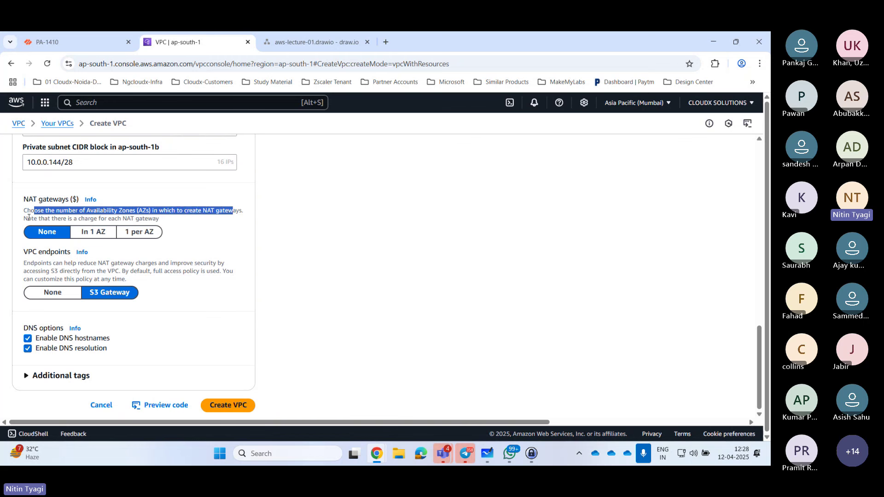
left_click_drag(29, 217, 215, 221)
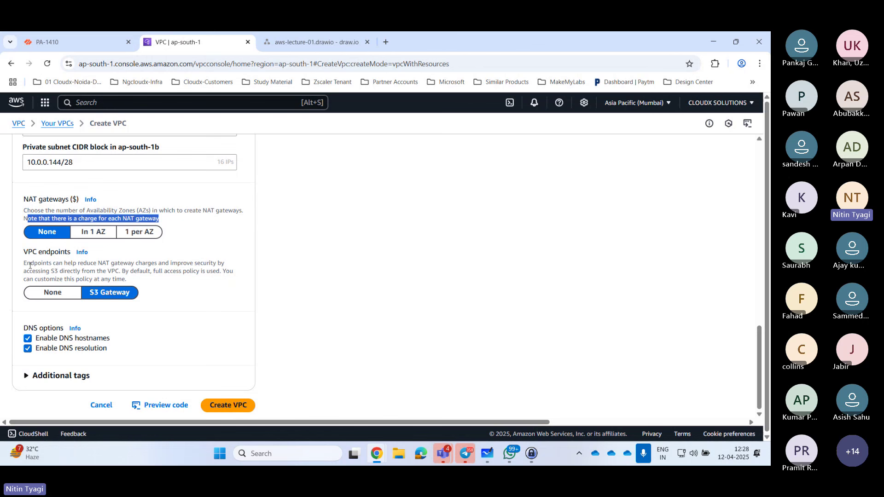
left_click_drag(93, 263, 204, 264)
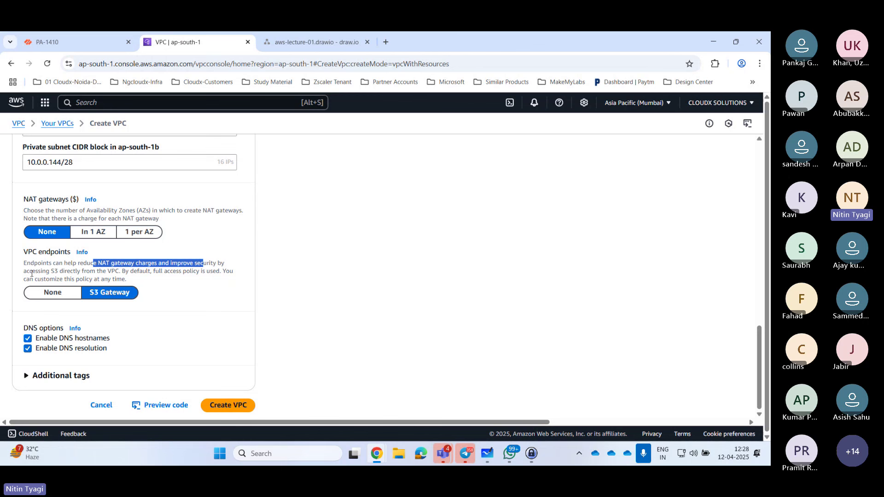
left_click_drag(32, 271, 120, 275)
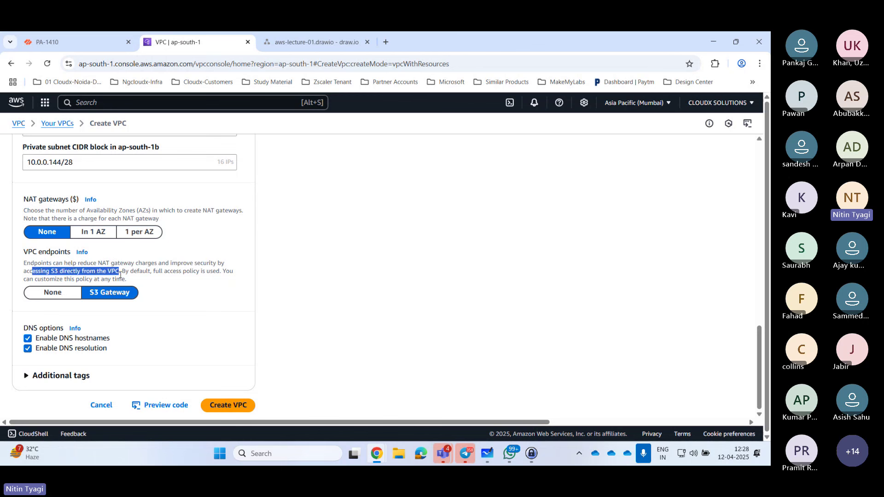
left_click_drag(120, 275, 228, 275)
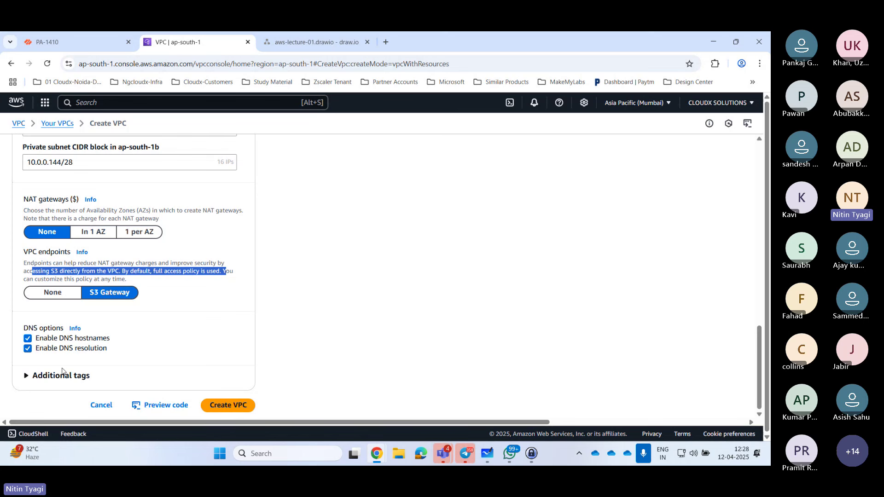
Add a new tag with the key aws-ngcloudx-key under the VPC's additional tags
left_click(26, 376)
scroll(102, 379, "down", 3)
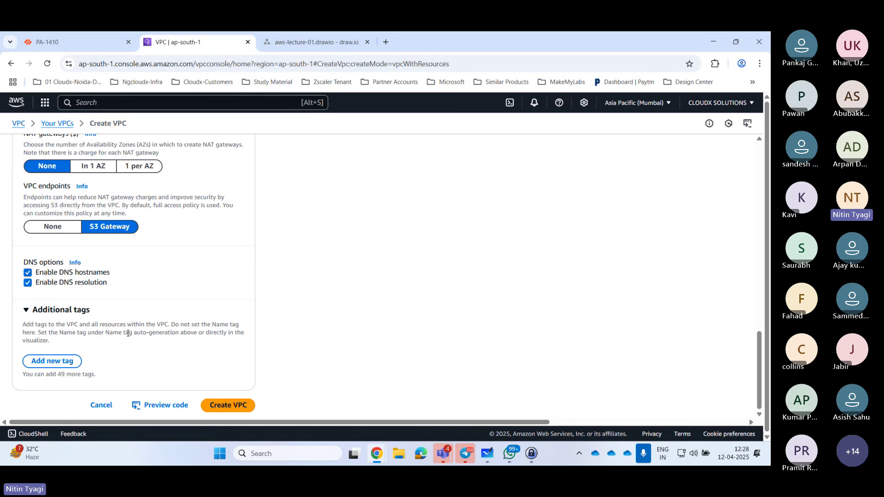
left_click(71, 362)
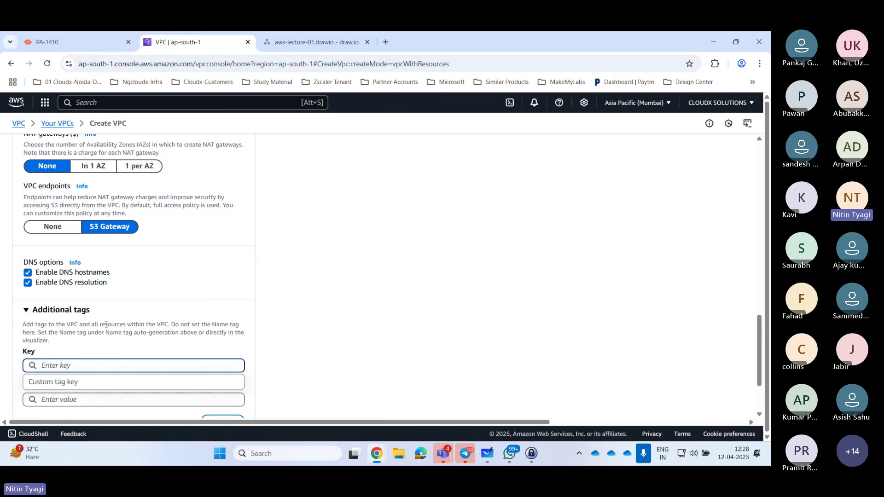
left_click(28, 310)
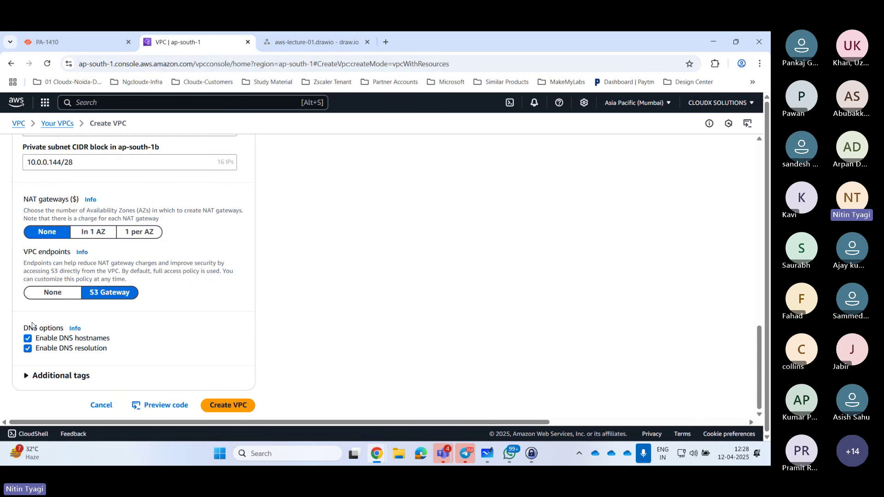
left_click(49, 375)
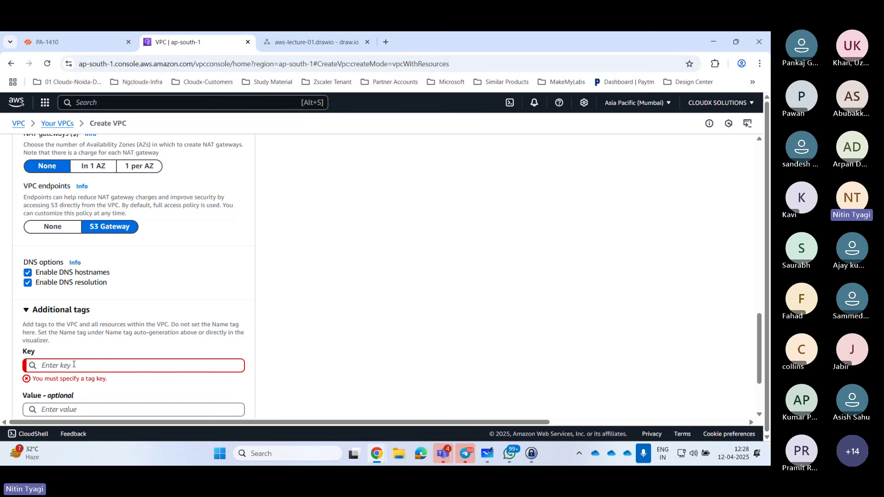
left_click(74, 365)
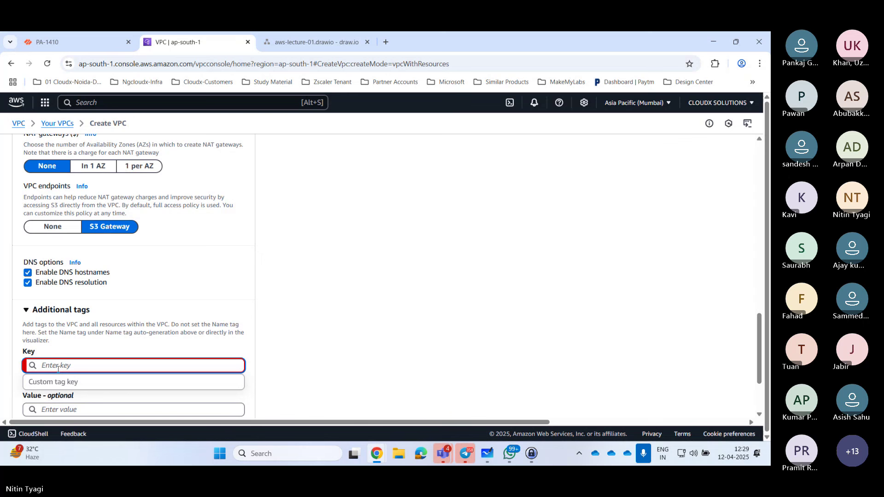
type("aws")
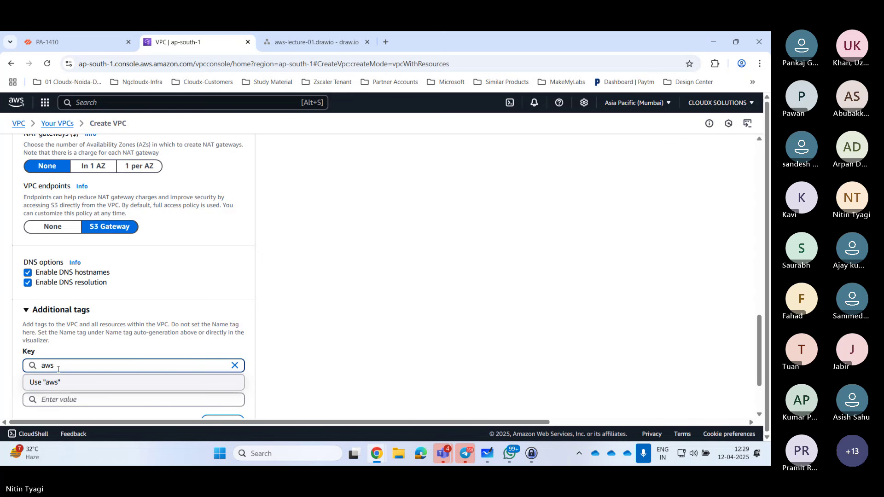
type("-ngcloudx-key")
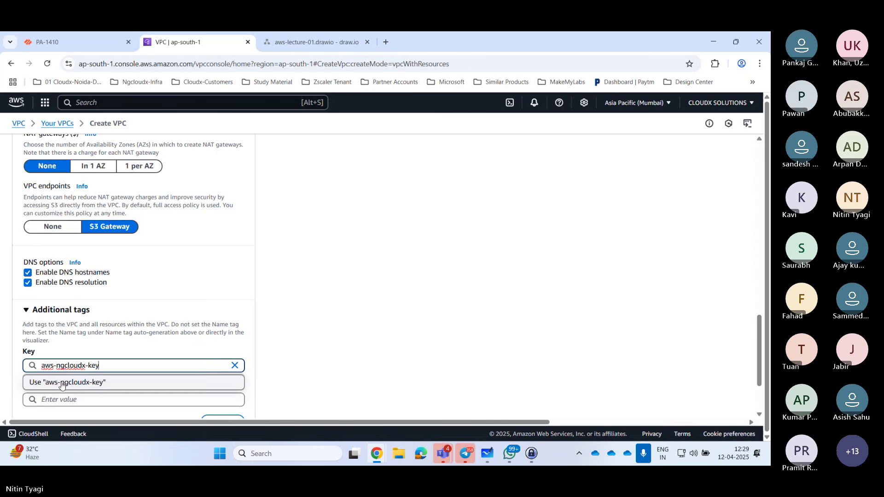
left_click(146, 378)
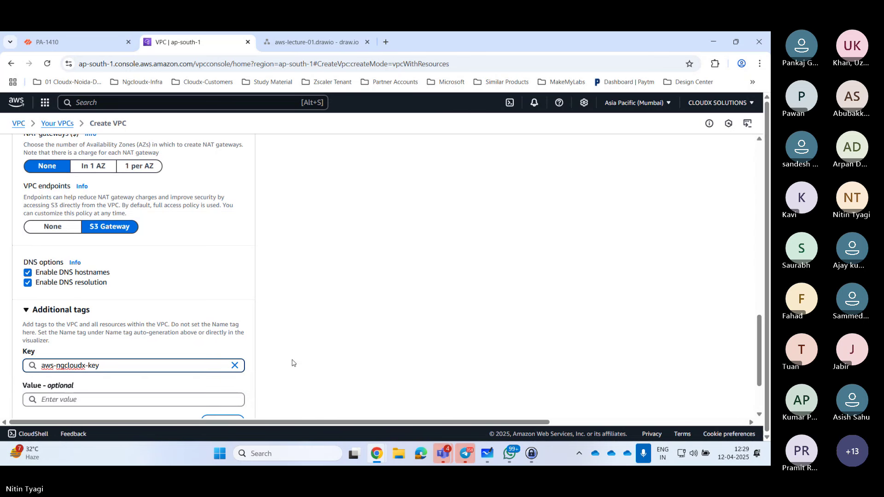
Remove the aws-ngcloudx-key tag from the VPC's additional tags
scroll(344, 352, "up", 1)
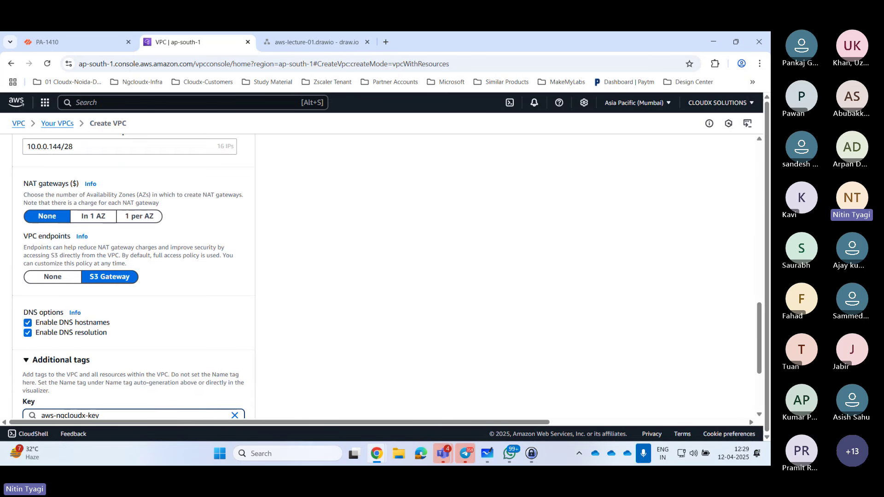
left_click_drag(762, 341, 762, 379)
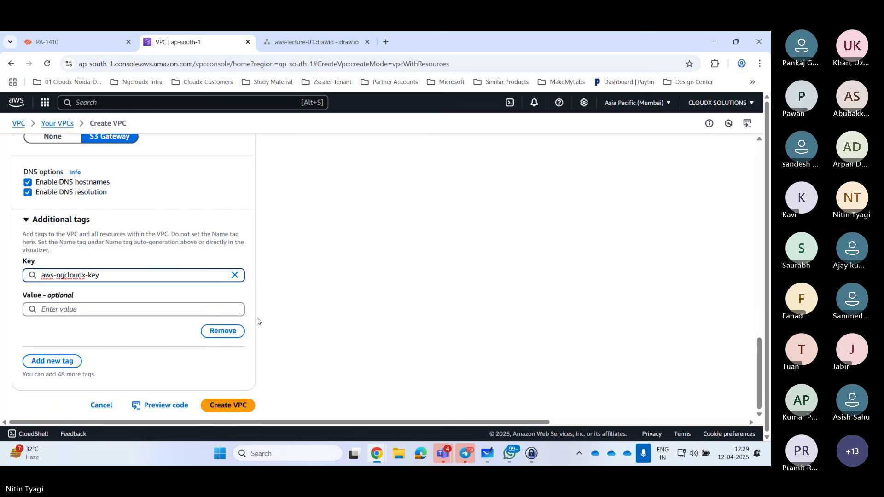
left_click(223, 332)
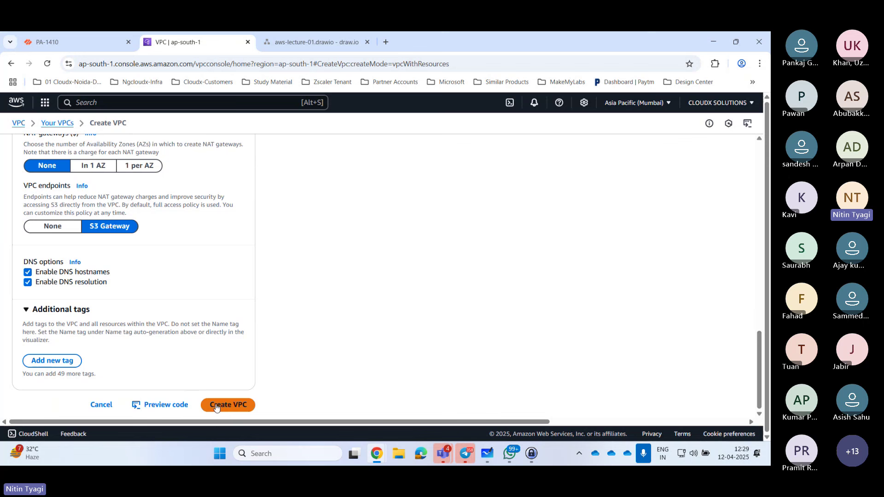
Preview the CLI code for the VPC creation and read through the generated commands to the end
left_click(152, 405)
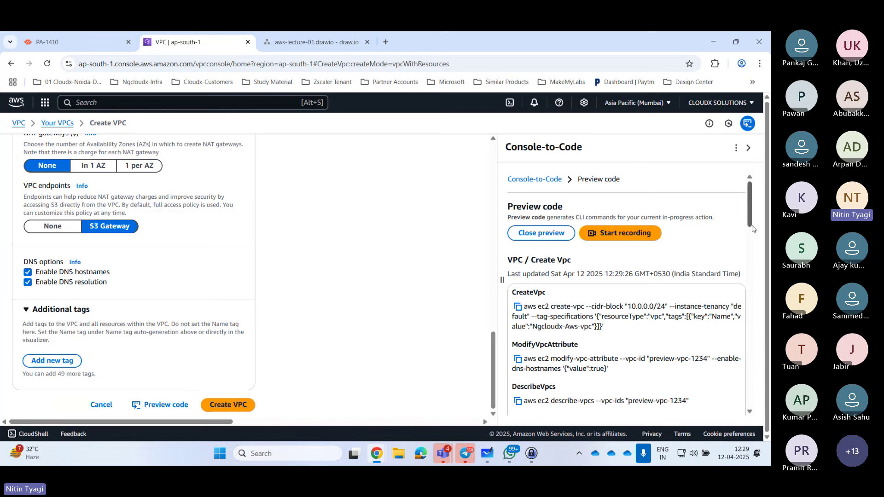
scroll(750, 230, "down", 3)
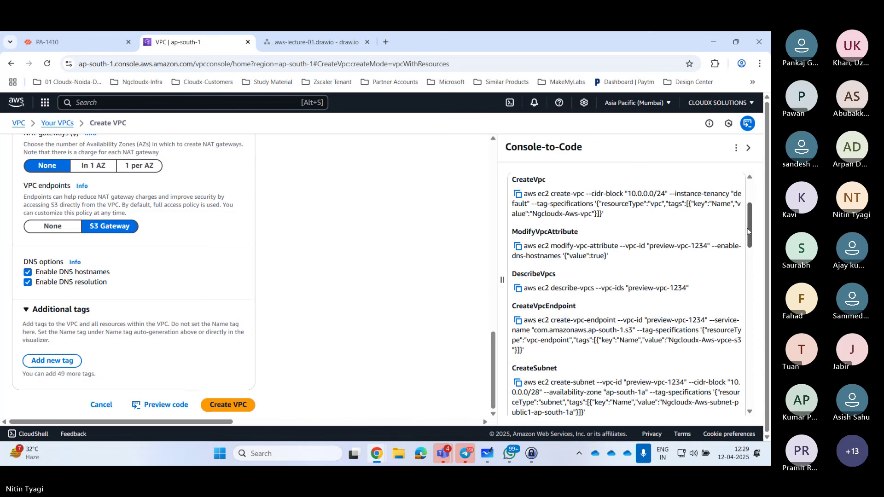
mouse_move(748, 230)
left_mouse_down()
mouse_move(747, 408)
mouse_move(751, 218)
left_mouse_up()
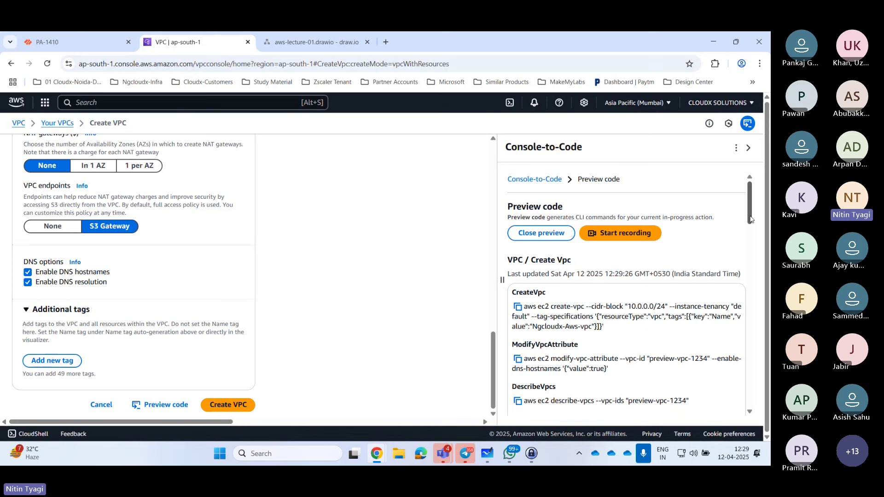
scroll(750, 219, "down", 1)
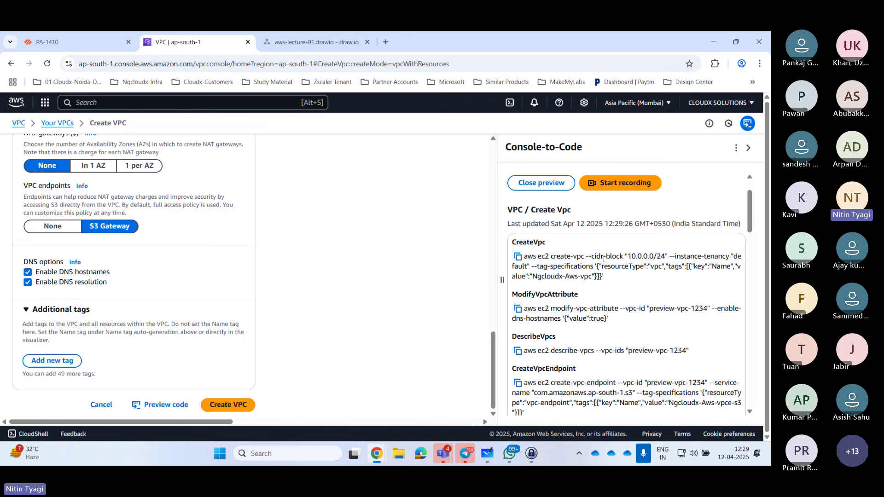
scroll(749, 222, "down", 10)
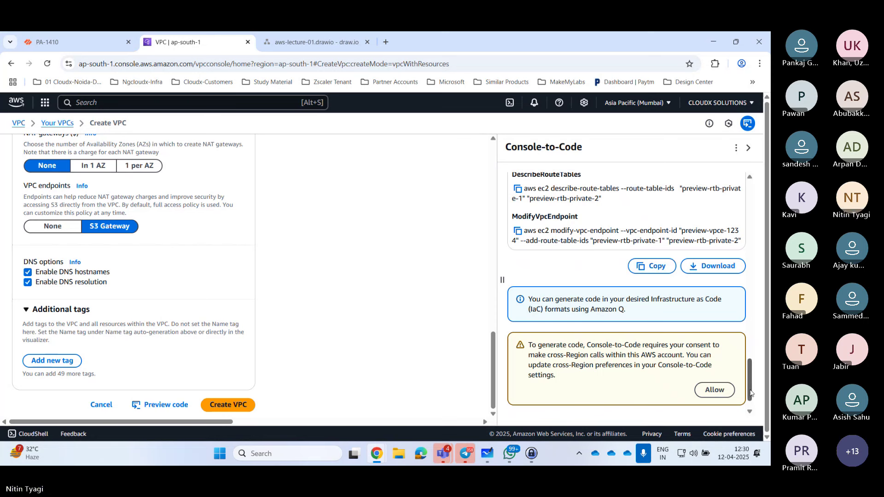
Create the VPC with the configured settings and close the Console-to-Code panel to show the full creation workflow details
left_click_drag(751, 394, 749, 195)
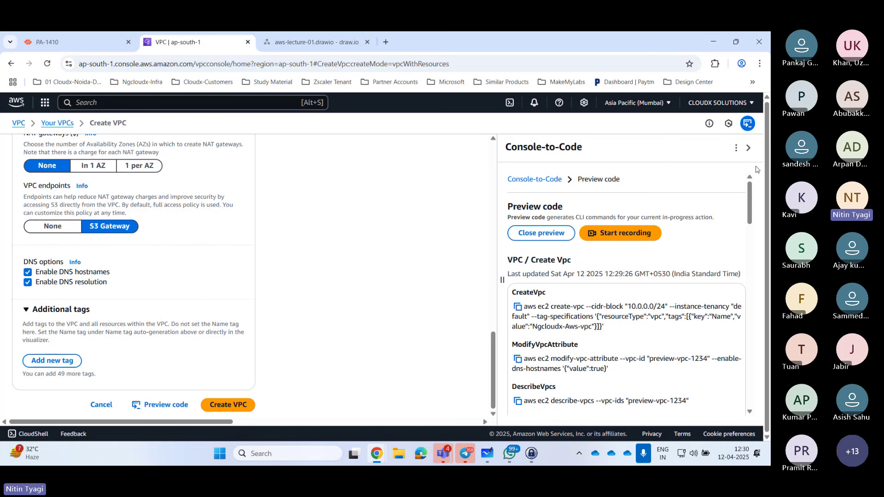
left_click(228, 405)
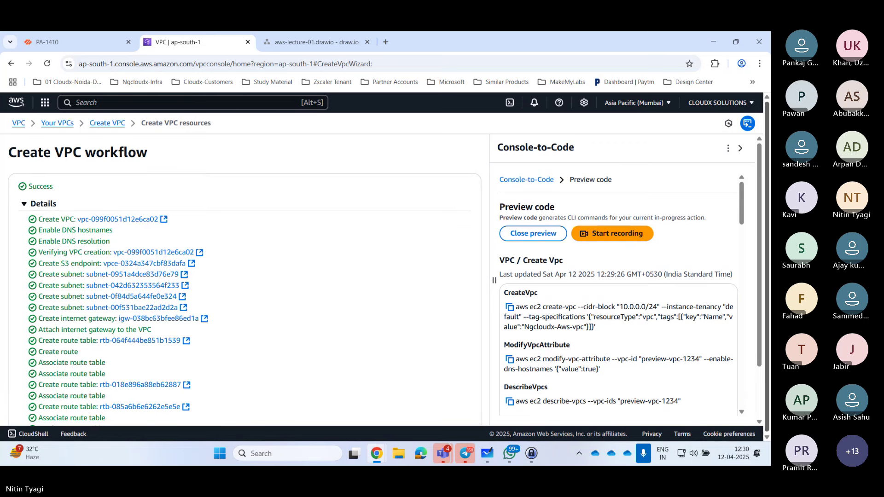
left_click_drag(739, 206, 740, 380)
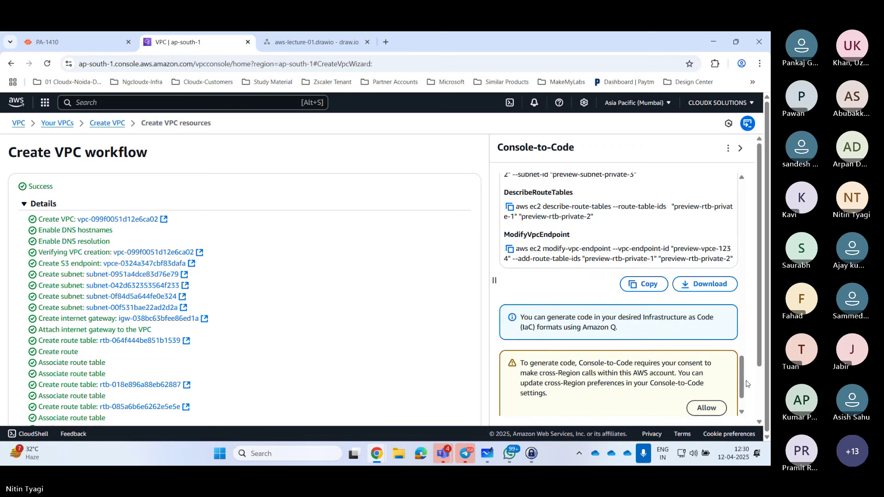
left_click(739, 146)
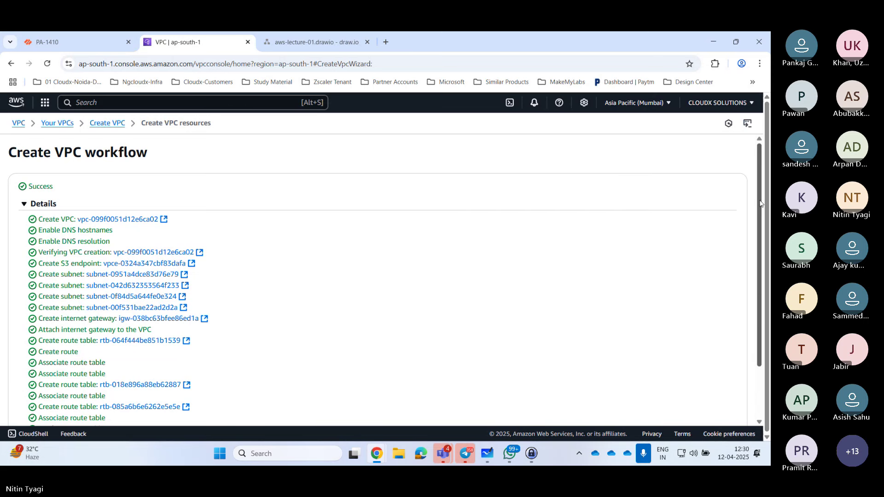
scroll(758, 316, "down", 2)
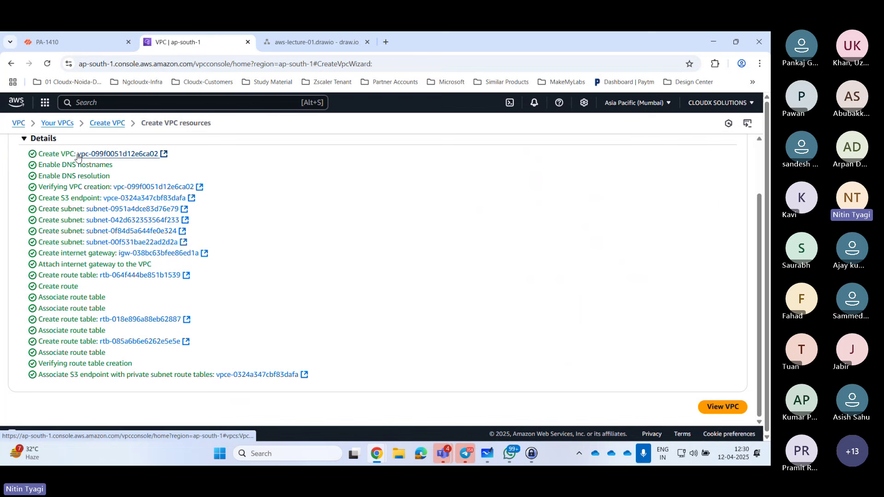
Copy the new VPC's link address and append it after "VPC - " in the VPC container label of the draw.io diagram
right_click(95, 155)
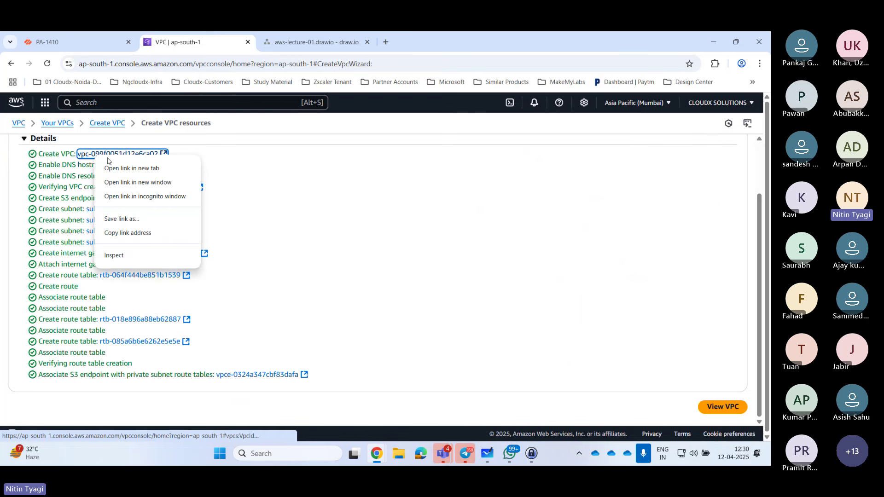
left_click(132, 234)
left_click(313, 42)
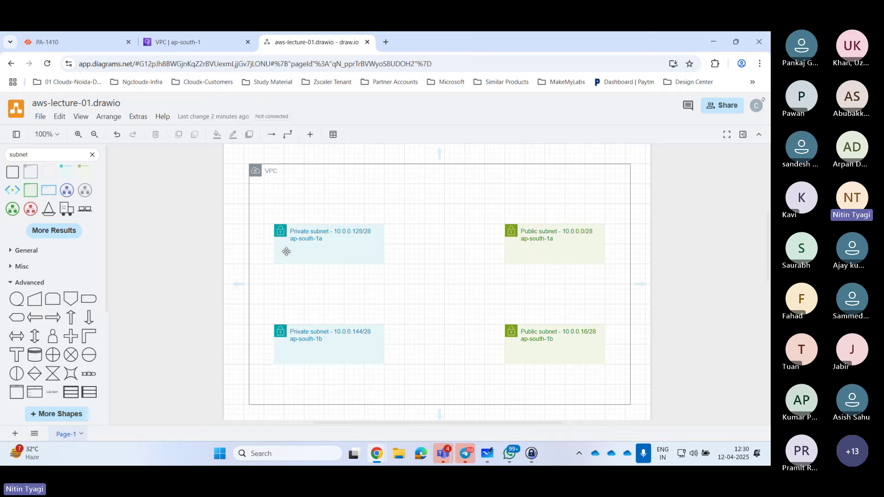
left_click(251, 170)
double_click(271, 170)
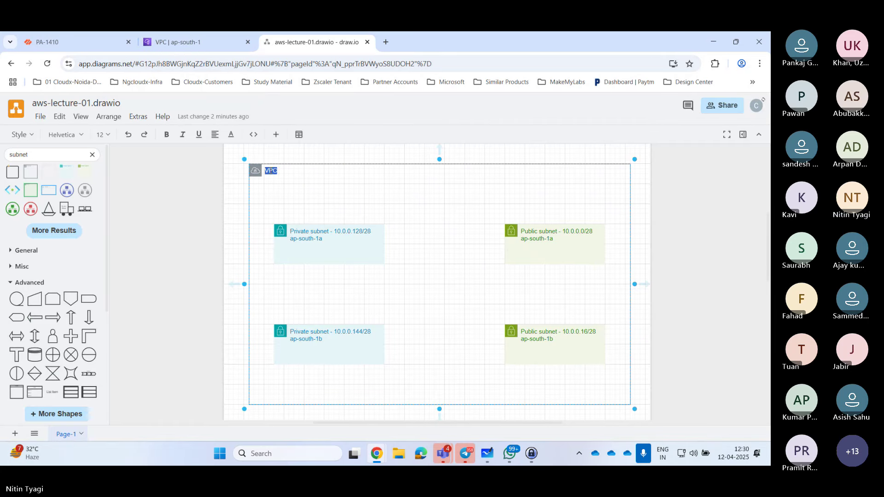
left_click(268, 170)
type("-")
key("ctrl+v")
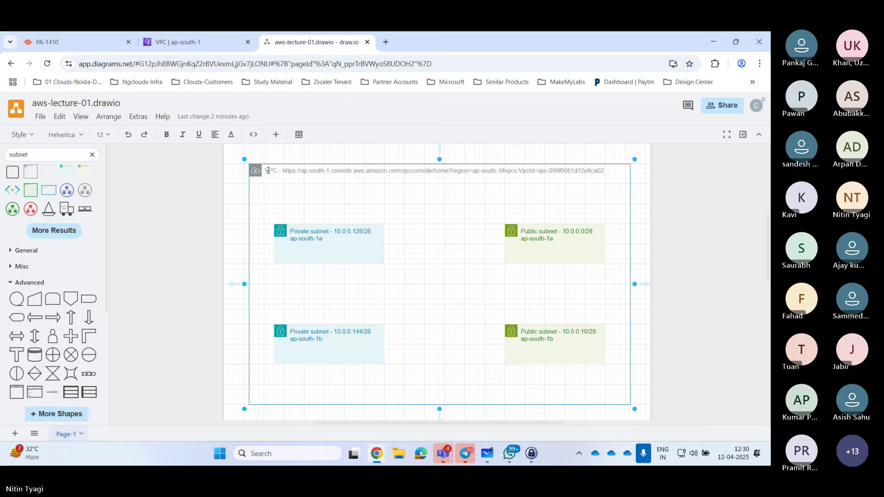
Trim the pasted URL in the VPC container label so it reads "VPC - vpc-099f0051d12e6ca02"
key("Left")
key("Left")
key("Left")
key("Left")
key("Left")
key("Left")
key("Left")
key("Left")
key("Left")
key("BackSpace")
key("BackSpace")
key("BackSpace")
key("BackSpace")
key("BackSpace")
key("BackSpace")
key("BackSpace")
key("BackSpace")
key("BackSpace")
key("BackSpace")
key("BackSpace")
key("BackSpace")
key("BackSpace")
key("BackSpace")
key("BackSpace")
key("BackSpace")
key("BackSpace")
key("BackSpace")
key("BackSpace")
key("BackSpace")
key("BackSpace")
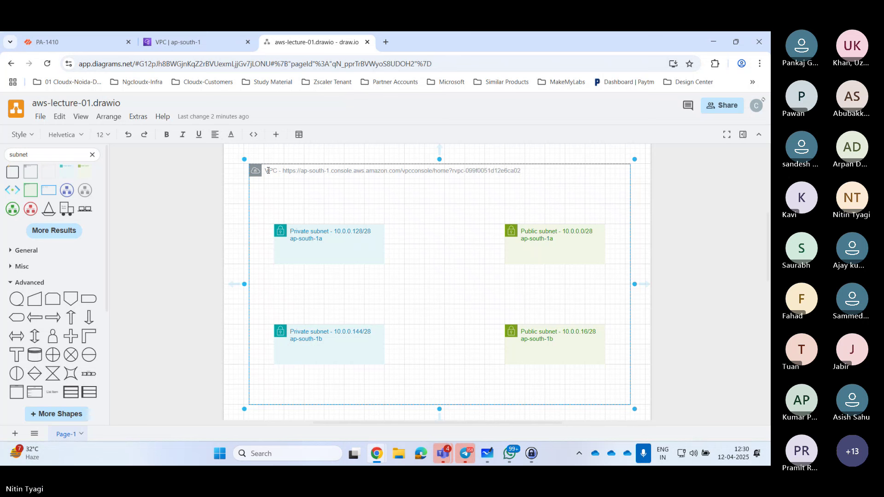
key("BackSpace")
key("BackSpace")
key("BackSpace")
key("BackSpace")
key("BackSpace")
key("BackSpace")
key("BackSpace")
key("BackSpace")
key("BackSpace")
key("BackSpace")
key("BackSpace")
key("BackSpace")
key("BackSpace")
key("BackSpace")
key("BackSpace")
key("BackSpace")
key("BackSpace")
key("BackSpace")
key("BackSpace")
key("BackSpace")
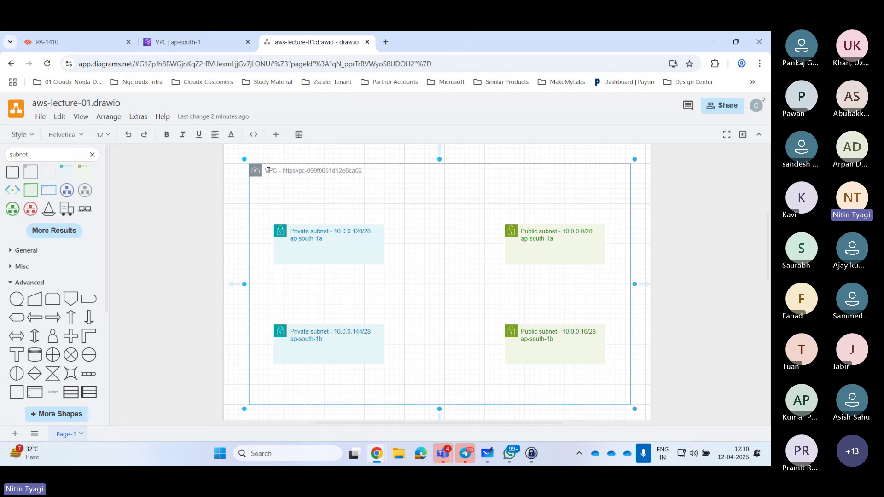
key("BackSpace")
left_click(699, 215)
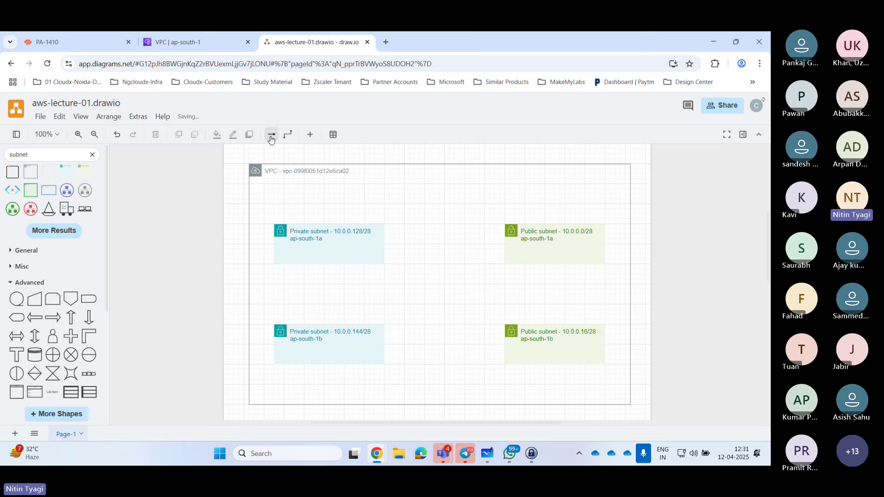
Switch back to the AWS console, open the first created subnet from the workflow details and review its attributes
left_click(201, 39)
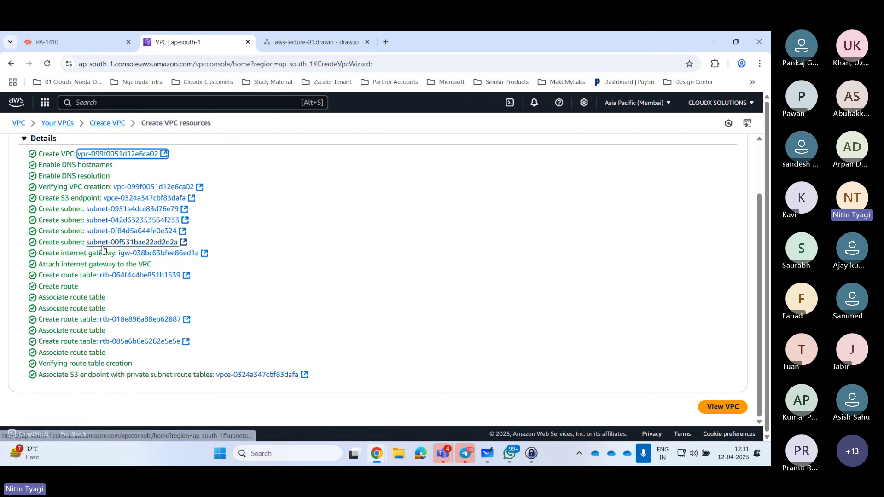
left_click(103, 210)
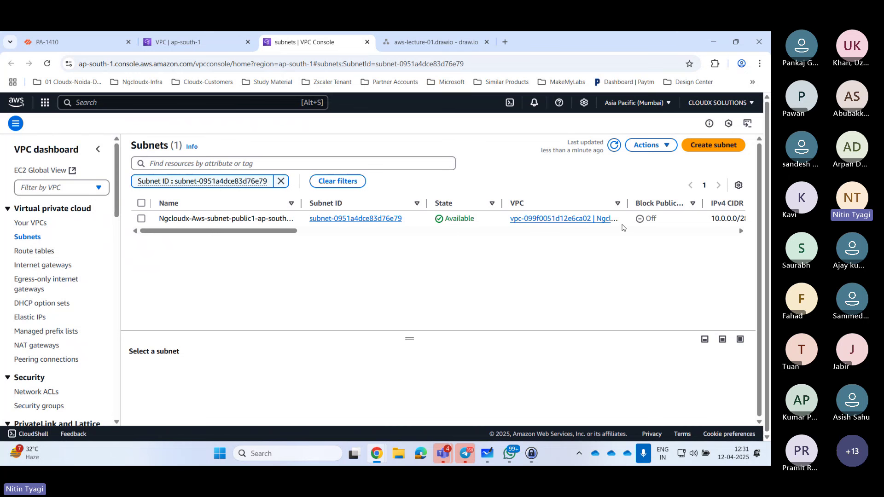
left_click_drag(260, 234, 452, 235)
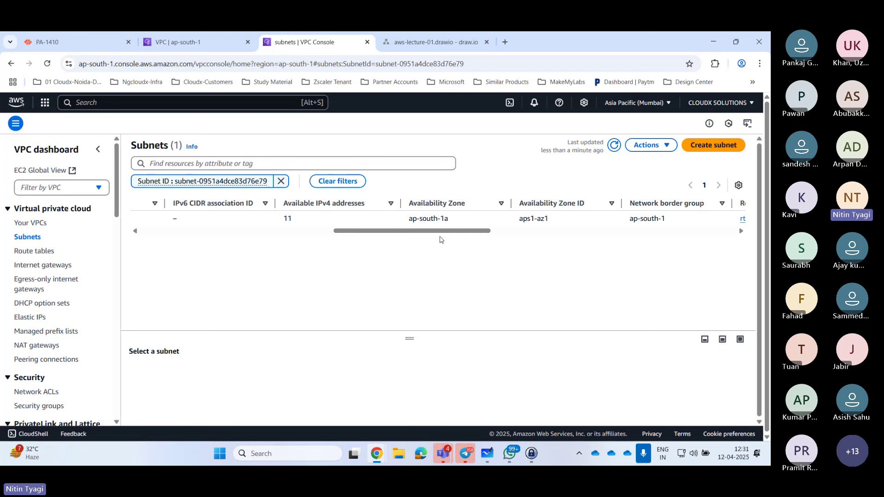
left_click_drag(440, 237, 500, 236)
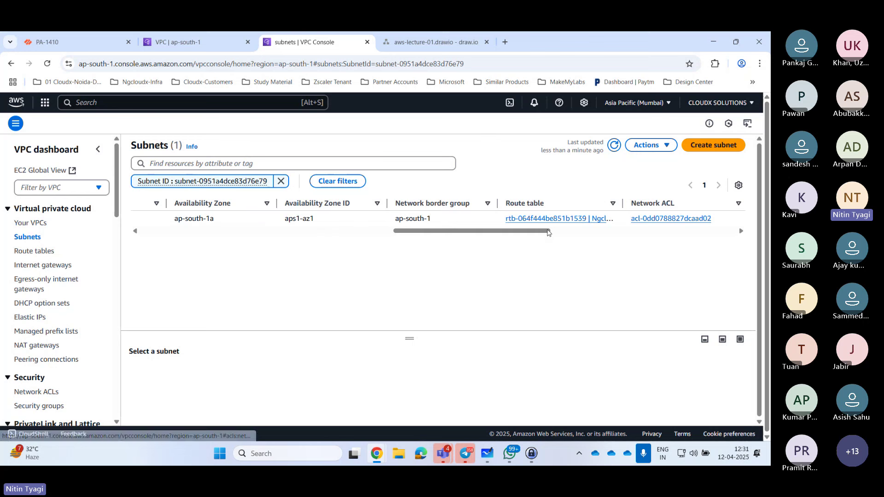
left_click_drag(548, 233, 316, 235)
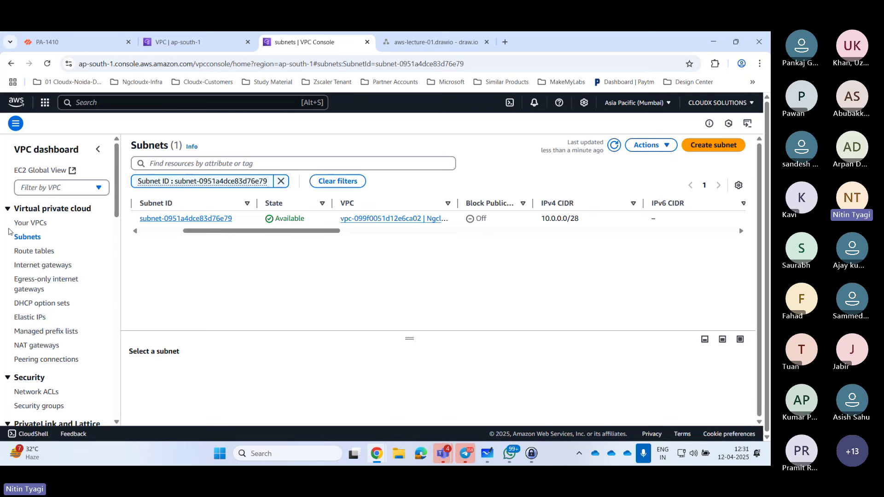
Open Ngcloudx-Aws-vpc from the VPC list and examine its resource map of subnets, route tables and network connections
left_click(47, 224)
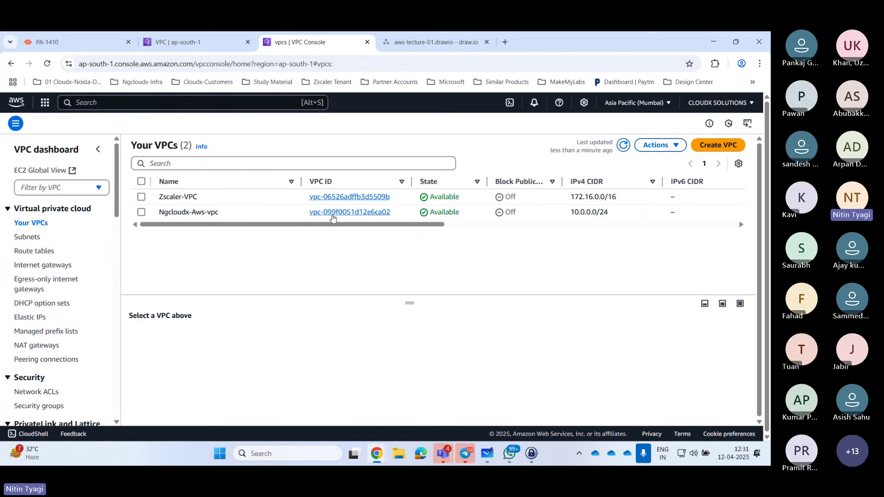
left_click(358, 213)
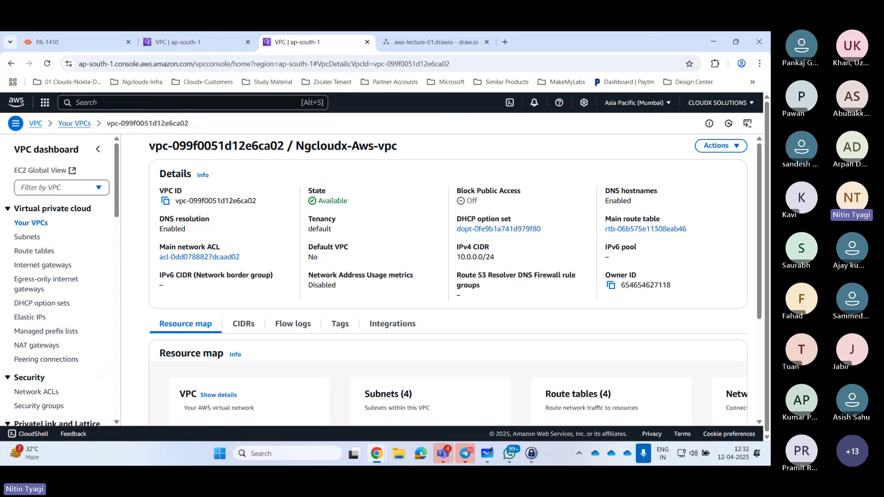
scroll(760, 300, "down", 4)
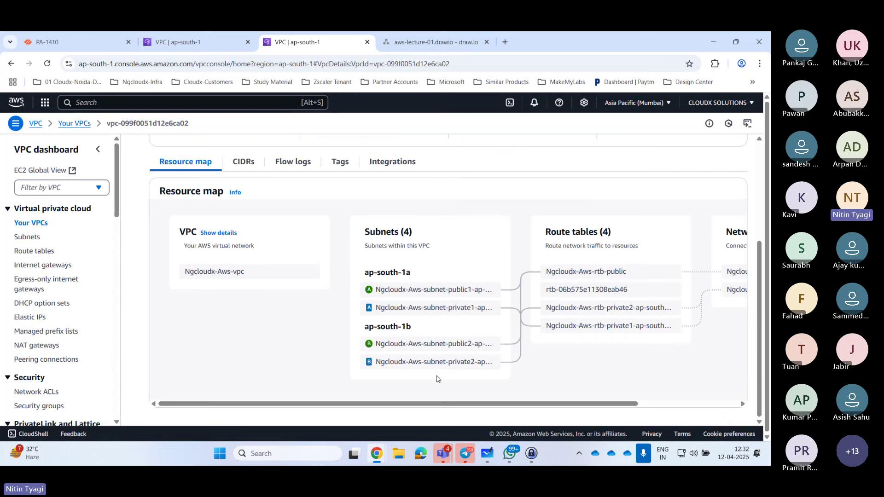
left_click_drag(429, 404, 564, 416)
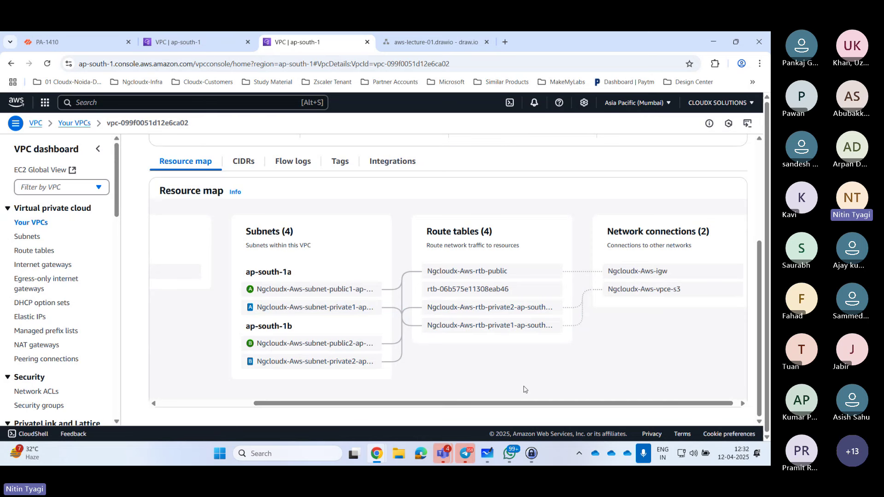
scroll(645, 340, "up", 1)
scroll(761, 353, "down", 1)
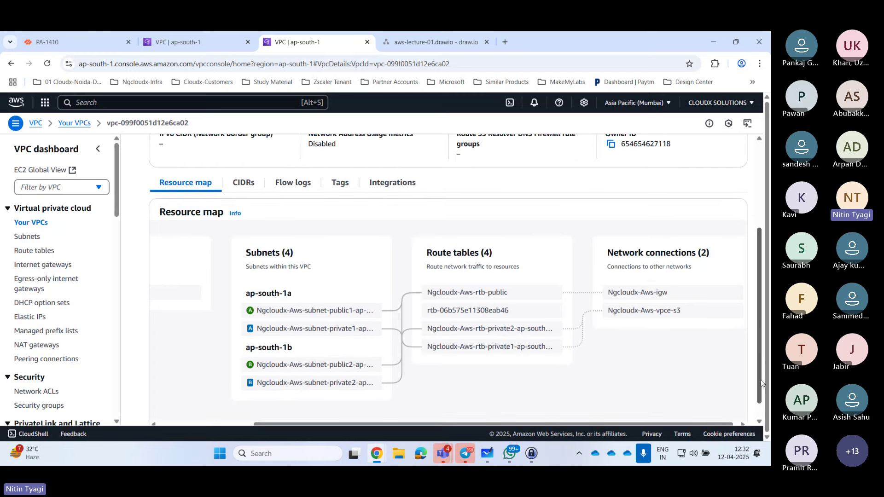
left_click_drag(672, 404, 484, 401)
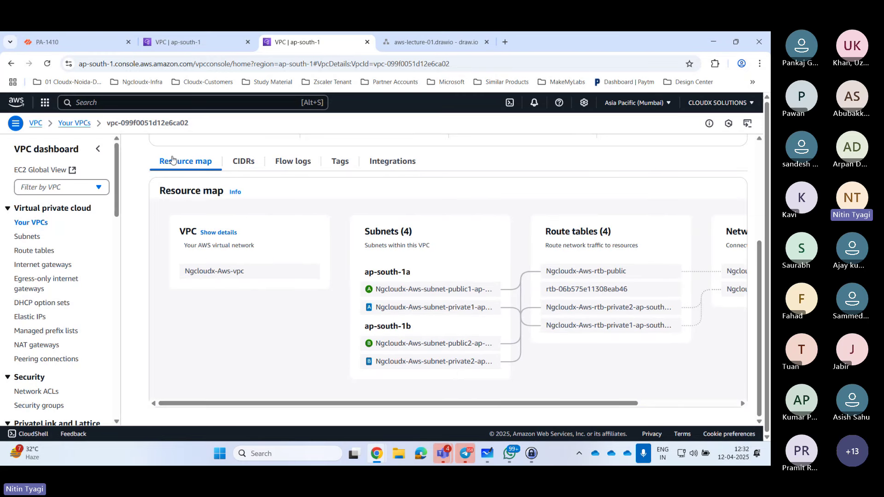
Review the CIDRs and flow logs of Ngcloudx-Aws-vpc
left_click(243, 162)
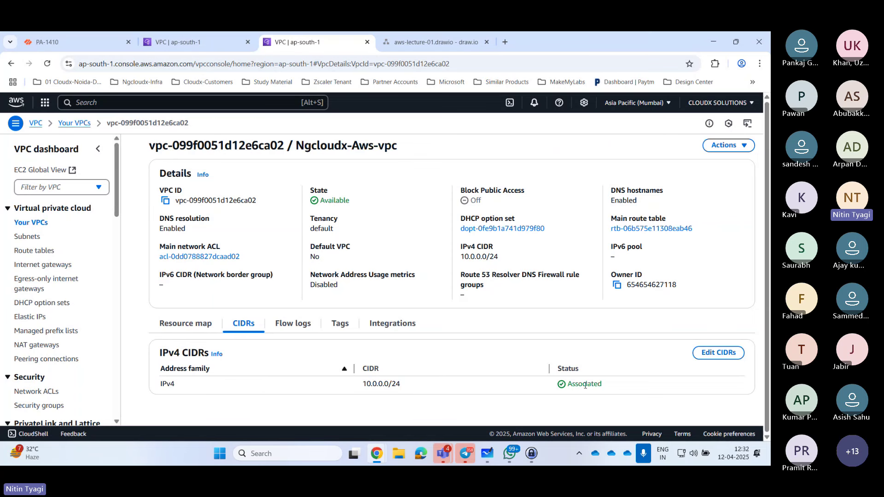
left_click(297, 325)
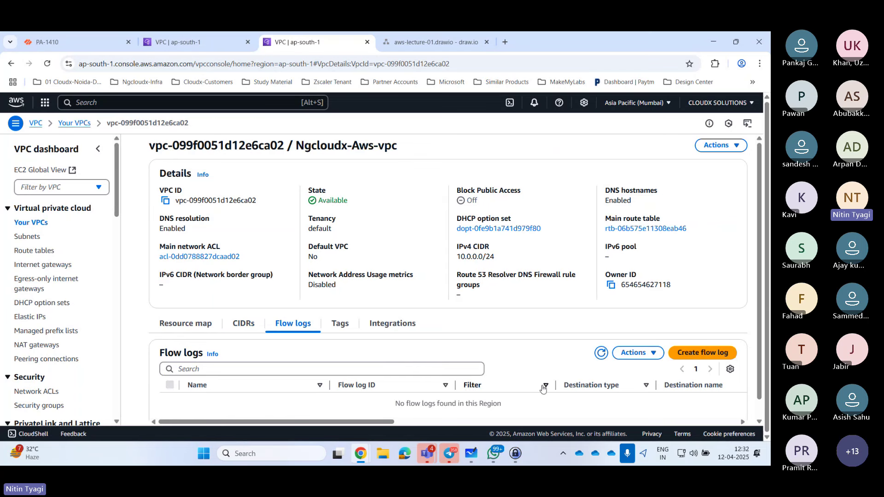
scroll(599, 390, "down", 1)
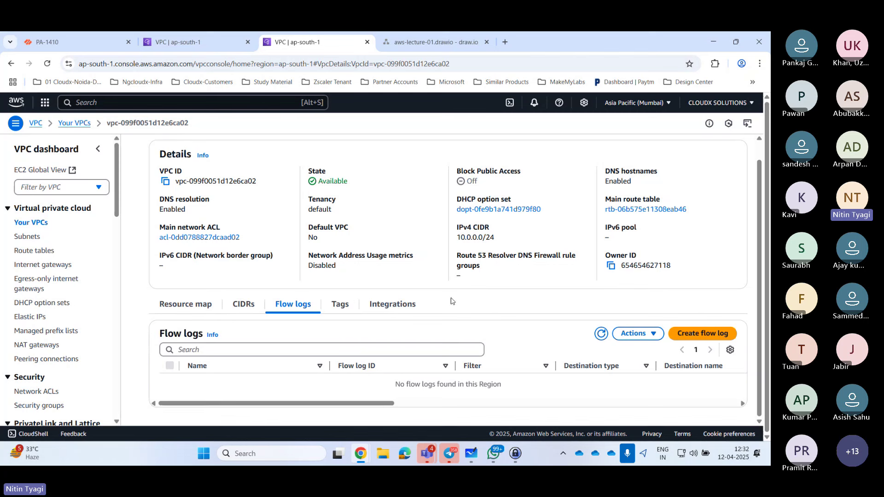
Open the list of all subnets and review their available IPv4 addresses, availability zones, route tables and network ACLs
left_click(27, 236)
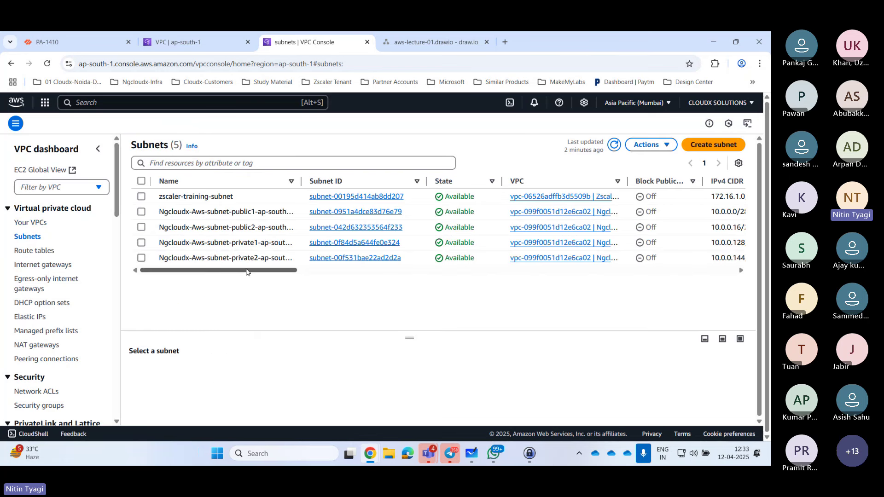
left_click_drag(246, 271, 437, 271)
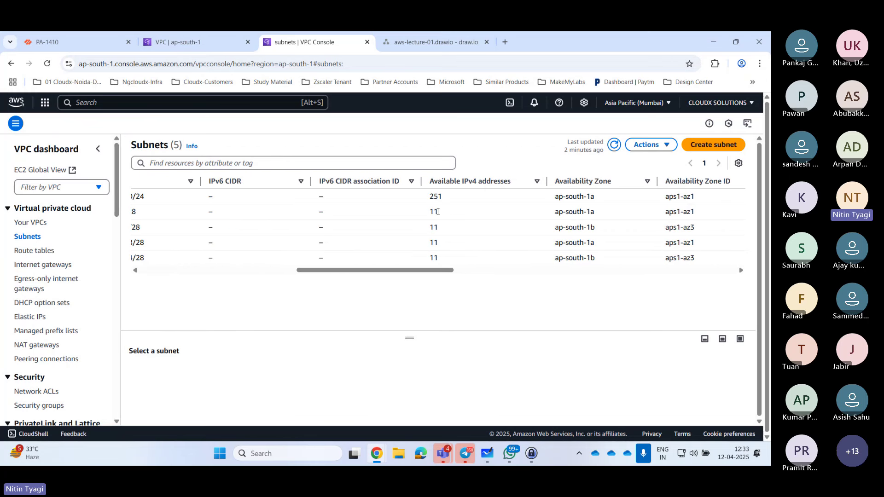
left_click_drag(414, 270, 513, 276)
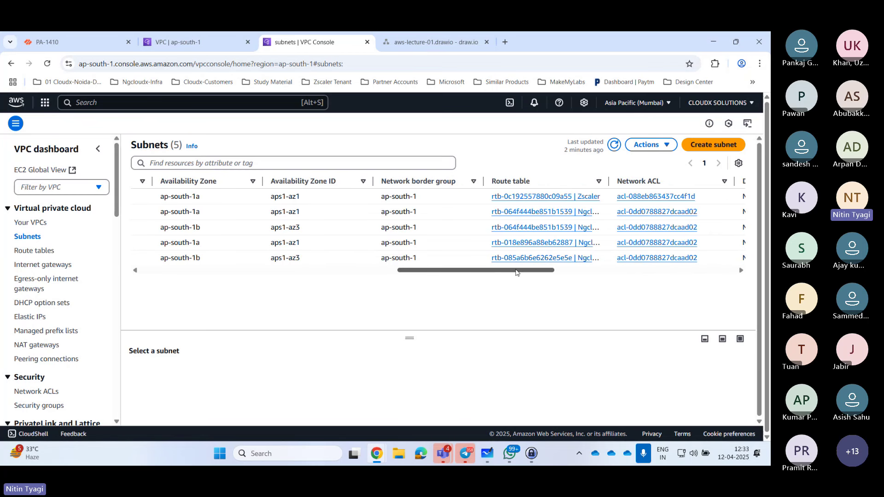
left_click_drag(516, 272, 158, 253)
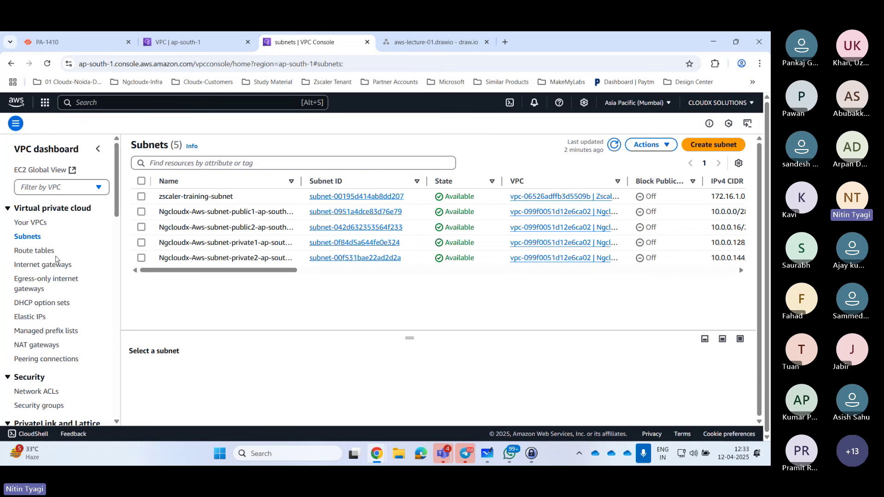
Open the Ngcloudx-Aws-rtb-public route table and examine the destinations and targets of its 0.0.0.0/0 and 10.0.0.0/24 routes
left_click(29, 252)
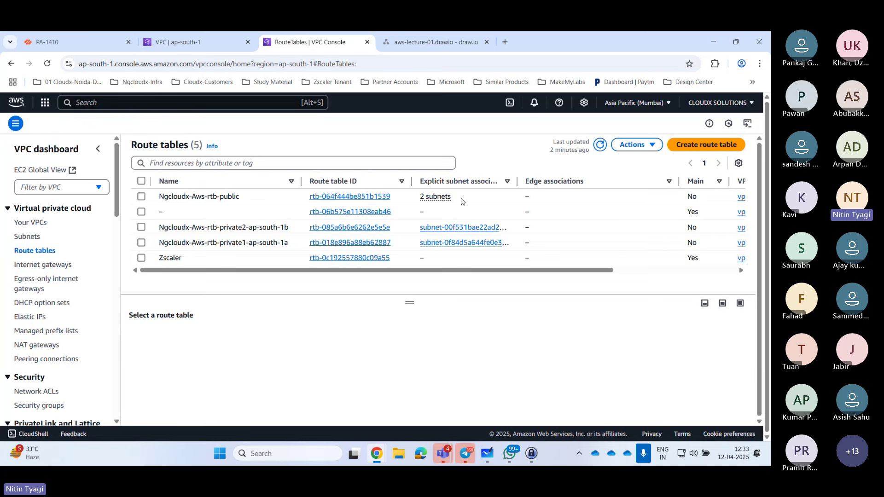
left_click(348, 198)
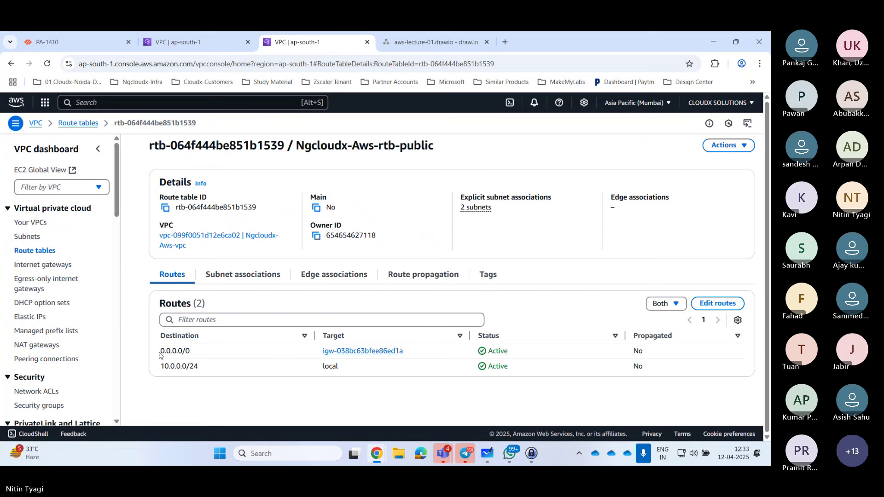
double_click(174, 350)
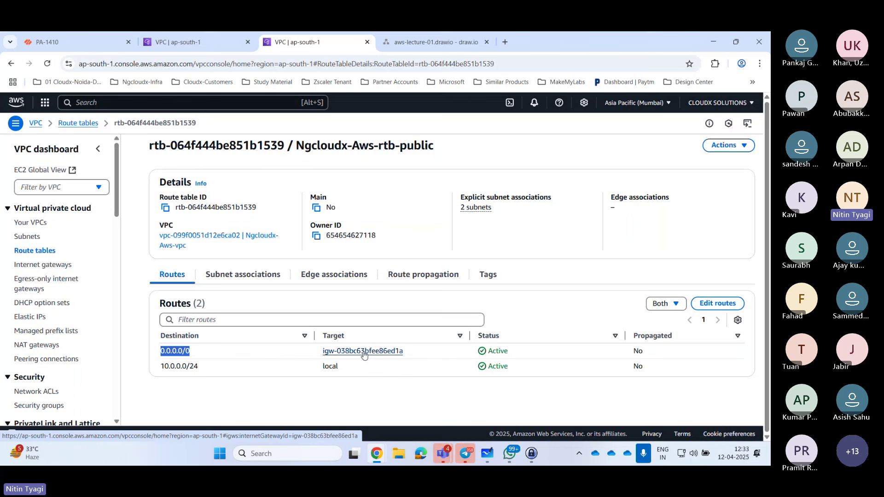
left_click_drag(166, 366, 200, 367)
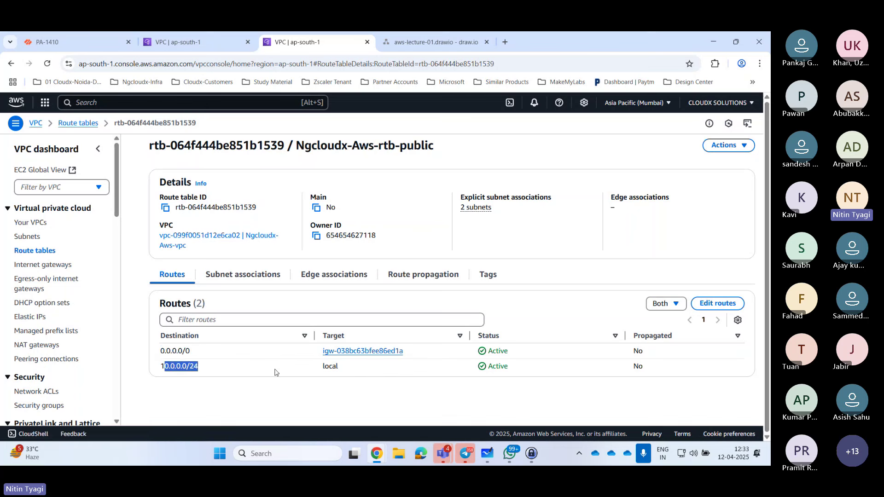
double_click(330, 367)
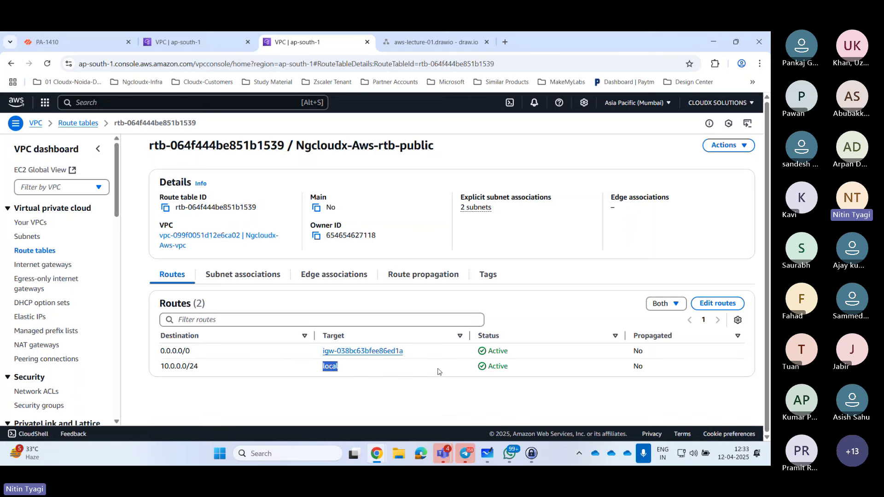
Review the subnet associations, edge associations, route propagation and tags of the Ngcloudx-Aws-rtb-public route table, ending on its routes
left_click(255, 274)
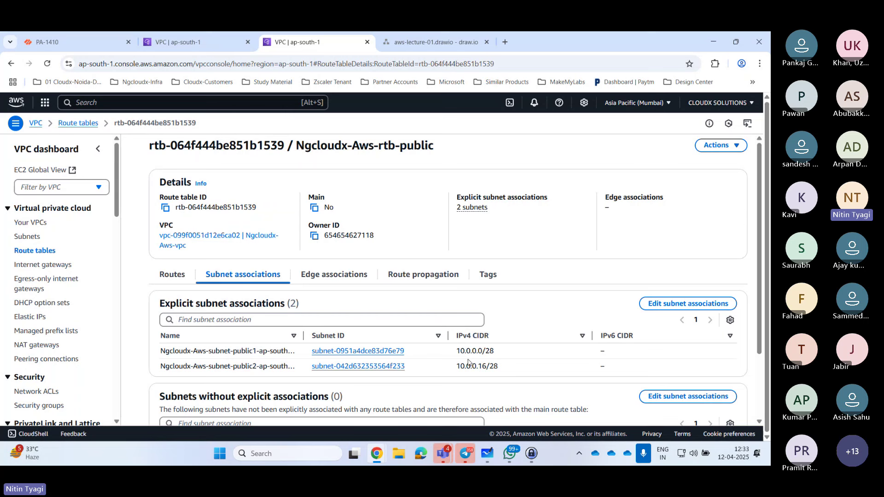
left_click(323, 276)
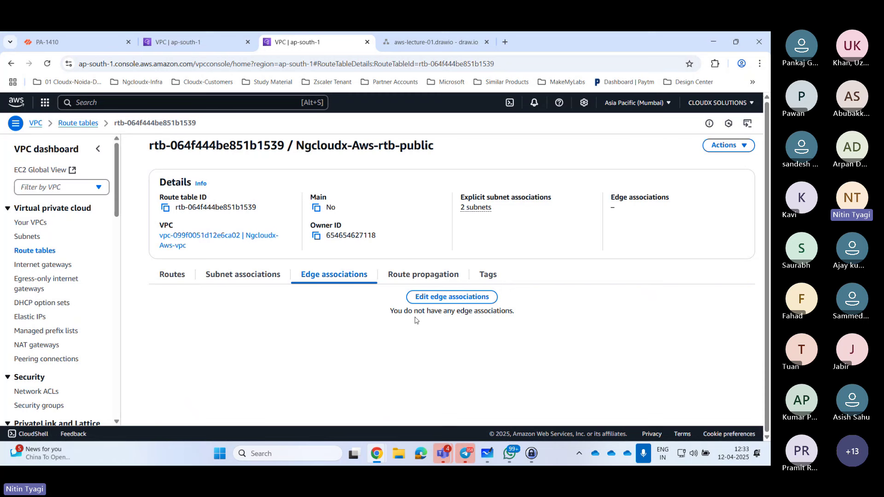
left_click(417, 278)
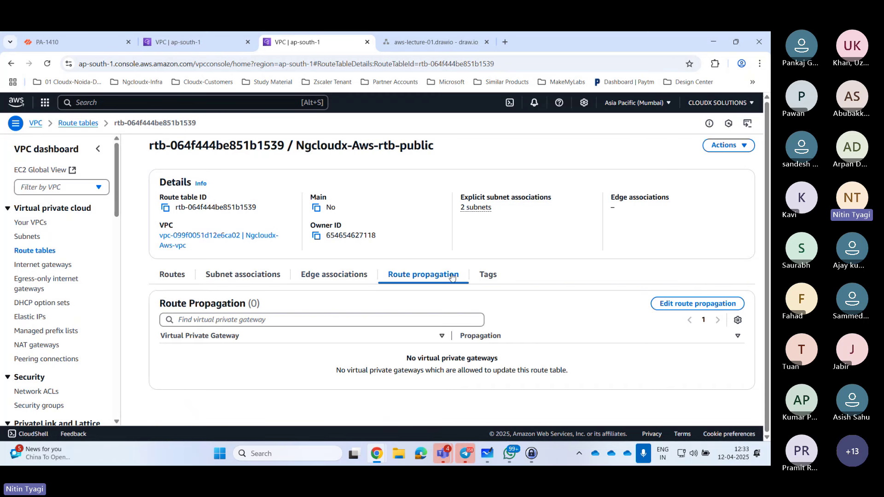
left_click(486, 275)
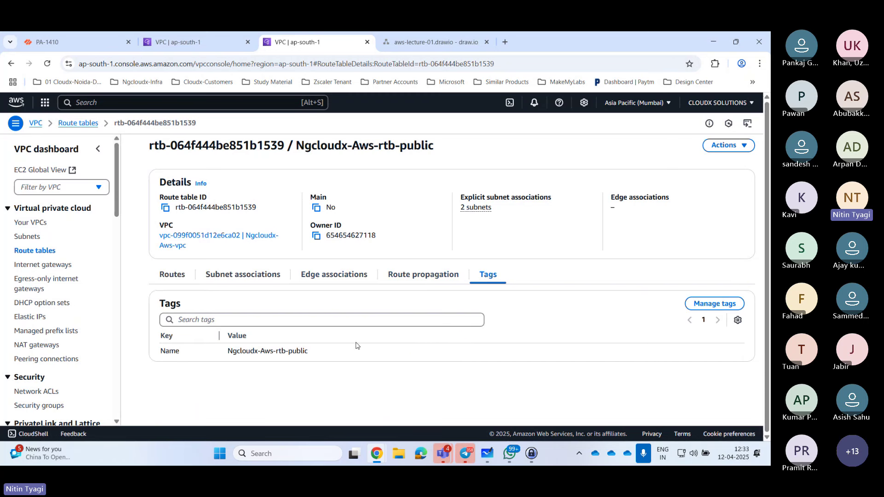
left_click(173, 274)
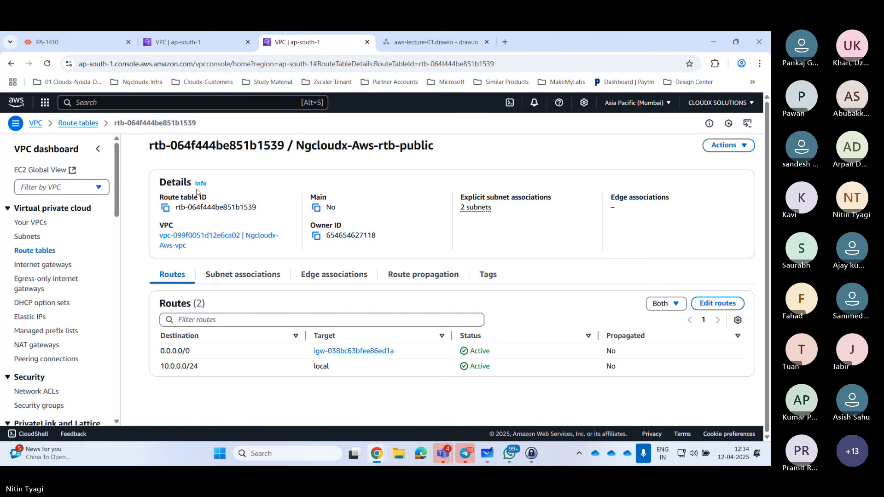
Open the Ngcloudx-Aws-rtb-private2-ap-south-1b route table, examine its routes and inspect the VPC endpoint that one of them targets
left_click(63, 123)
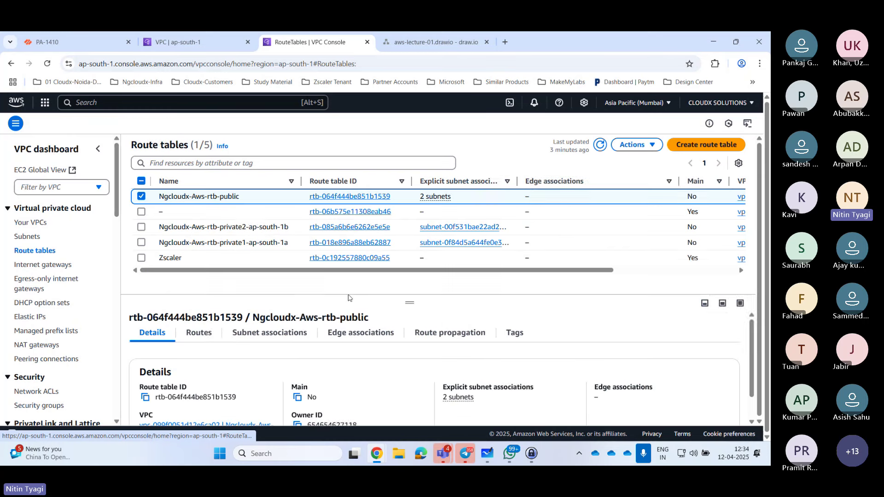
left_click(345, 231)
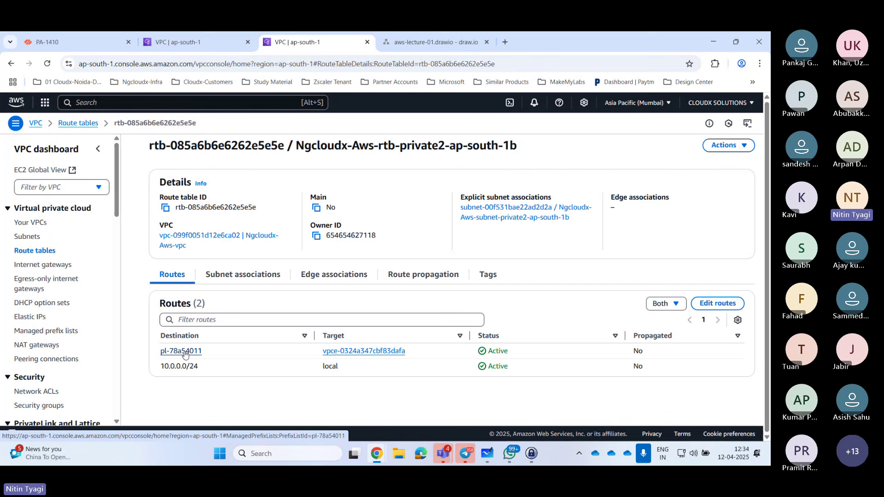
left_click_drag(164, 366, 219, 368)
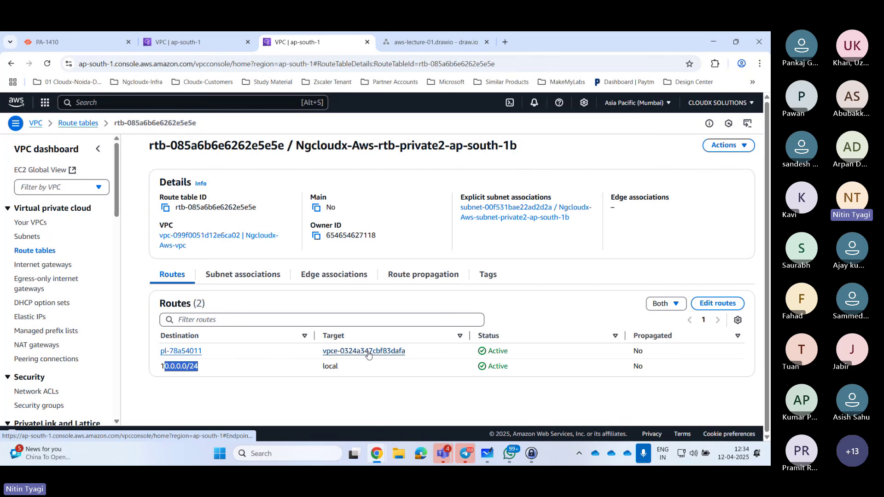
left_click(364, 352)
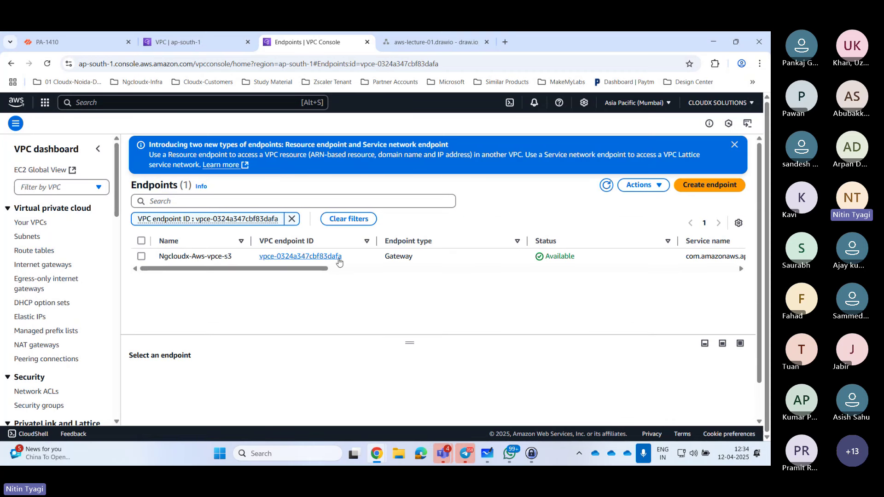
left_click_drag(290, 271, 187, 272)
left_click(733, 145)
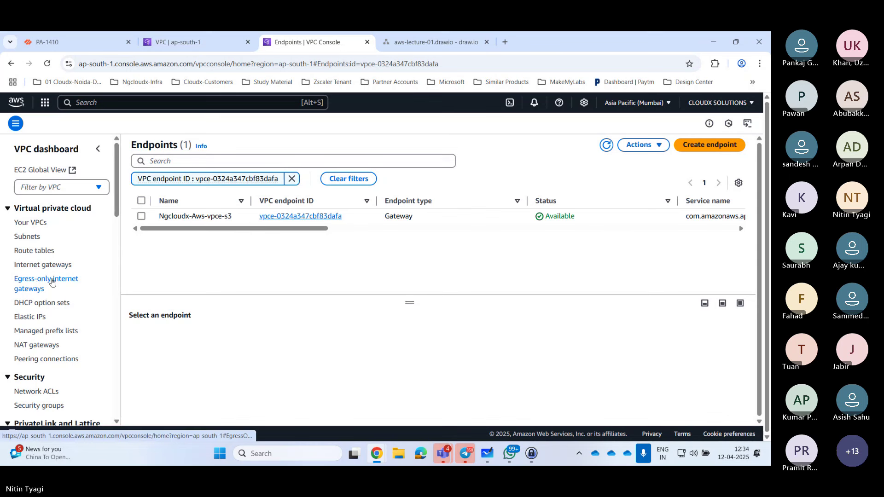
Review the details of the Ngcloudx-Aws-igw internet gateway and check the region's Elastic IP addresses
left_click(44, 266)
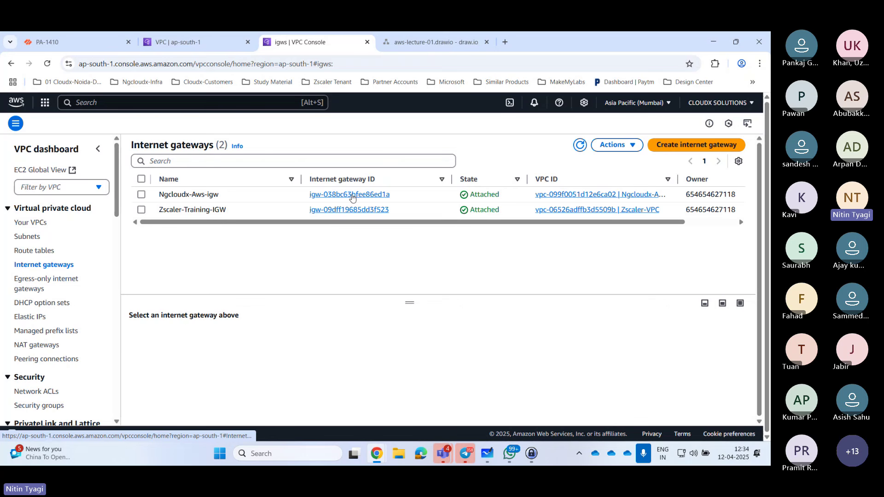
left_click(352, 197)
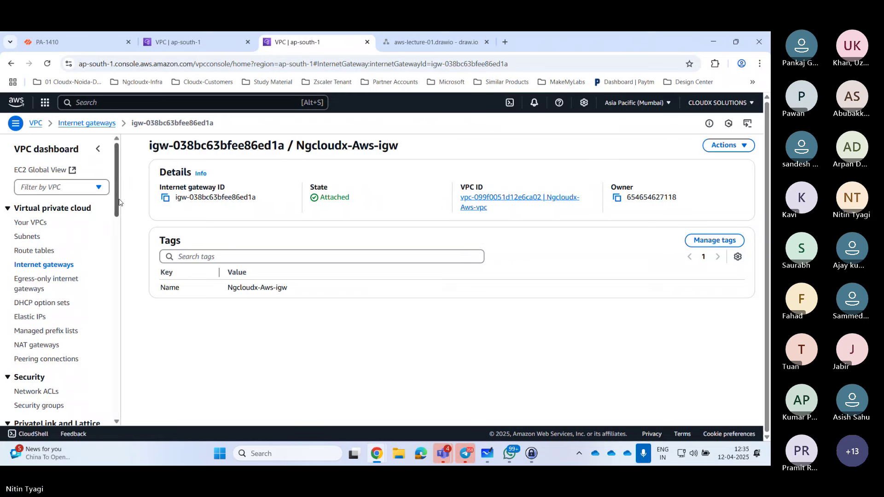
left_click(28, 318)
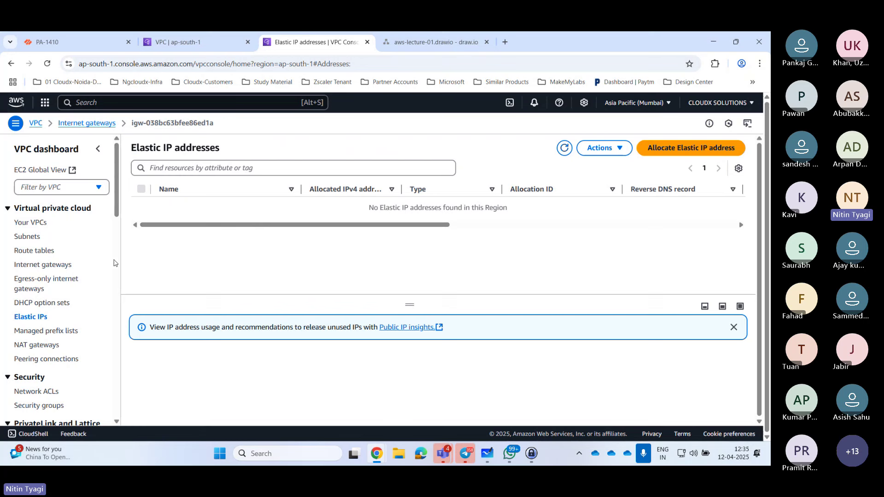
scroll(116, 249, "down", 5)
scroll(117, 232, "up", 3)
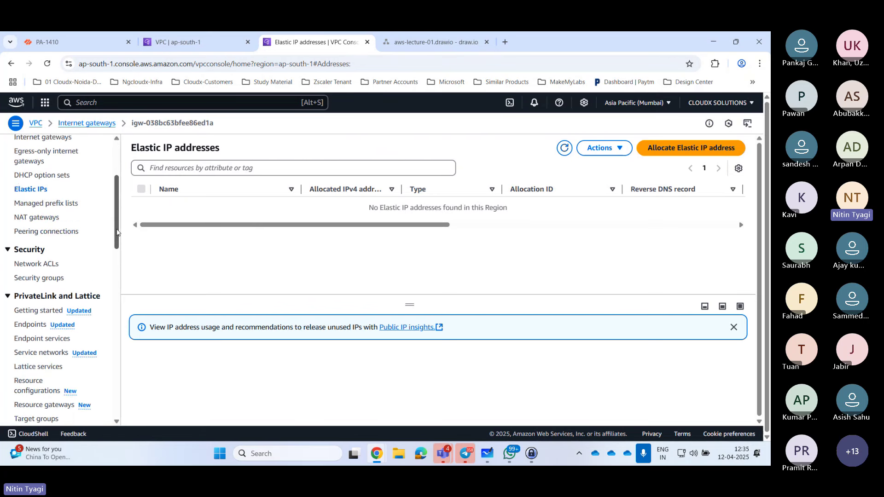
scroll(37, 311, "up", 3)
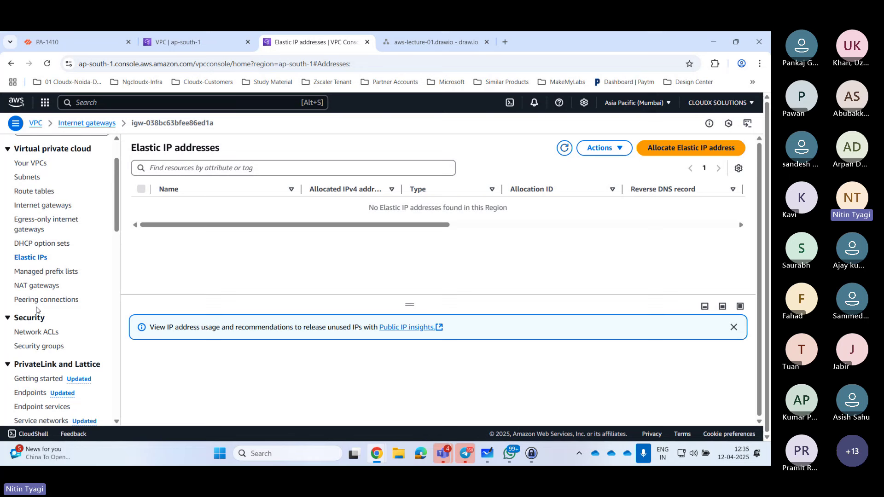
Open the network ACL of Ngcloudx-Aws-vpc and review its inbound rules, outbound rules and subnet associations
left_click(36, 332)
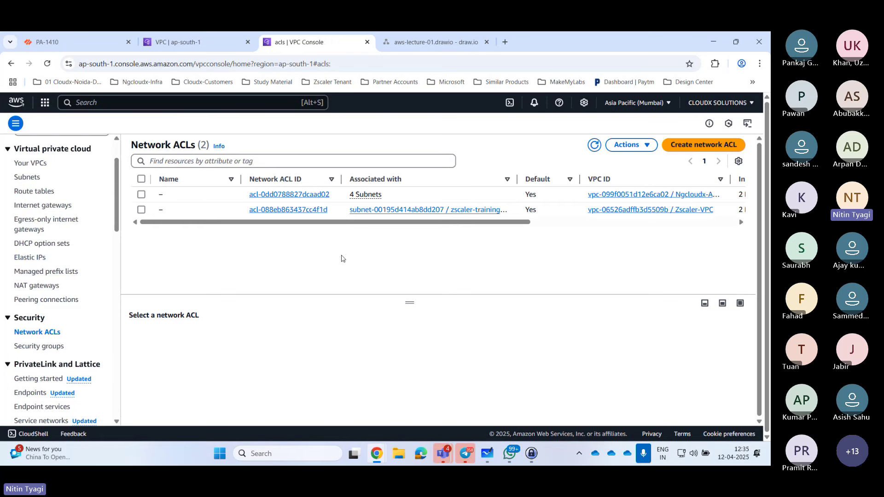
left_click(293, 196)
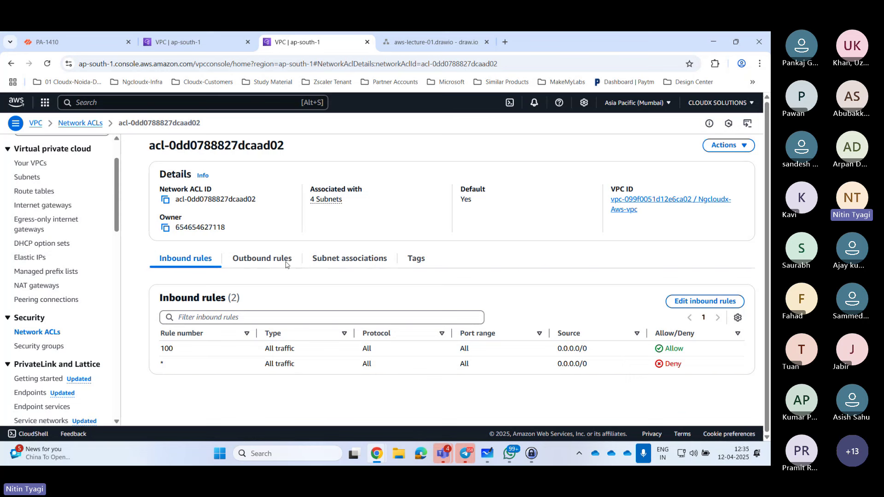
left_click(270, 259)
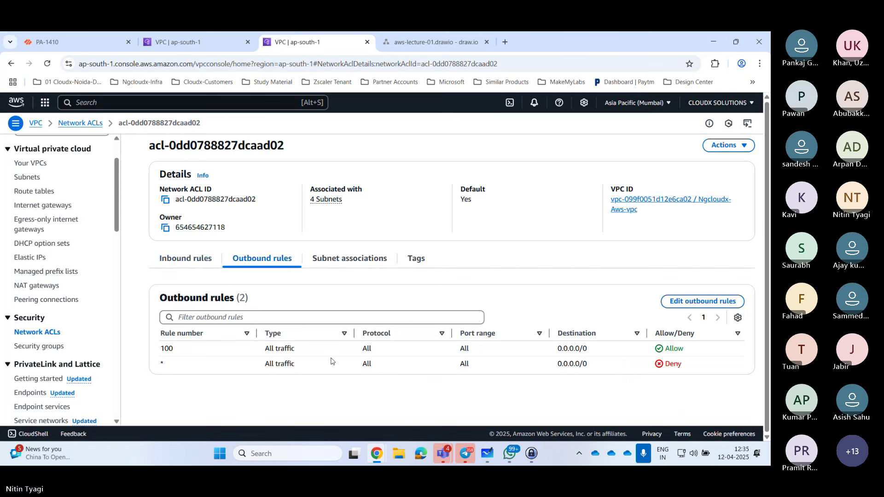
left_click(350, 259)
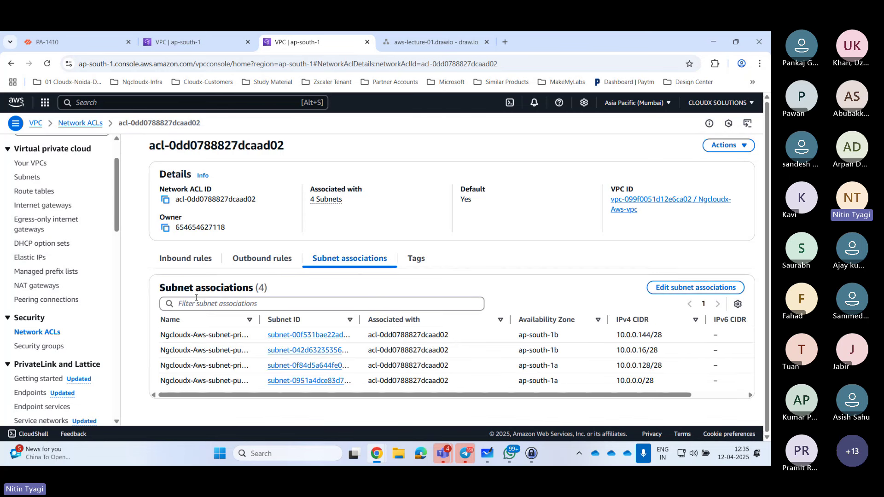
left_click(189, 259)
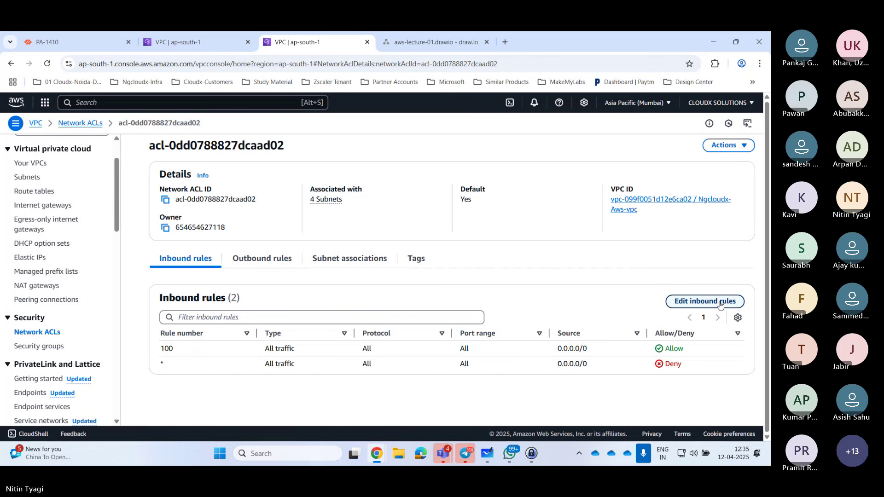
Open the launch-wizard-1 security group and review its inbound rules, outbound rules and VPC associations
left_click(40, 346)
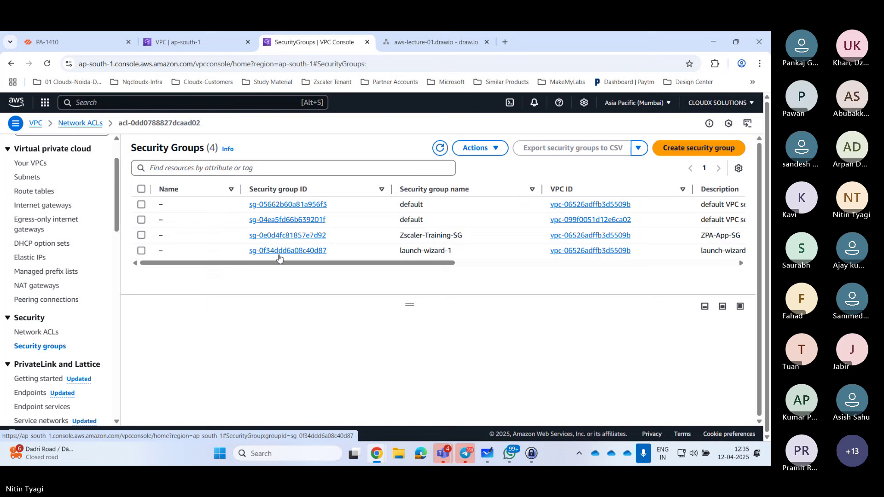
left_click(279, 251)
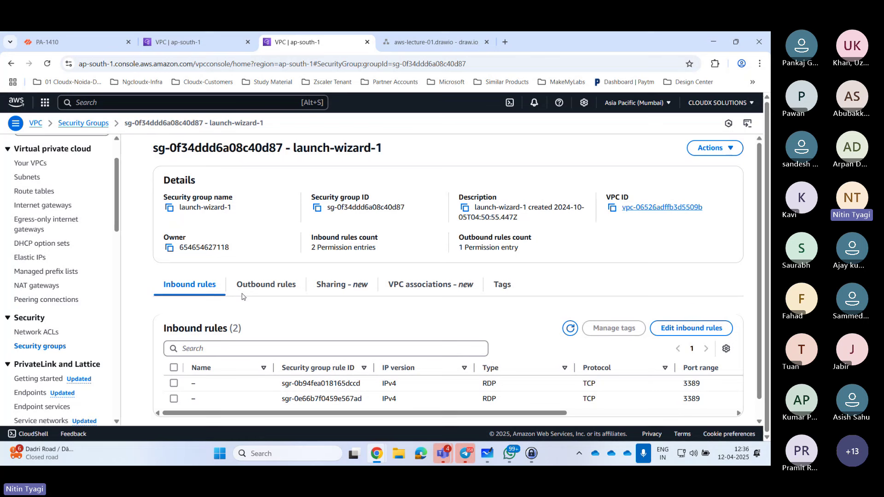
left_click(264, 290)
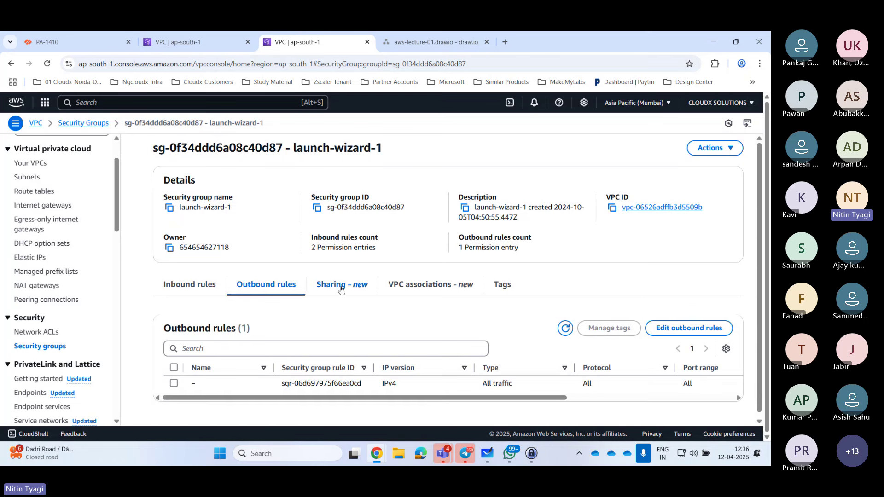
left_click(431, 287)
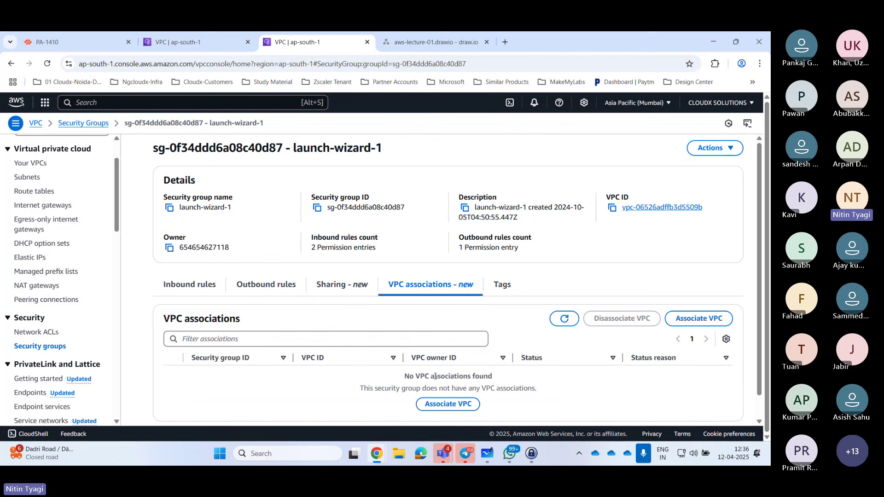
Start a new security group named Ngcloudx-Aws-SG and assign it to the Ngcloudx-Aws-vpc VPC
left_click(36, 350)
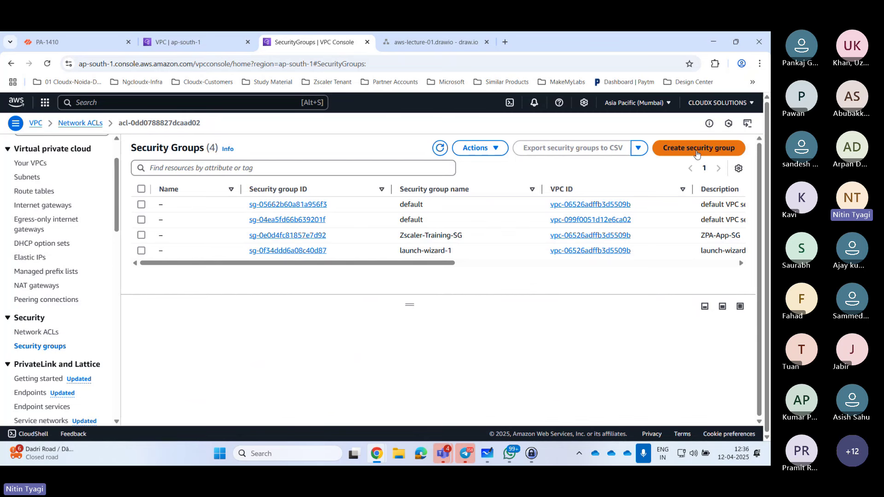
left_click(697, 154)
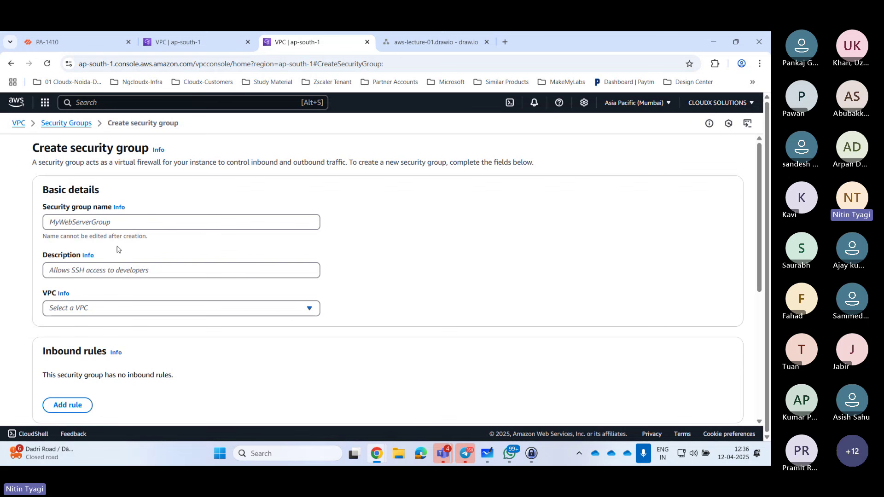
left_click(100, 225)
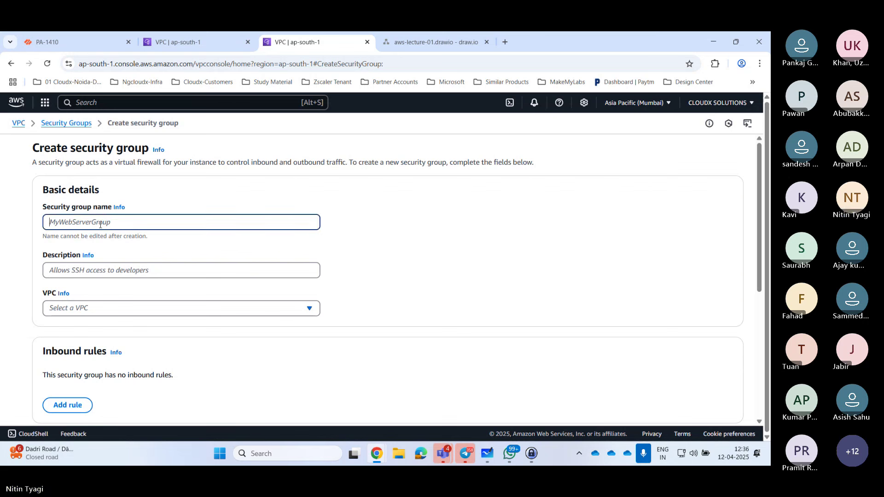
type("Ngcloudx-Aws-SG")
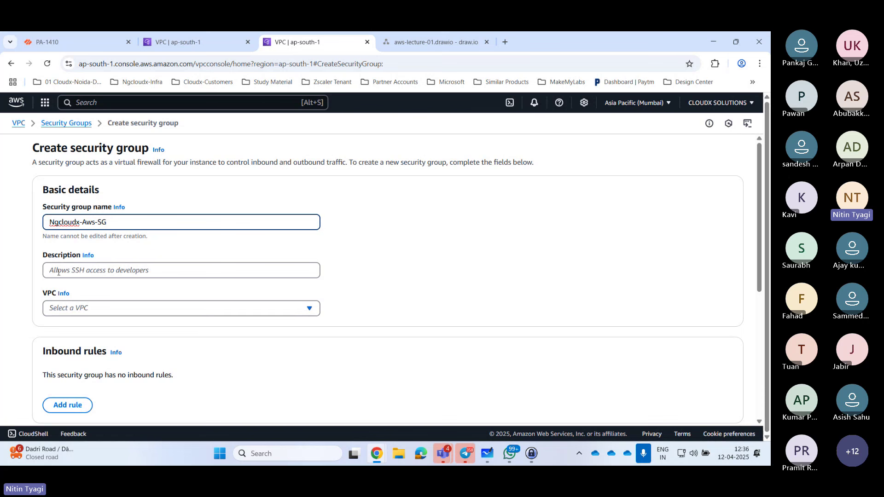
left_click(309, 309)
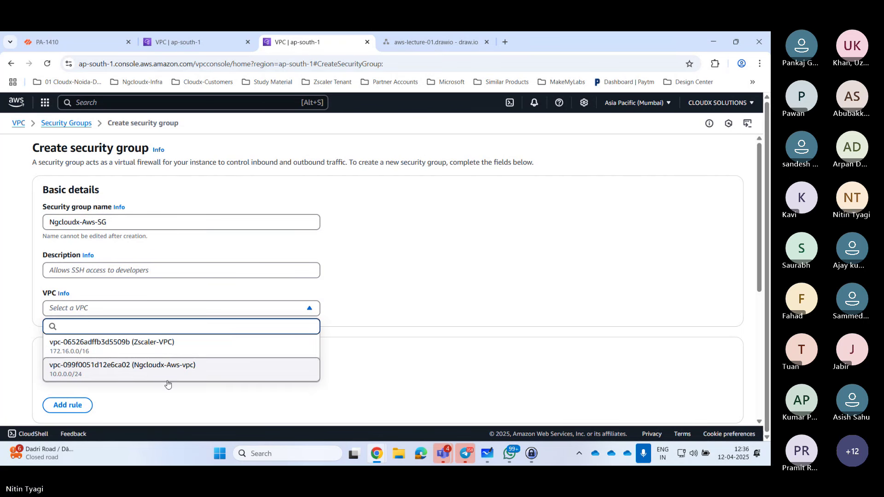
left_click(146, 371)
Check the default outbound rule, dismiss its warning and try to create the security group without a description
scroll(221, 343, "down", 4)
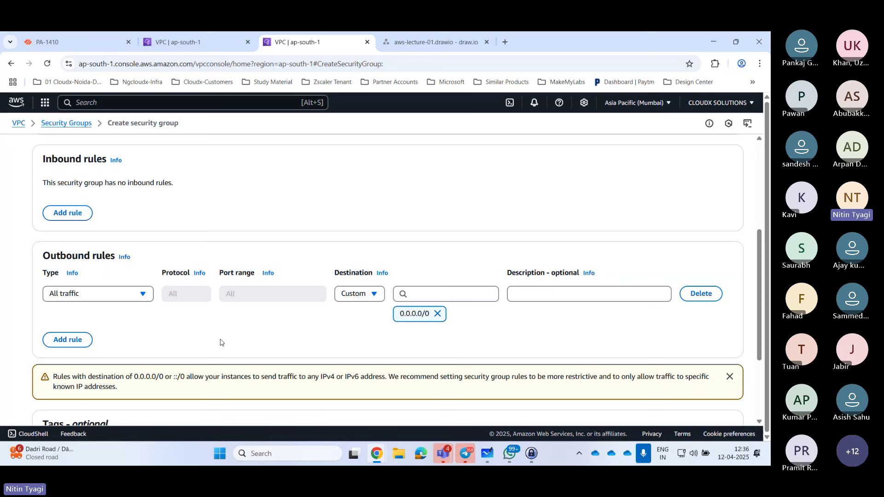
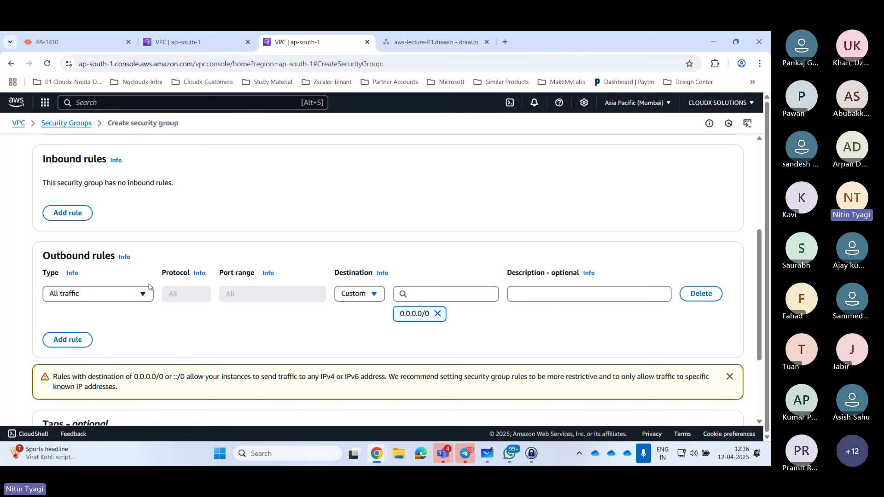
left_click(143, 297)
left_click(622, 331)
left_click_drag(759, 336, 765, 362)
scroll(764, 362, "down", 1)
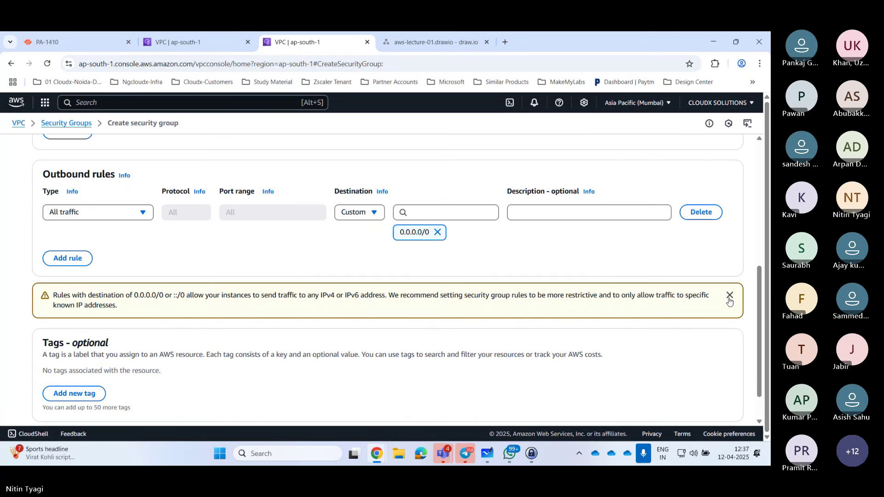
left_click(730, 295)
left_click(700, 402)
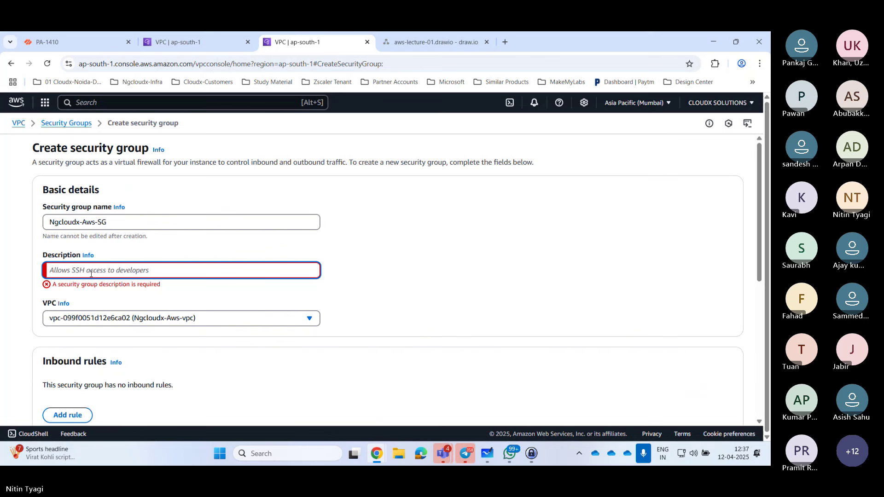
Set the security group's description to "This is Ngcloudx Aws Training SG"
type("This is")
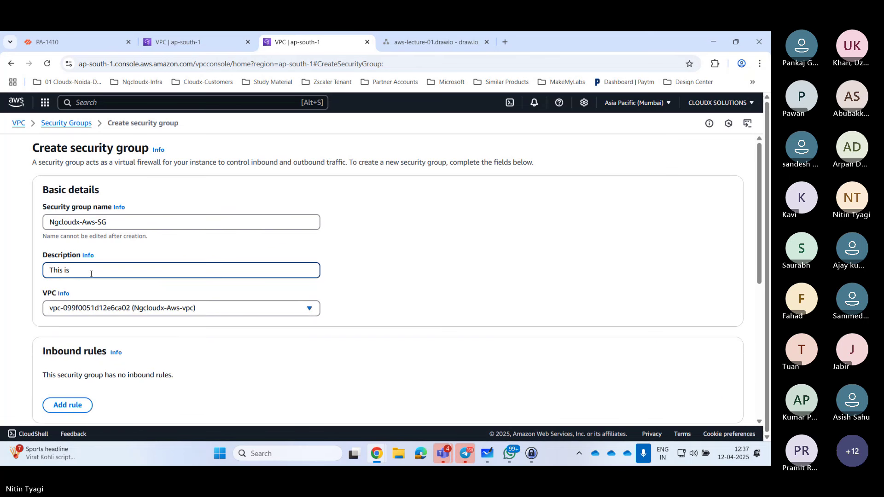
type(" Ngcloudx Aws Training SG")
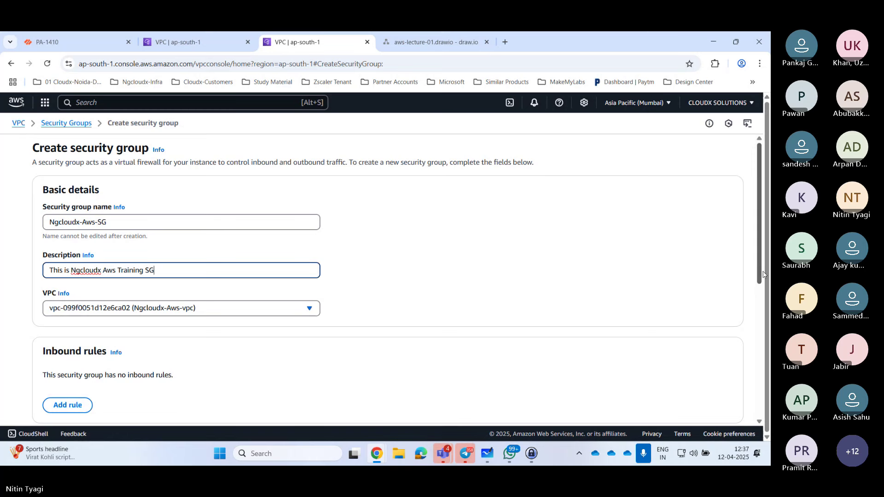
Create the Ngcloudx-Aws-SG security group and view its details and VPC associations
scroll(759, 276, "down", 6)
left_click(701, 399)
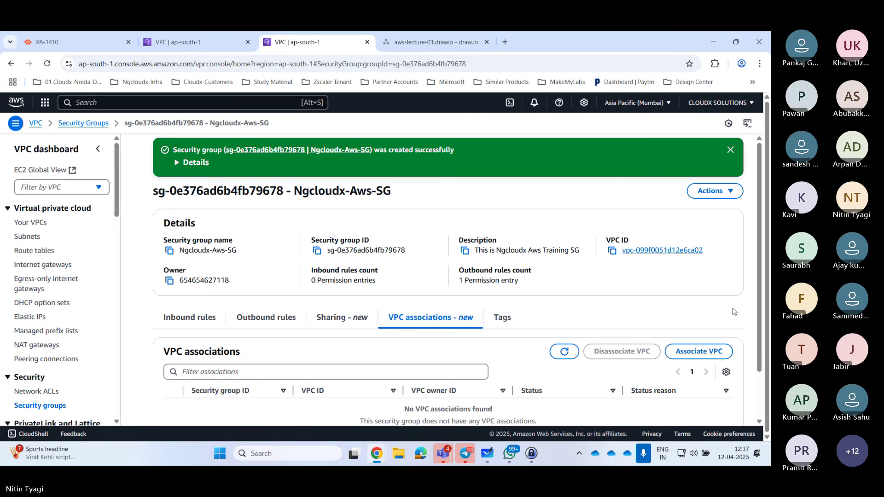
scroll(757, 323, "down", 2)
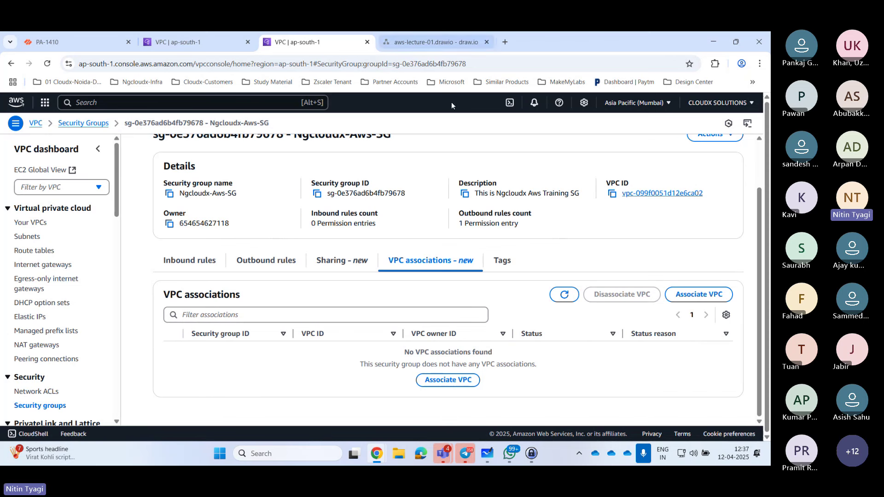
double_click(652, 46)
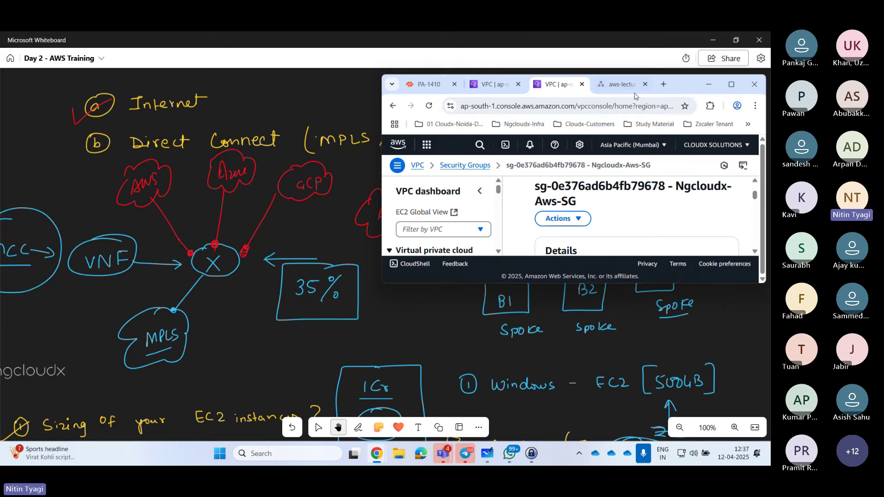
left_click(616, 86)
left_click(732, 85)
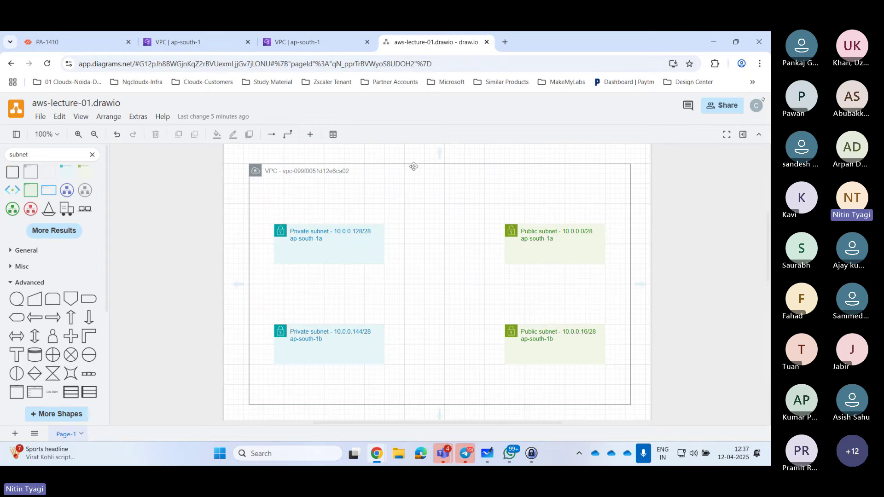
left_click(184, 42)
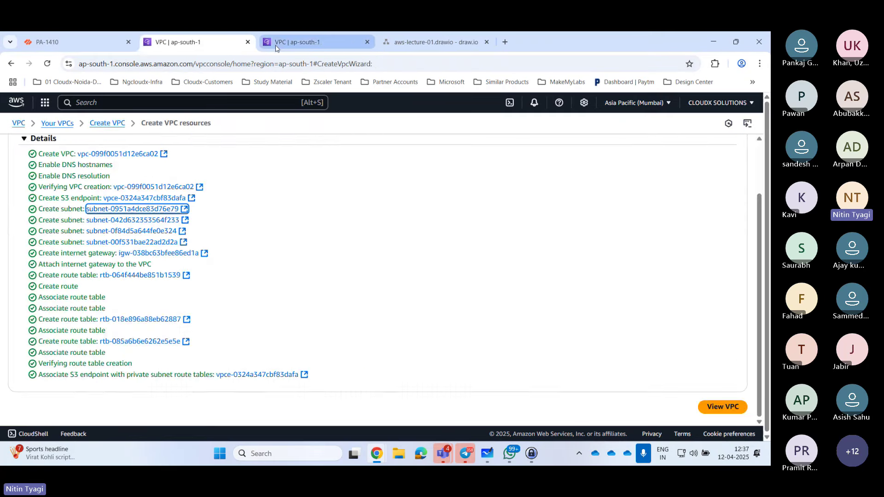
left_click(304, 42)
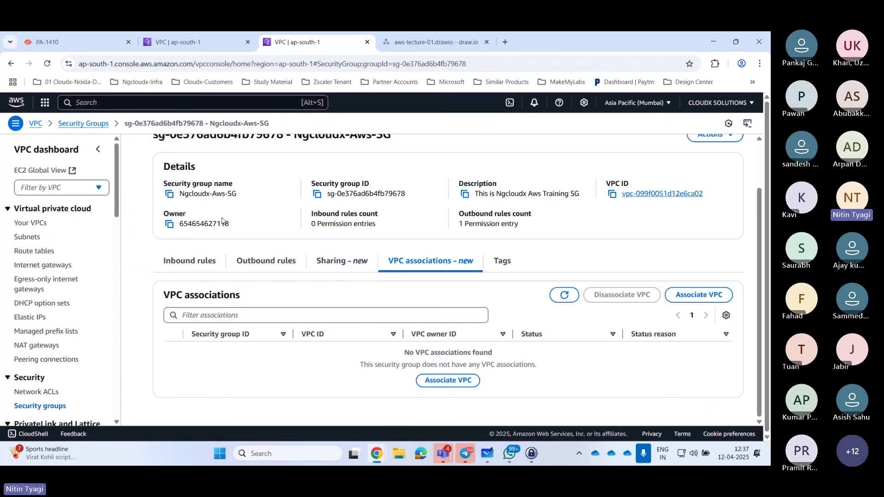
Select Ngcloudx-Aws-SG in the security groups list and examine its VPC ID, description and details
left_click(76, 123)
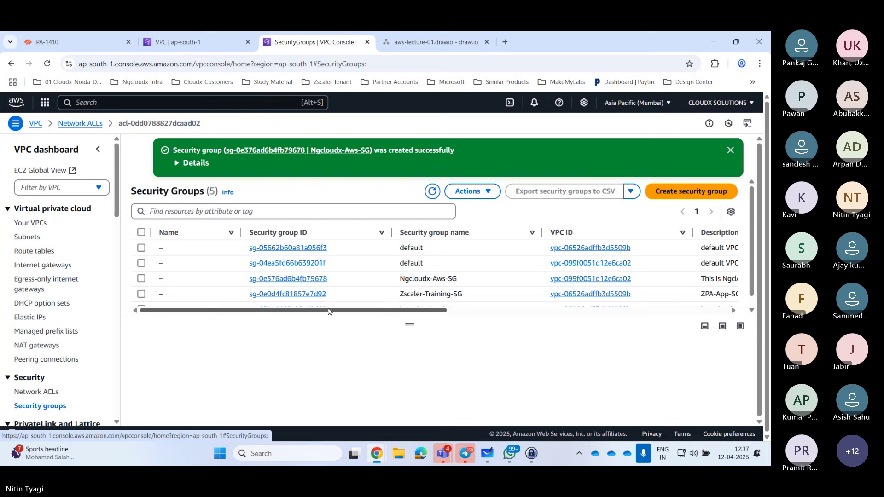
left_click_drag(322, 312, 390, 313)
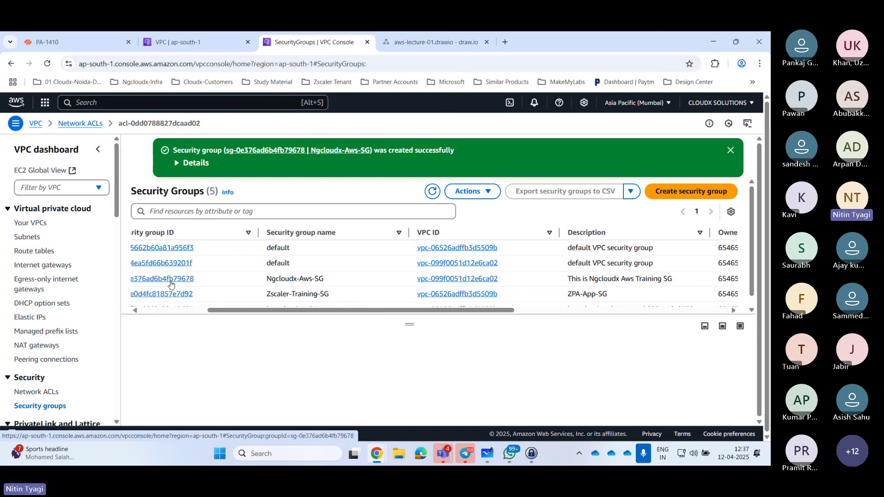
scroll(272, 290, "left", 3)
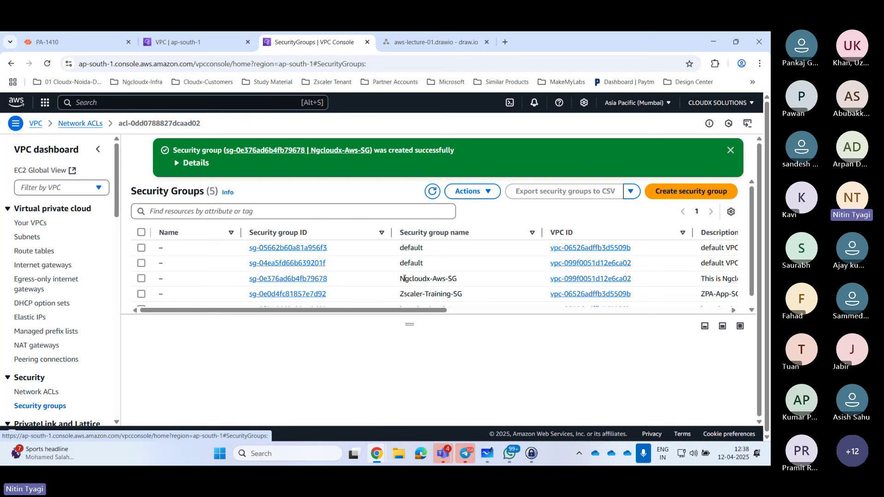
left_click_drag(405, 278, 457, 279)
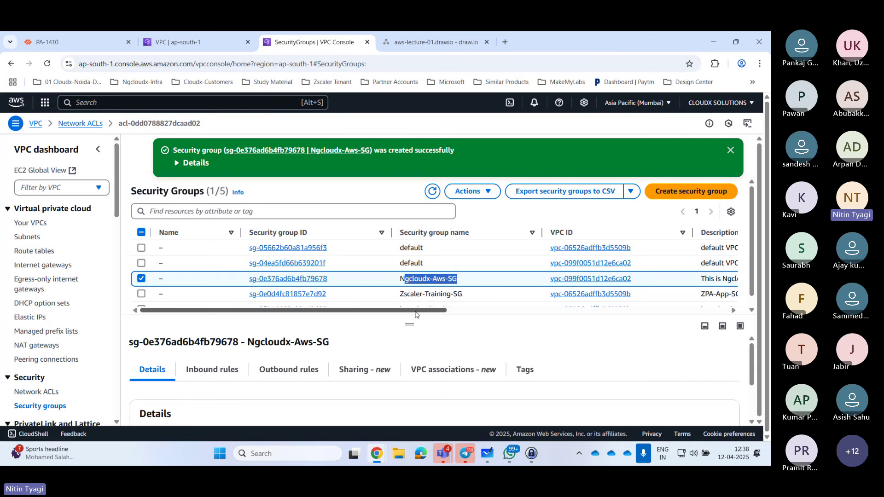
left_click_drag(416, 313, 543, 293)
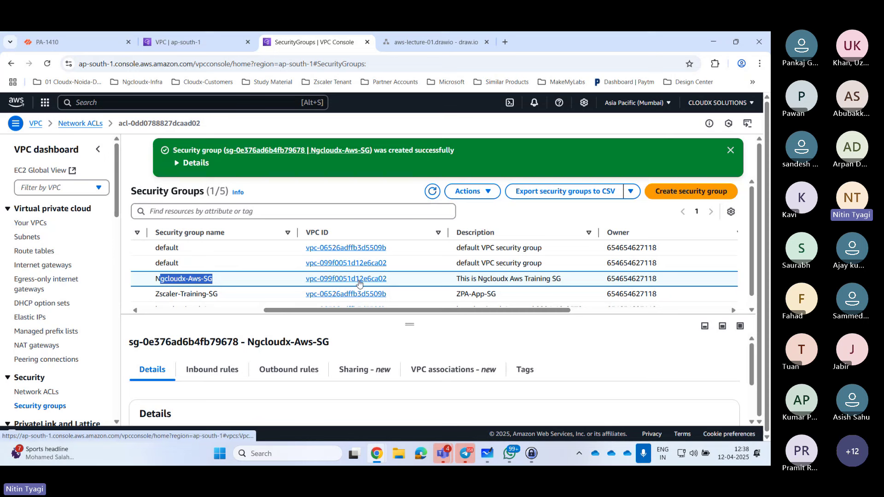
scroll(453, 310, "left", 5)
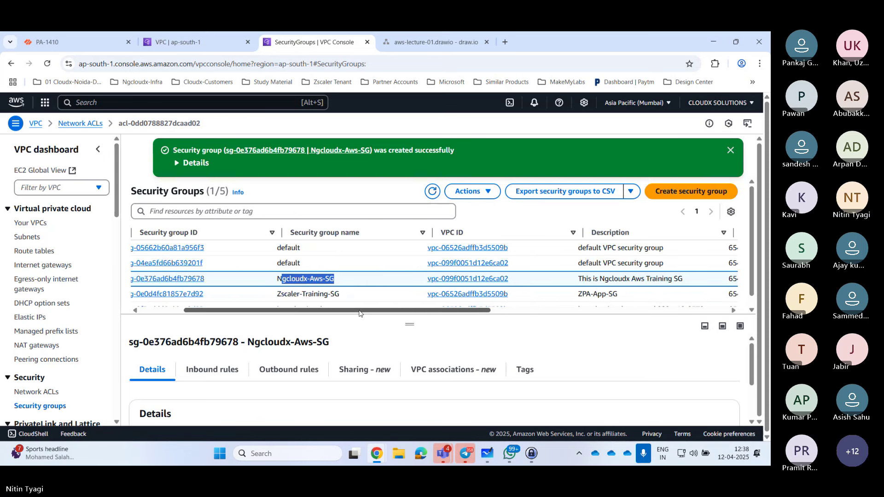
scroll(433, 378, "down", 1)
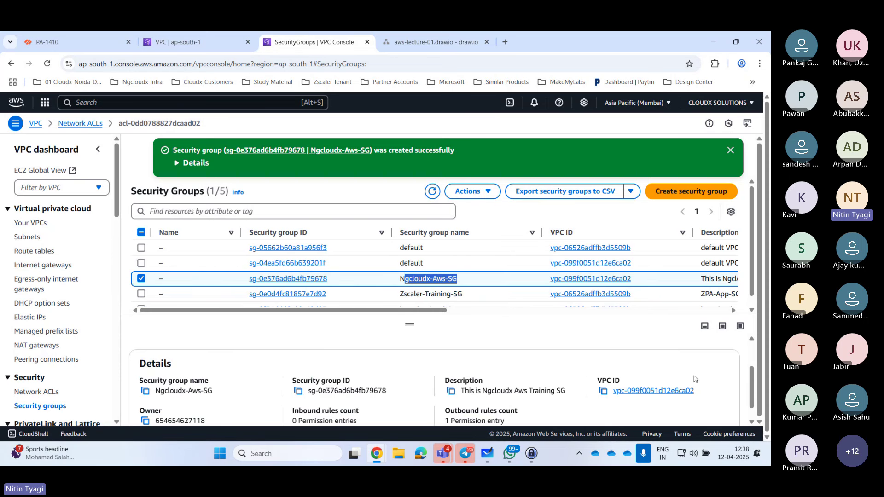
scroll(587, 380, "down", 1)
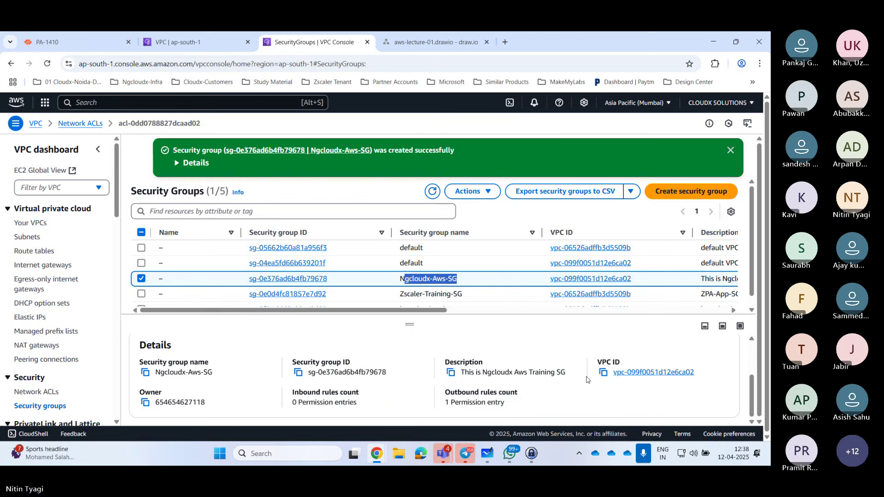
scroll(587, 380, "up", 2)
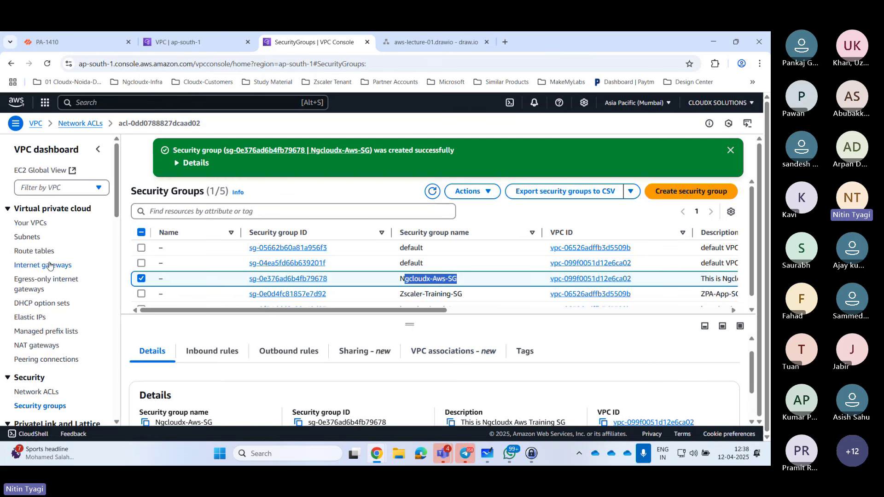
Collapse the Virtual private cloud and PrivateLink and Lattice navigation sections and look over the remaining VPC features
left_click(33, 210)
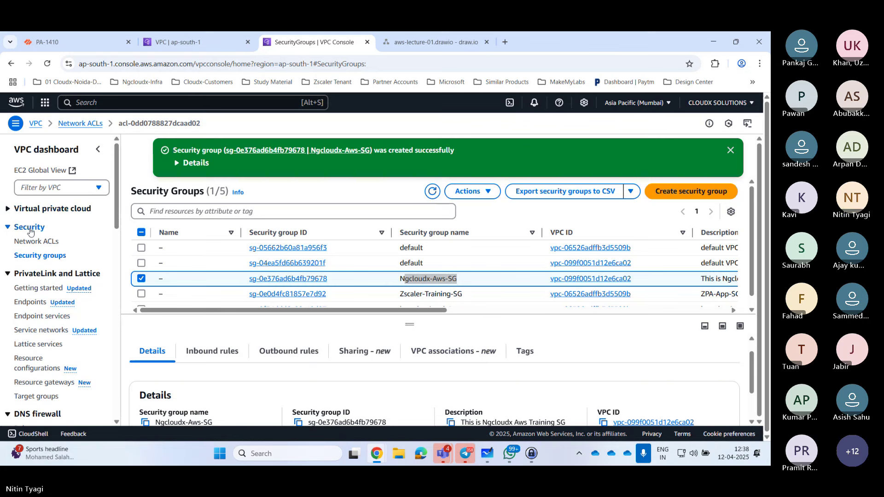
left_click(36, 273)
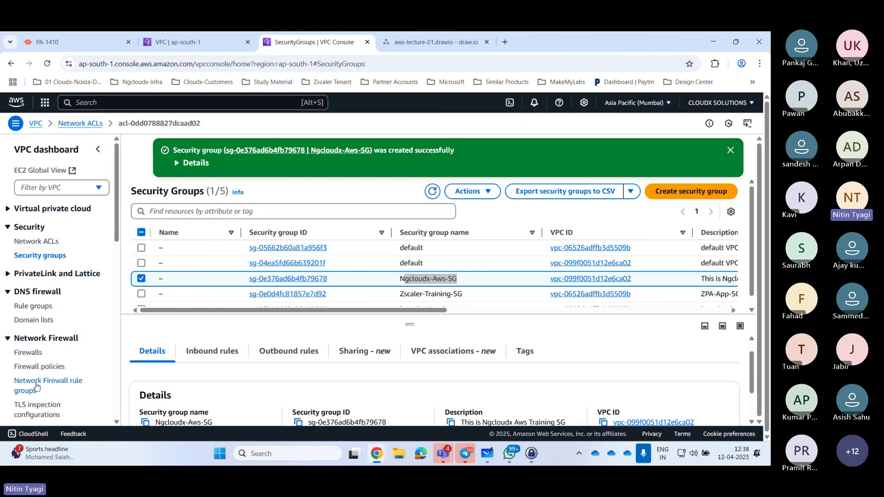
left_click_drag(116, 220, 117, 203)
Switch to the aws-lecture-01.drawio diagram, search the shapes for "internet gateway" and place a reduced gateway icon on the VPC frame's right border
left_click(470, 45)
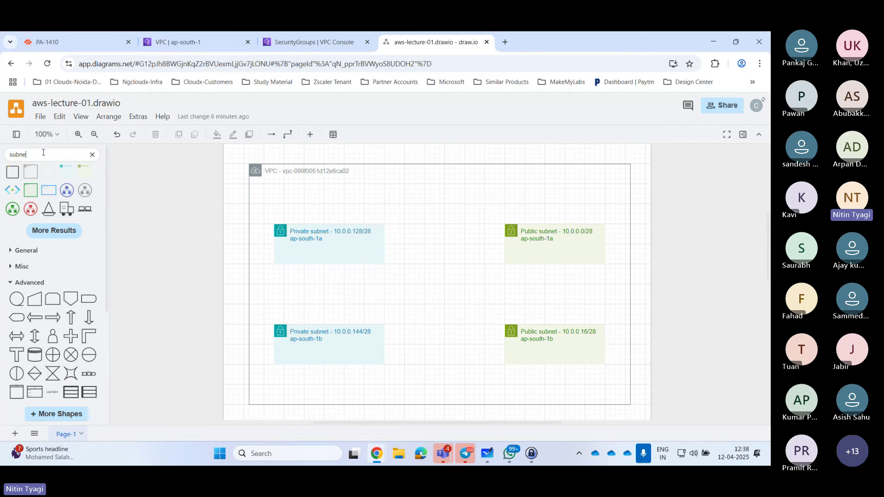
key("BackSpace")
key("BackSpace")
key("BackSpace")
key("BackSpace")
key("BackSpace")
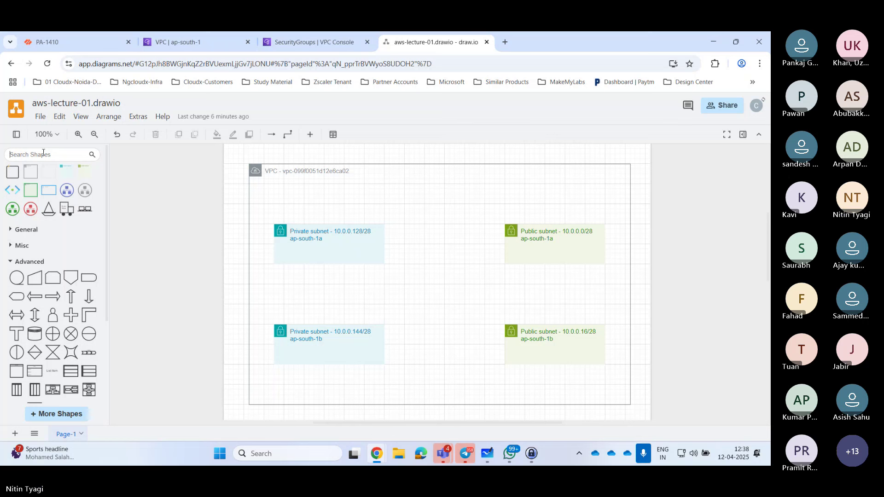
type("internet gateway")
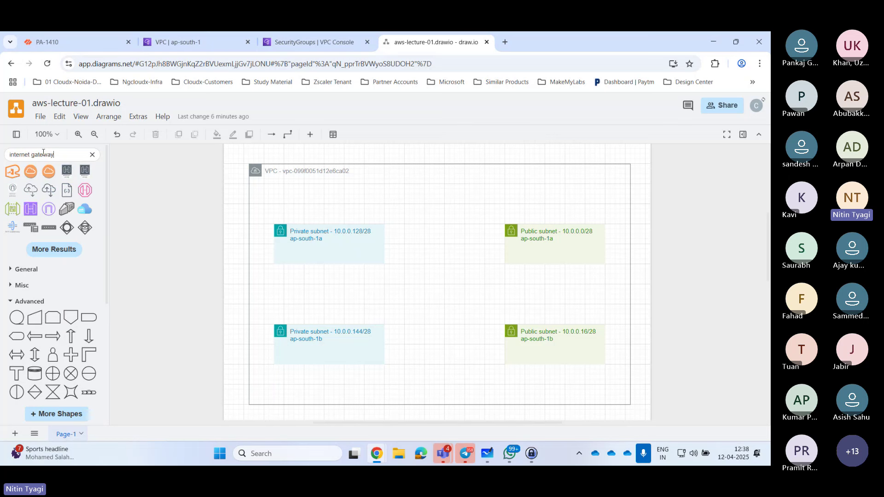
left_click(47, 213)
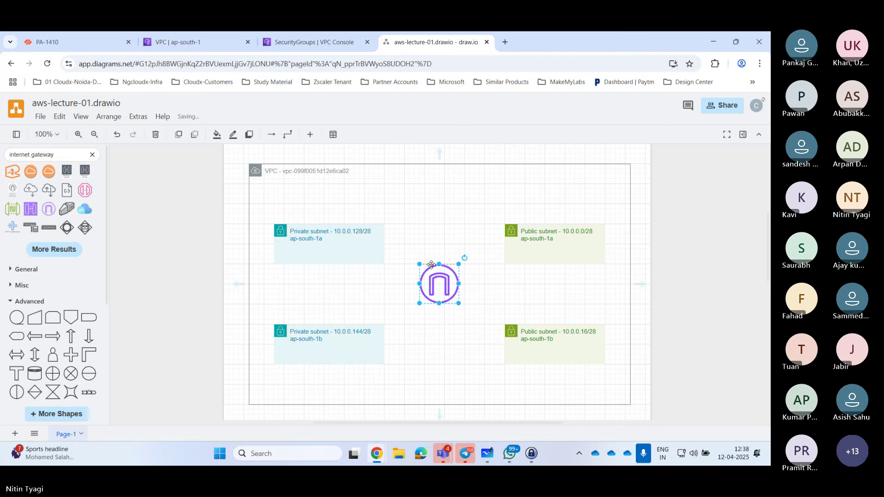
left_click_drag(426, 266, 620, 289)
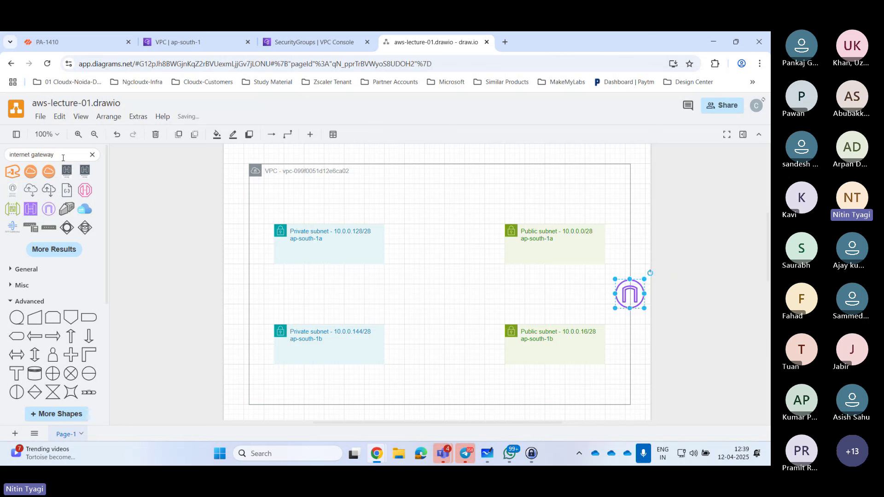
left_click(288, 135)
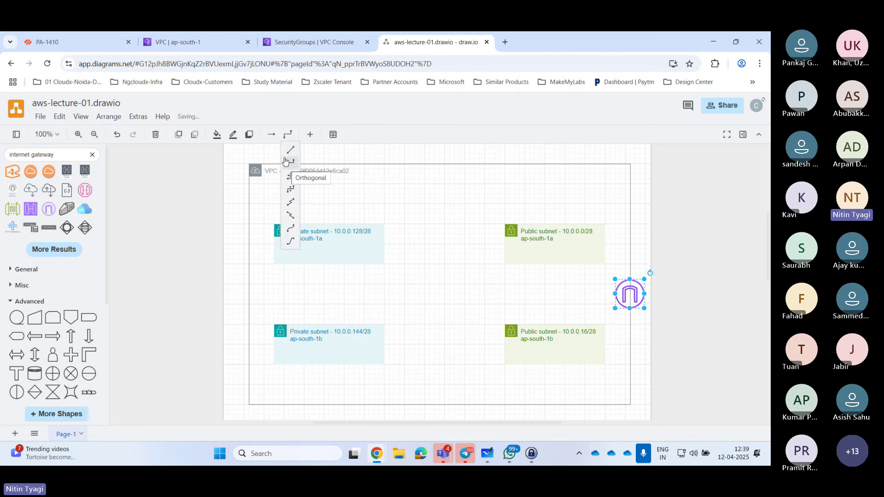
left_click(272, 136)
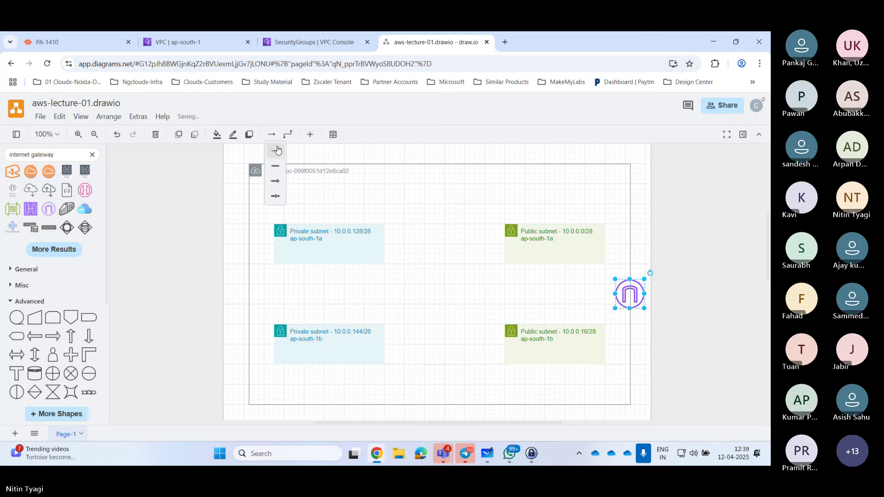
left_click(288, 134)
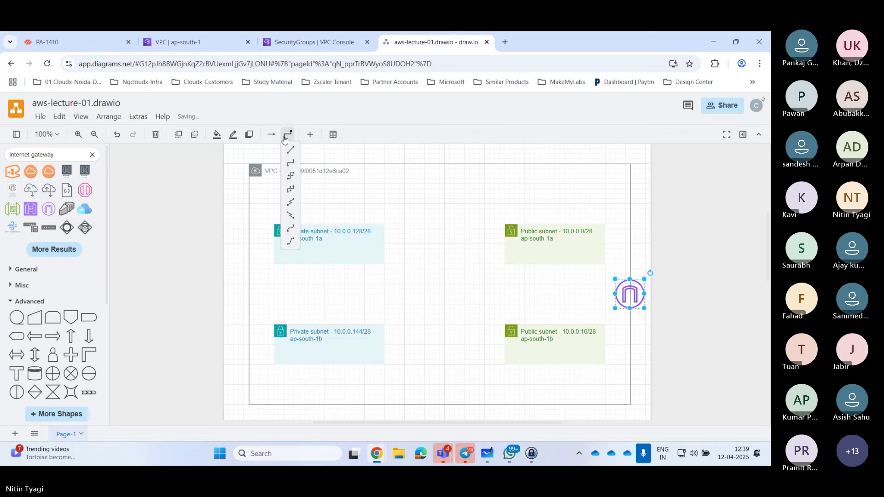
left_click(288, 134)
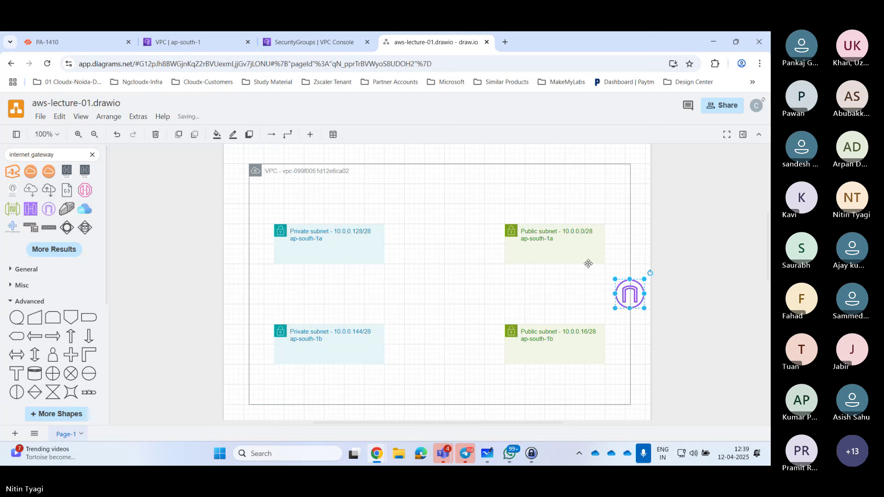
Connect the ap-south-1a public subnet to the internet gateway icon with an arrow connector, deleting the extra arrow shape
left_click(603, 243)
mouse_move(606, 244)
left_mouse_down()
mouse_move(617, 245)
mouse_move(603, 244)
left_mouse_up()
left_click(287, 134)
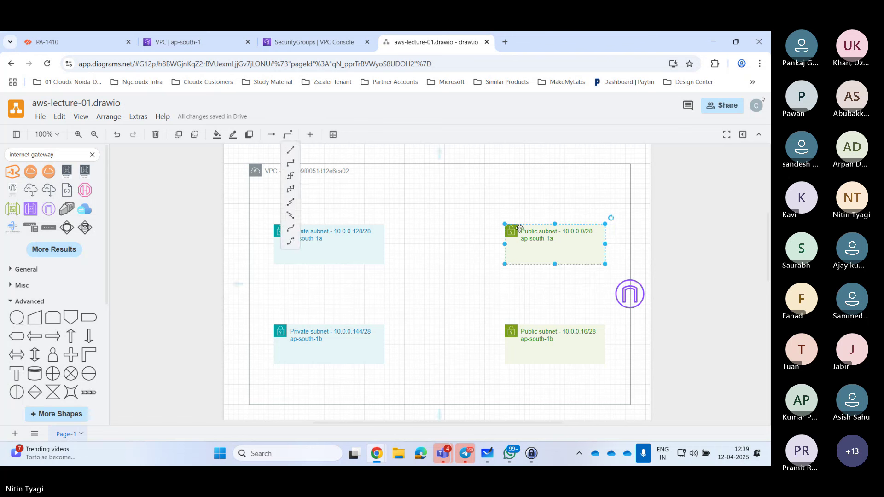
left_click(338, 162)
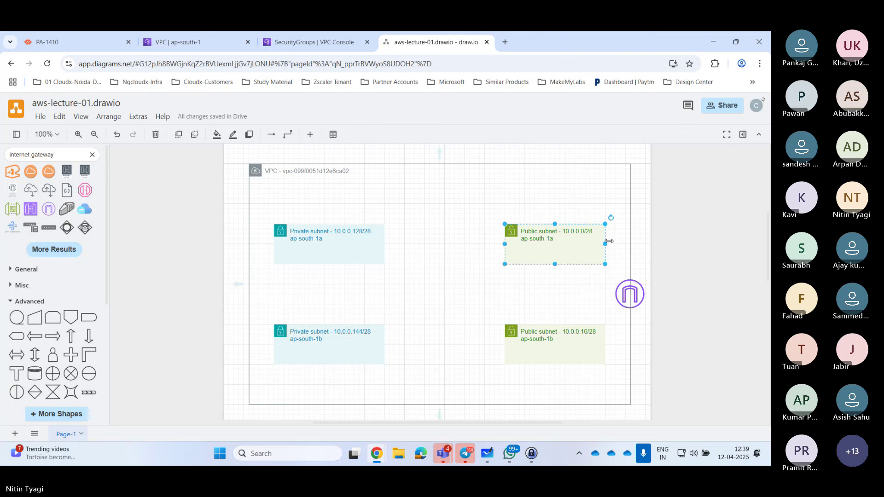
mouse_move(616, 244)
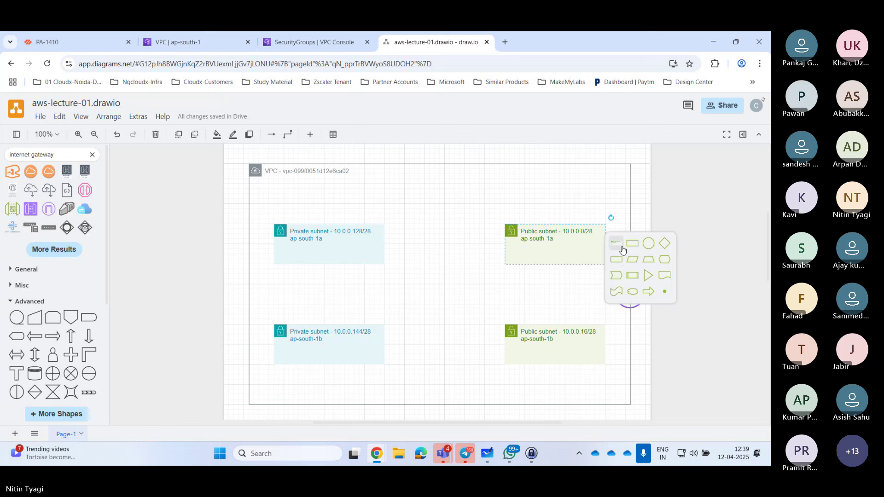
left_click(647, 291)
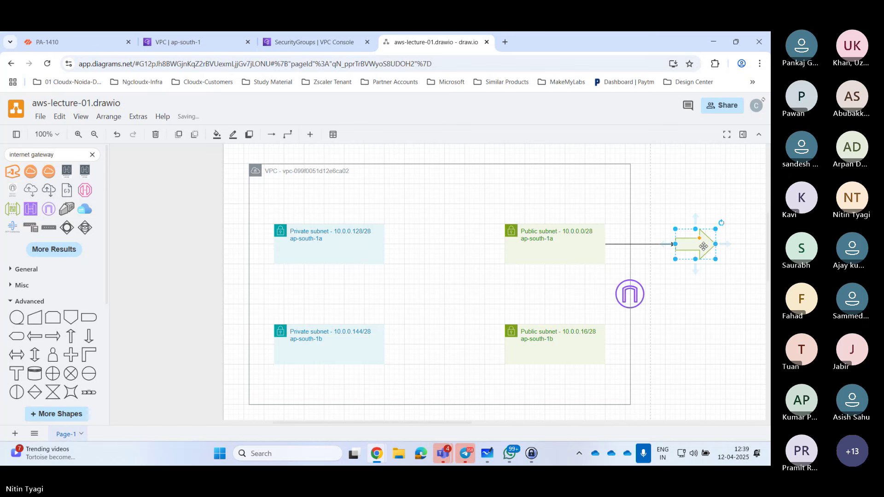
key("Delete")
left_click(657, 244)
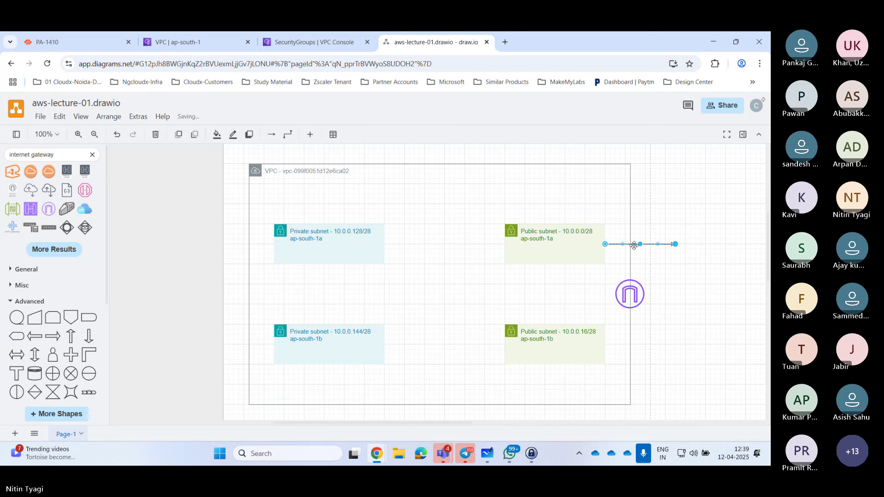
left_click_drag(639, 245, 630, 276)
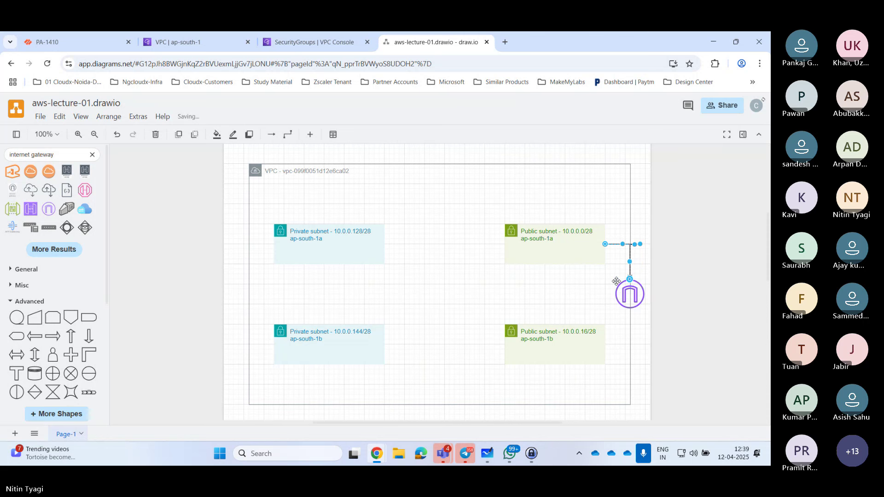
Widen the VPC frame slightly at its right edge and trim the connector's overshooting bend above the internet gateway
left_click(632, 201)
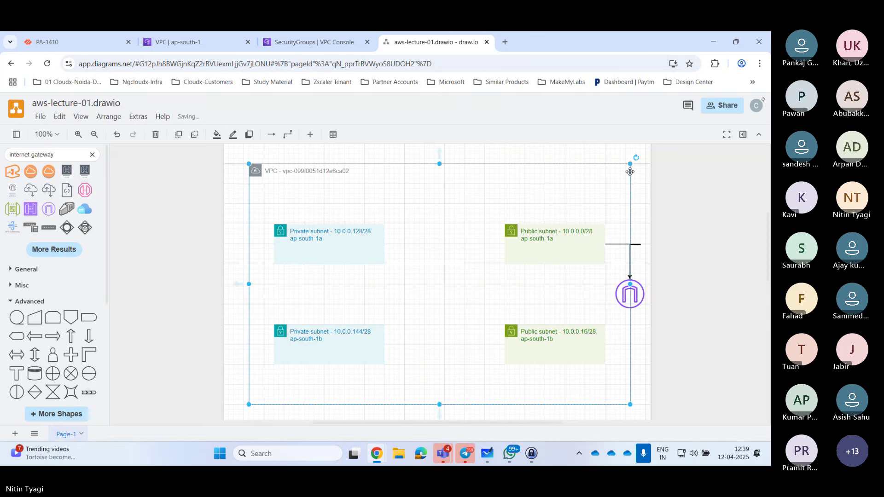
mouse_move(630, 284)
left_mouse_down()
mouse_move(652, 286)
mouse_move(635, 285)
left_mouse_up()
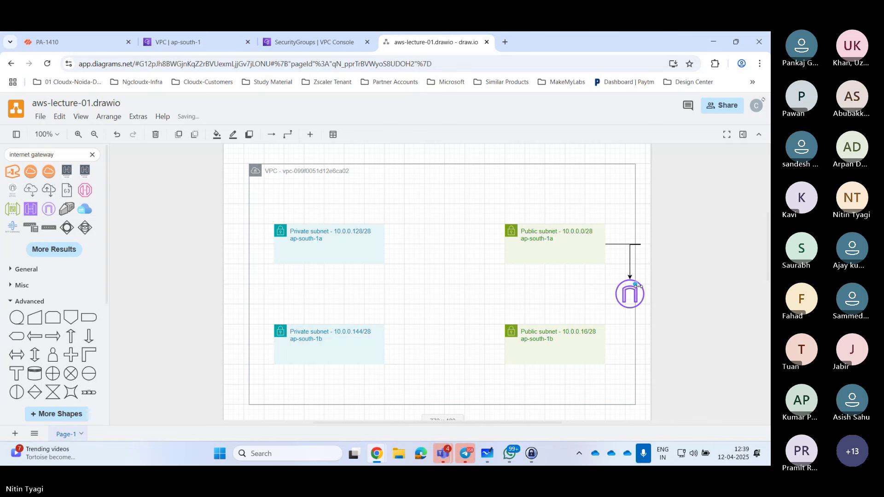
left_click(636, 244)
left_click_drag(640, 244, 631, 244)
left_click(687, 255)
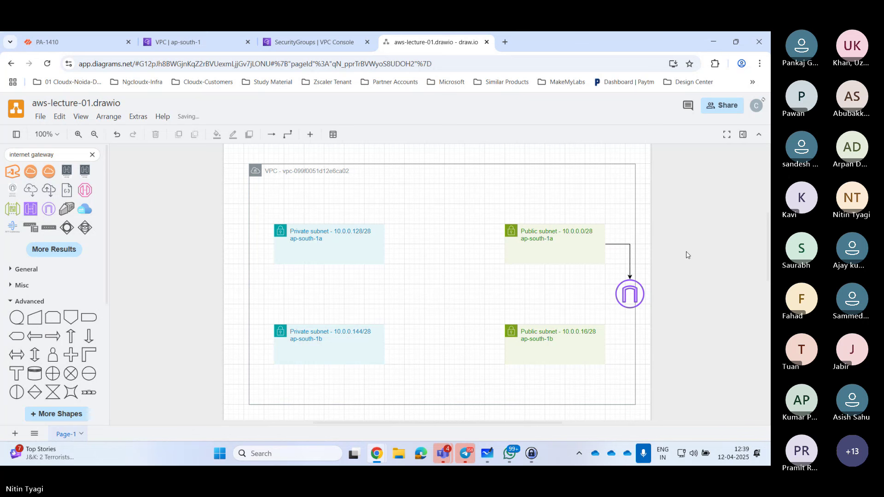
Connect the ap-south-1b public subnet to the underside of the internet gateway icon with a copy of the existing arrow connector
left_click(616, 243)
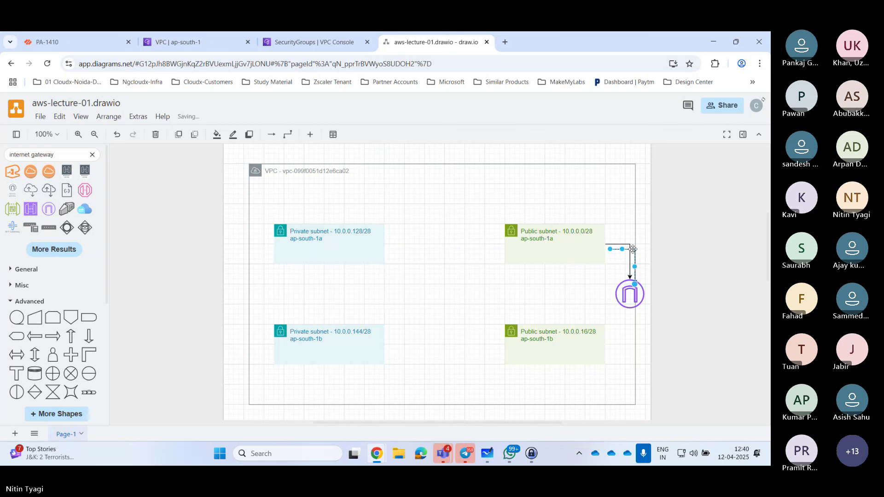
left_click_drag(630, 249, 630, 343)
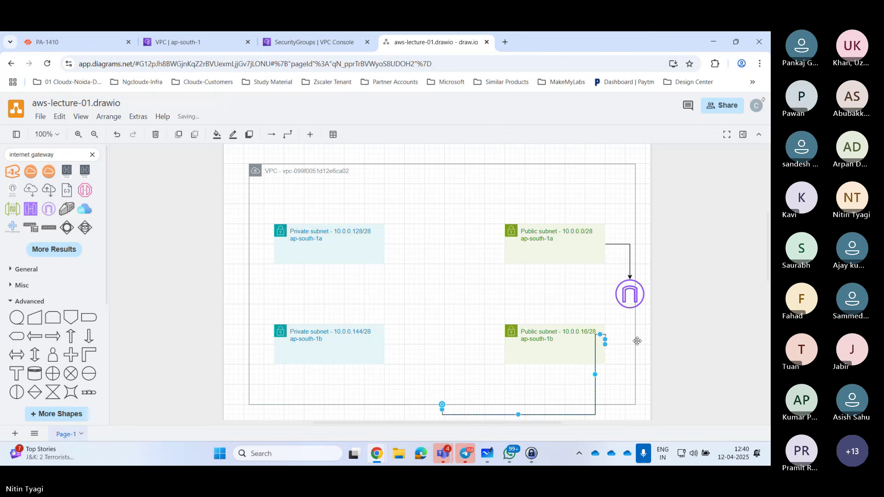
key("ctrl+z")
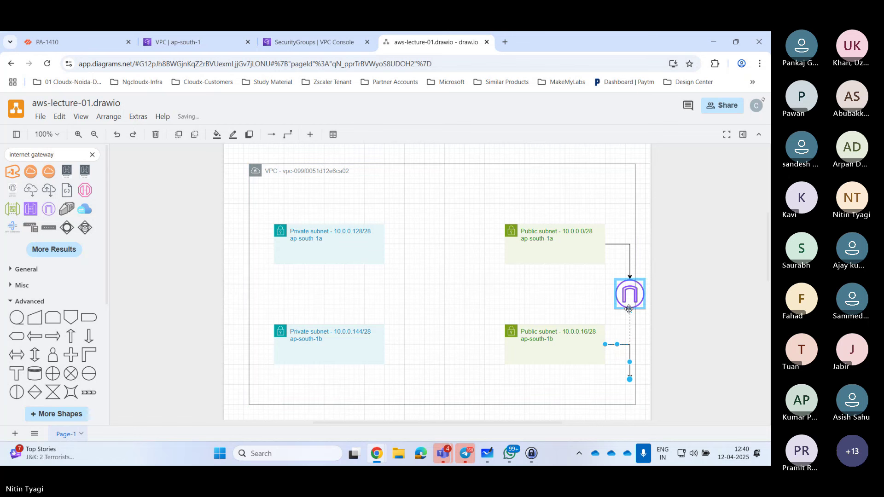
left_click_drag(629, 308, 629, 308)
left_click(698, 326)
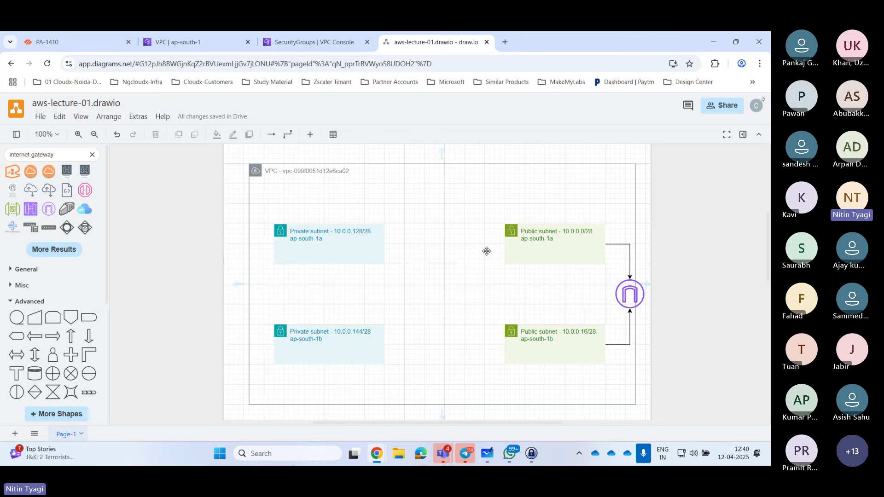
Switch to the AWS VPC console and open EC2 Global View to look over the resource summary across regions
left_click(178, 42)
left_click(313, 42)
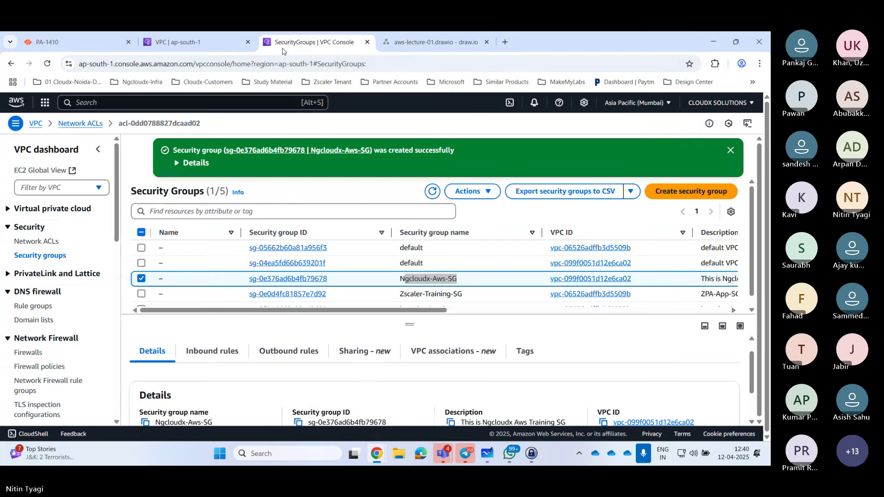
left_click(38, 171)
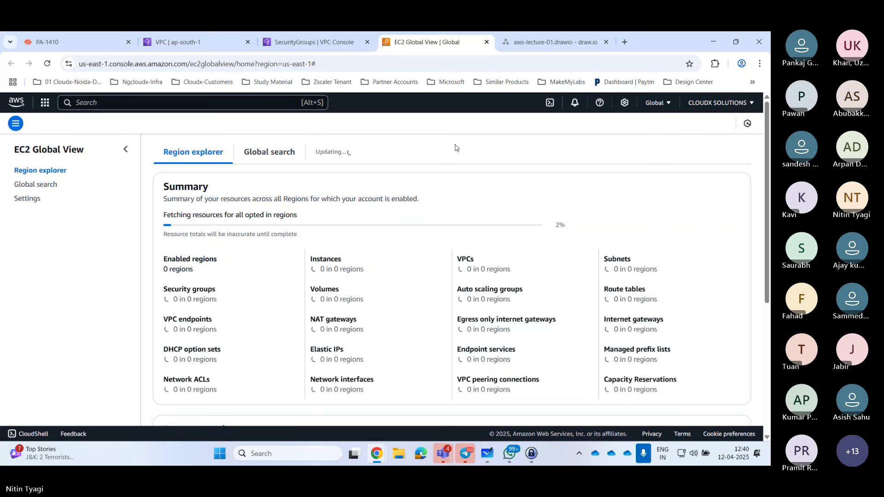
Open the EC2 service in the Mumbai region and start launching a new instance from its Instances page
left_click(190, 42)
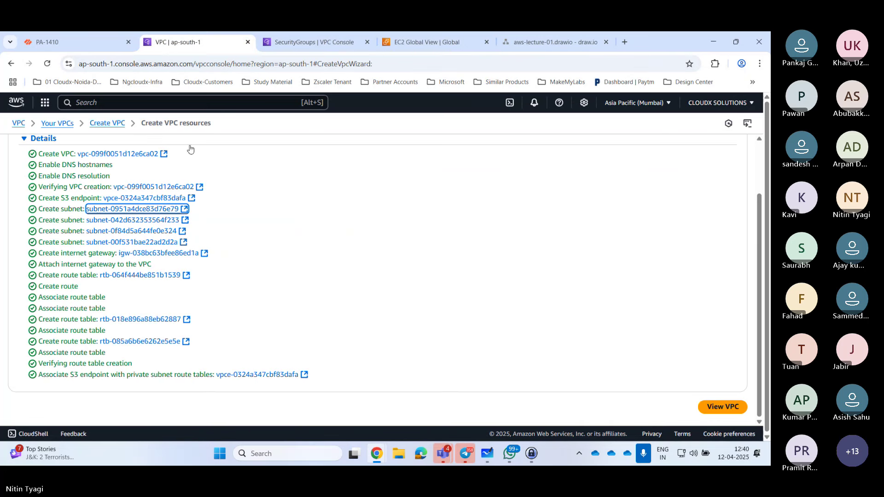
left_click(45, 102)
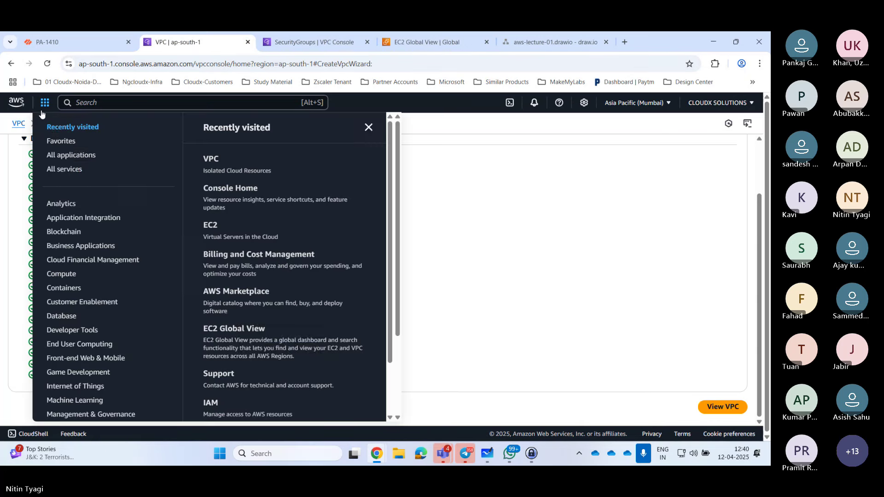
left_click(211, 226)
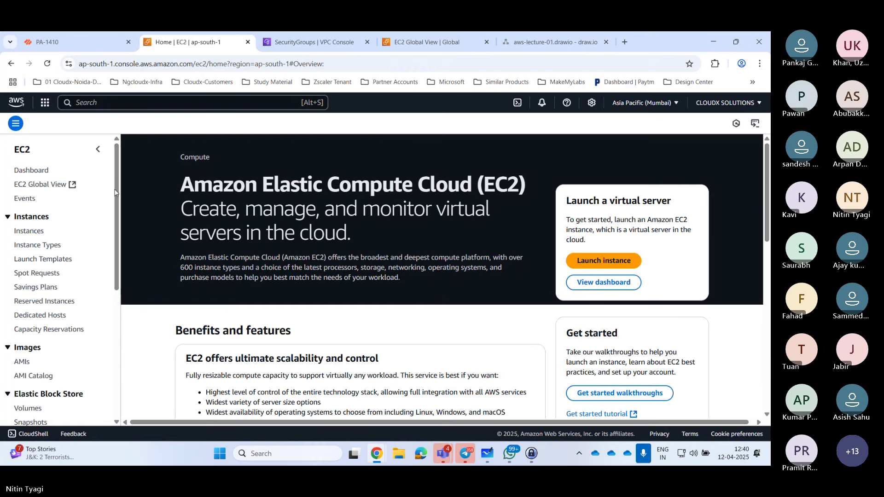
left_click(31, 231)
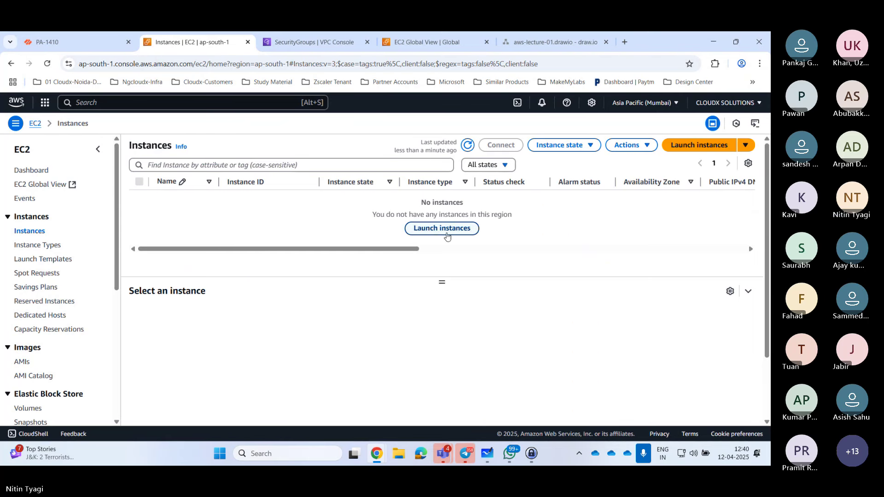
left_click(444, 230)
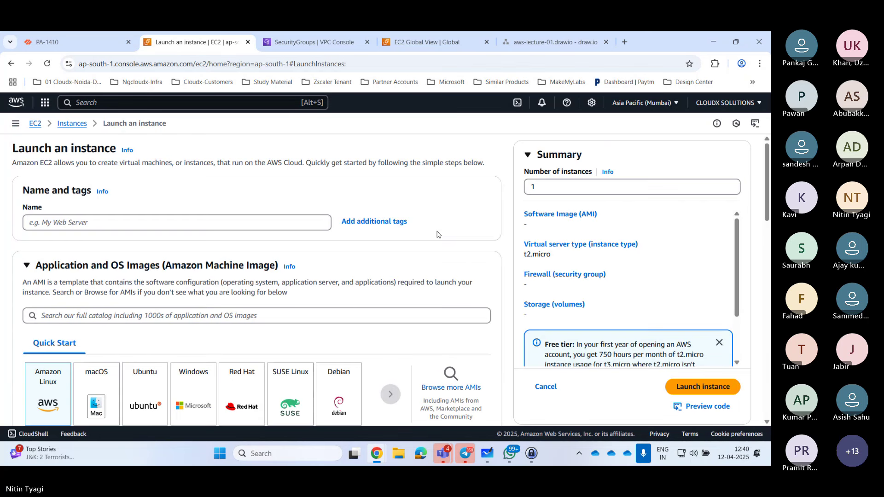
Name the new instance Ngcloudx-Aws-Web-Server
left_click(50, 221)
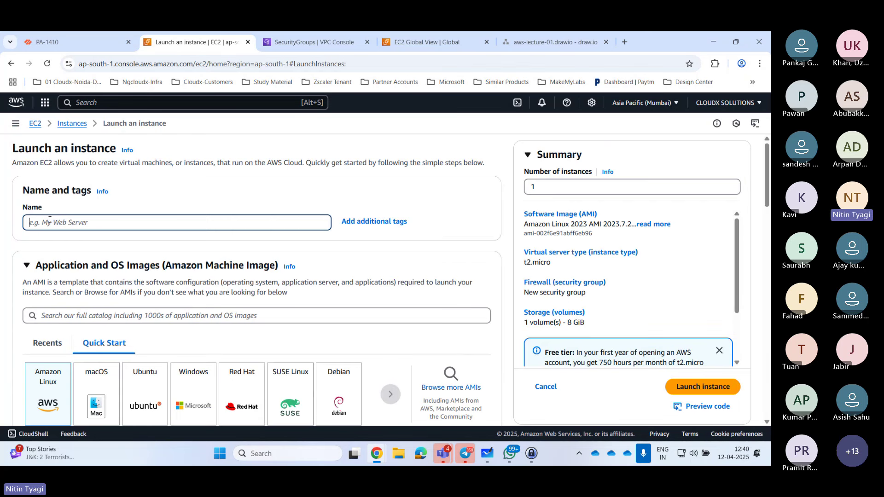
type("Ngcloudx")
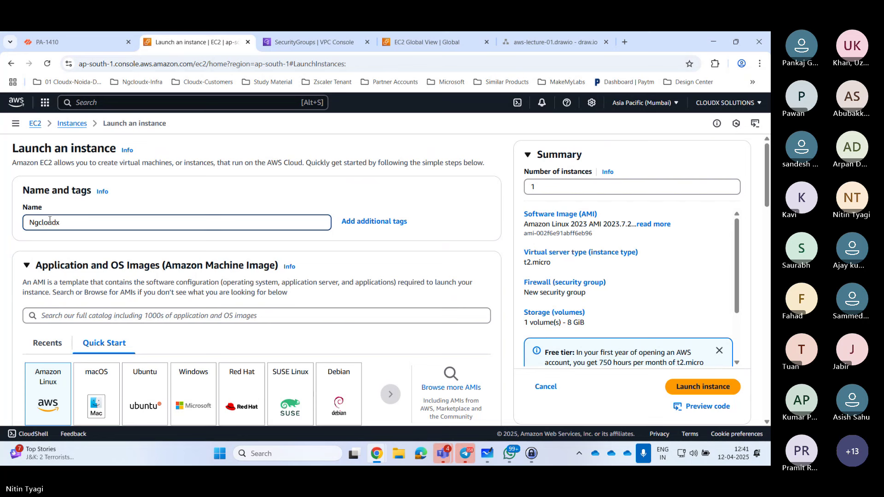
type("-Aws-Web-Server")
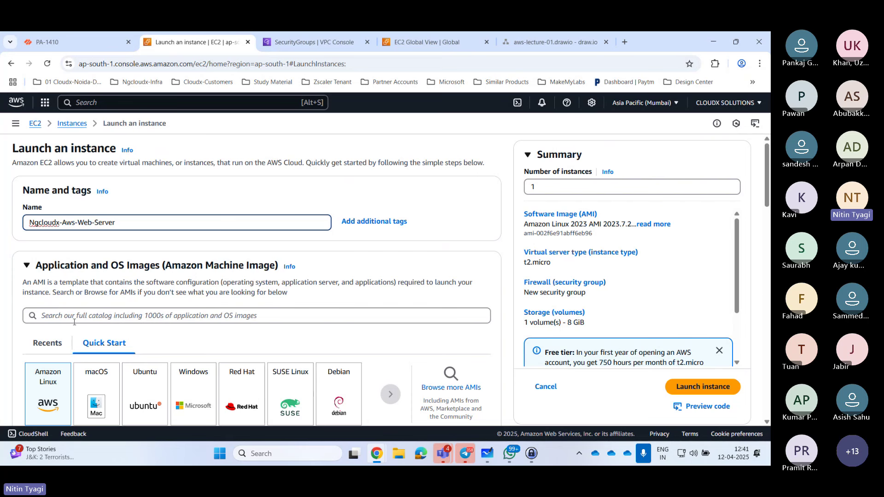
Choose the Ubuntu Server 24.04 LTS (HVM), SSD Volume Type image for the instance and review its details
scroll(94, 318, "down", 3)
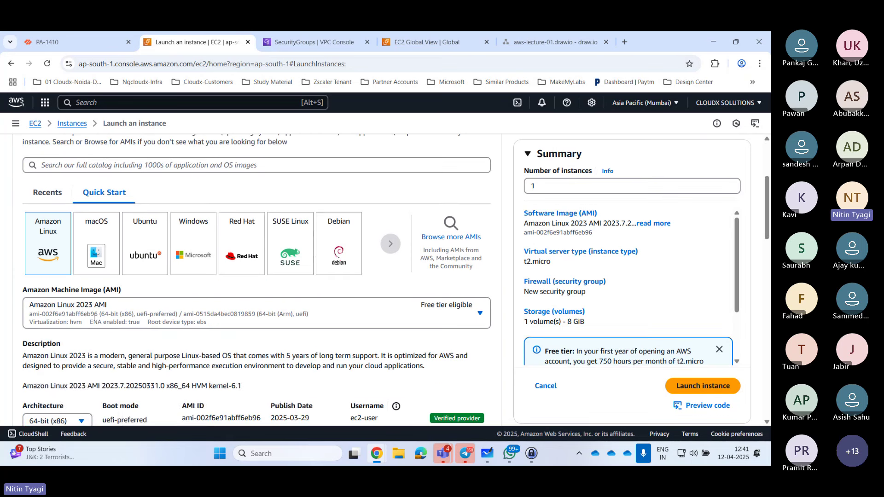
left_click(59, 163)
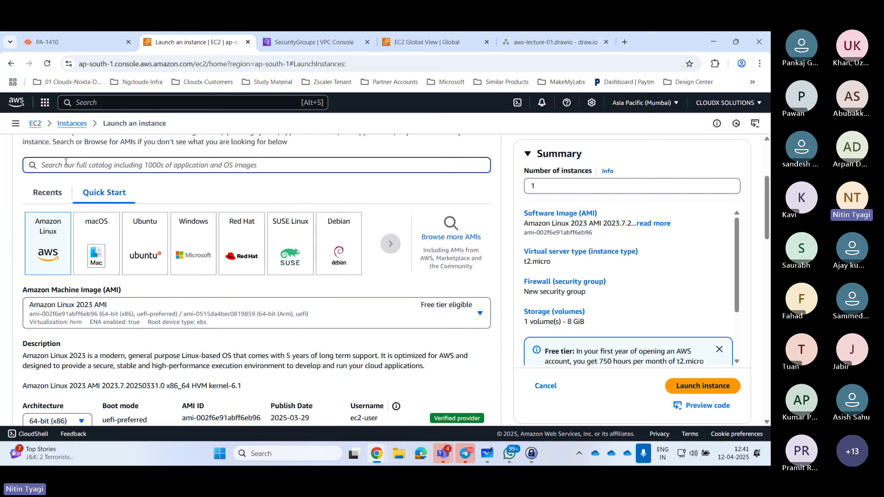
left_click(140, 254)
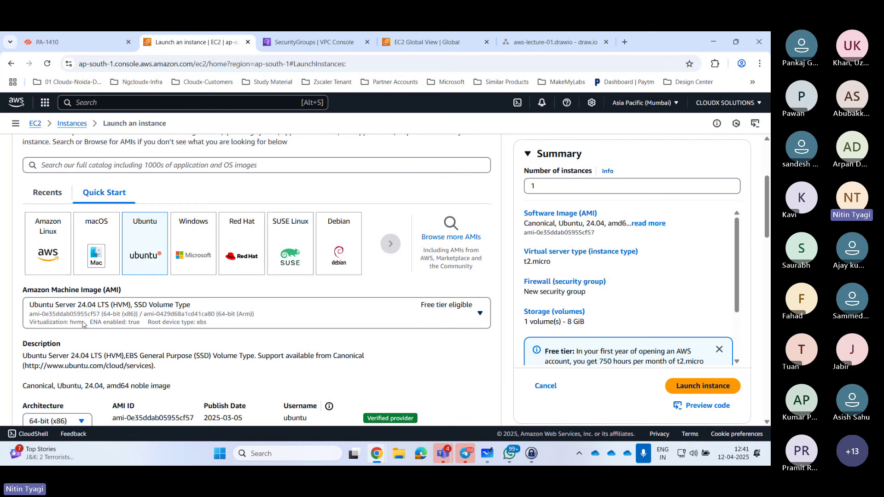
scroll(284, 336, "down", 1)
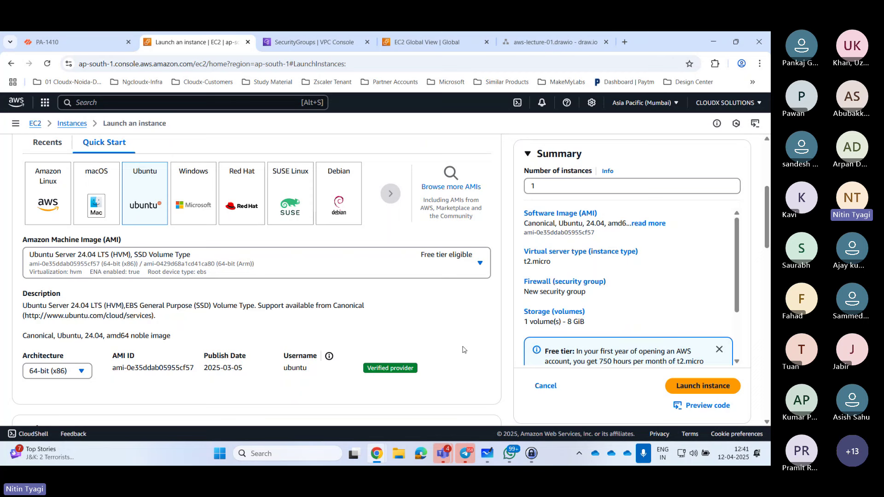
scroll(442, 362, "up", 2)
scroll(427, 367, "up", 1)
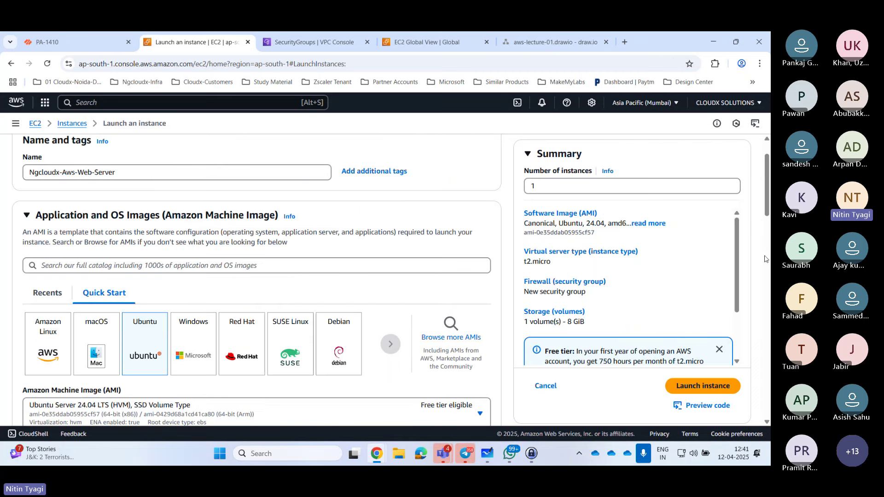
Compare the available EC2 instance types and confirm t2.micro for the instance
left_click_drag(767, 189, 767, 243)
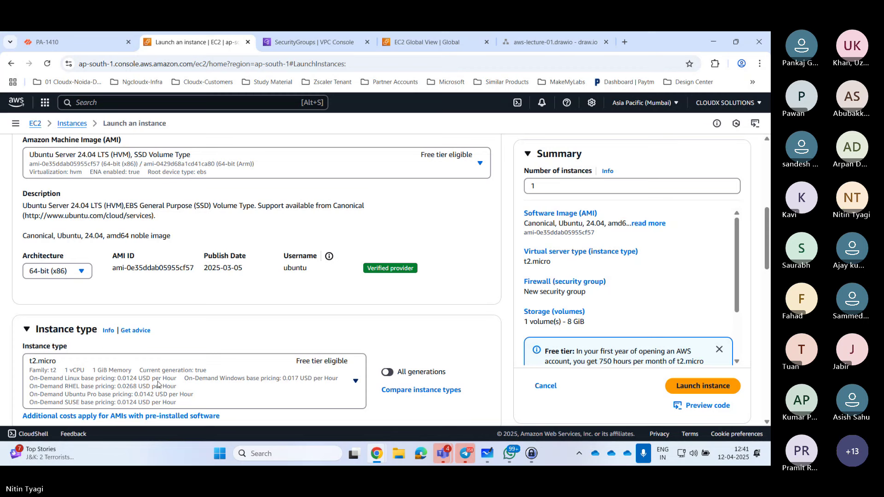
left_click(418, 390)
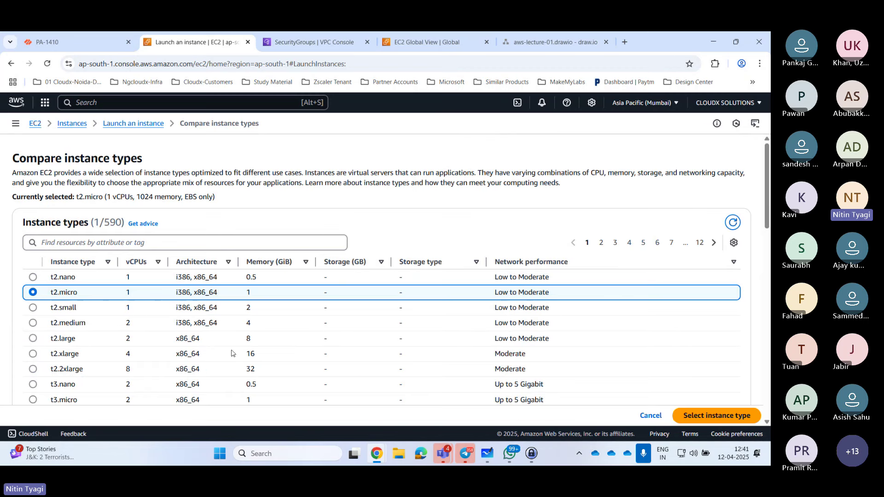
left_click_drag(768, 188, 767, 203)
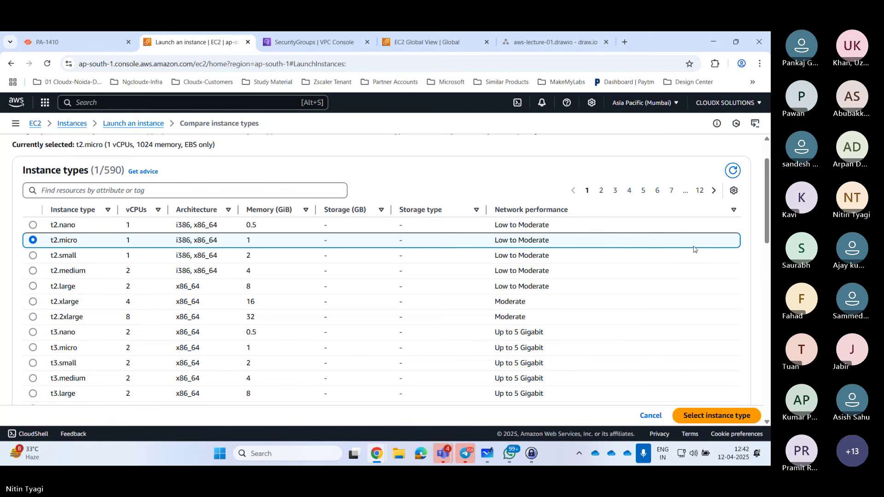
left_click_drag(766, 213, 767, 264)
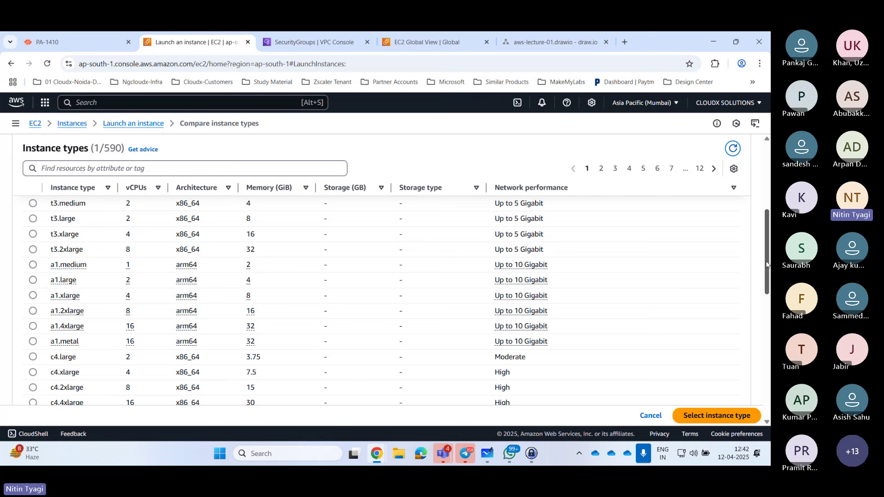
left_click_drag(766, 264, 769, 386)
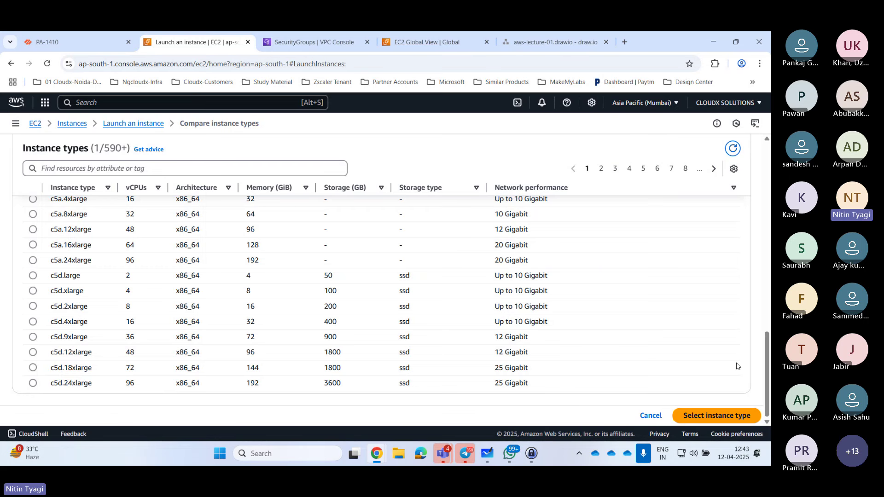
left_click_drag(767, 401, 766, 228)
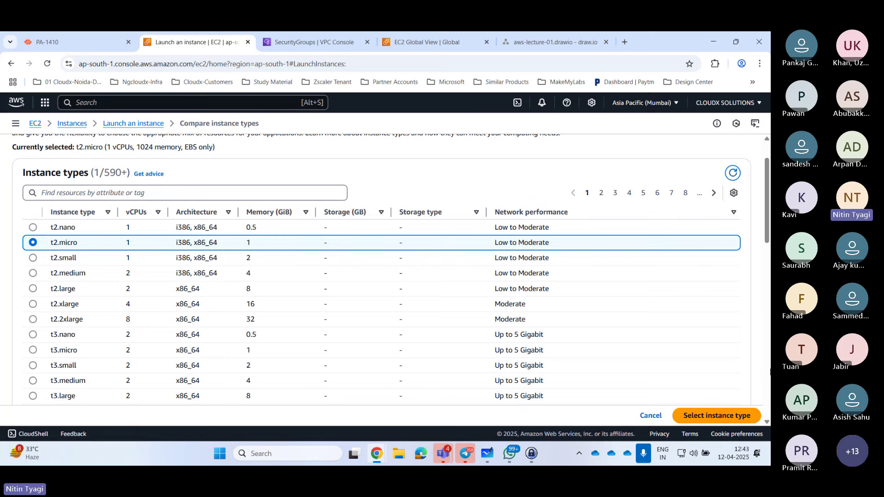
left_click(731, 420)
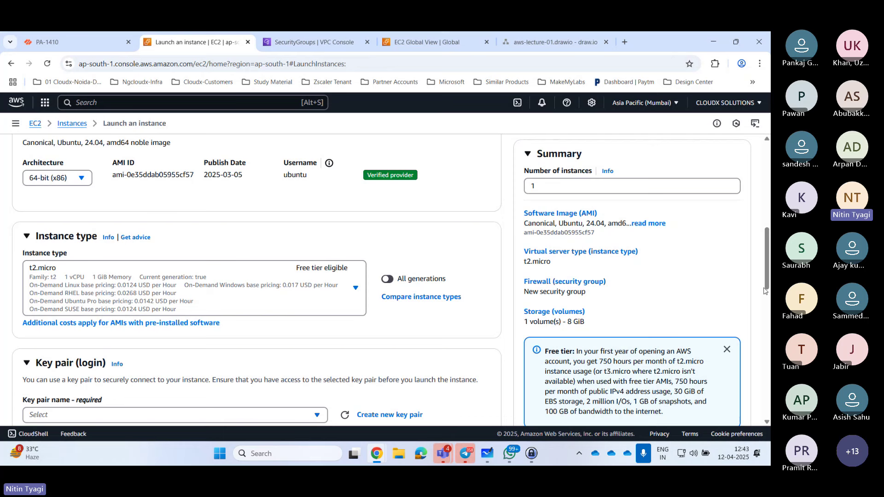
Create an RSA key pair named Ngcloudx-Aws-Key-Pair with the .ppk private key format for the instance login
left_click_drag(768, 263, 768, 298)
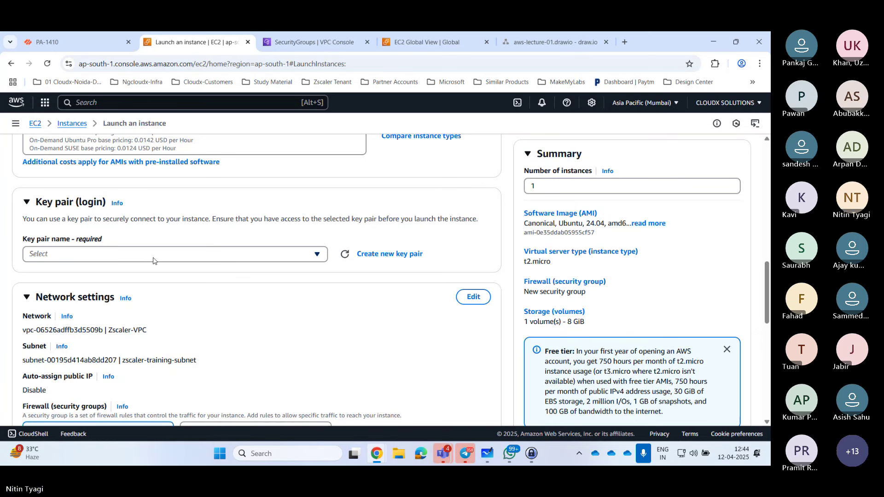
left_click(385, 254)
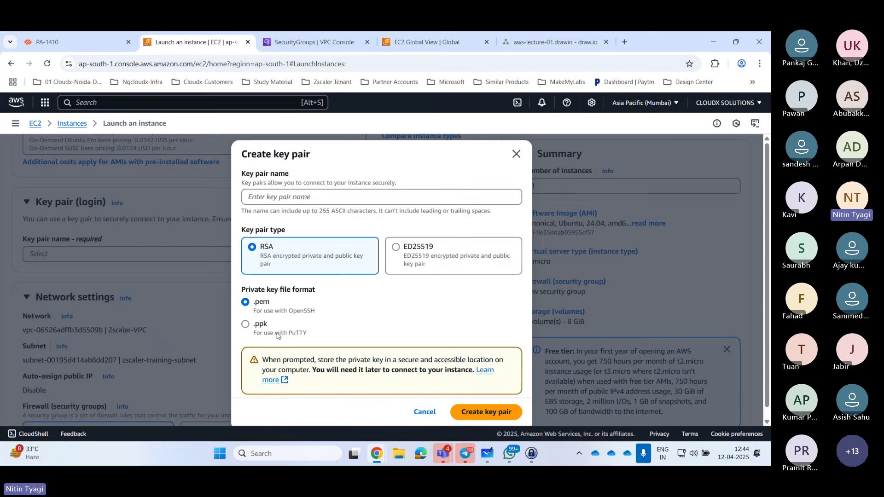
left_click(247, 326)
left_click(271, 198)
type("Ngcloudx")
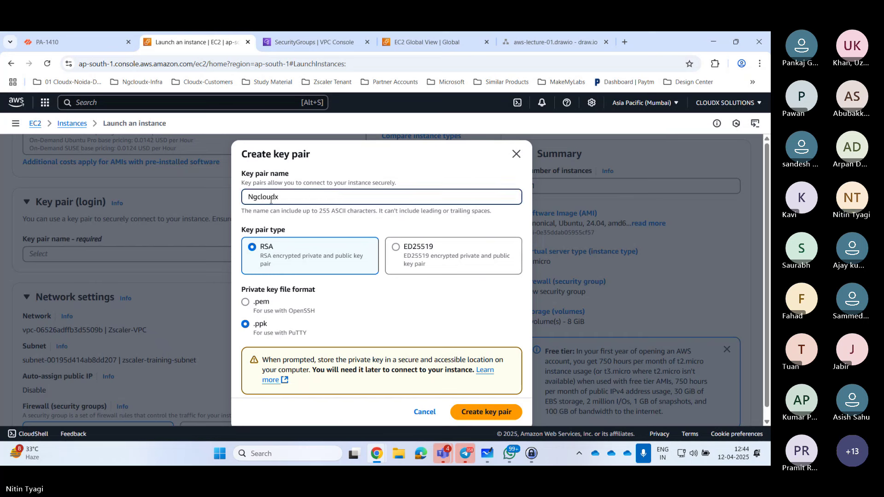
type("-Aws")
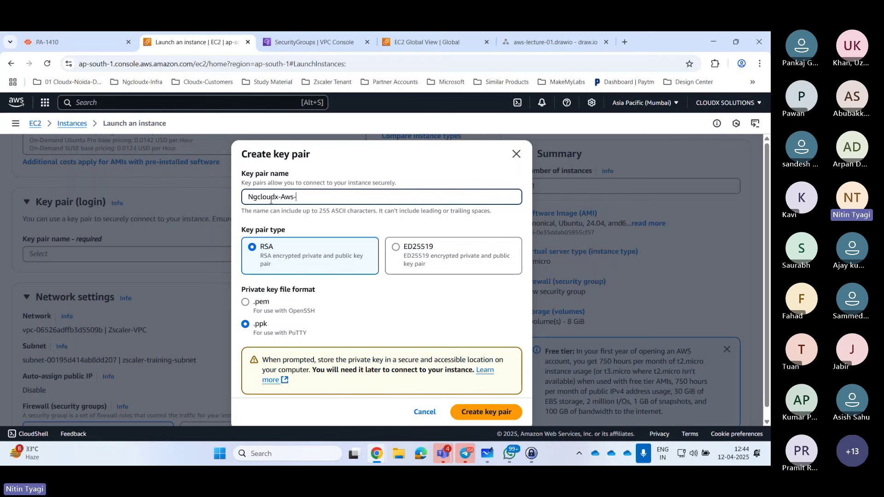
type("-Key-Pair")
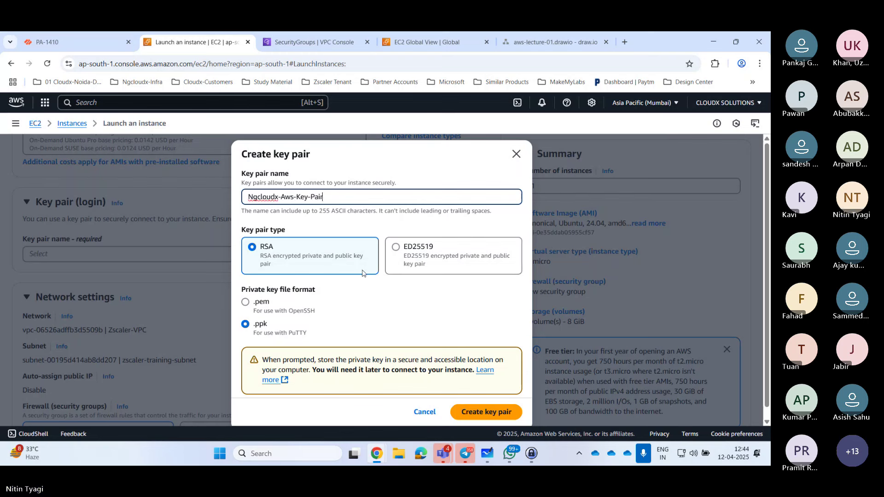
left_click(482, 403)
scroll(441, 247, "up", 2)
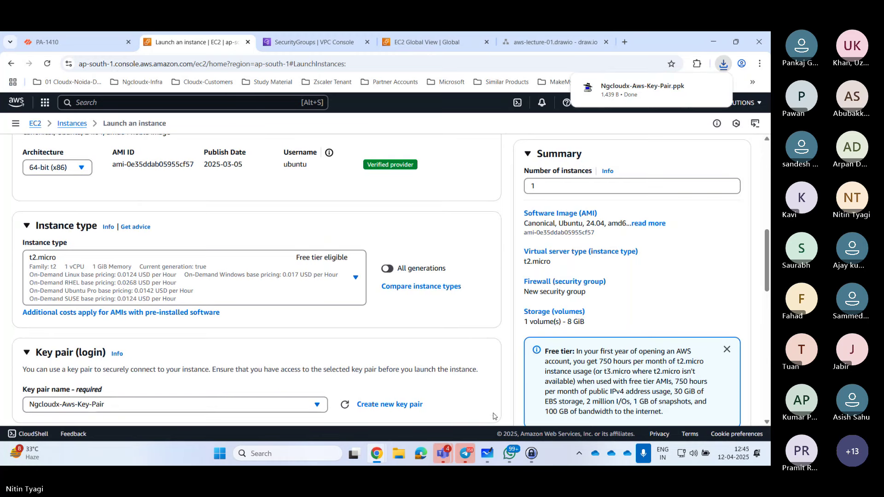
mouse_move(648, 92)
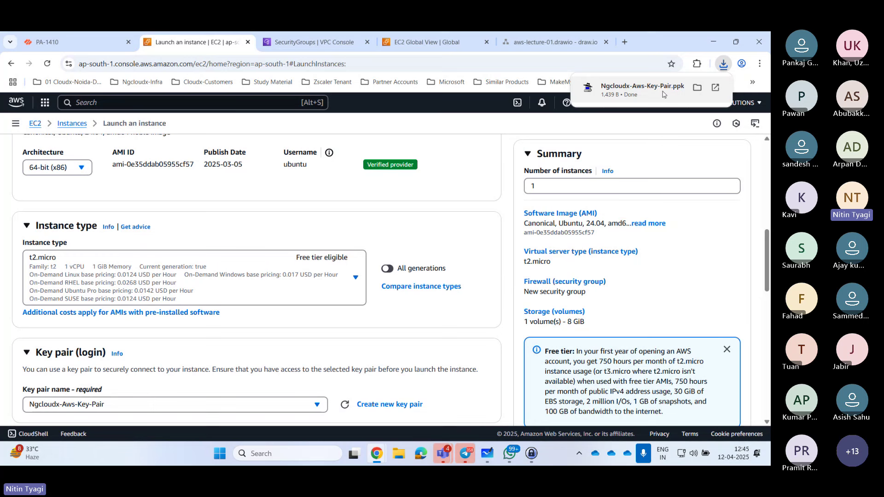
Open the instance's network settings for editing
left_click_drag(768, 281, 768, 306)
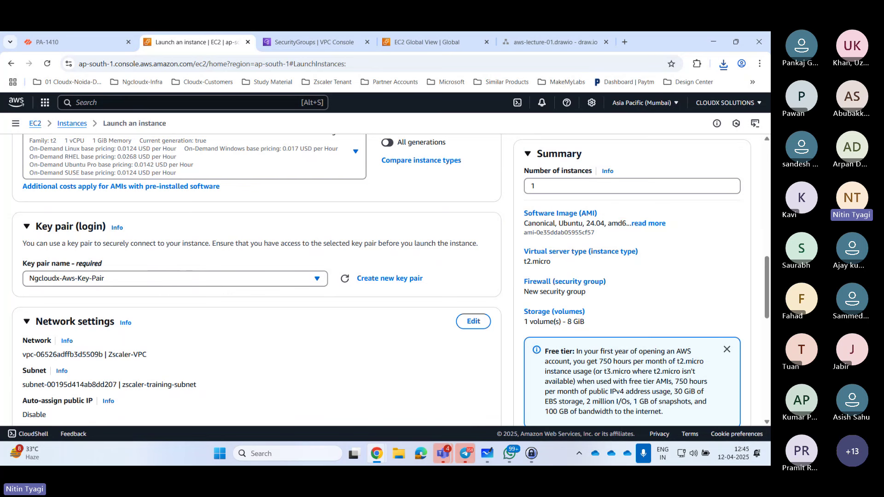
scroll(63, 273, "down", 2)
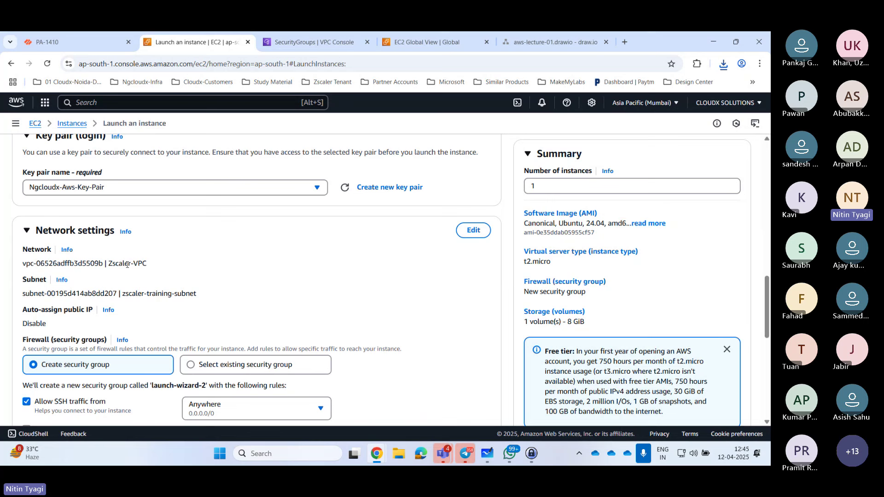
left_click(483, 234)
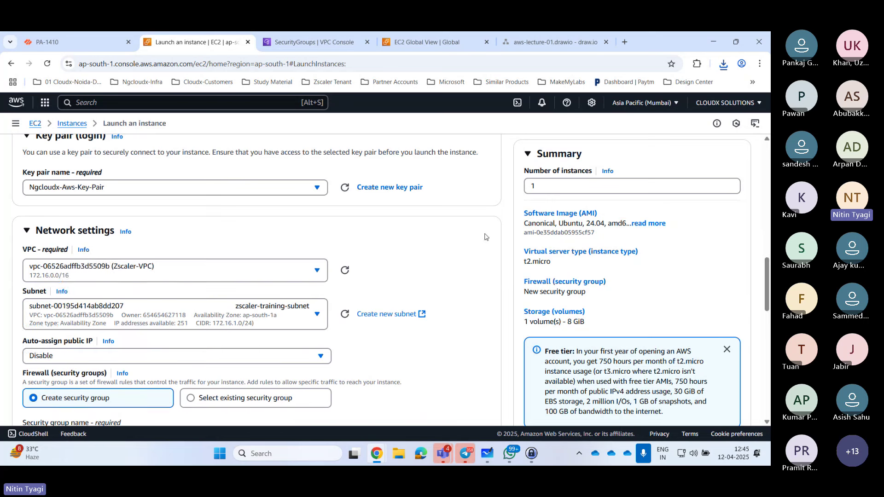
Set the instance's VPC to Ngcloudx-Aws-vpc and keep the Ngcloudx-Aws-subnet-public1-ap-south-1a subnet selected
left_click(310, 271)
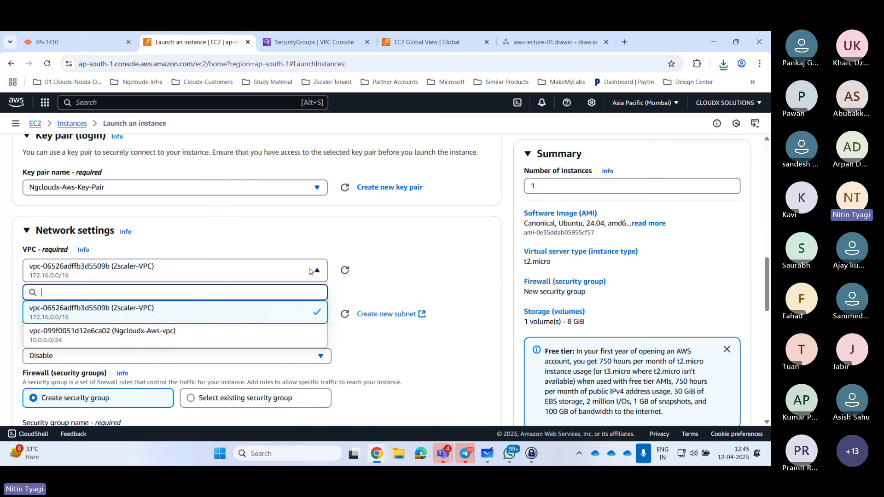
left_click(159, 341)
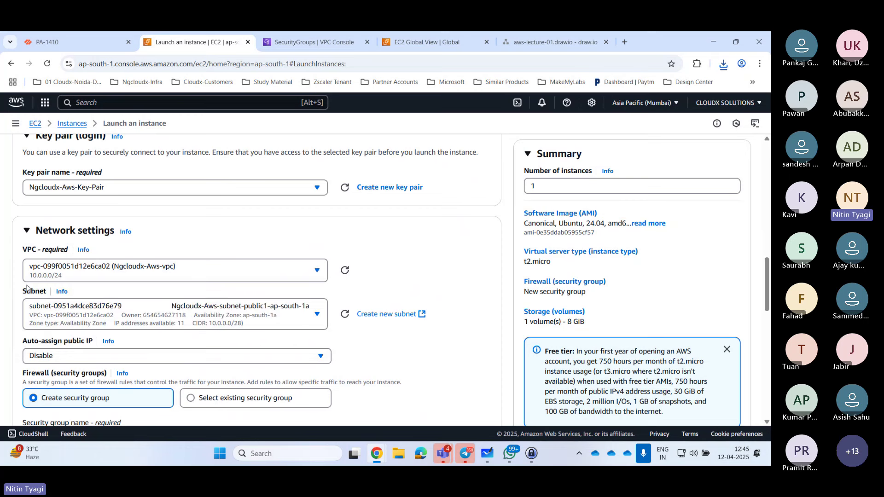
scroll(113, 276, "up", 2)
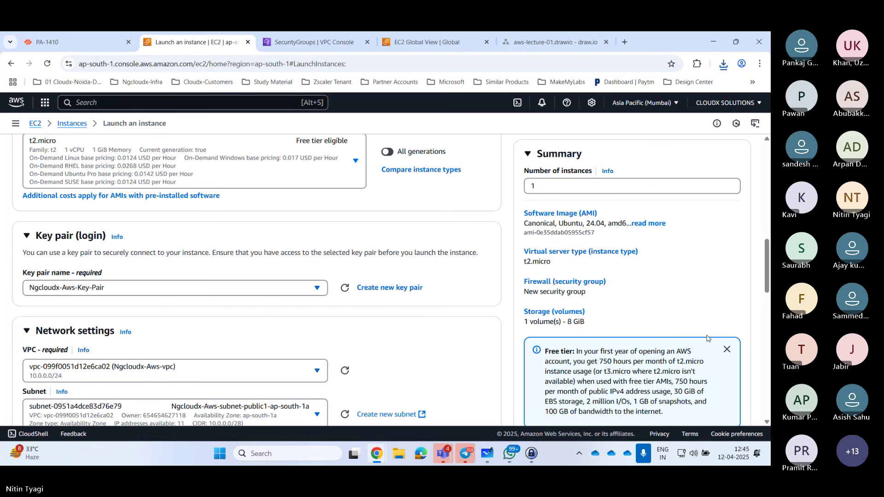
scroll(768, 252, "down", 4)
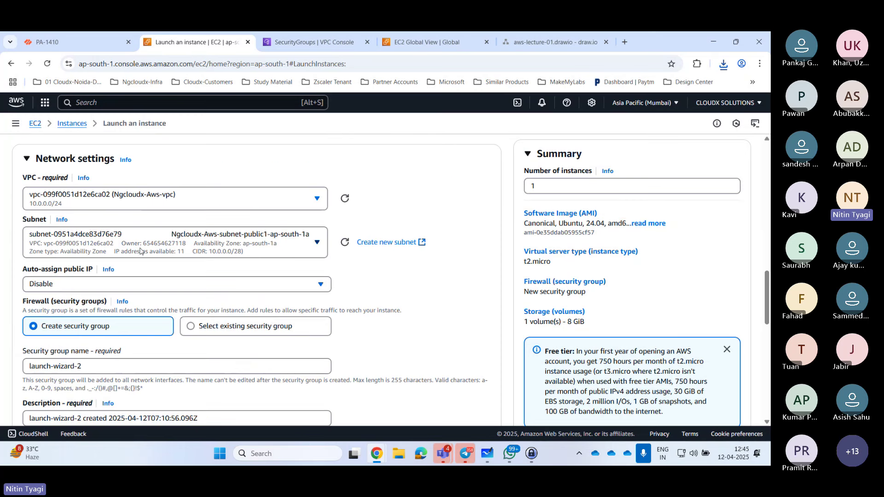
left_click(316, 249)
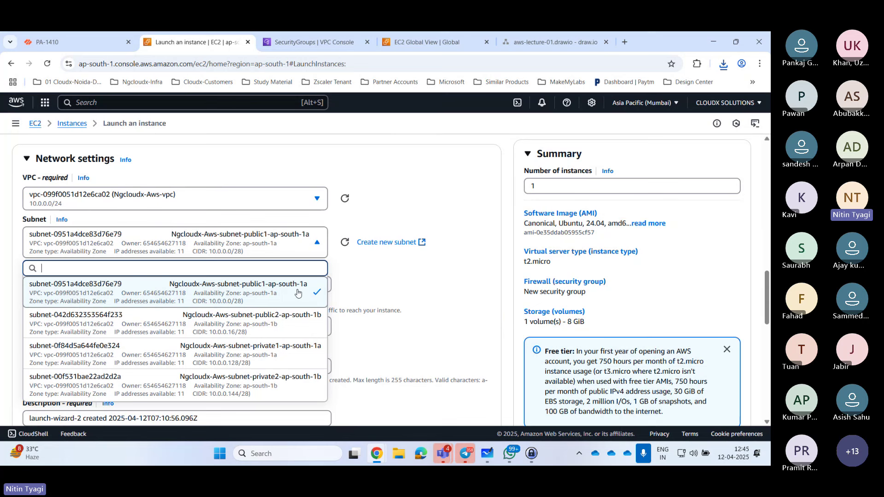
left_click(234, 297)
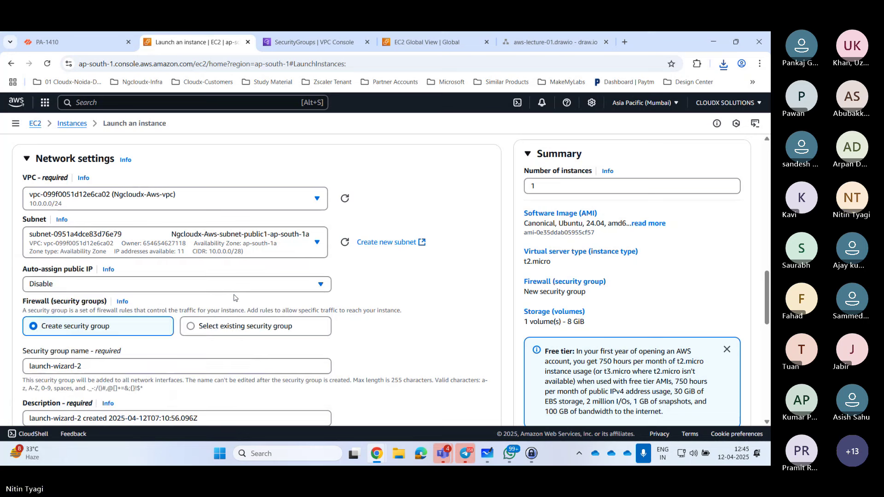
Enable auto-assignment of a public IP in the instance's network settings
scroll(115, 285, "up", 1)
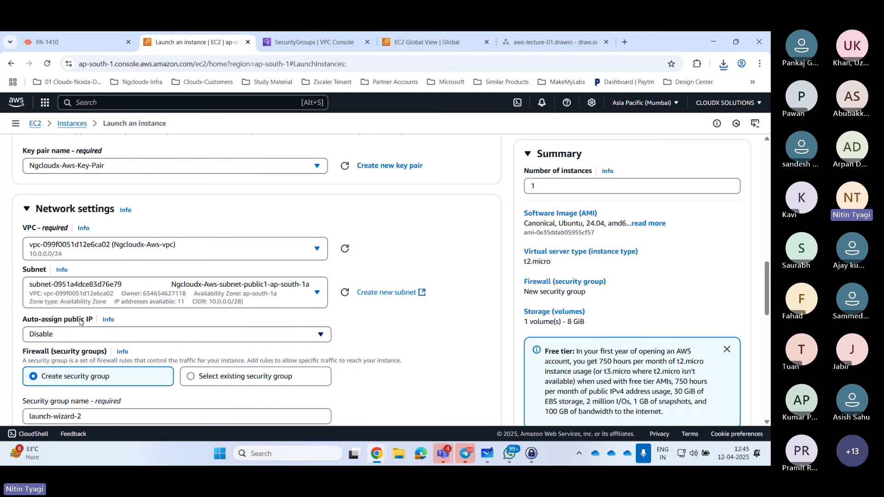
left_click(299, 337)
scroll(299, 313, "down", 1)
left_click(248, 324)
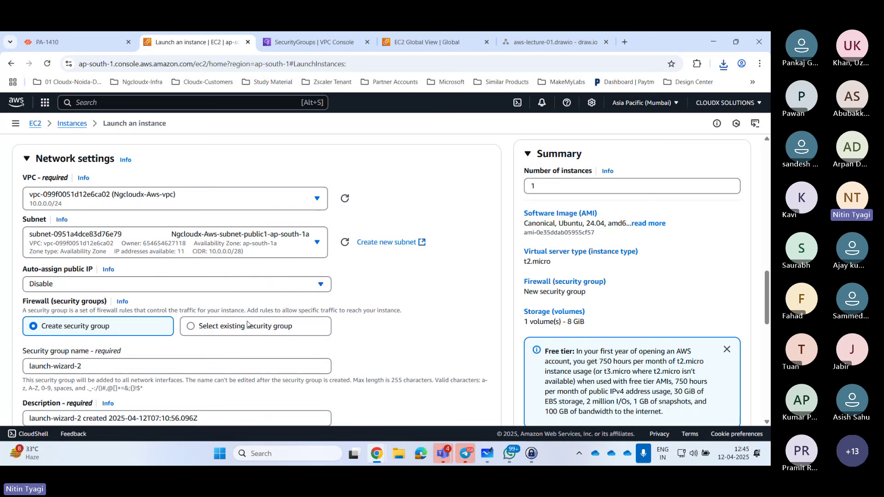
left_click(208, 286)
left_click(112, 301)
scroll(200, 338, "up", 2)
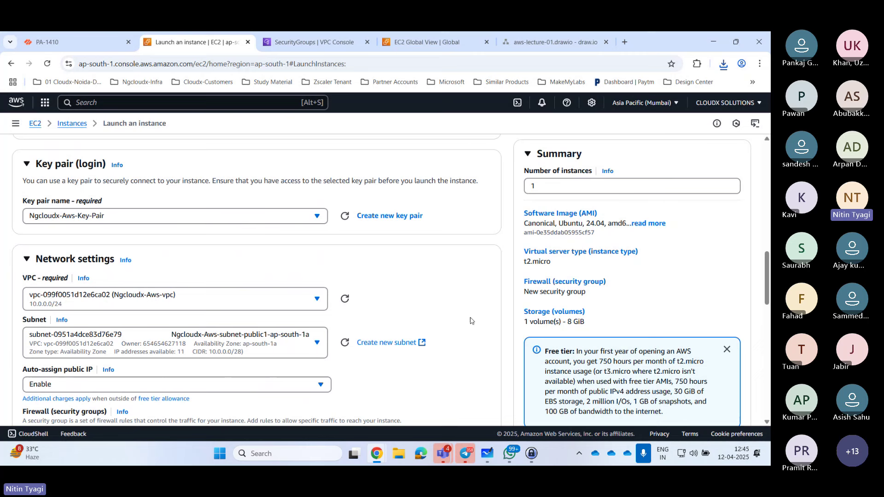
Use an existing security group for the instance's firewall and select Ngcloudx-Aws-SG
left_click_drag(767, 277, 768, 315)
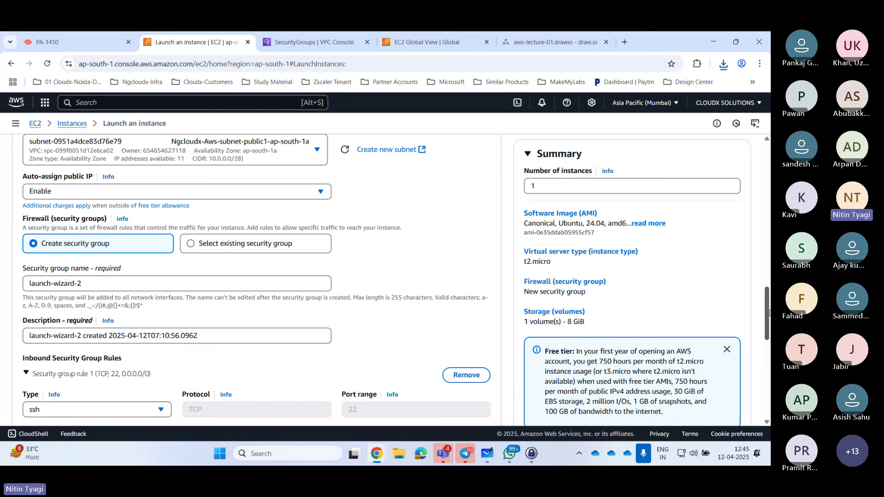
scroll(174, 246, "up", 2)
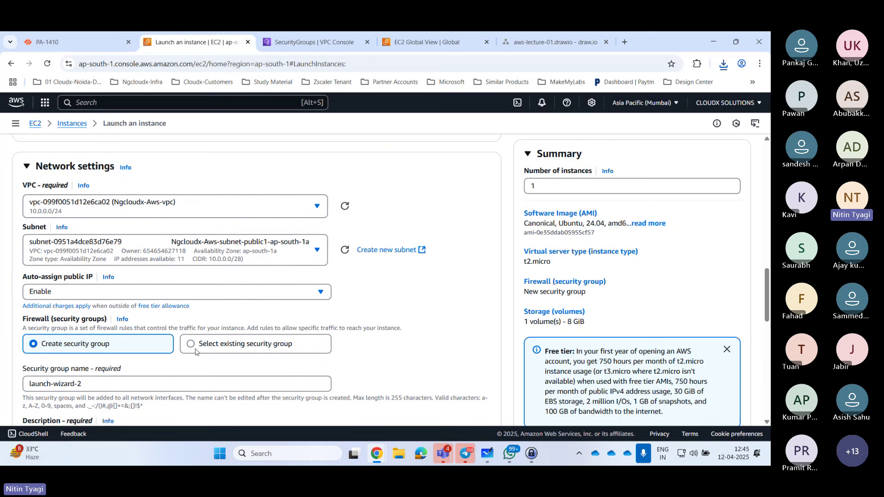
left_click(195, 351)
left_click(322, 385)
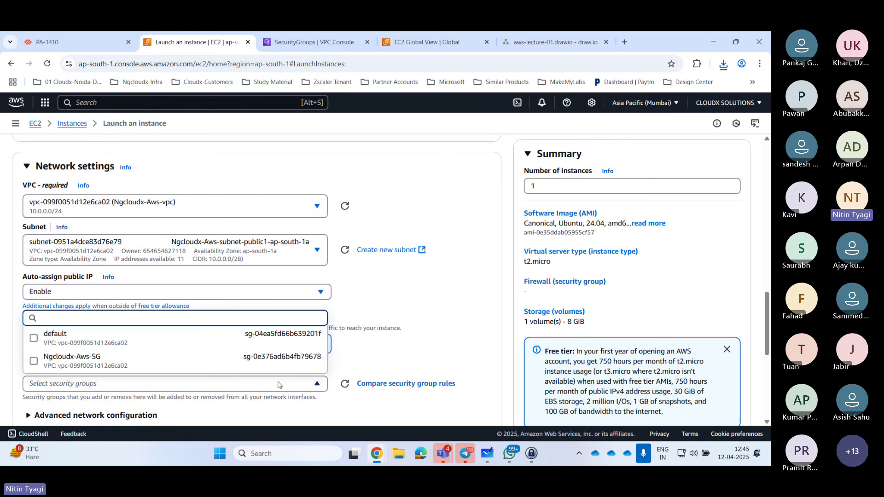
left_click(118, 364)
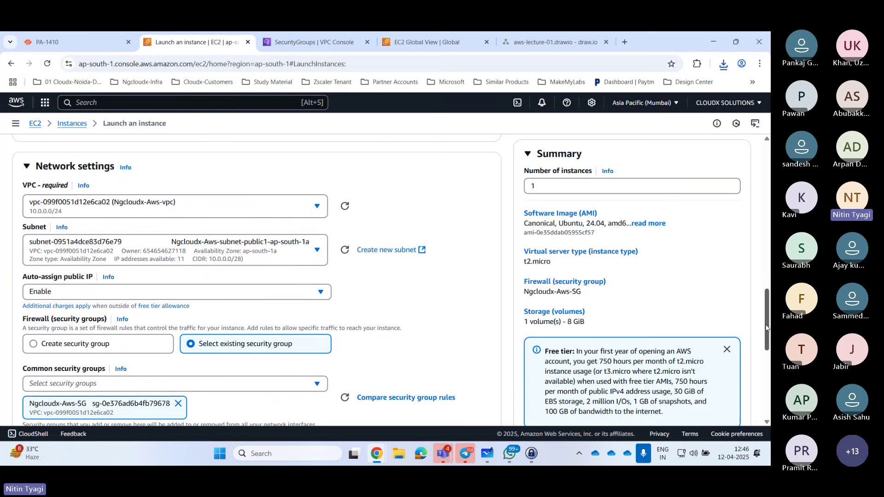
scroll(682, 338, "down", 5)
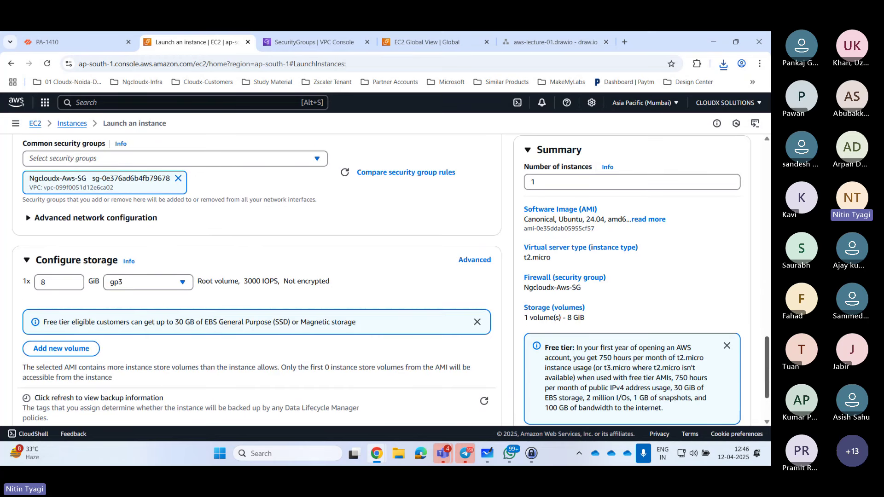
Examine the advanced network configuration options for network interface 1, and collapse the section again
left_click(97, 217)
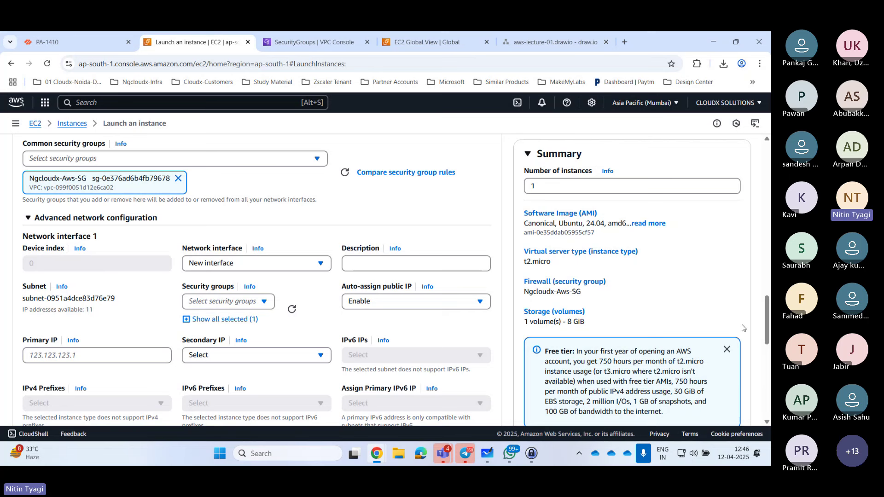
left_click_drag(768, 315, 768, 349)
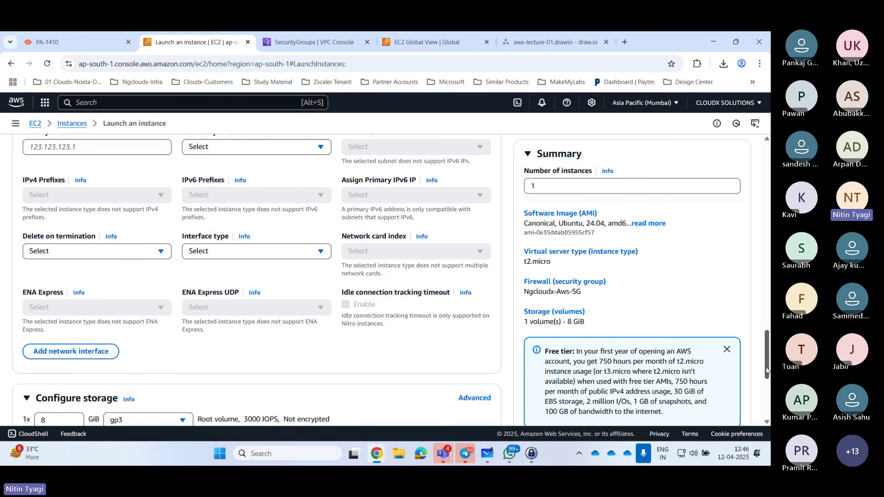
left_click_drag(768, 368, 768, 321)
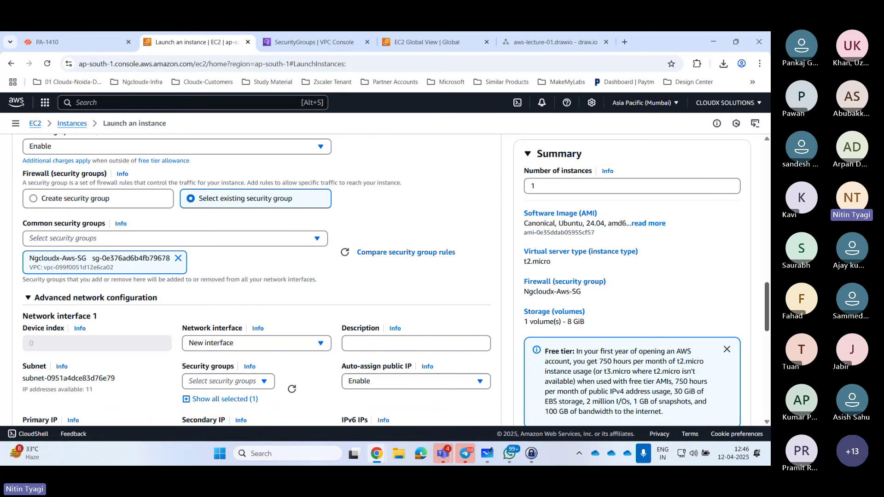
left_click(35, 298)
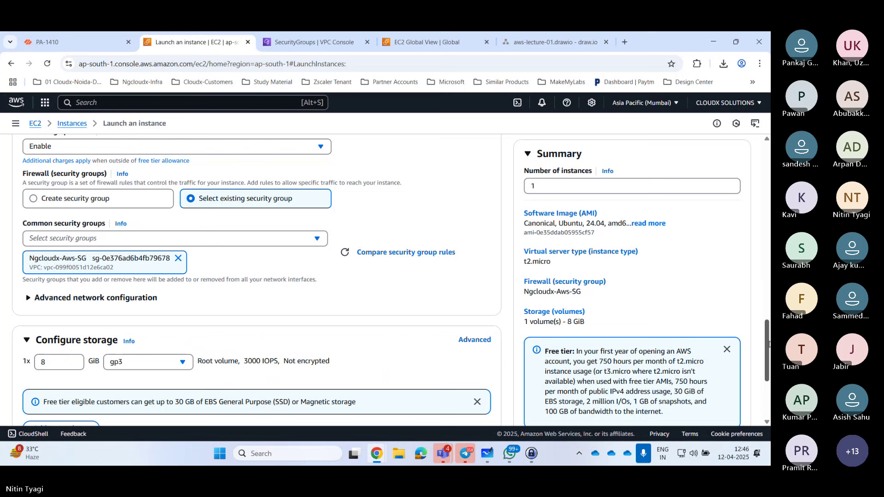
Review the root volume's storage settings and the available volume types without changing them
left_click_drag(768, 343, 768, 374)
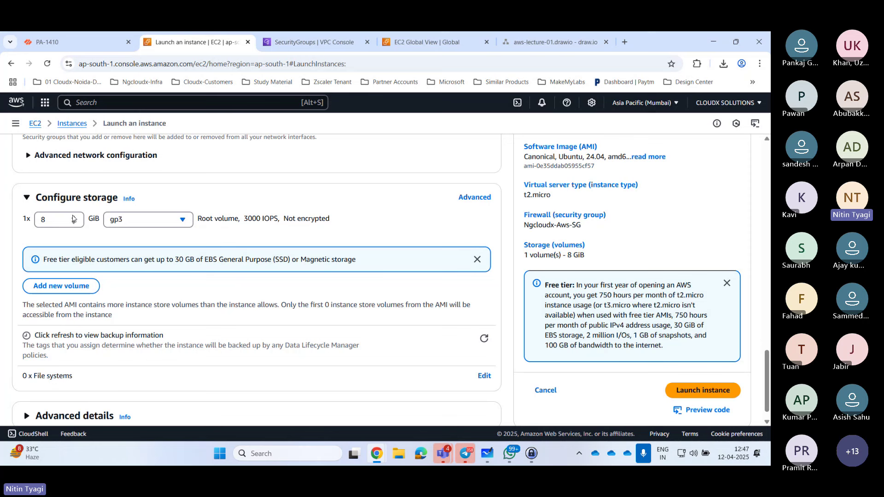
left_click(178, 220)
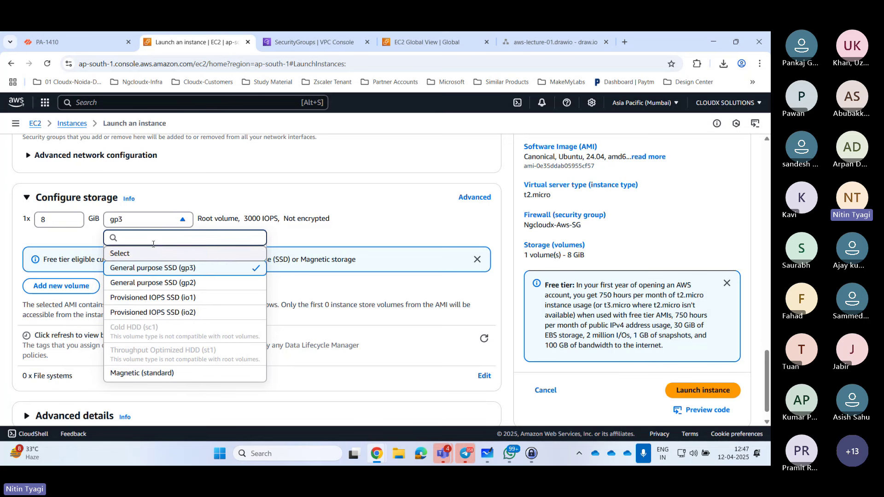
left_click(370, 201)
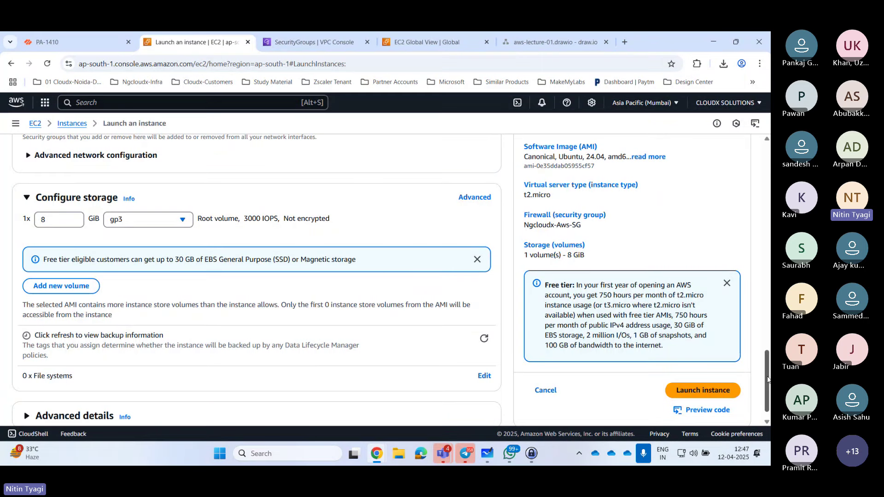
Expand the advanced details of the instance and look through the settings there
scroll(767, 380, "down", 1)
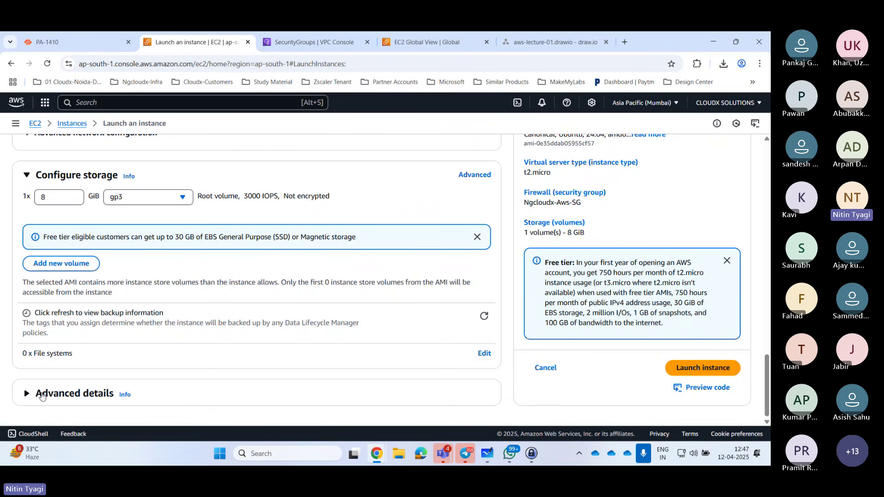
left_click(42, 396)
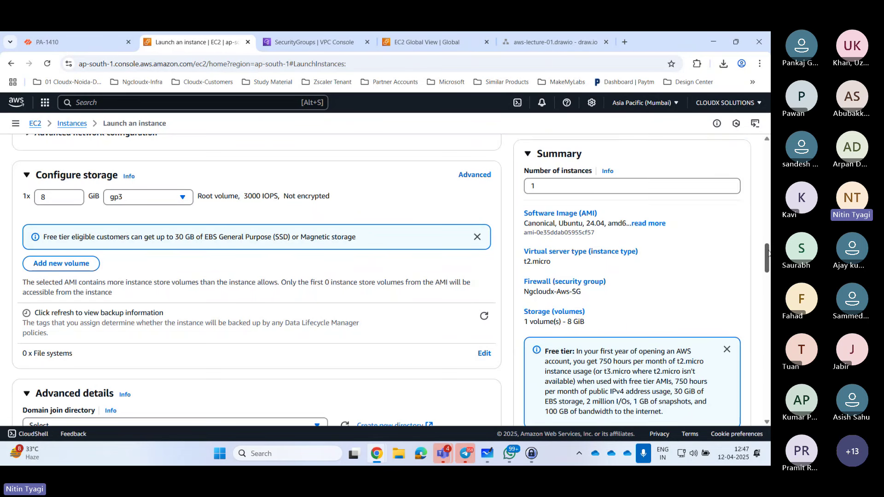
left_click_drag(769, 253, 768, 277)
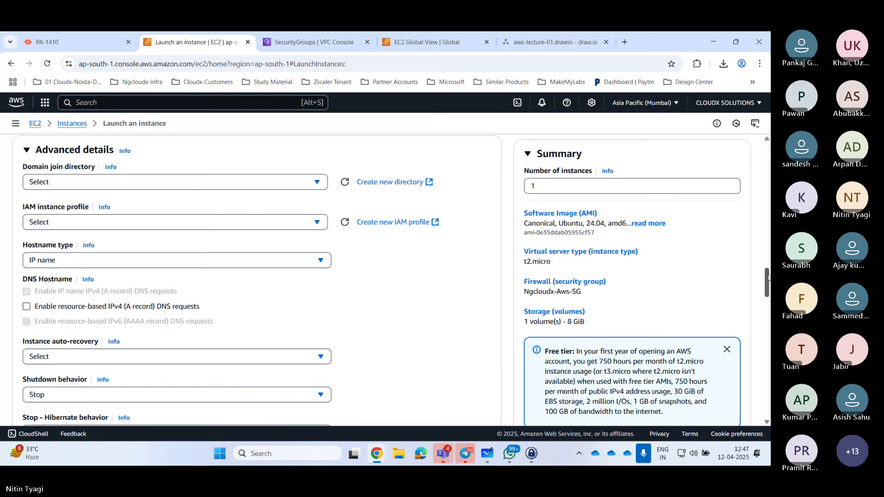
left_click_drag(768, 276, 768, 418)
Launch the instance and, after viewing the launch log, open its entry in the instances list
left_click(703, 368)
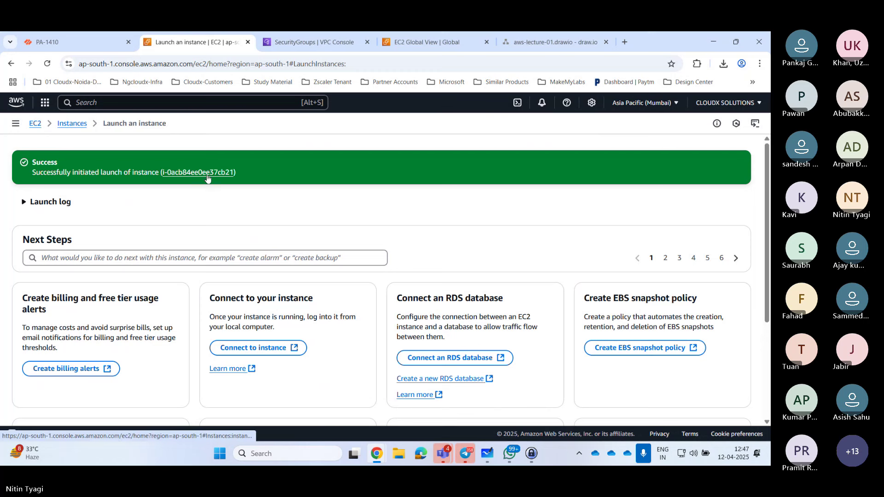
left_click(31, 205)
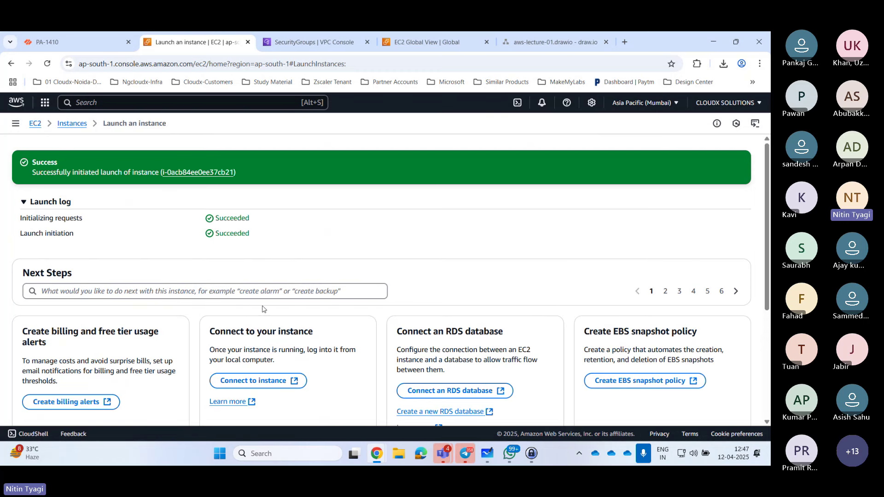
left_click(200, 173)
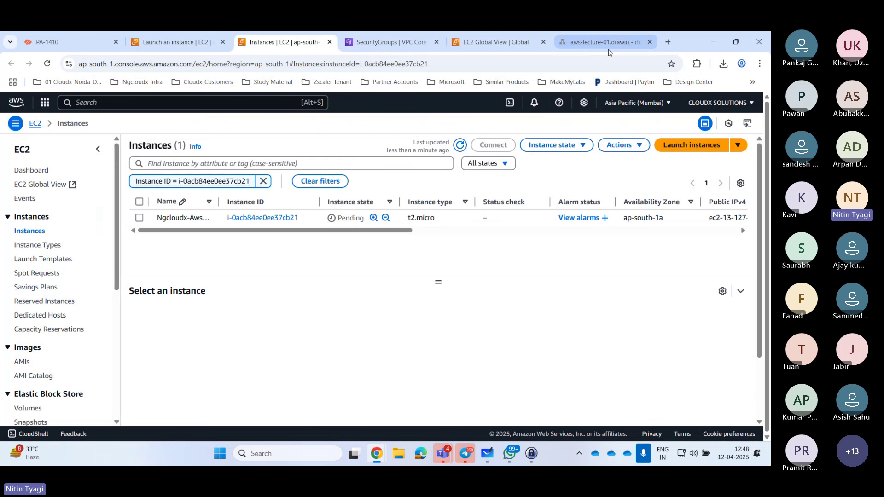
Switch to the aws-lecture-01.drawio diagram in draw.io, search the shape library for "Server" and load more results
left_click(599, 42)
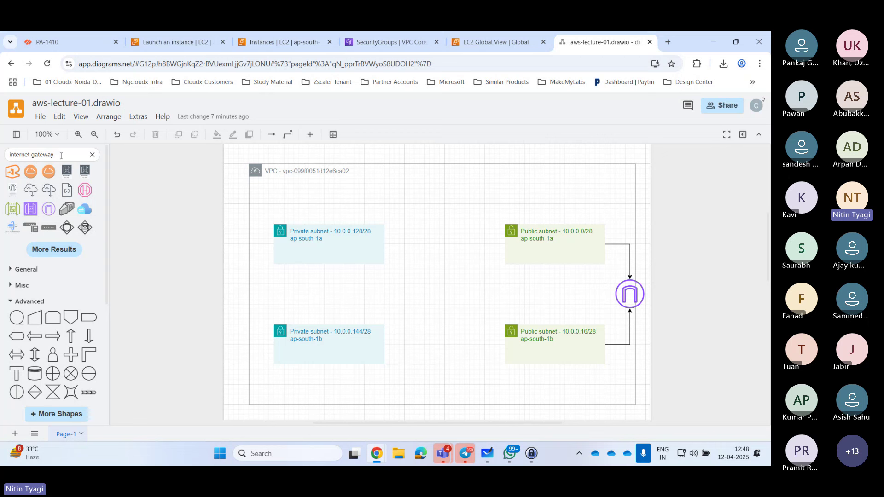
key("BackSpace")
key("ctrl+a")
key("BackSpace")
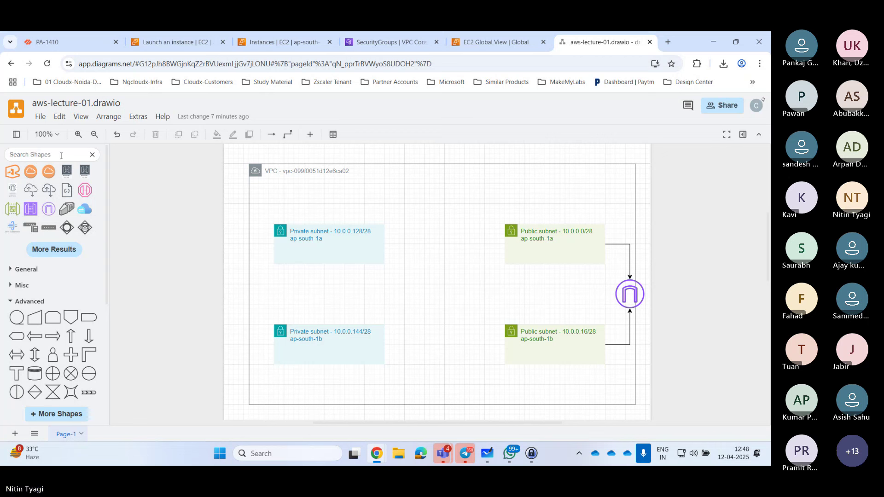
type("s")
key("Return")
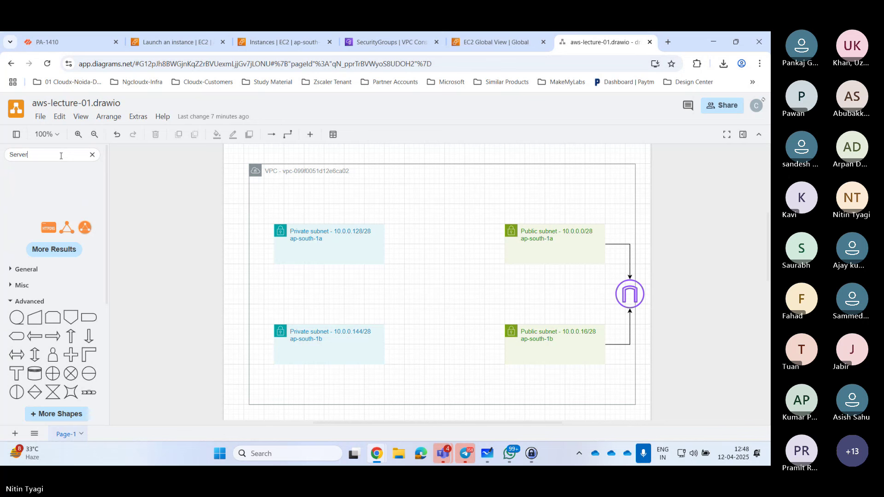
left_click(59, 253)
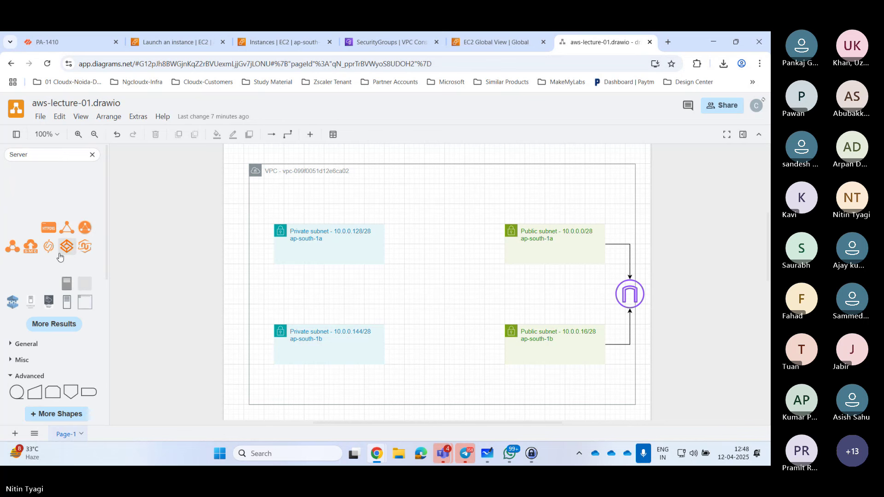
Add a Traditional Server shape between the ap-south-1a private and public subnets and connect it to the 10.0.0.0/28 public subnet
mouse_move(64, 311)
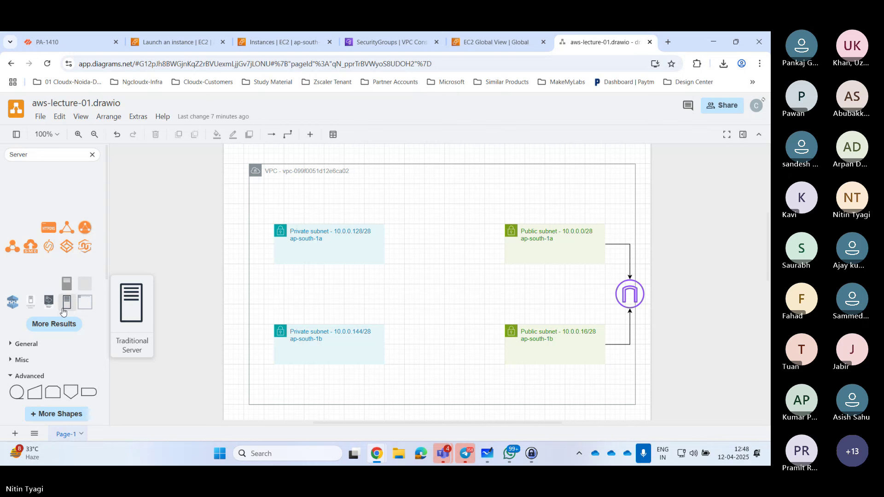
left_click(64, 312)
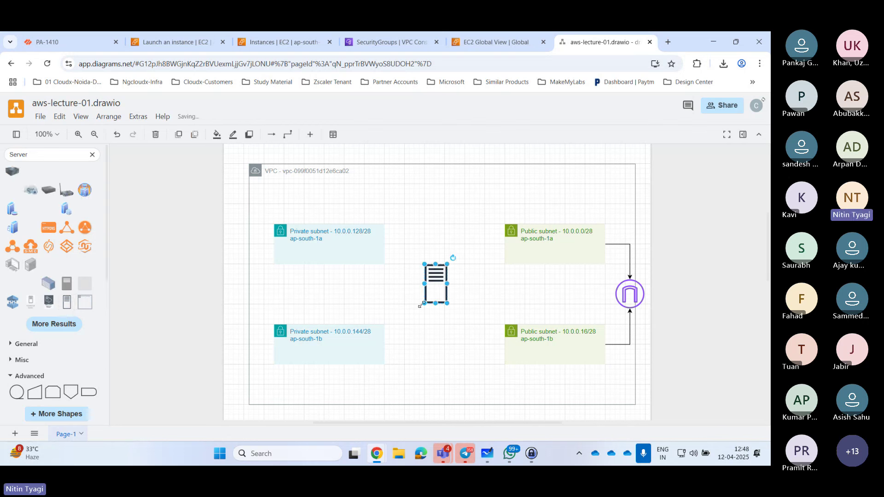
left_click_drag(437, 275, 445, 238)
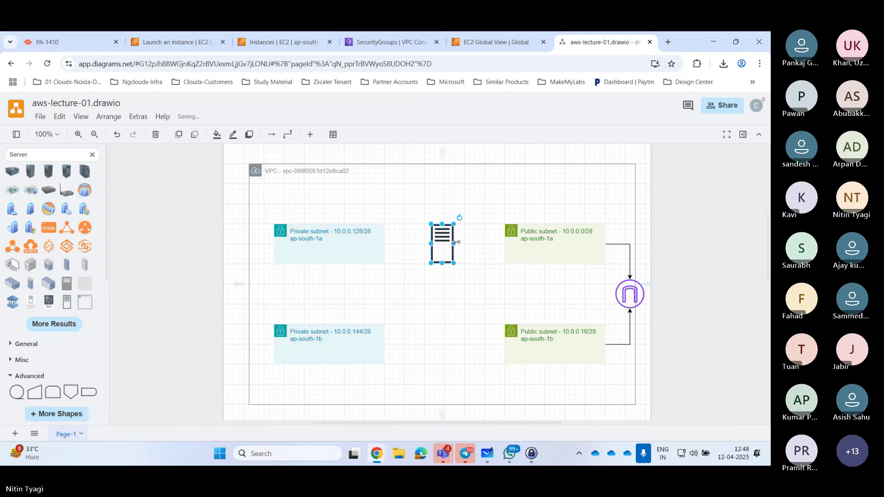
mouse_move(456, 242)
left_click_drag(464, 244, 511, 244)
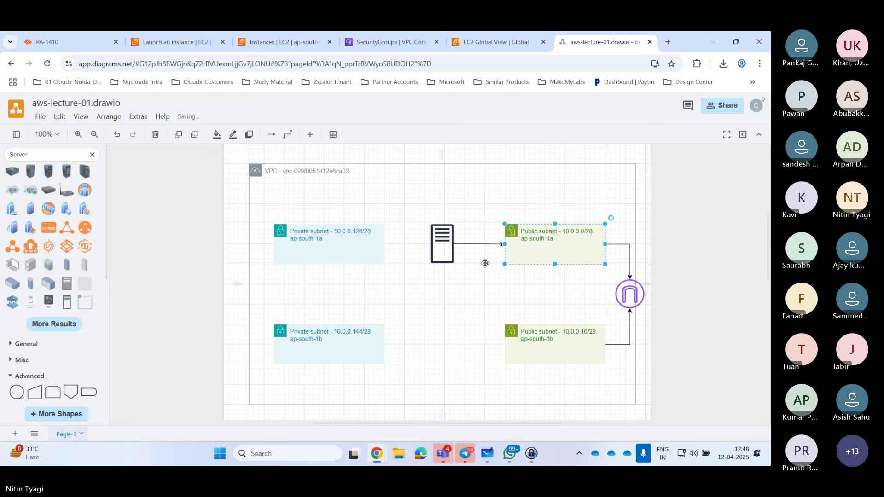
Switch to the EC2 instances list, refresh it and select the Ngcloudx-Aws-Web-Server instance
left_click(485, 263)
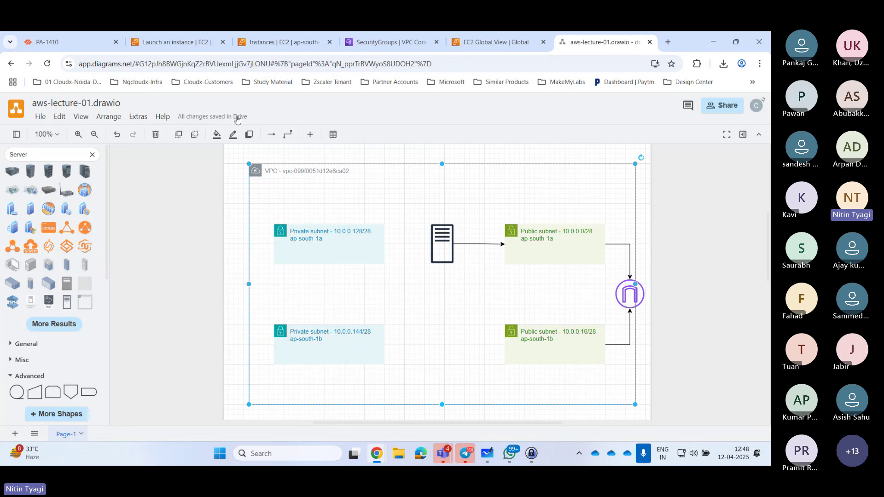
left_click(175, 42)
left_click(282, 43)
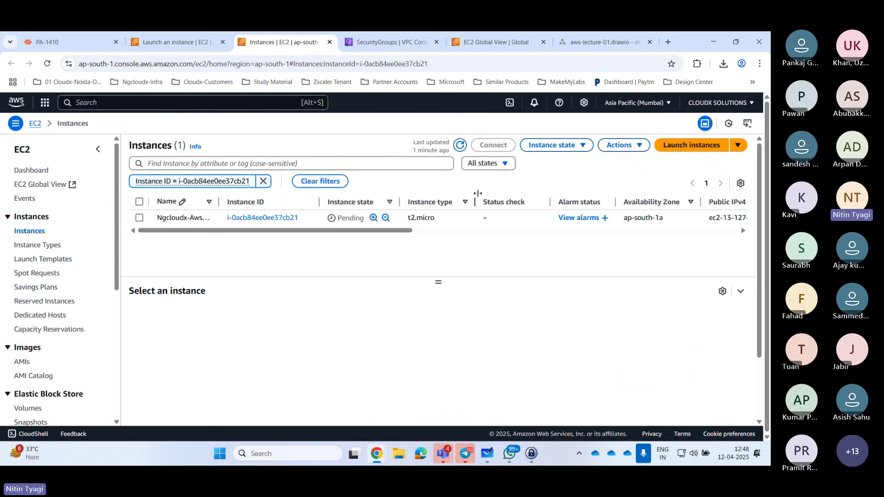
left_click(460, 146)
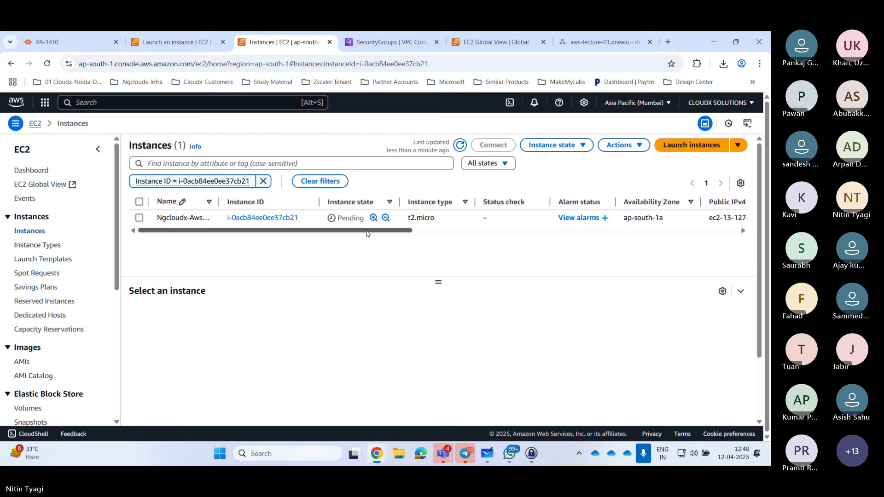
left_click_drag(367, 234, 501, 241)
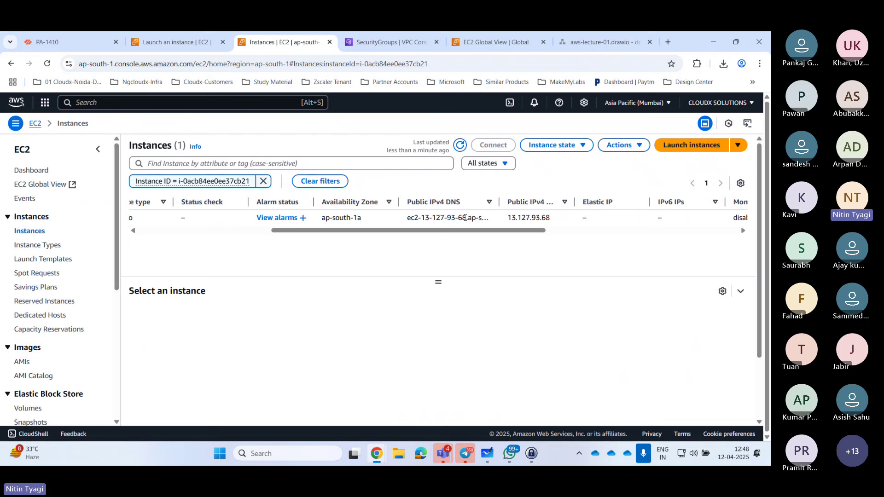
left_click(465, 218)
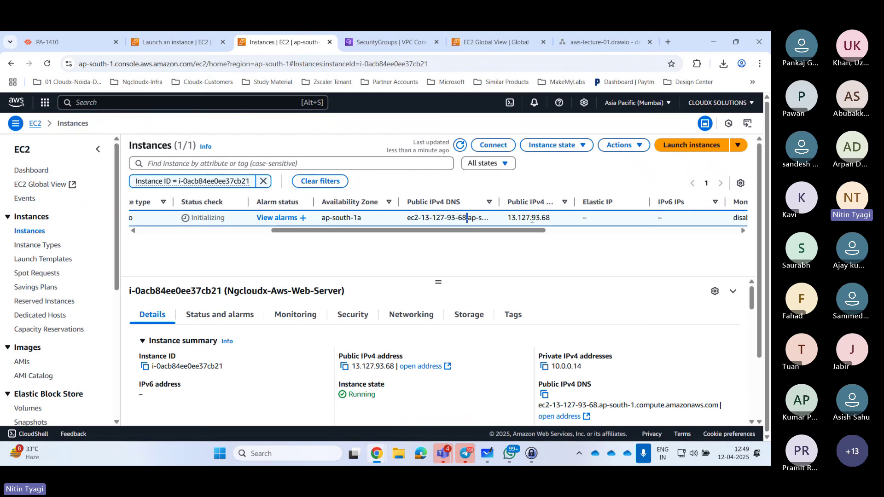
left_click_drag(515, 240, 351, 235)
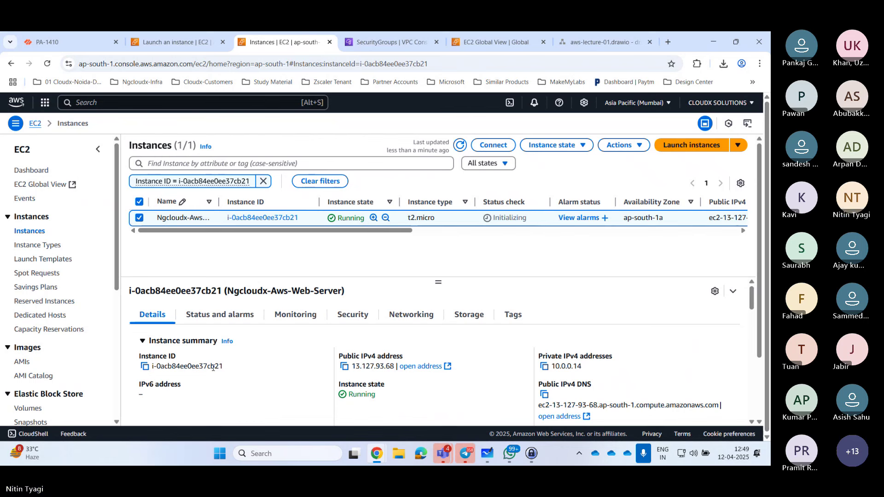
Look over the instance summary of Ngcloudx-Aws-Web-Server and copy its public IPv4 address
scroll(212, 370, "down", 1)
scroll(213, 371, "down", 1)
scroll(325, 369, "up", 1)
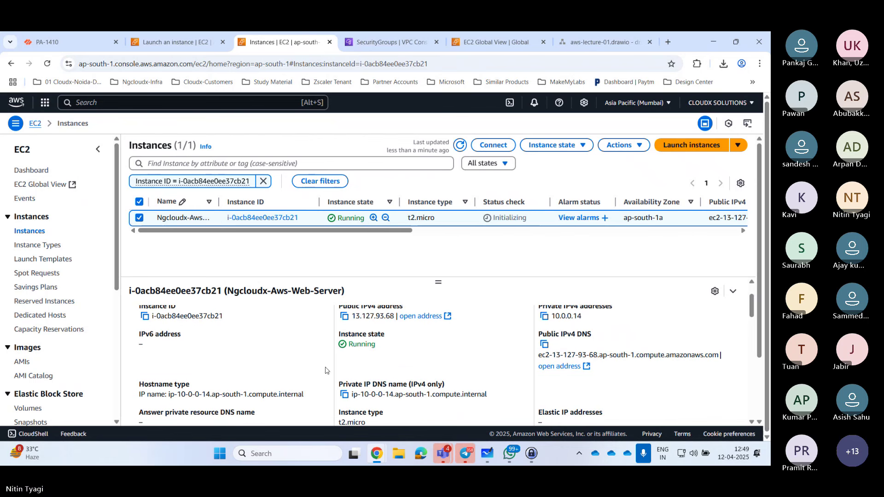
scroll(326, 369, "down", 1)
scroll(514, 352, "up", 1)
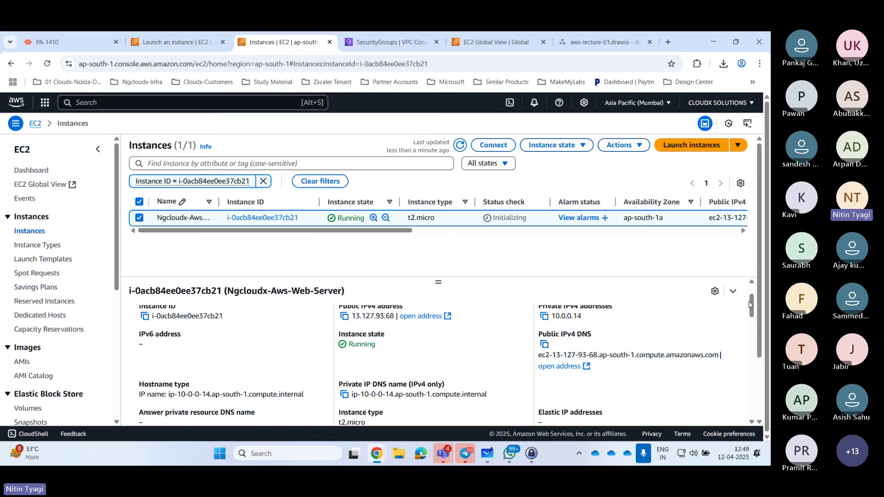
scroll(751, 304, "up", 1)
left_click(344, 354)
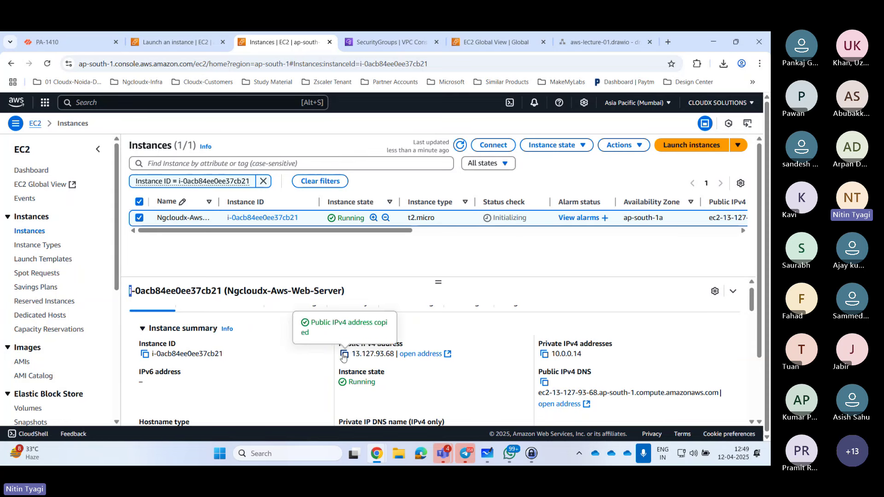
Open Command Prompt, ping the copied public address 13.127.93.68 and minimize the window
left_click(295, 454)
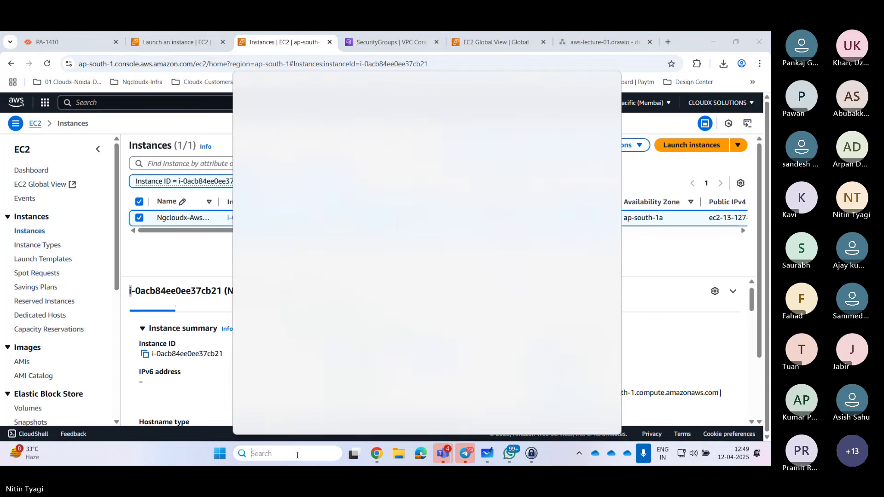
type("cmd")
key("Return")
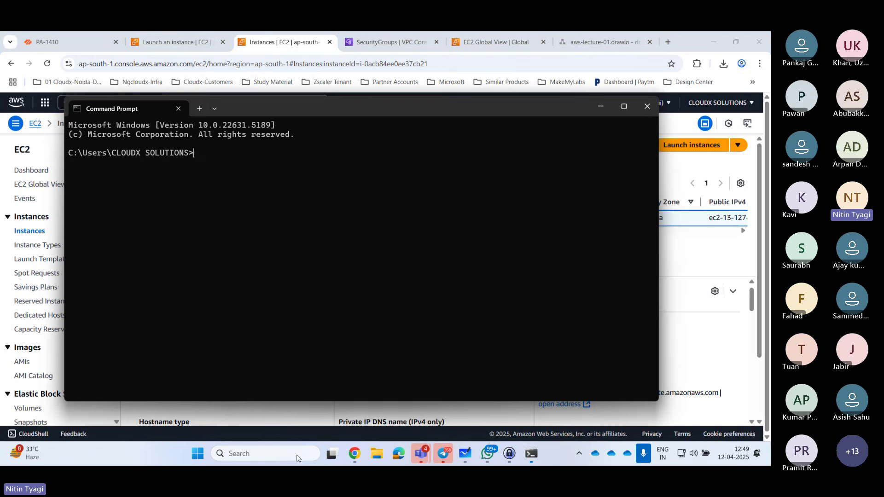
type("ping")
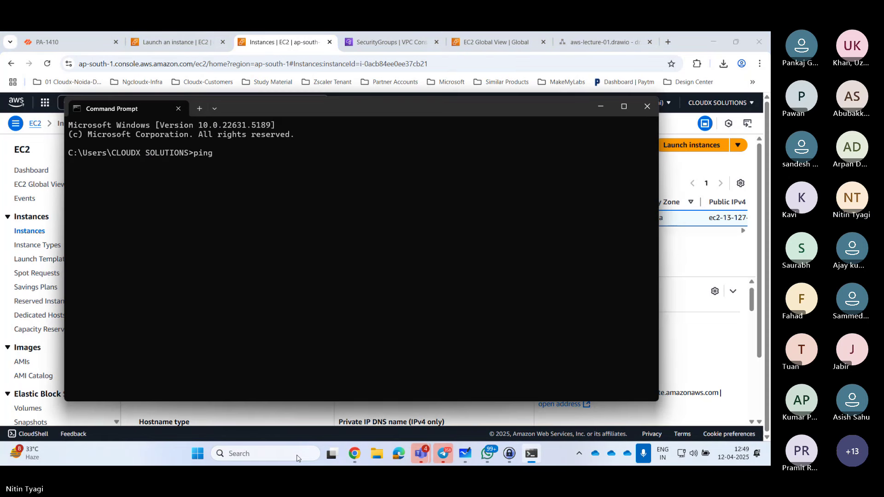
key("ctrl+v")
key("Return")
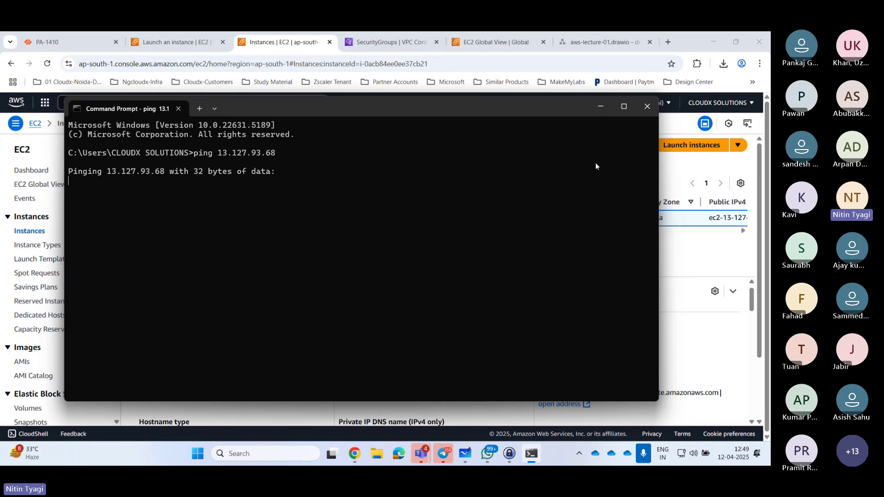
left_click(601, 107)
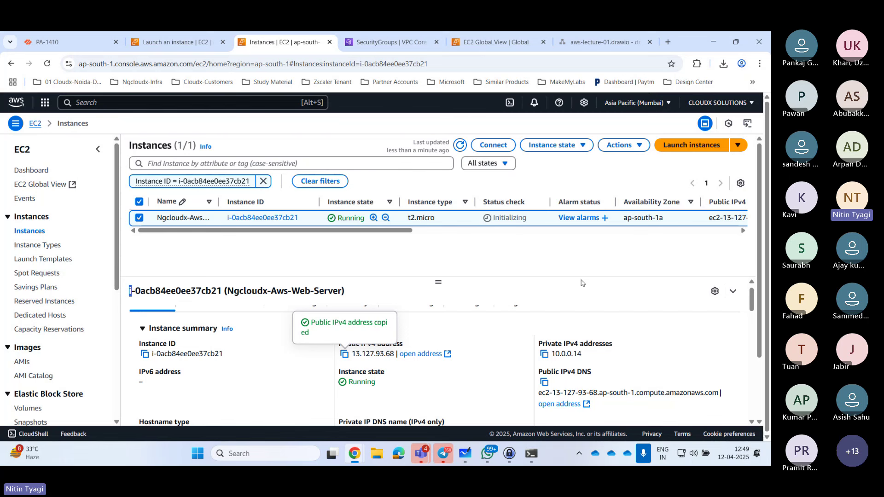
Examine the rest of the instance's details and its address, security group and key name columns in the instances list
left_click_drag(758, 327, 764, 374)
left_click_drag(752, 303, 752, 407)
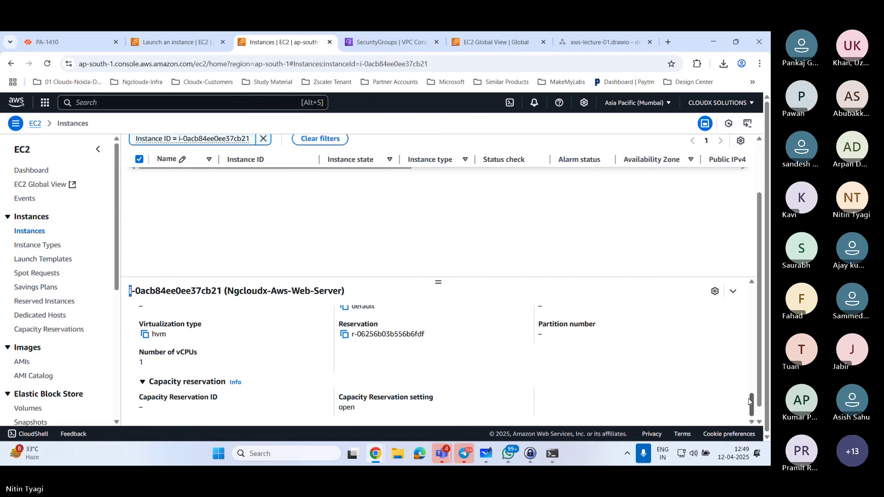
scroll(626, 235, "up", 1)
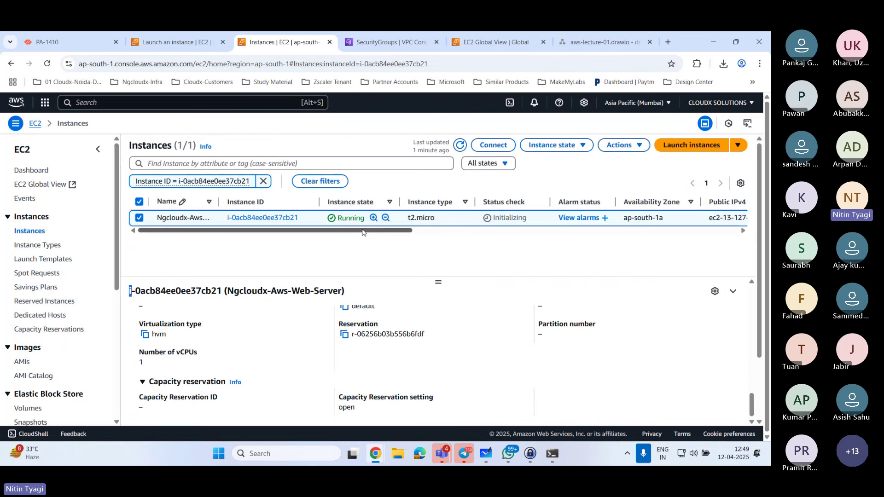
scroll(507, 244, "right", 5)
scroll(602, 242, "right", 5)
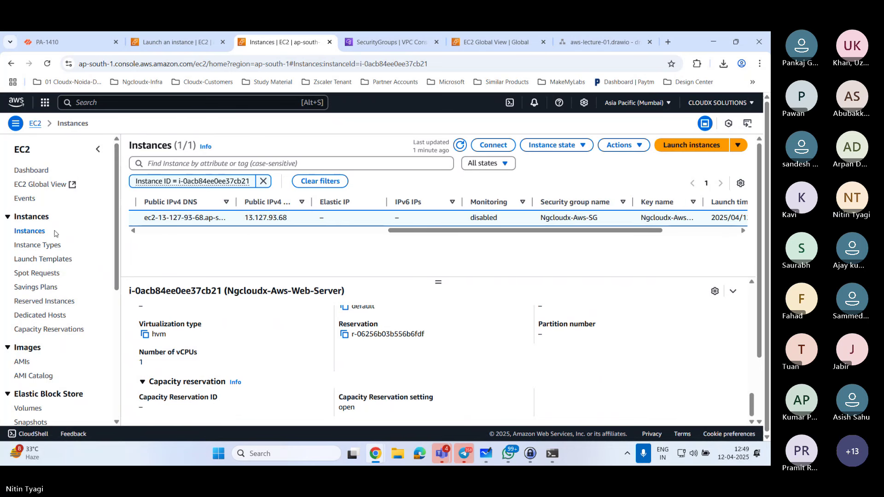
mouse_move(118, 239)
left_mouse_down()
mouse_move(118, 364)
mouse_move(119, 237)
left_mouse_up()
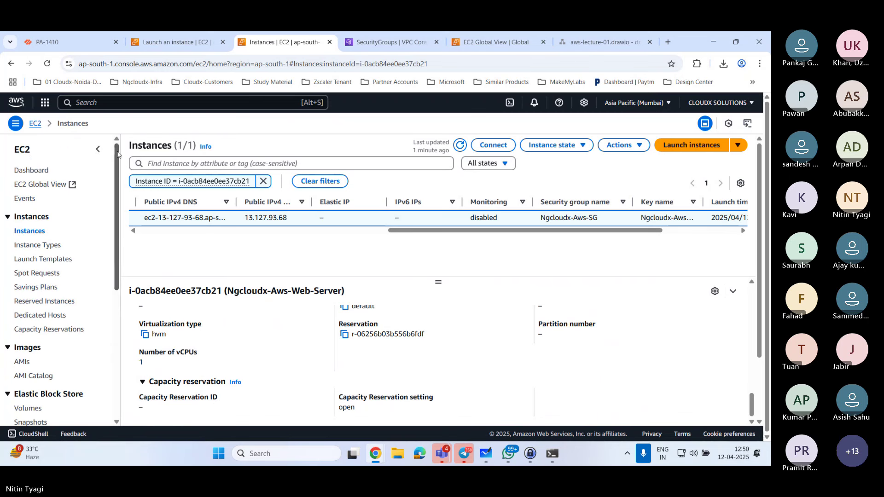
Open the Ngcloudx-Aws-SG security group in the VPC console and view its VPC associations
left_click(176, 41)
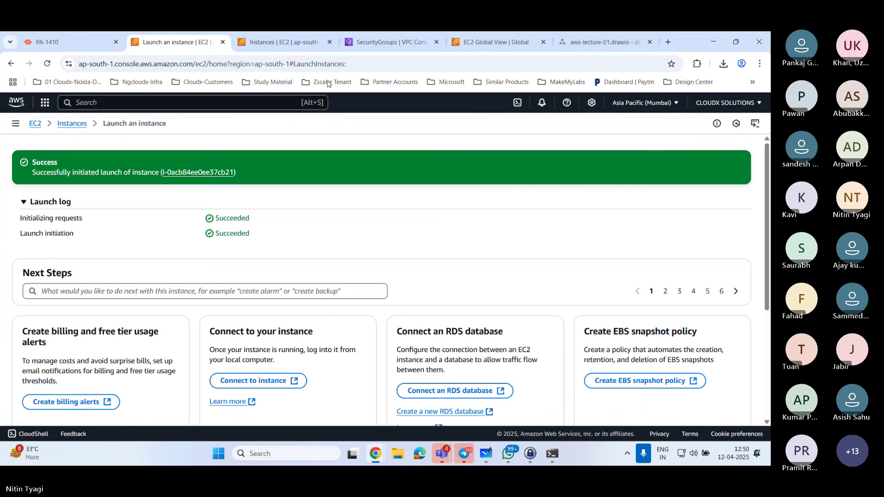
left_click(713, 42)
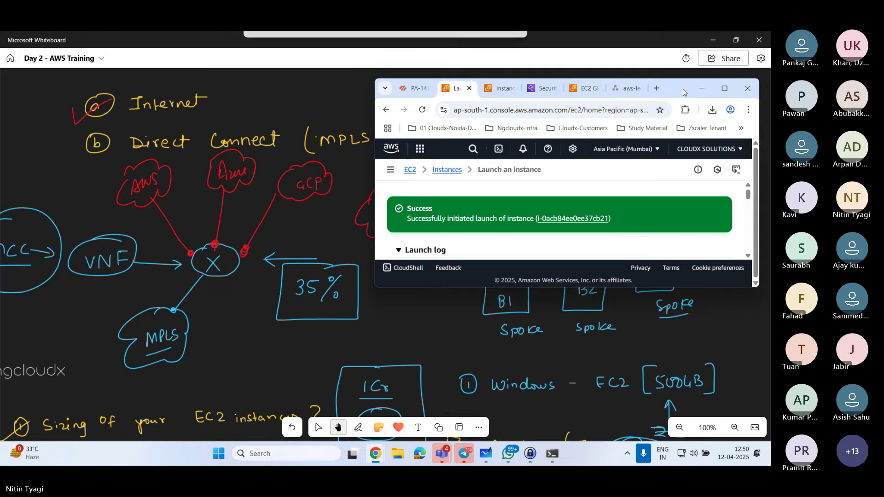
left_click(724, 88)
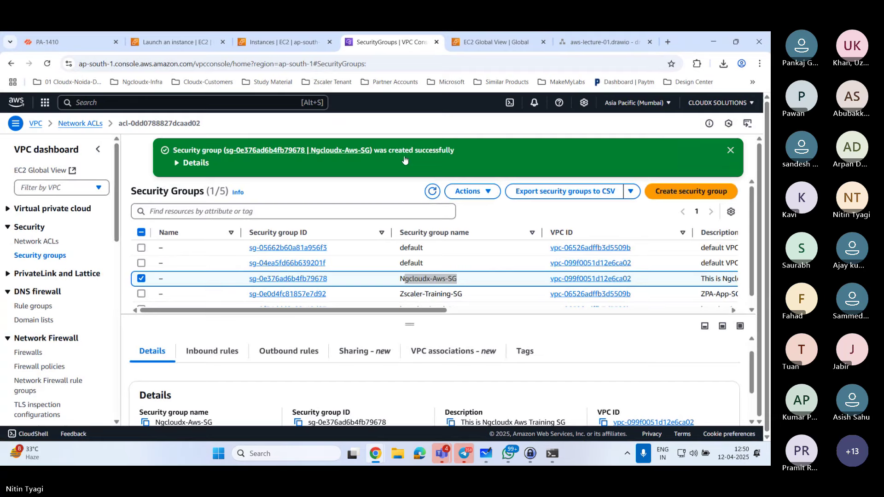
left_click(300, 279)
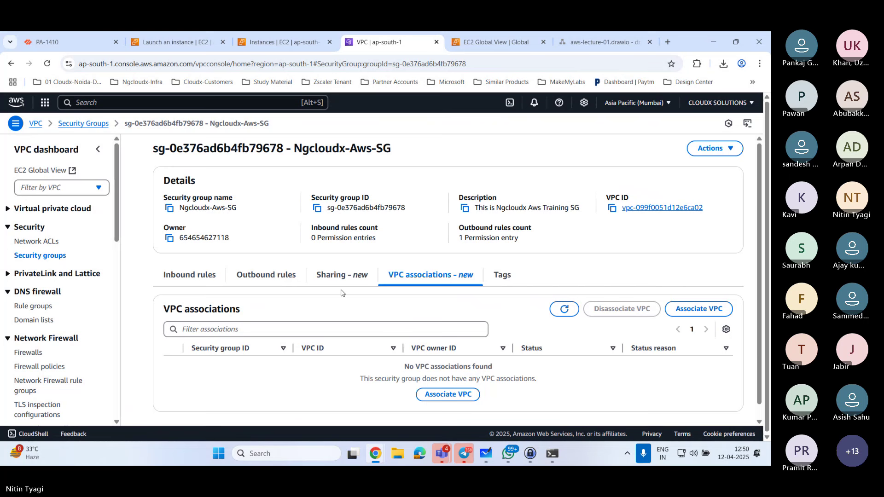
left_click(260, 40)
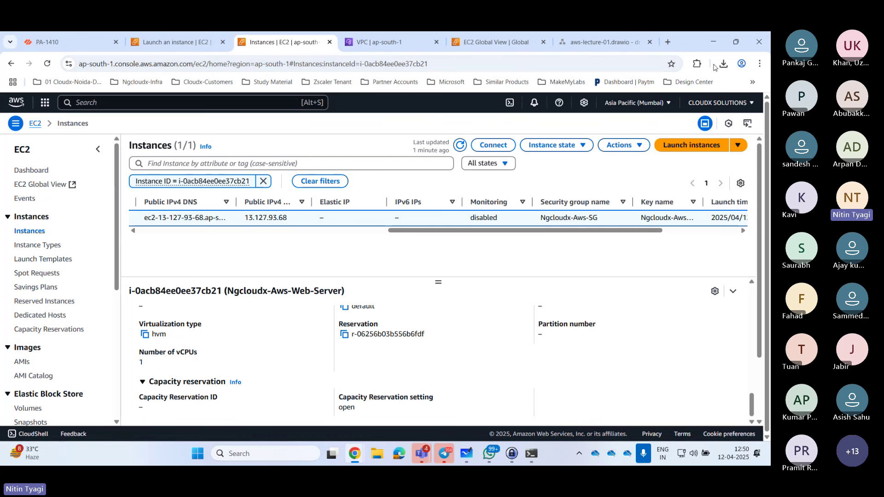
double_click(682, 39)
left_click_drag(679, 62, 646, 105)
left_click(511, 99)
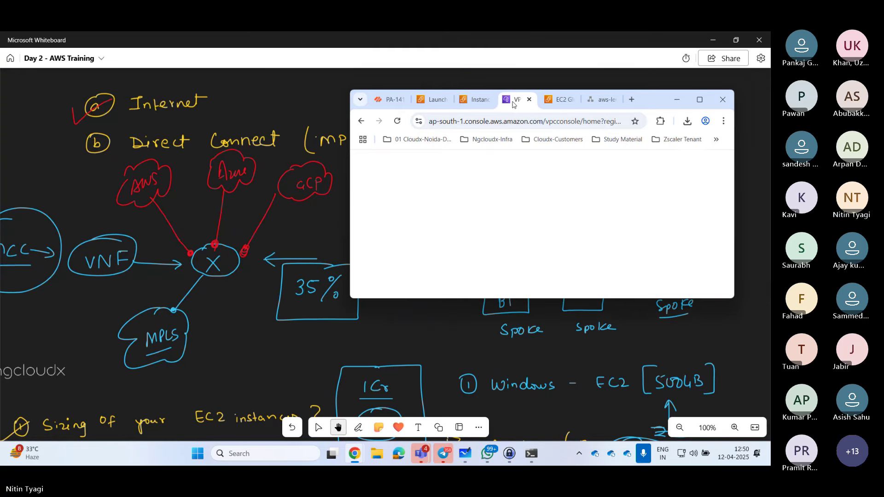
left_click(708, 102)
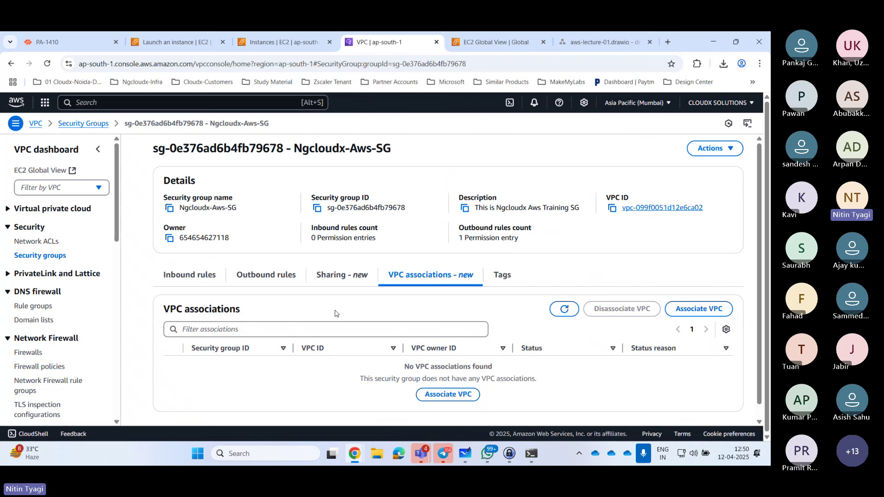
Open the subnet linked in the Ngcloudx-Aws-Web-Server instance details and return to the instances list
left_click(262, 43)
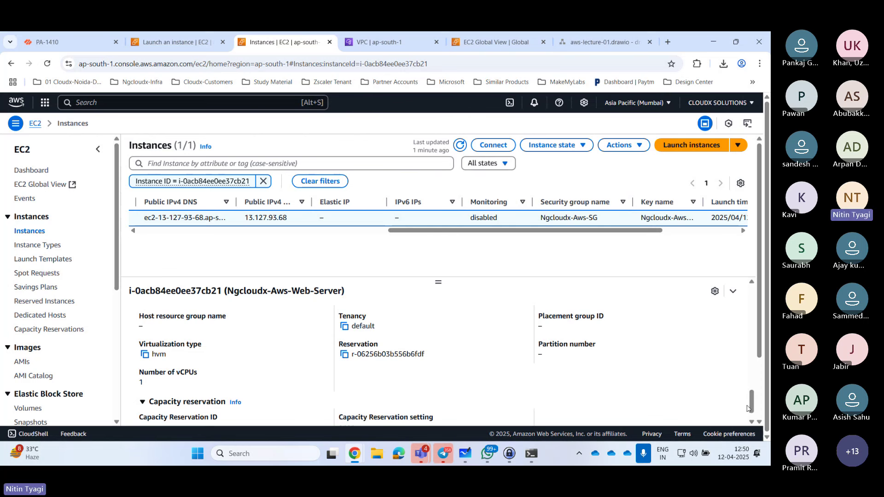
left_click_drag(749, 411, 751, 374)
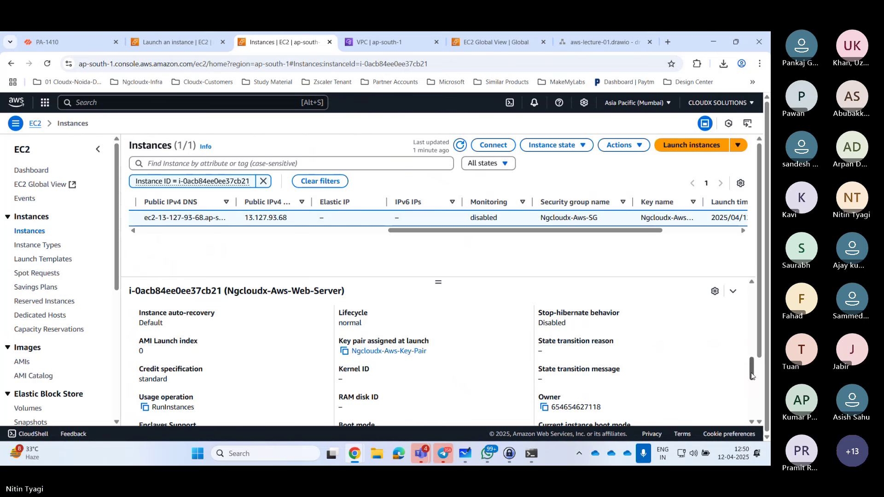
left_click_drag(752, 375, 751, 336)
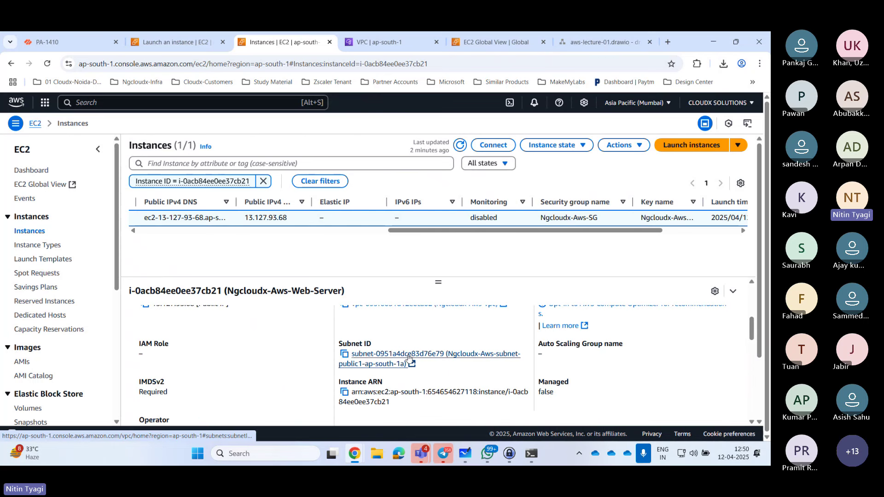
left_click(408, 358)
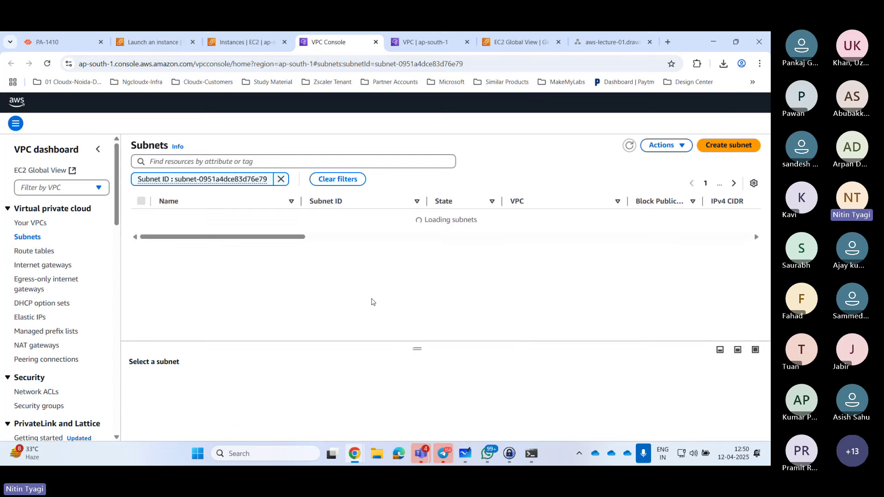
left_click(236, 42)
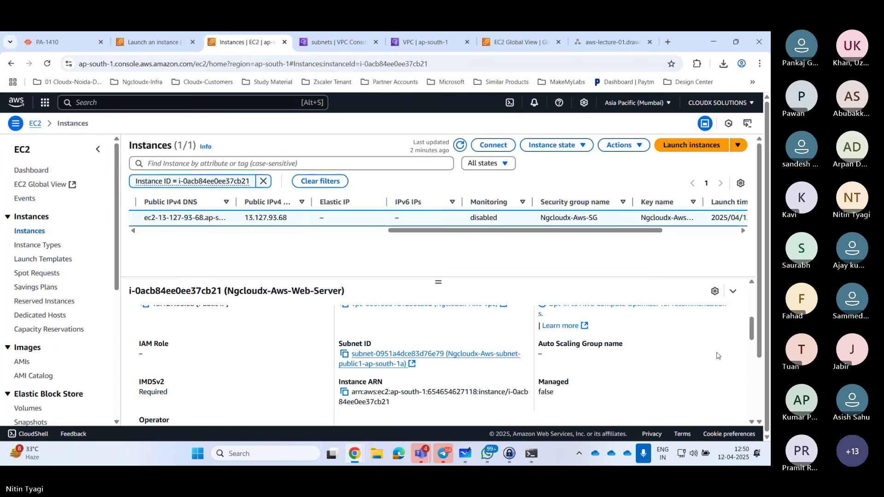
Select the private IPv4 address 10.0.0.14 in the instance summary and switch to the aws-lecture-01.drawio diagram in draw.io
scroll(753, 329, "up", 1)
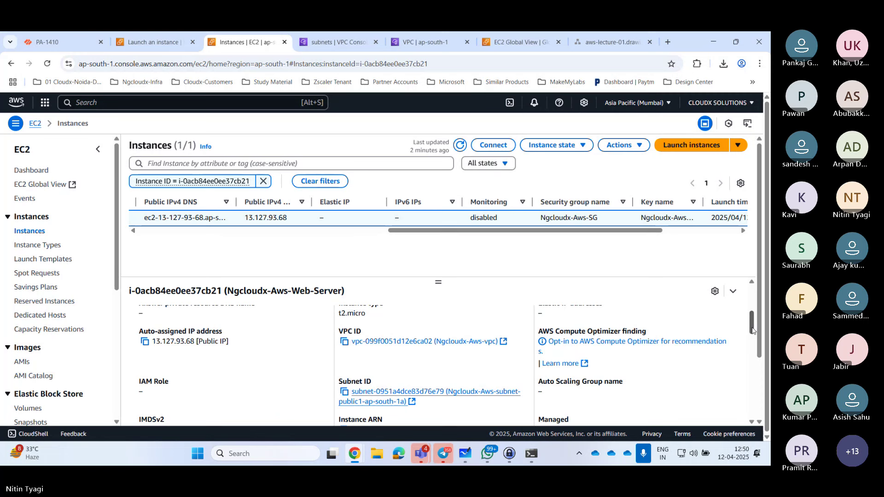
scroll(752, 329, "up", 1)
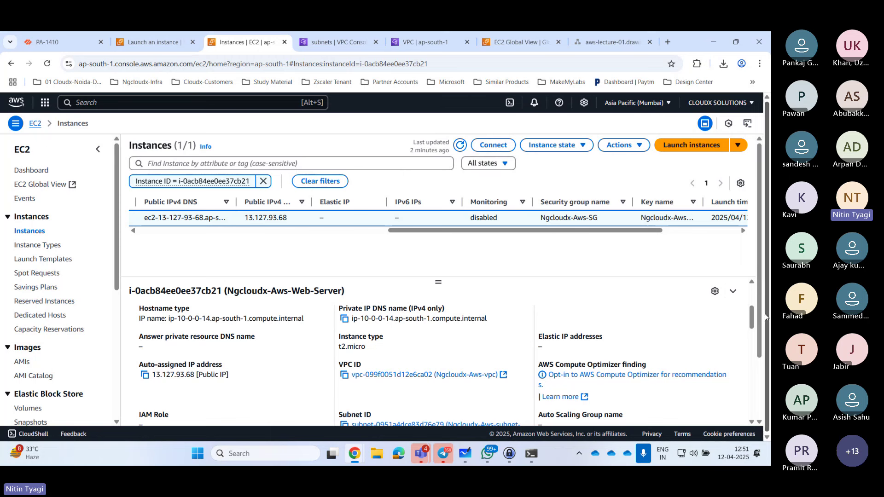
left_click_drag(752, 322, 753, 310)
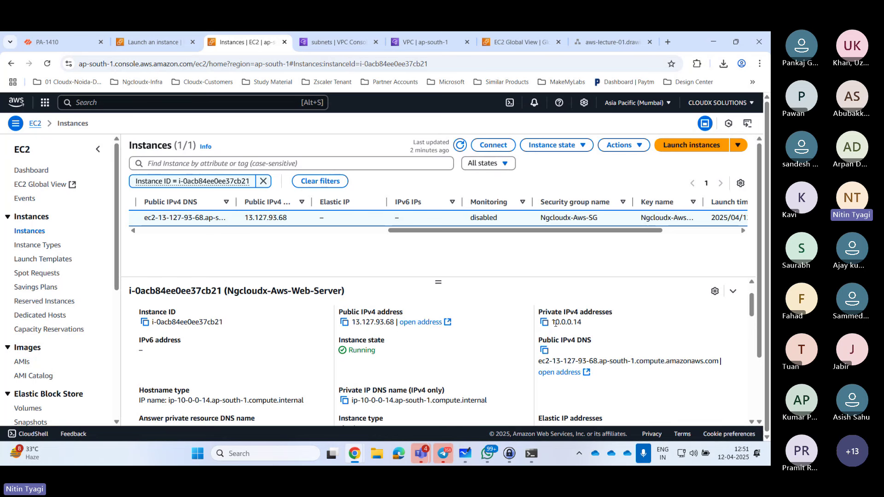
left_click_drag(558, 323, 589, 324)
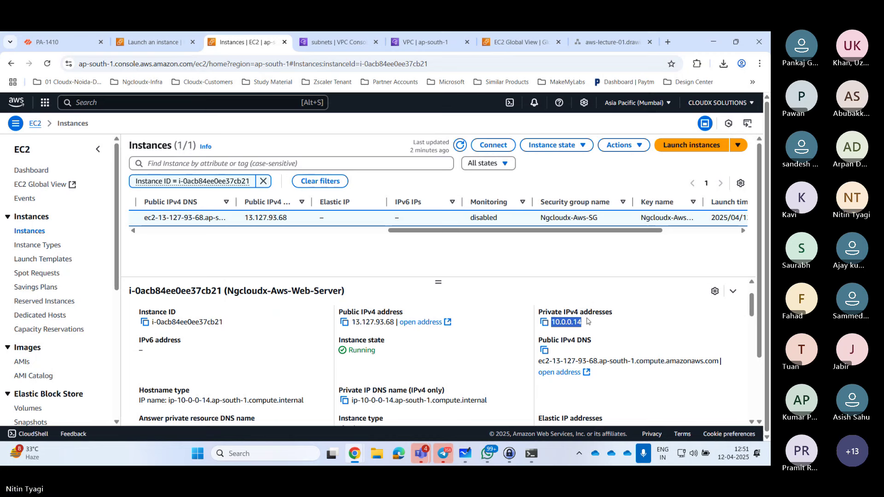
left_click(604, 42)
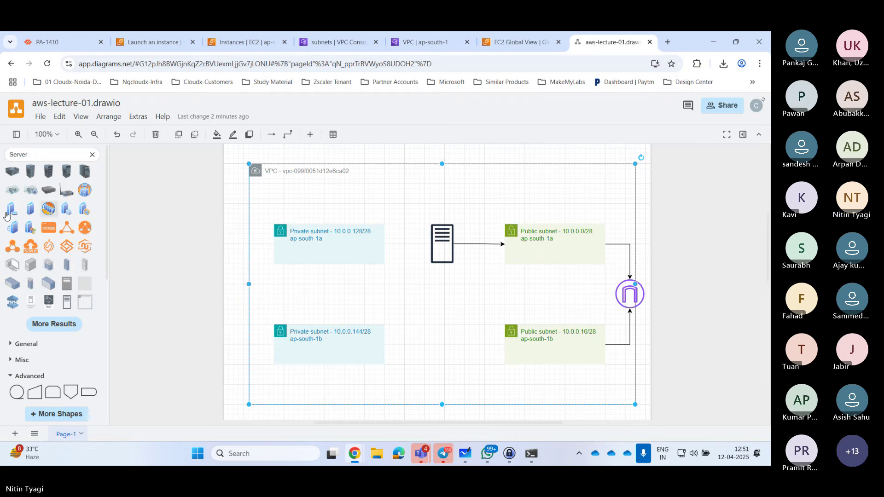
Add a text label reading 10.0.0.14 beside the server icon, above its arrow to the 10.0.0.0/28 public subnet
double_click(38, 157)
type("tex")
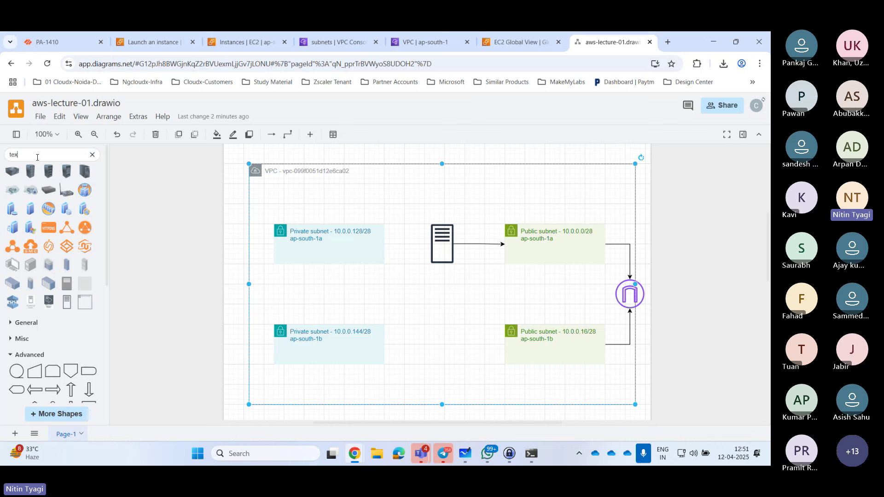
type("t")
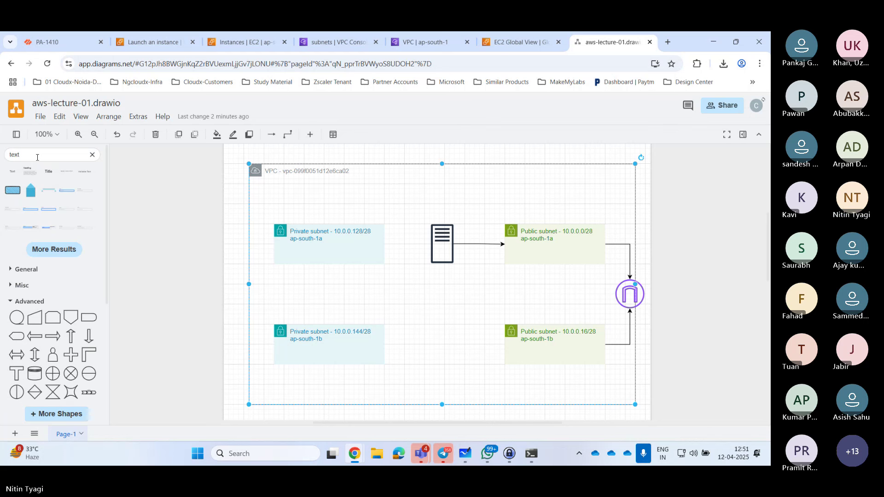
left_click(12, 171)
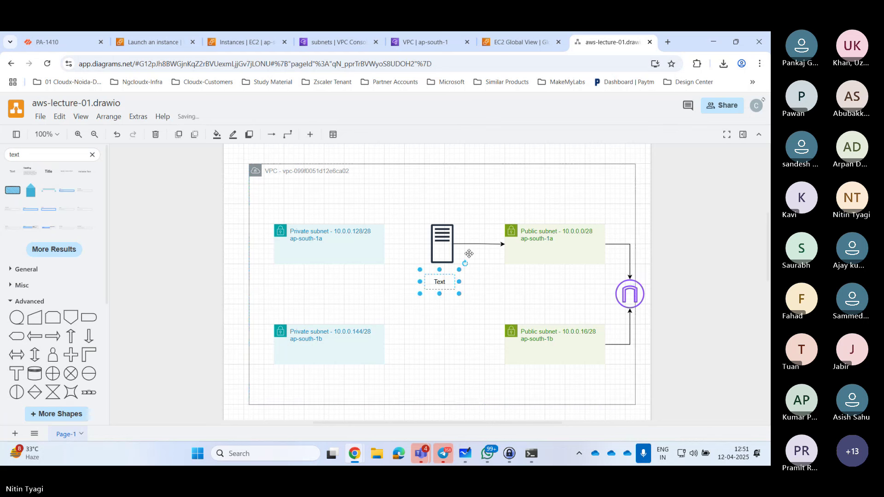
left_click_drag(442, 278, 473, 230)
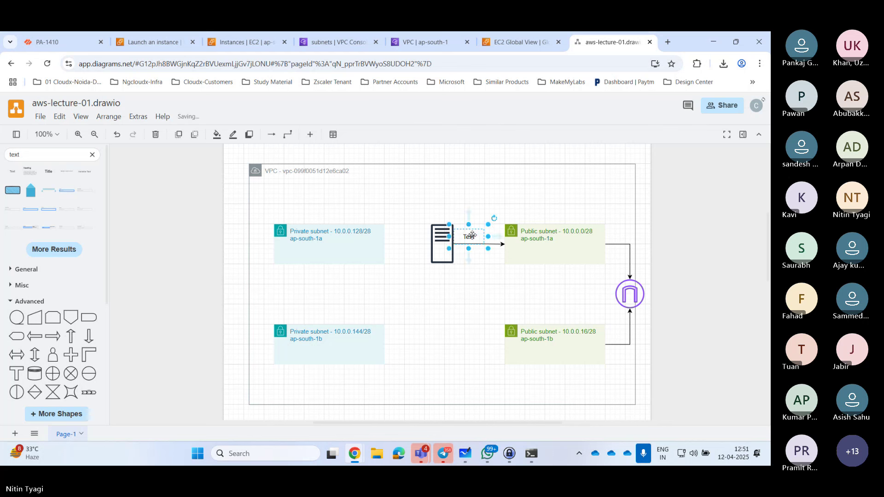
double_click(472, 235)
type("80")
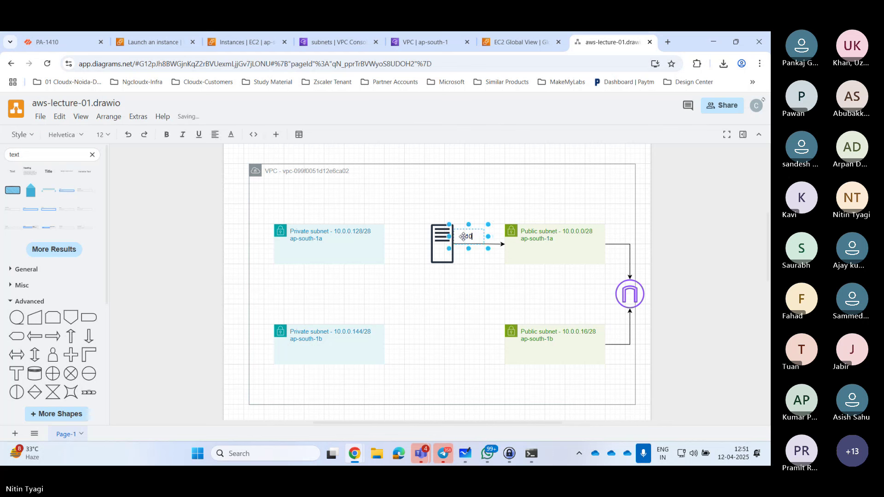
type(".0.0.14")
left_click(472, 301)
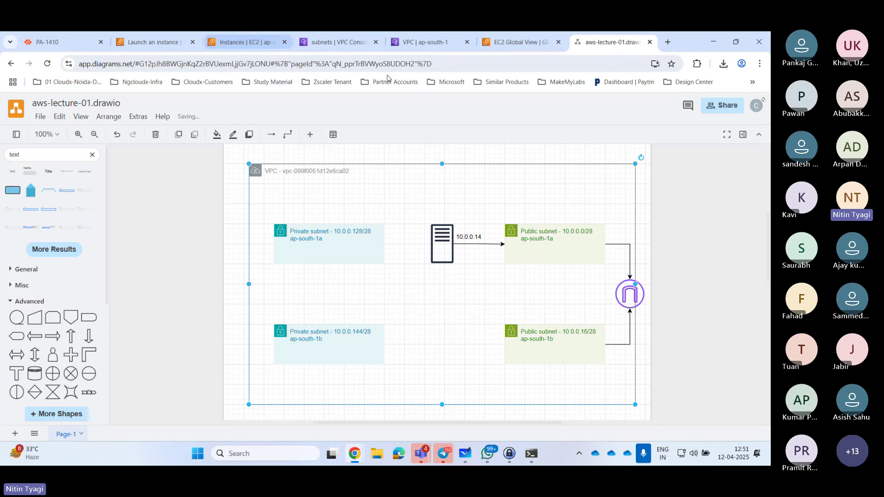
Close the finished instance launch page, copy Ngcloudx-Aws-Web-Server's public IPv4 address from its details, and return to the aws-lecture-01.drawio diagram
left_click(239, 42)
left_click(182, 44)
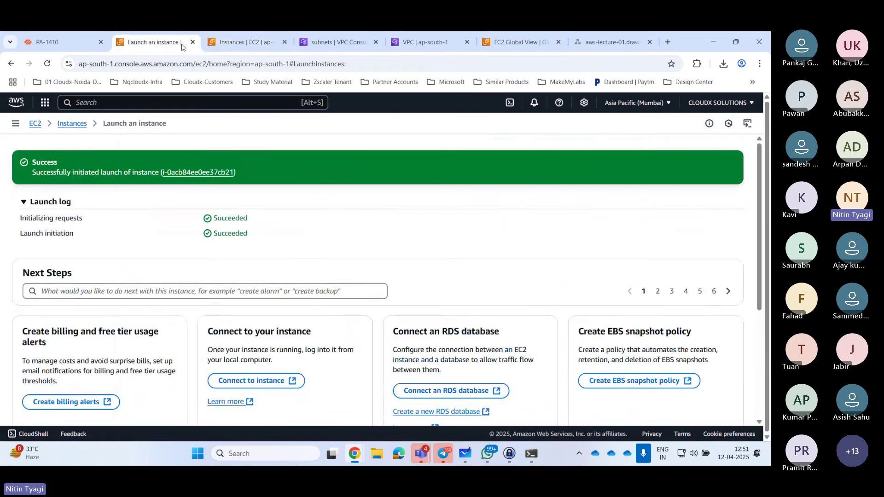
left_click(192, 42)
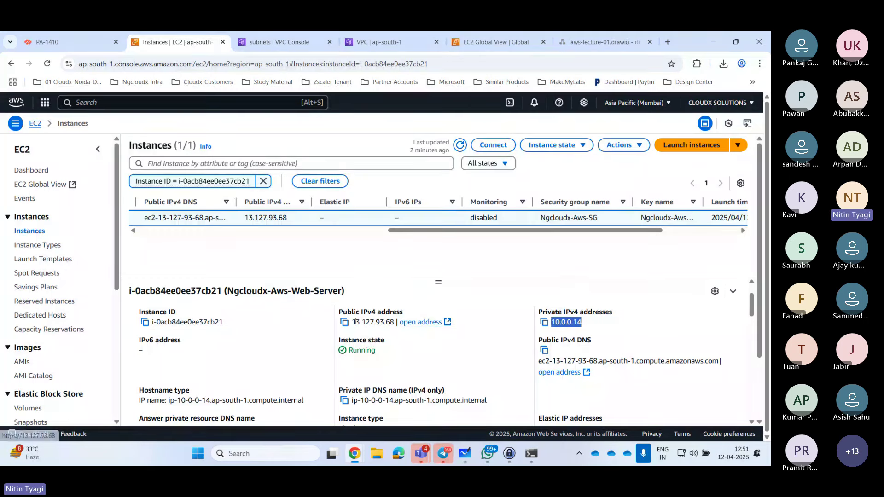
left_click(344, 322)
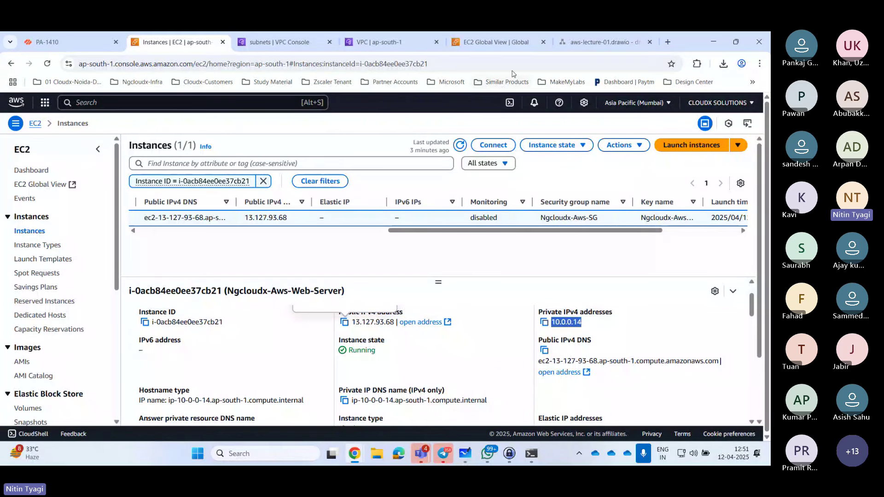
left_click(599, 42)
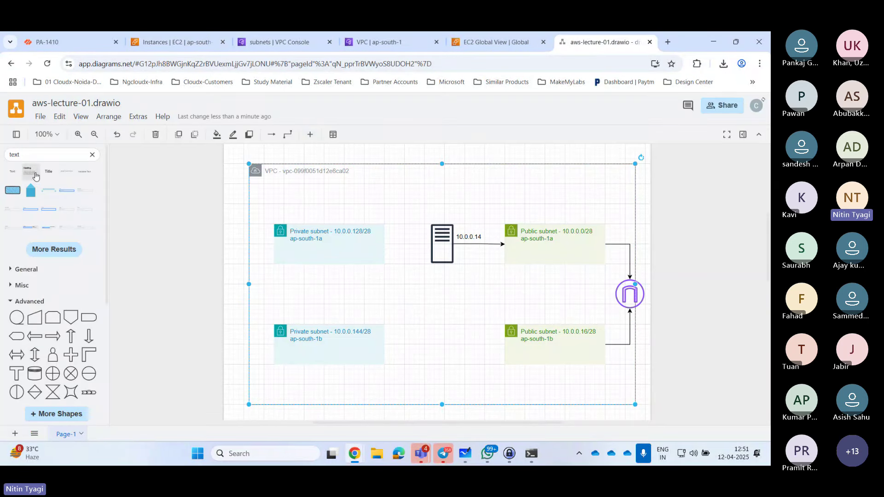
Add a second text label below the server icon containing the copied public address 13.127.93.68
left_click(12, 171)
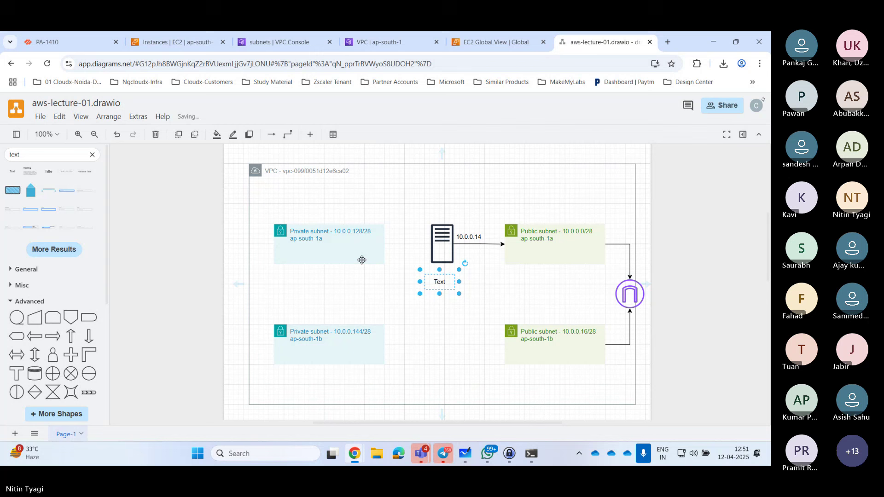
double_click(441, 282)
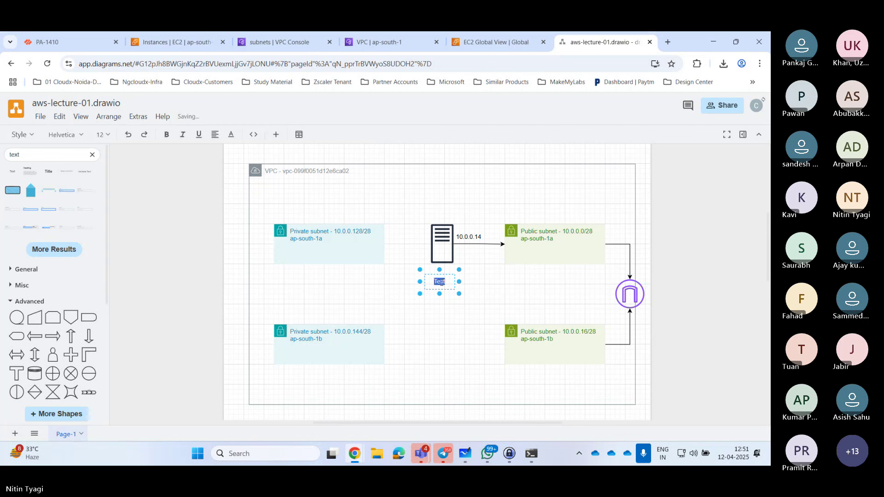
key("ctrl+v")
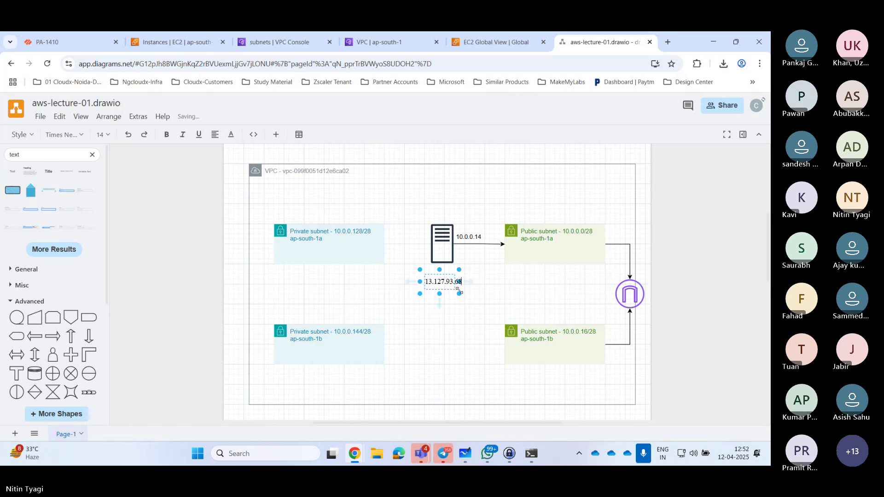
left_click_drag(459, 281, 482, 244)
left_click(479, 306)
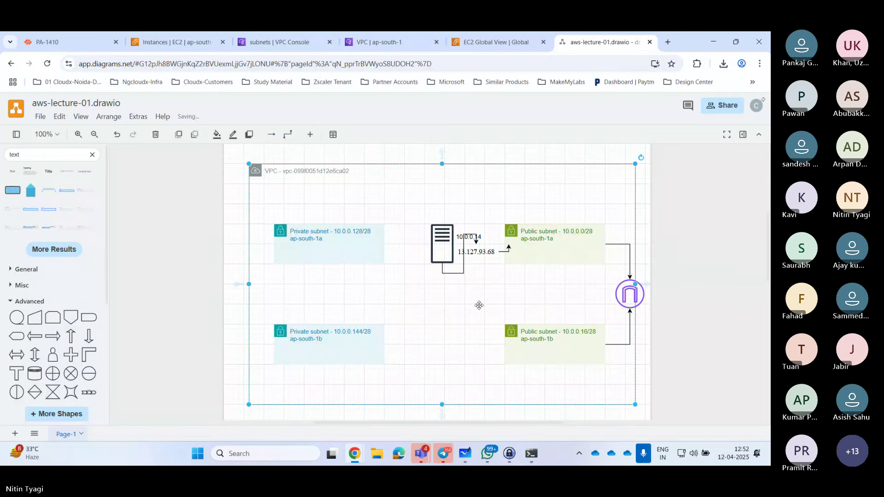
key("ctrl+z")
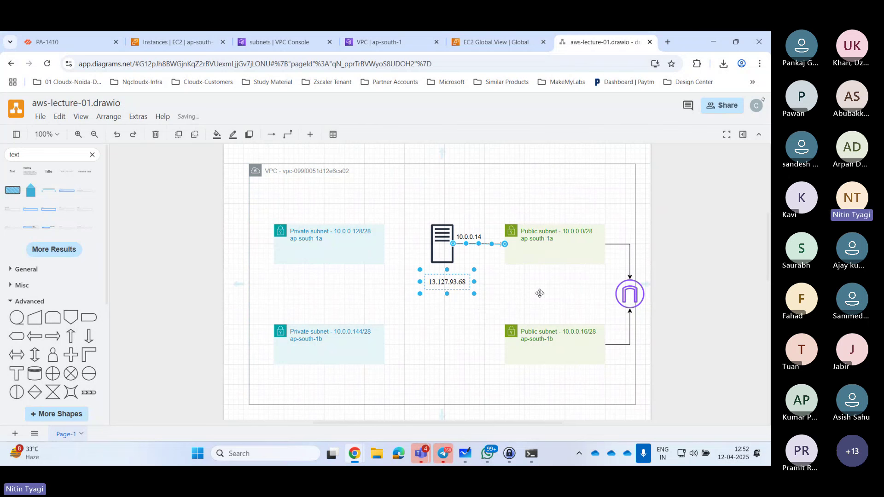
left_click_drag(458, 274, 484, 285)
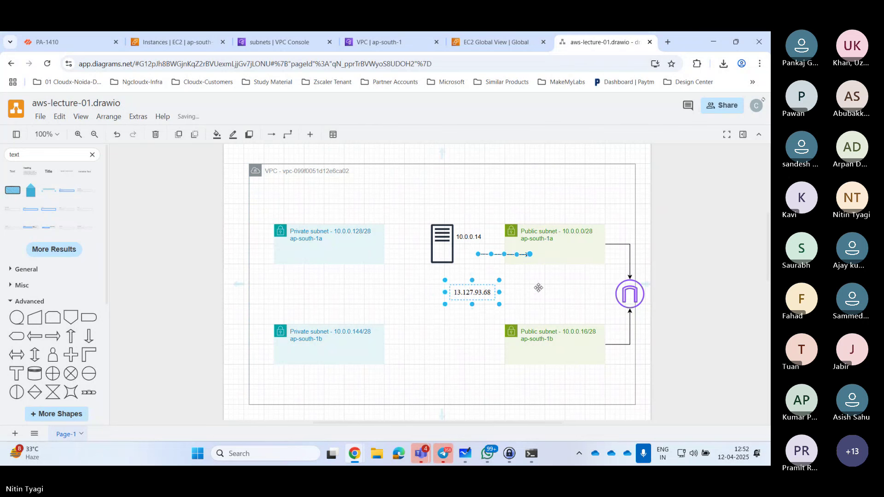
key("ctrl+z")
Move the 13.127.93.68 label beside the server icon, directly under the arrow to the public subnet
left_click_drag(458, 272, 493, 248)
left_click(478, 335)
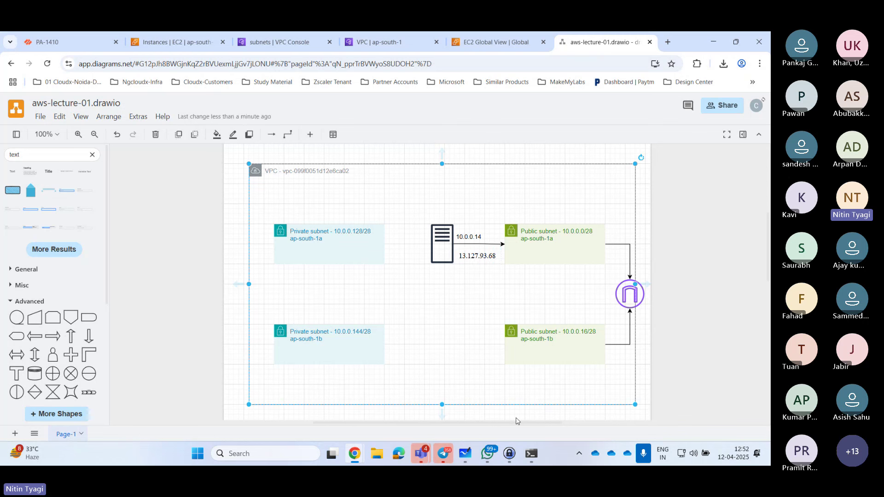
Review the ping output for 13.127.93.68 in Command Prompt and the subnet page in the VPC console, and return to the diagram
mouse_move(538, 463)
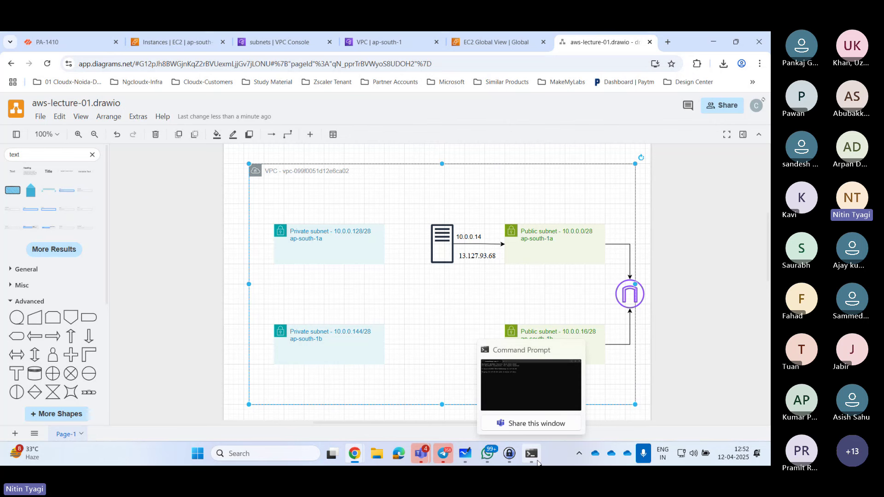
left_click(538, 463)
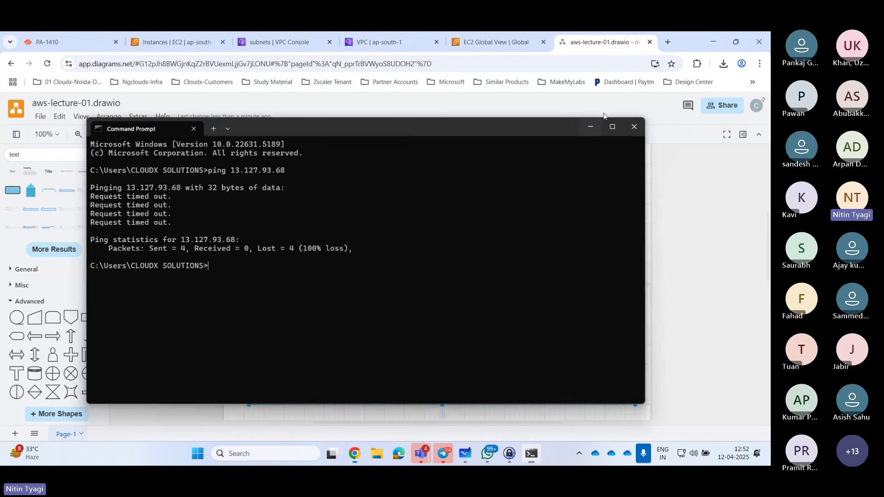
left_click(538, 463)
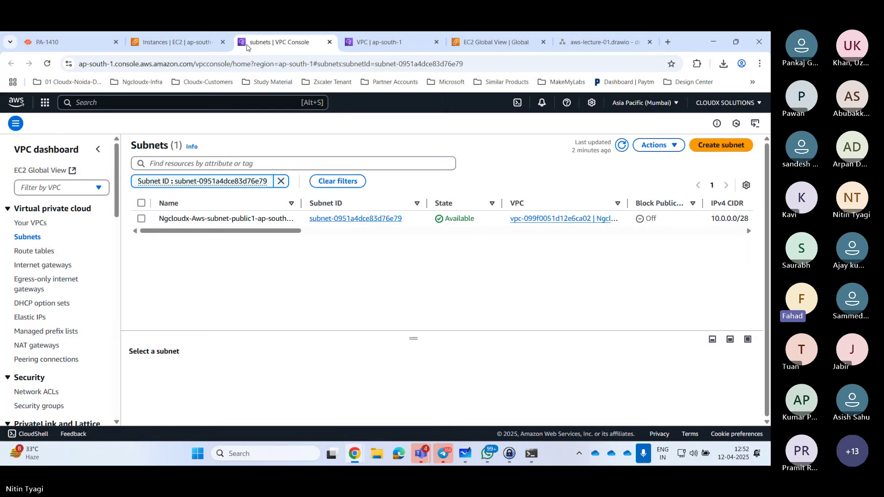
left_click(247, 44)
left_click(573, 42)
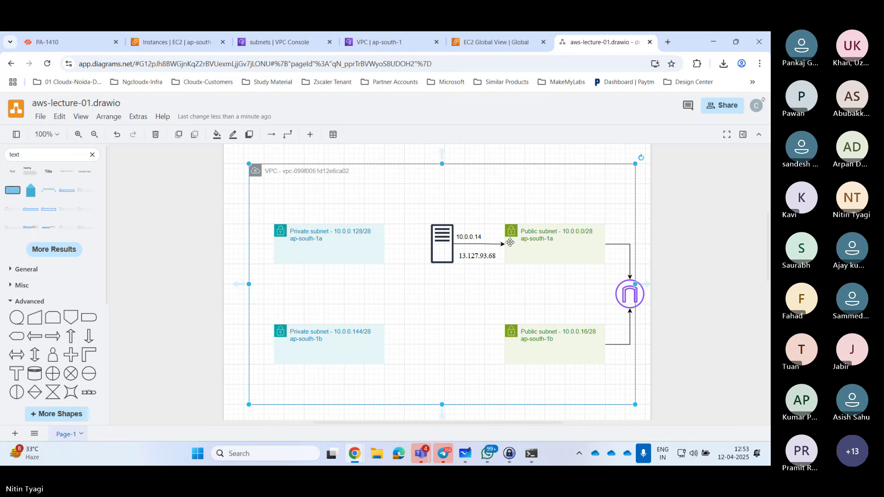
Switch to the Ngcloudx-Aws-SG security group in the VPC console and view its inbound rules
double_click(688, 43)
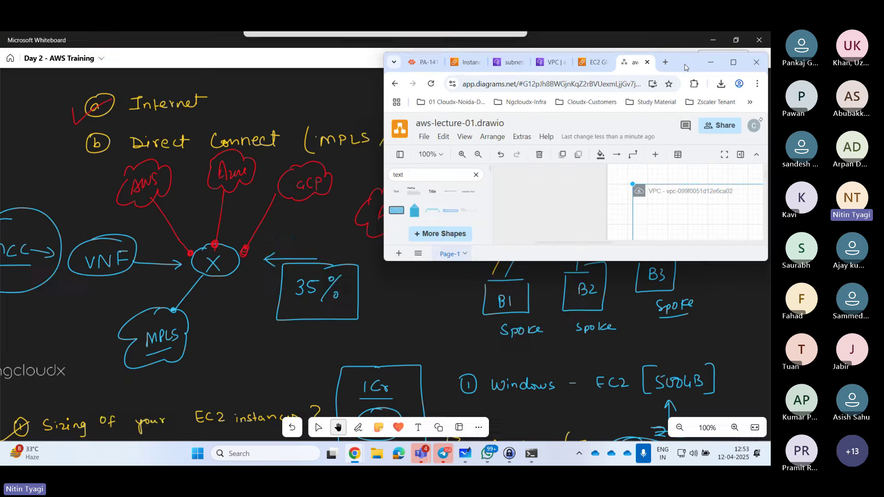
key("ctrl+shift+Tab")
key("ctrl+shift+Tab")
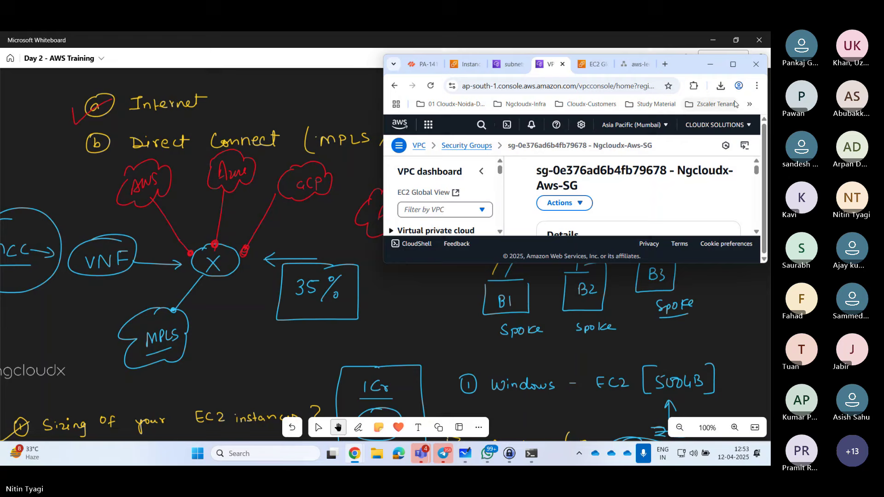
left_click(733, 64)
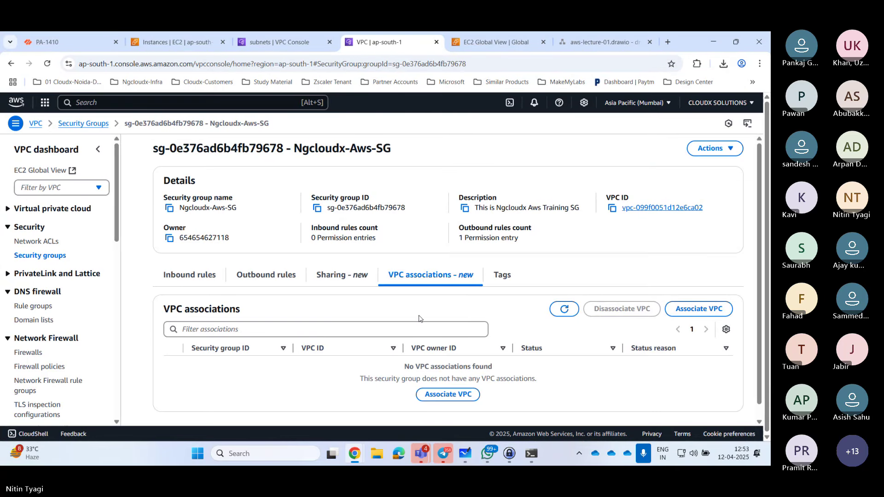
left_click(175, 279)
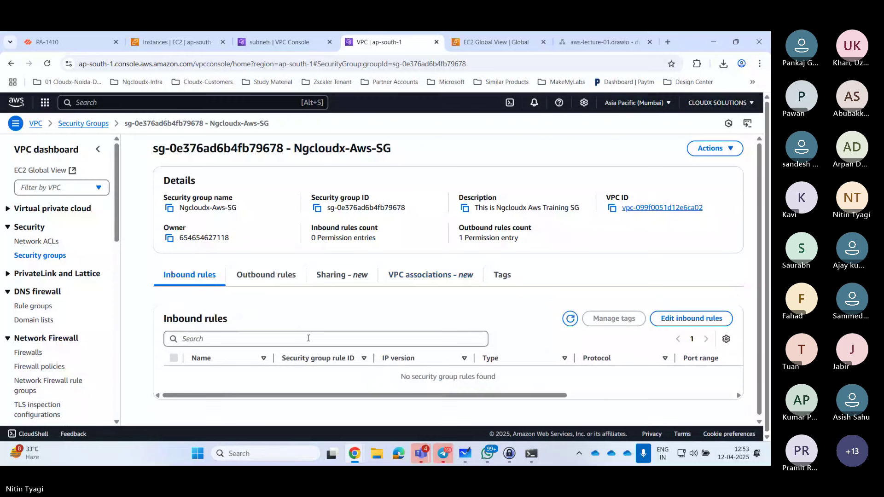
Add and save an inbound rule on Ngcloudx-Aws-SG allowing All ICMP - IPv4 from Anywhere-IPv4 (0.0.0.0/0)
left_click(692, 319)
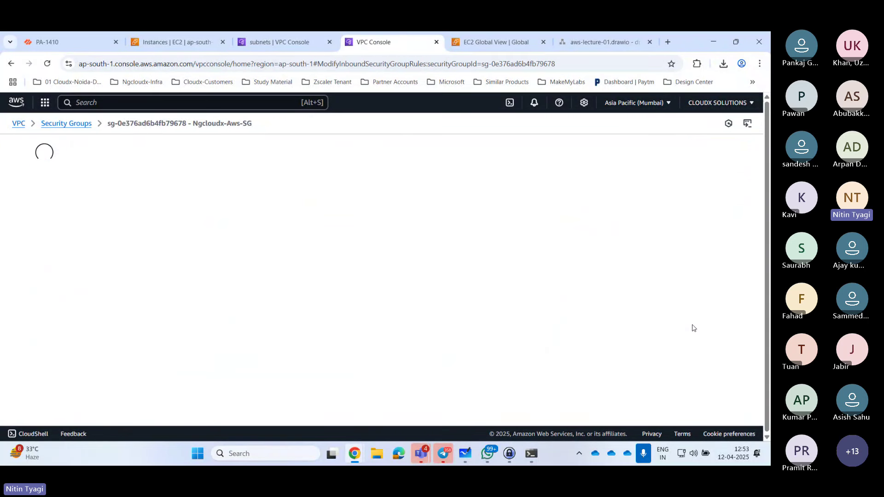
left_click(69, 245)
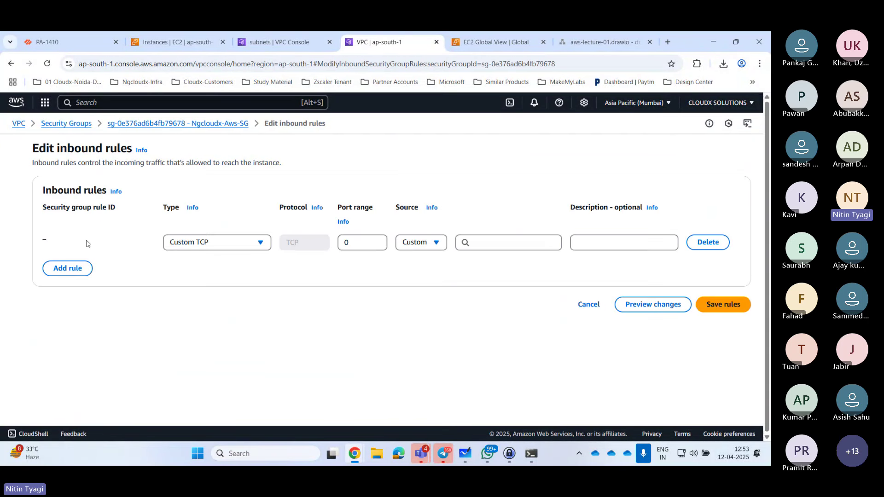
left_click(226, 244)
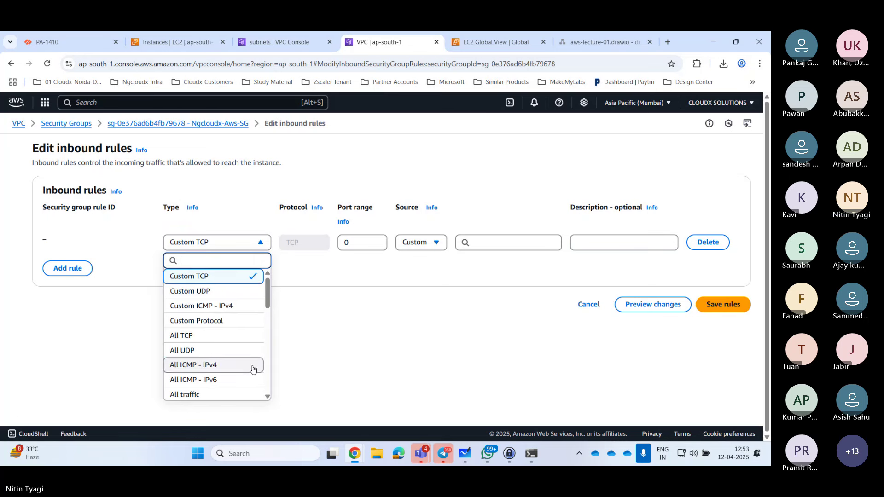
left_click(236, 365)
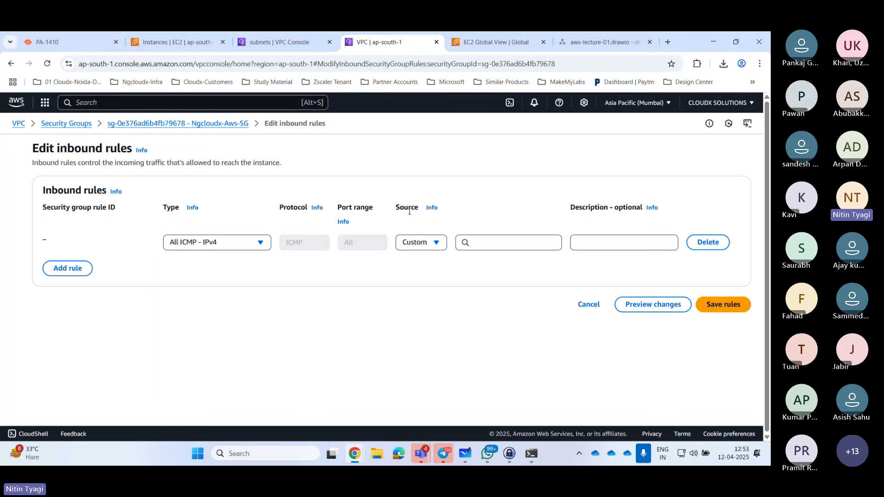
left_click(432, 243)
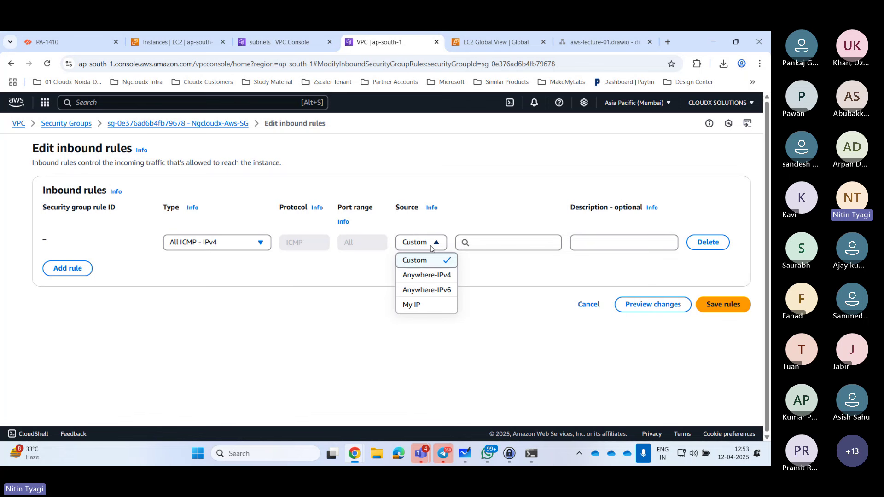
left_click(430, 275)
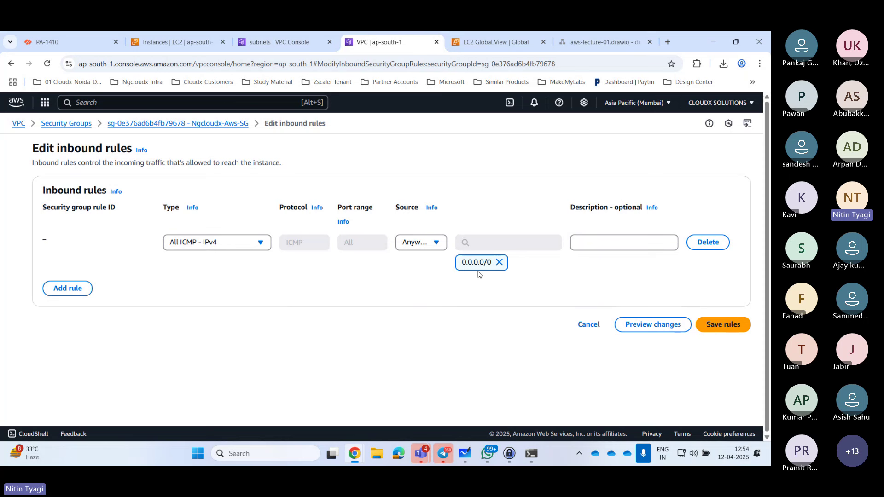
left_click(721, 325)
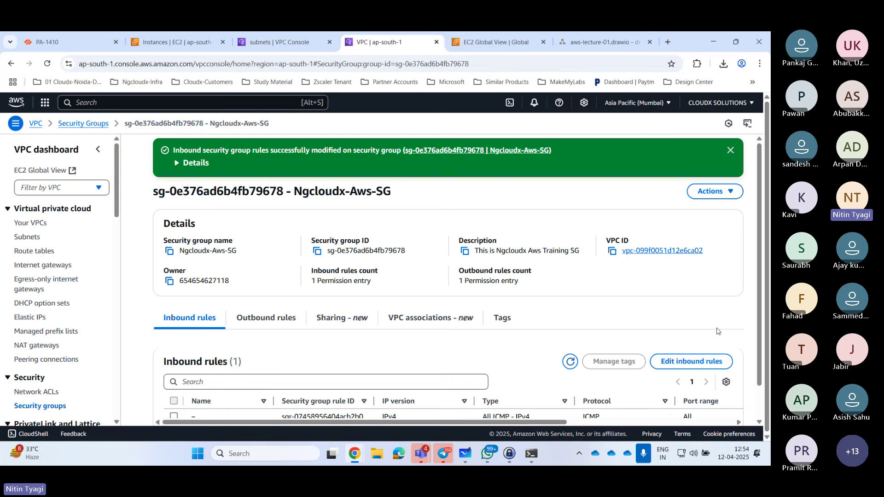
Run a continuous ping to 13.127.93.68 with the -t option in Command Prompt and return to the security group page
left_click(531, 455)
key("Up")
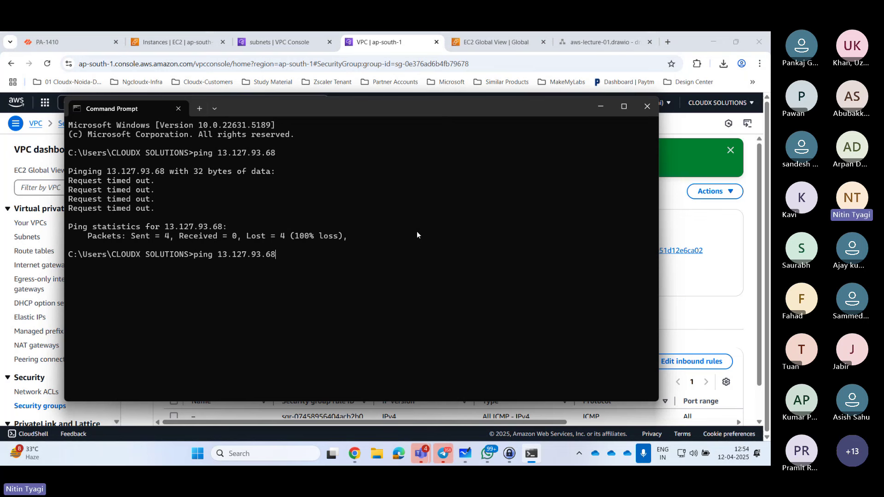
type("-t")
key("Return")
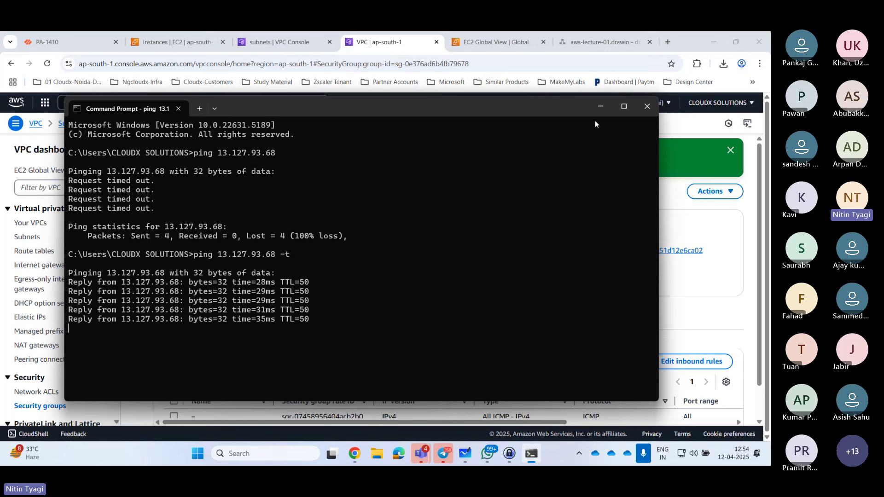
left_click(600, 107)
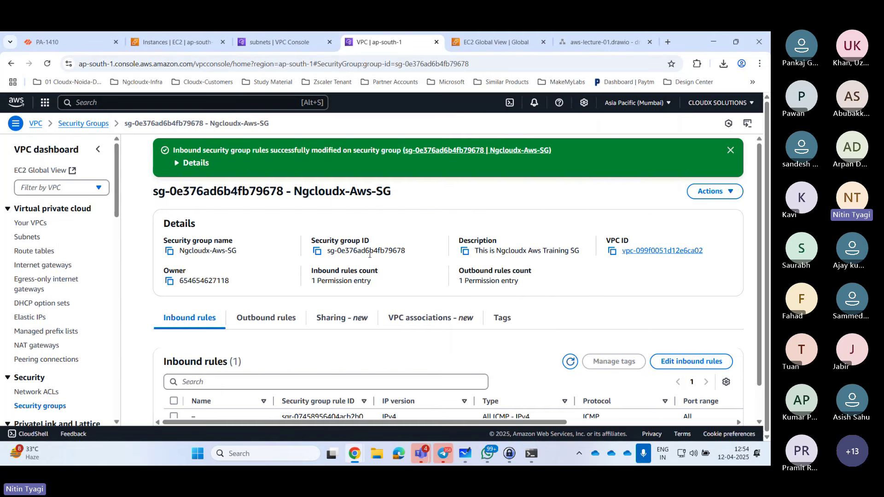
Check the EC2 instance page and the subnet page, and return to the Ngcloudx-Aws-SG security group page
left_click(190, 44)
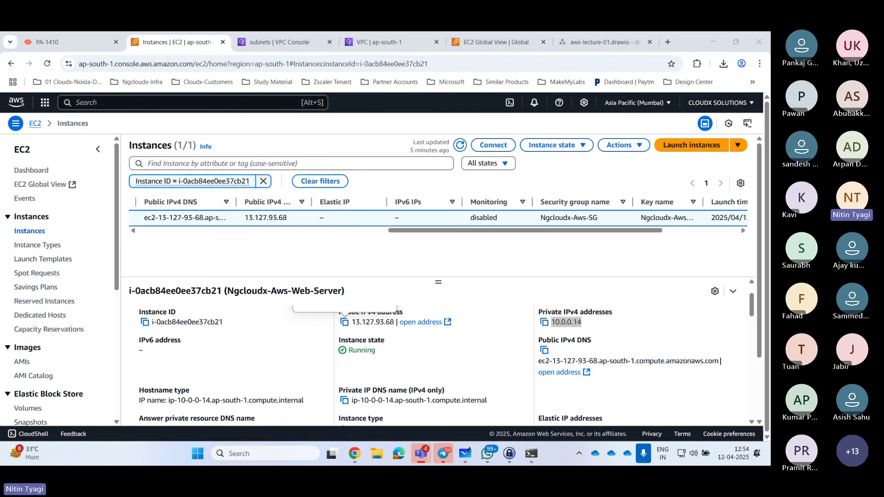
left_click(251, 37)
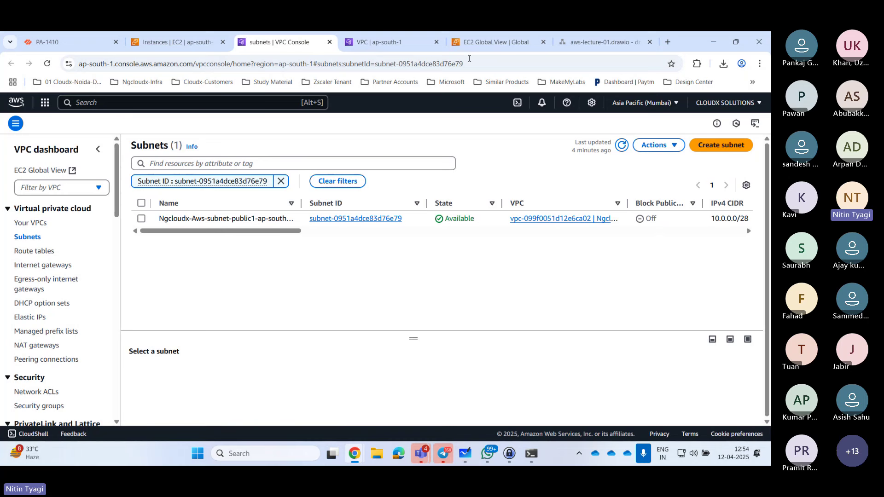
left_click(736, 41)
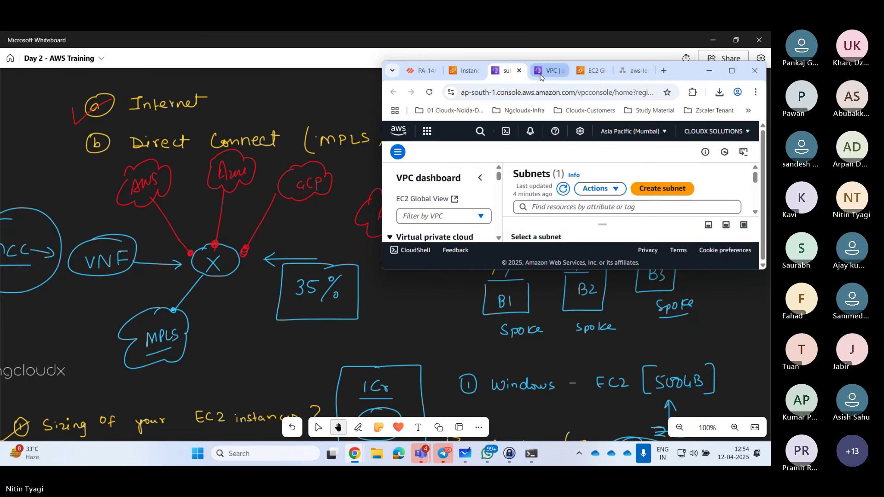
left_click(548, 70)
left_click(732, 71)
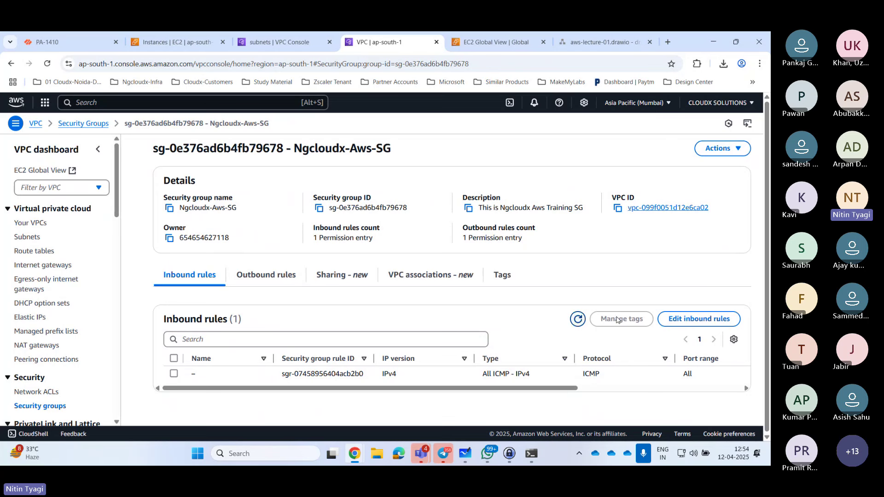
Add and save an inbound SSH rule on Ngcloudx-Aws-SG with source 0.0.0.0/0, and dismiss the notification
left_click(721, 321)
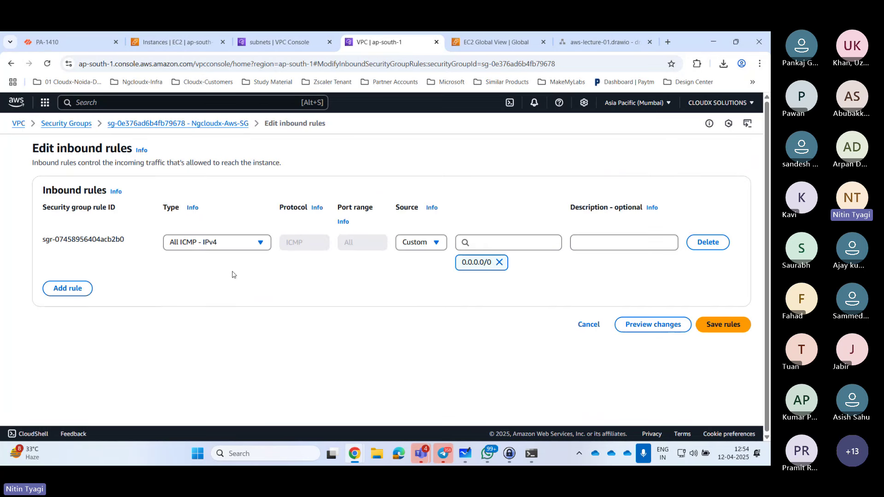
left_click(64, 288)
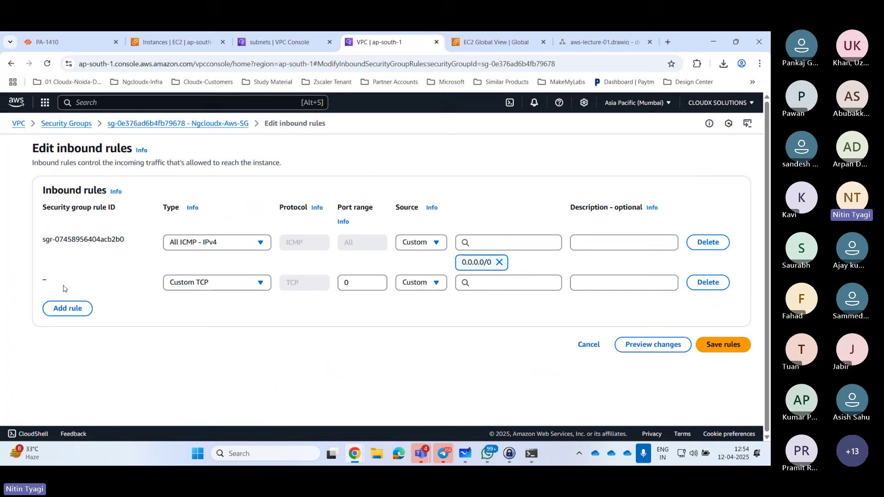
left_click(235, 283)
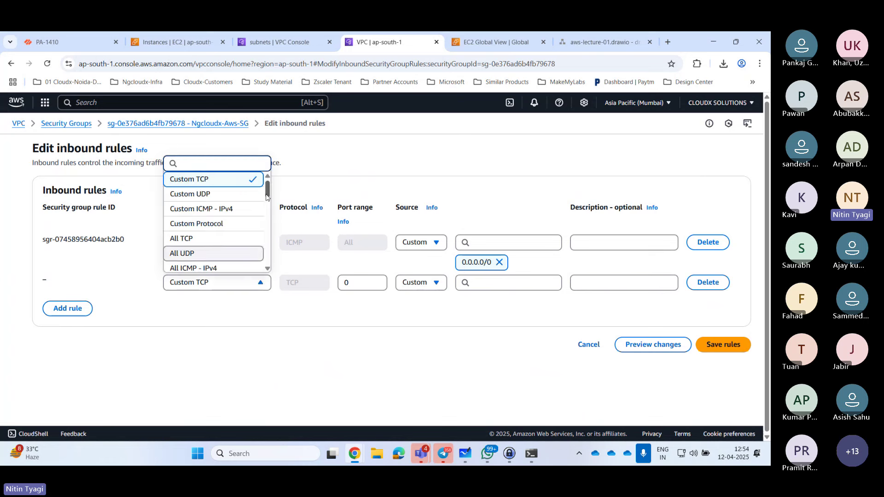
scroll(203, 212, "down", 3)
left_click(200, 213)
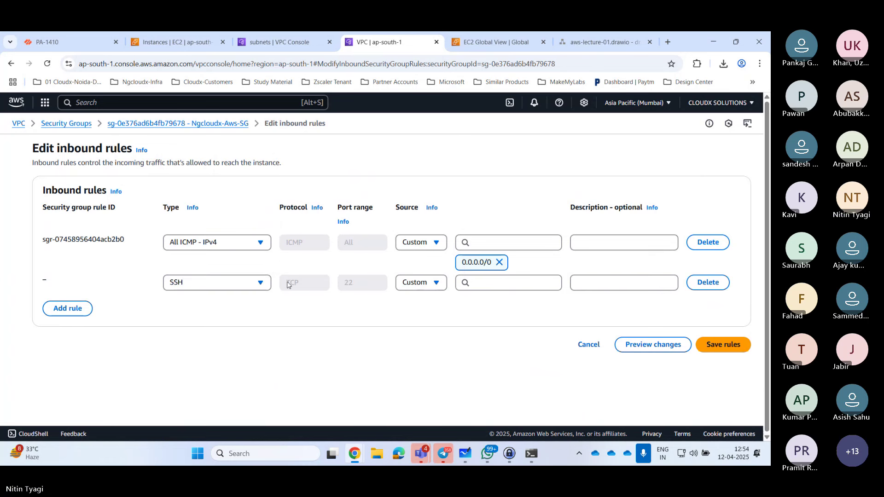
left_click(488, 289)
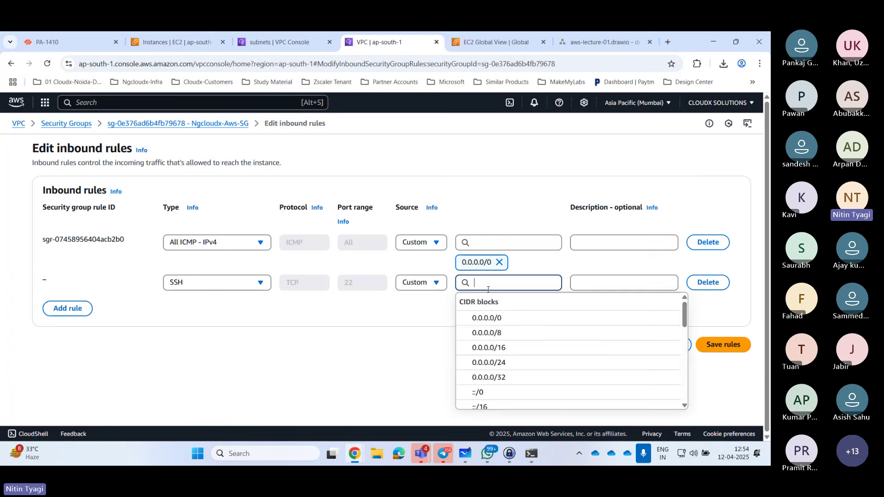
left_click(491, 318)
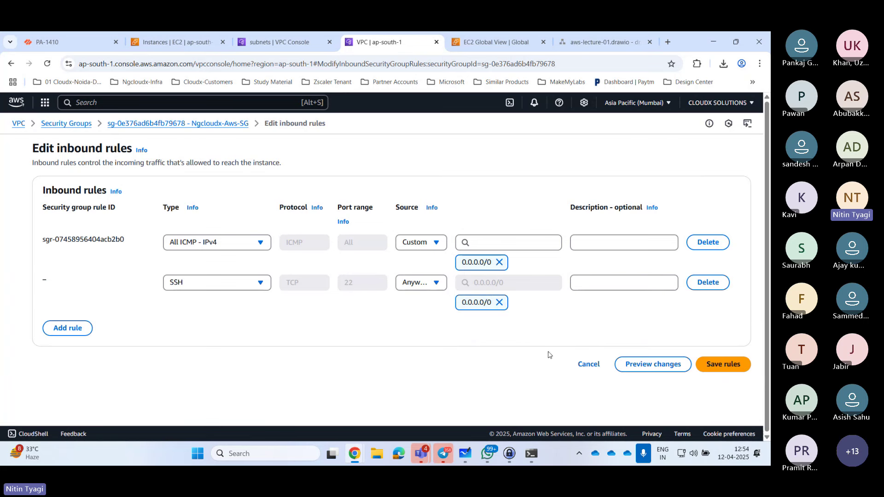
left_click(732, 368)
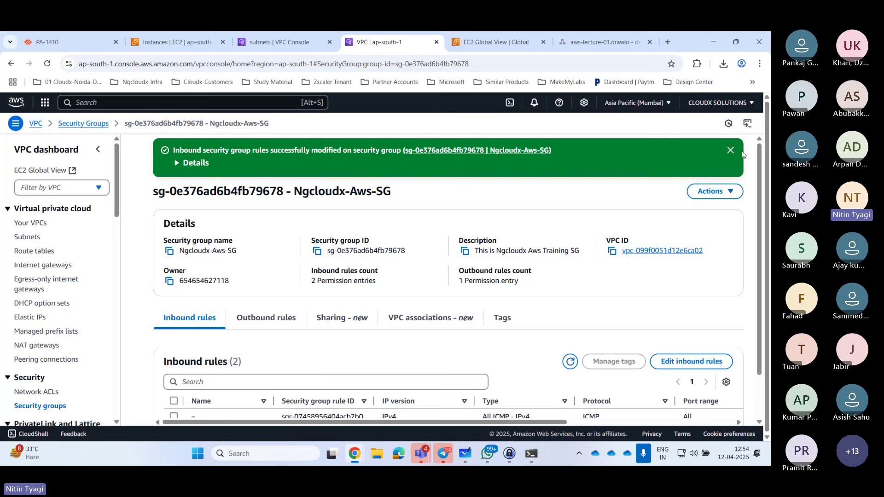
left_click(730, 150)
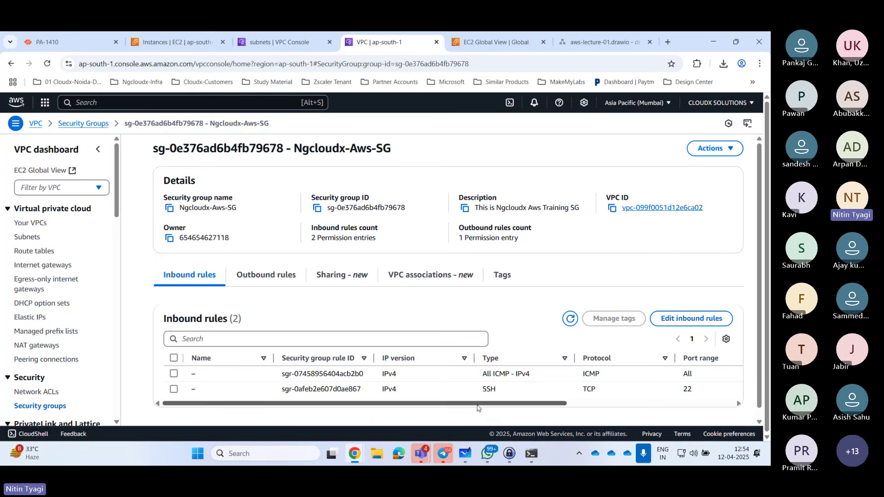
Launch PuTTY, open an SSH connection to 13.127.93.68 on port 22 and accept the server's host key
left_click(272, 458)
type("put")
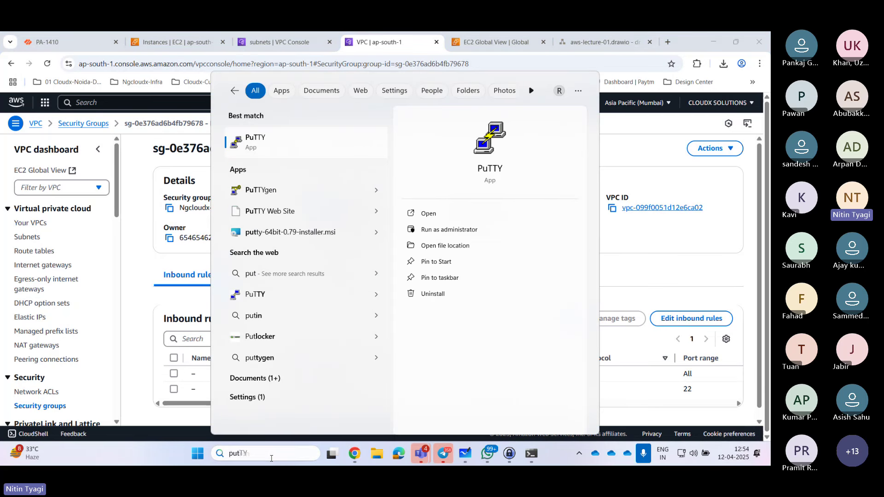
key("Return")
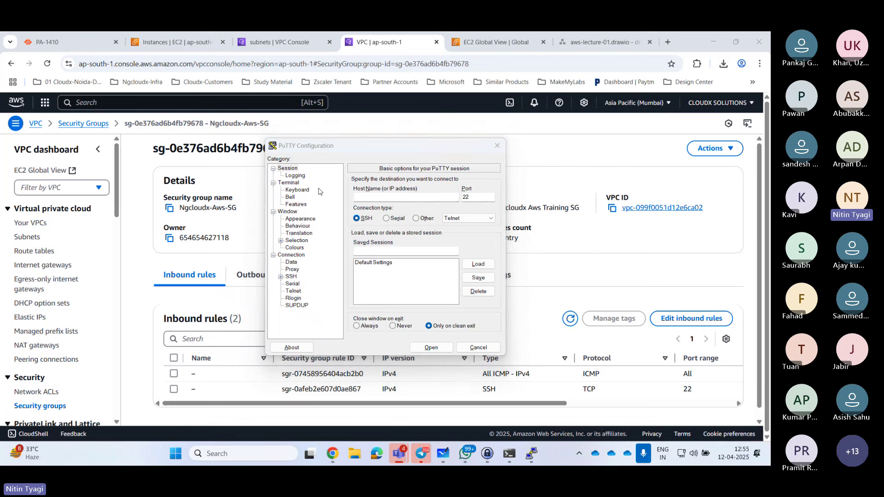
left_click(379, 201)
type("13.127.93.68")
key("Return")
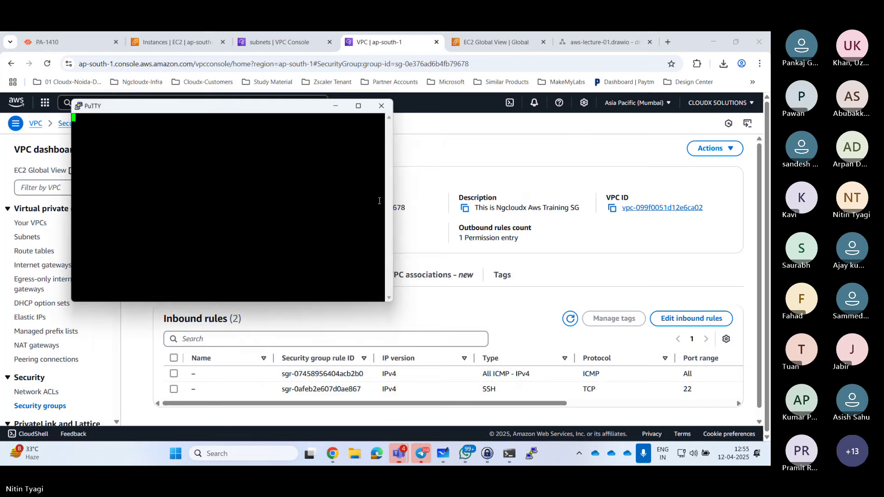
left_click(262, 307)
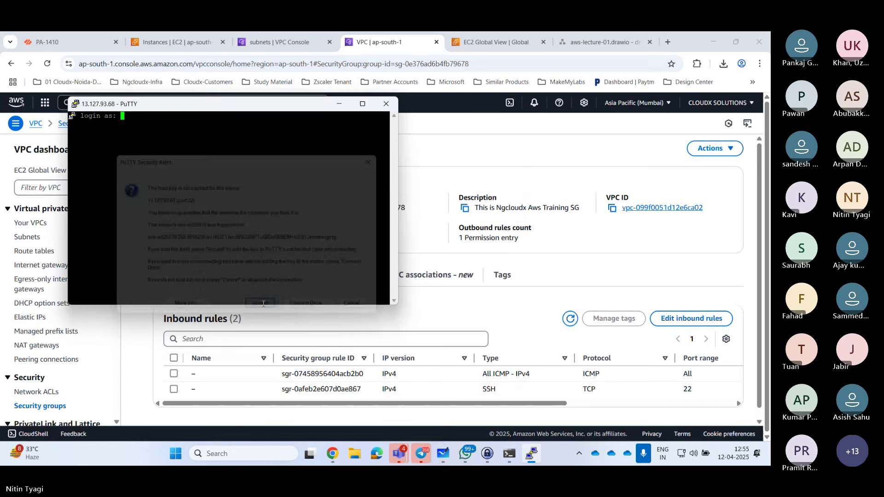
Try to log in to the server as ubuntu without a key, and close the PuTTY session
type("ubuntu")
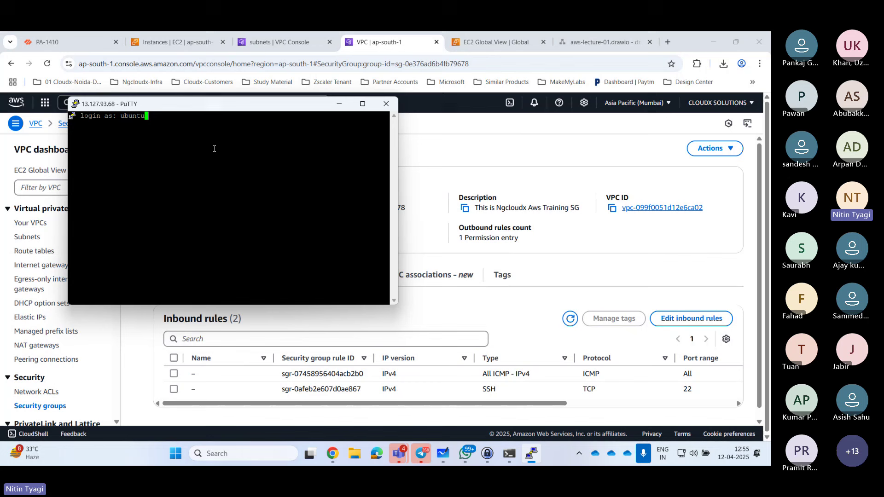
key("Return")
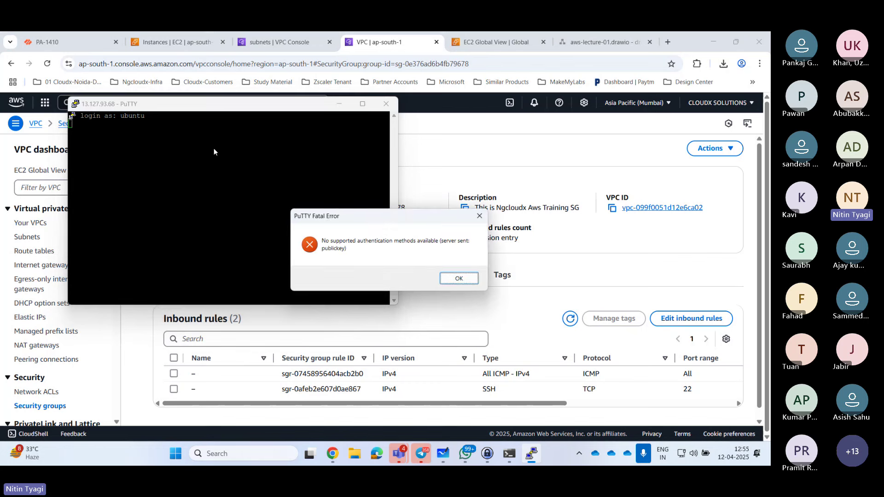
left_click(449, 280)
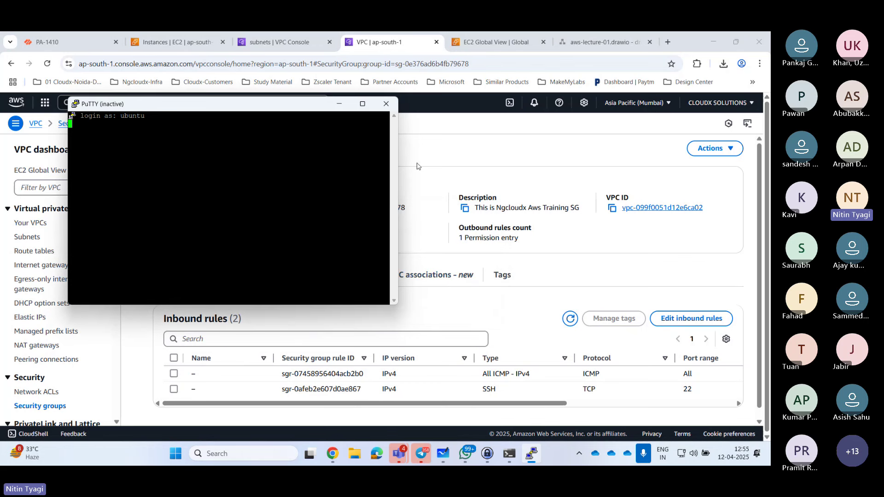
left_click(386, 103)
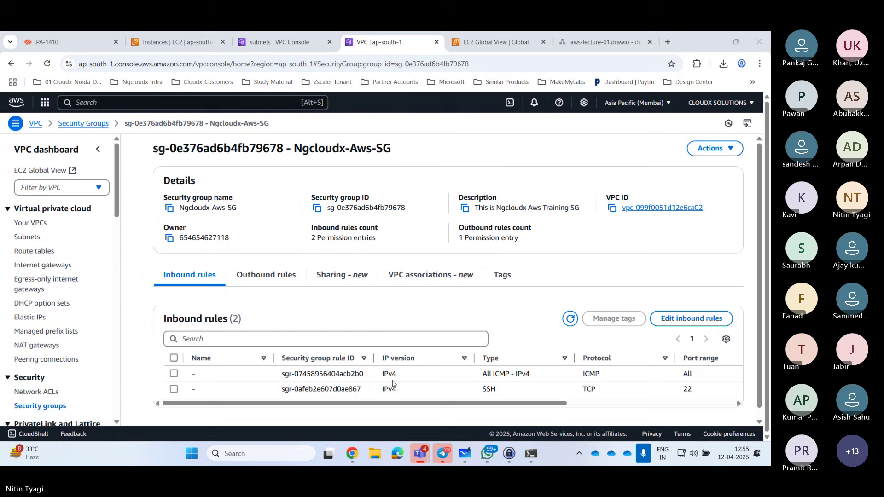
left_click(286, 459)
type("putty")
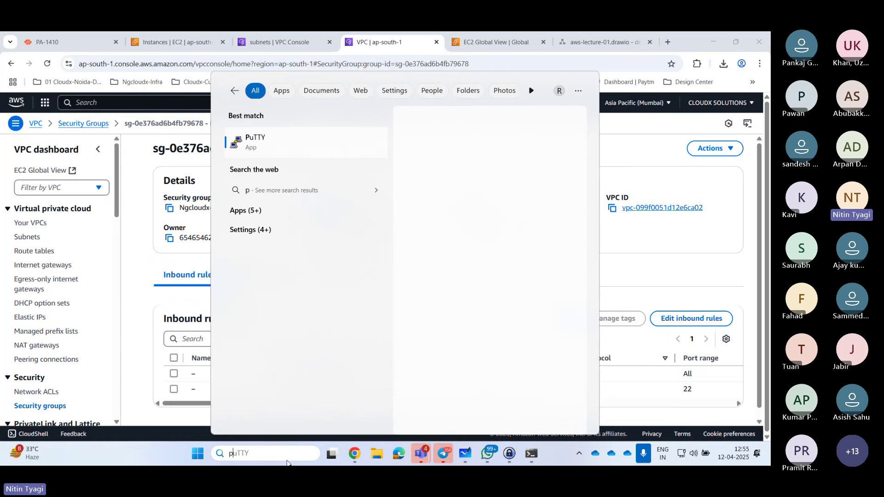
key("Return")
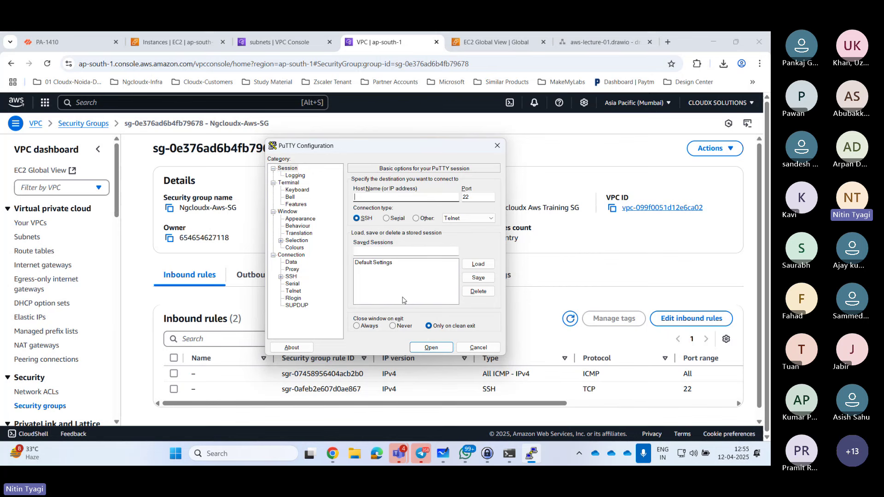
left_click(281, 277)
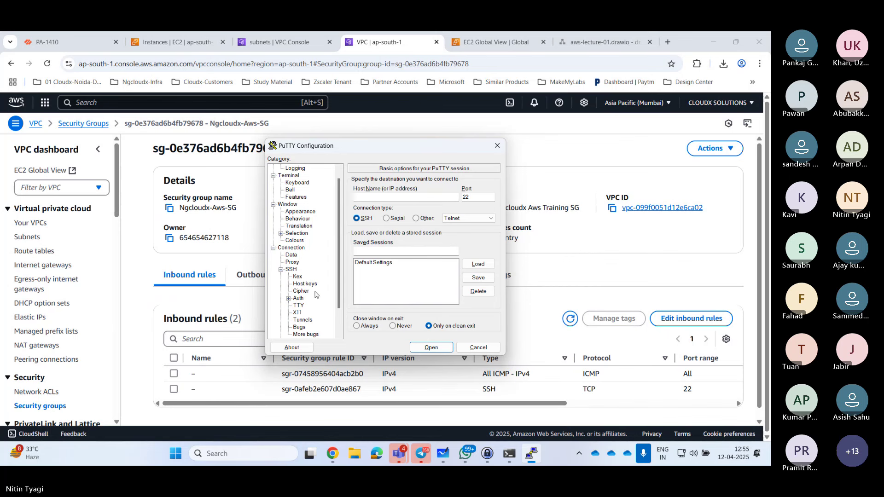
left_click(298, 277)
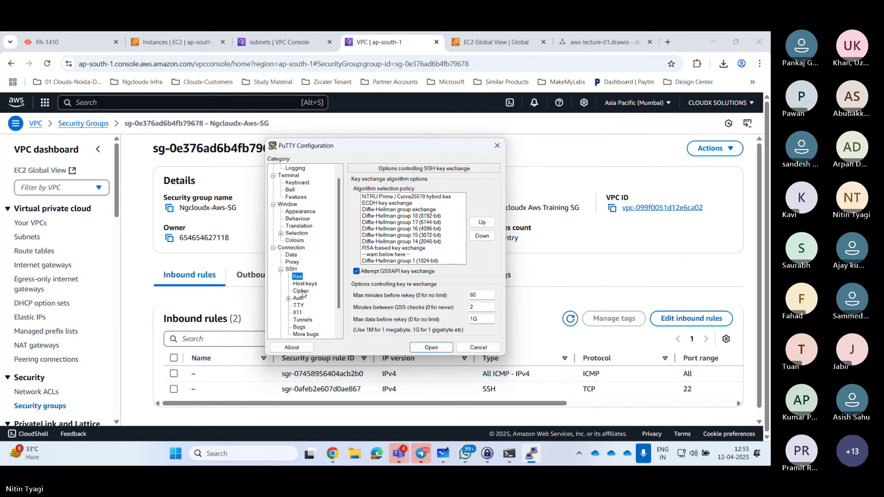
left_click(303, 291)
left_click(308, 286)
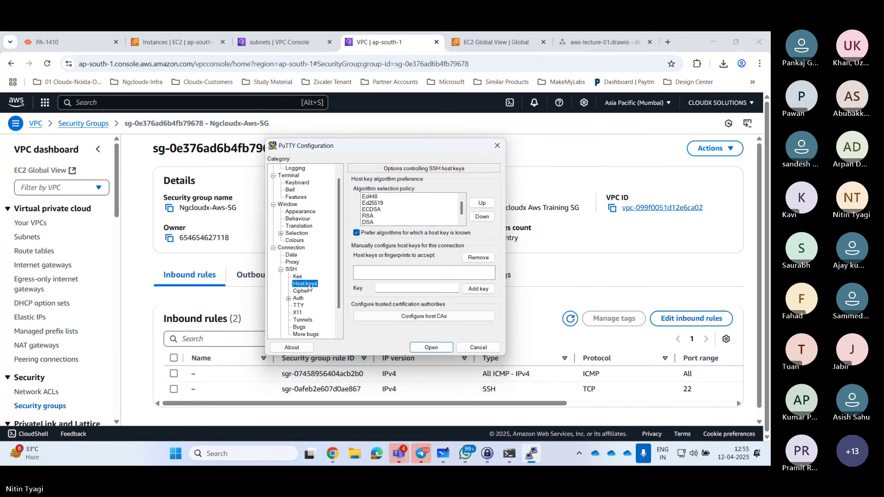
left_click(488, 295)
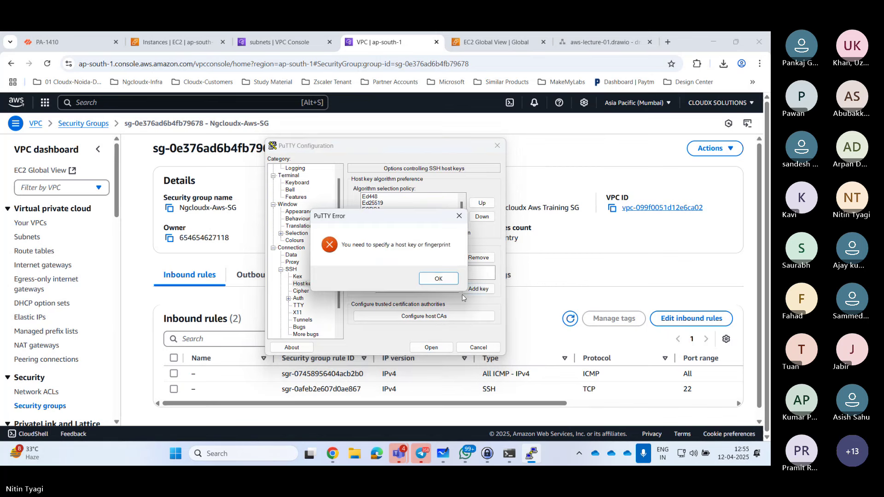
left_click(439, 279)
scroll(332, 322, "down", 1)
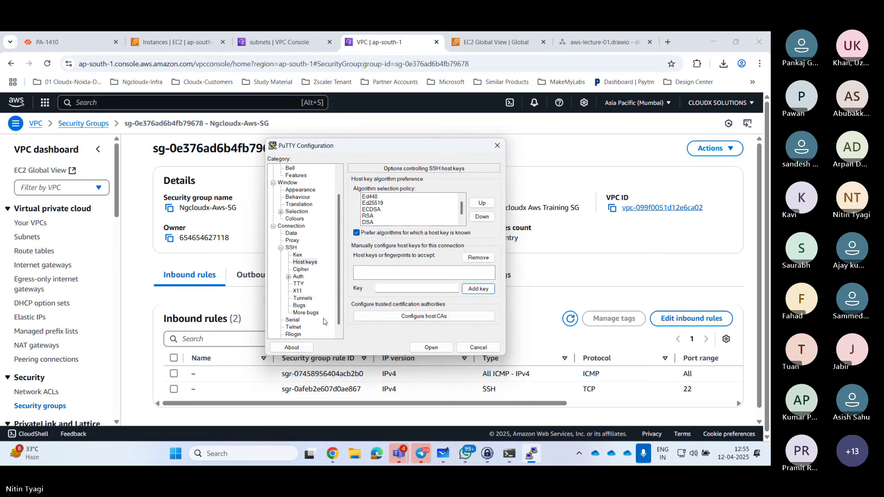
left_click(478, 347)
Launch MobaXterm and create a new session of type SSH
left_click(272, 458)
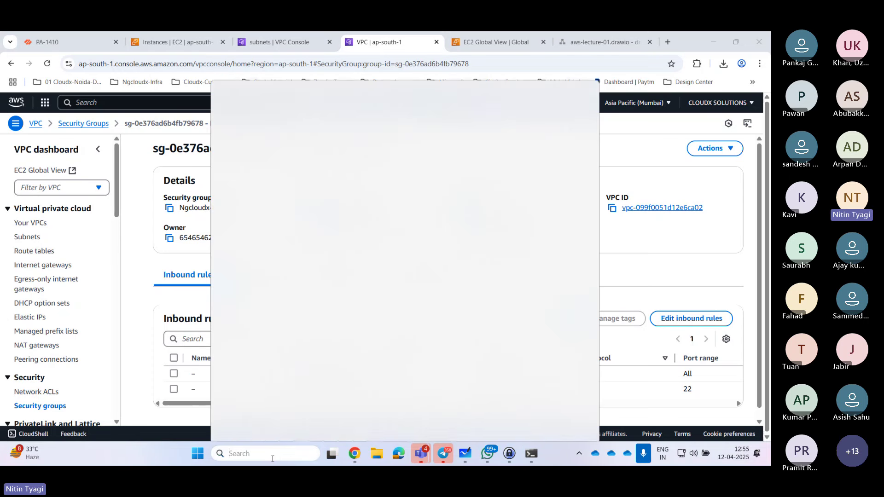
type("moba")
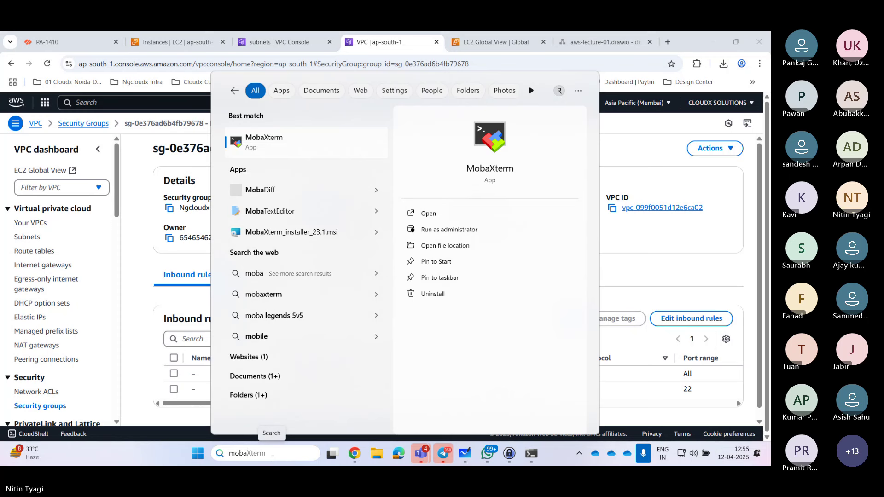
key("Return")
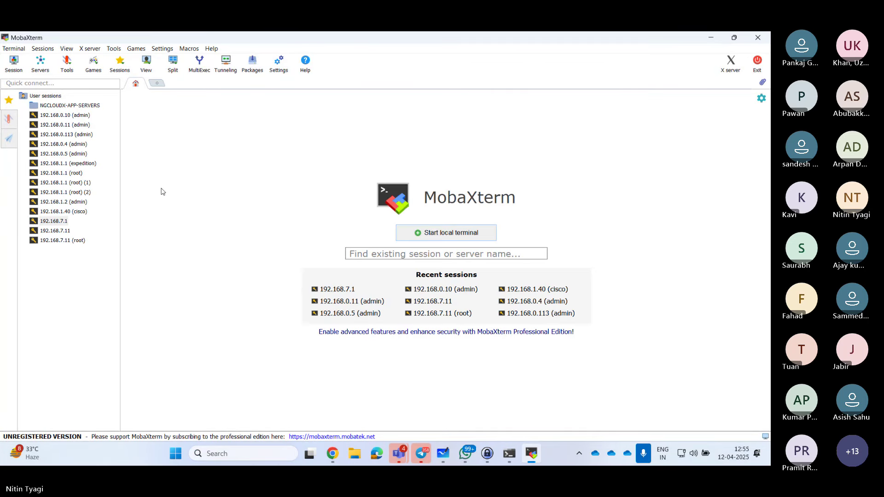
left_click(8, 71)
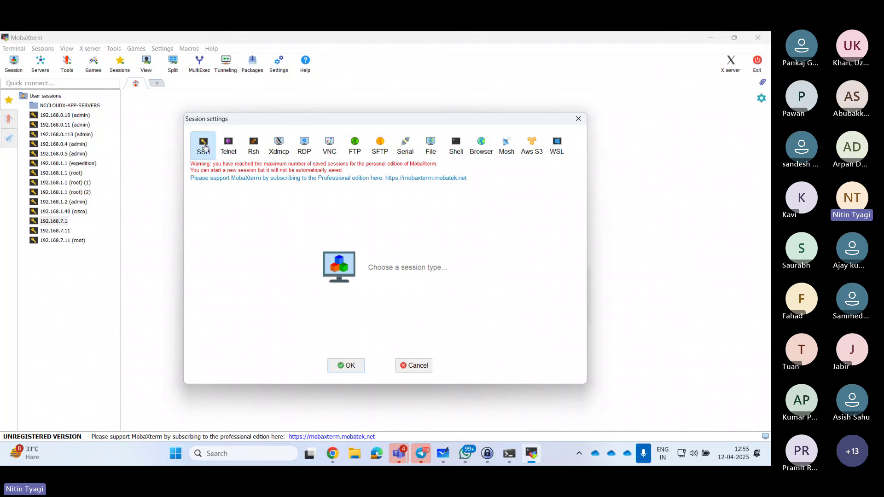
left_click(203, 145)
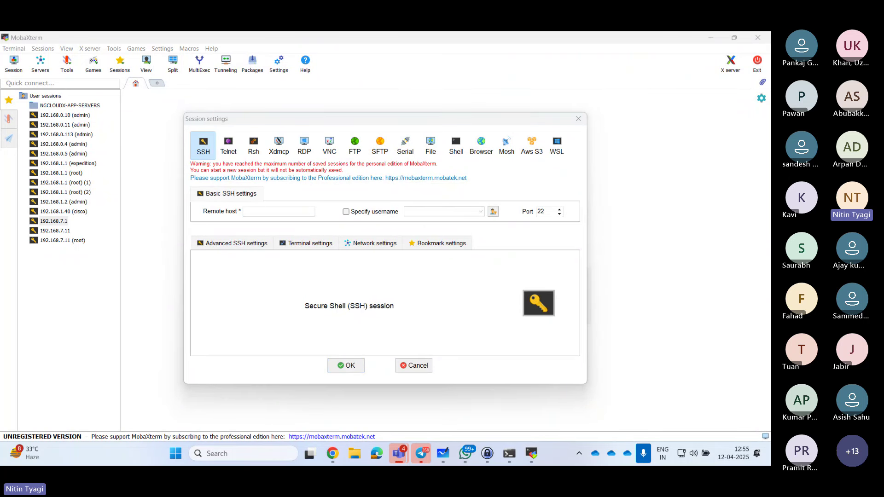
Set the SSH session's remote host to 13.127.93.68 and specify the username ubuntu
left_click(254, 214)
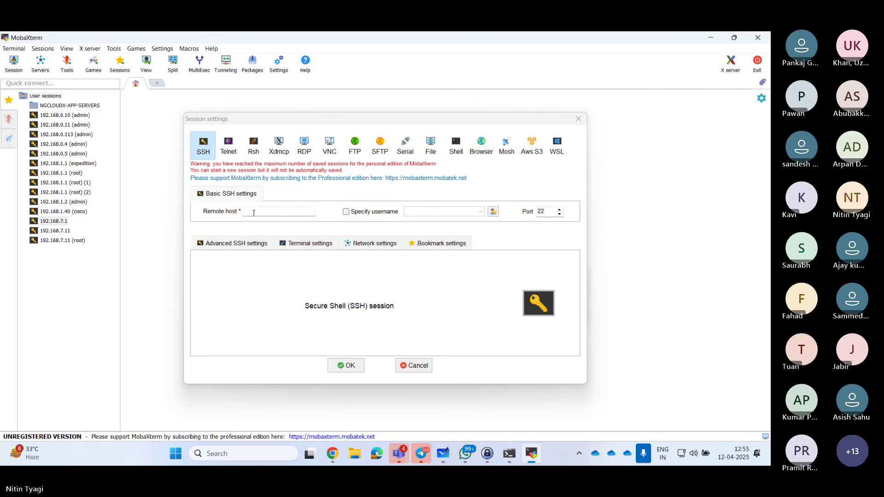
left_click(254, 213)
type("13.127.93.68")
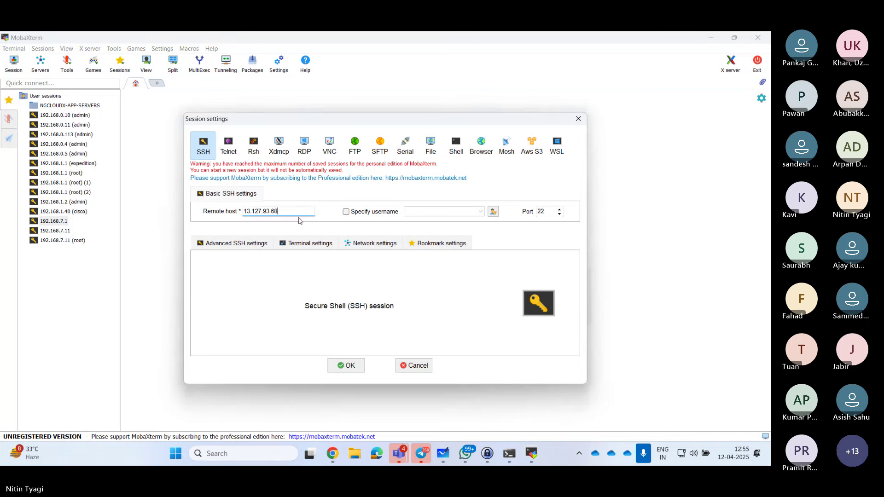
left_click(346, 213)
type("u")
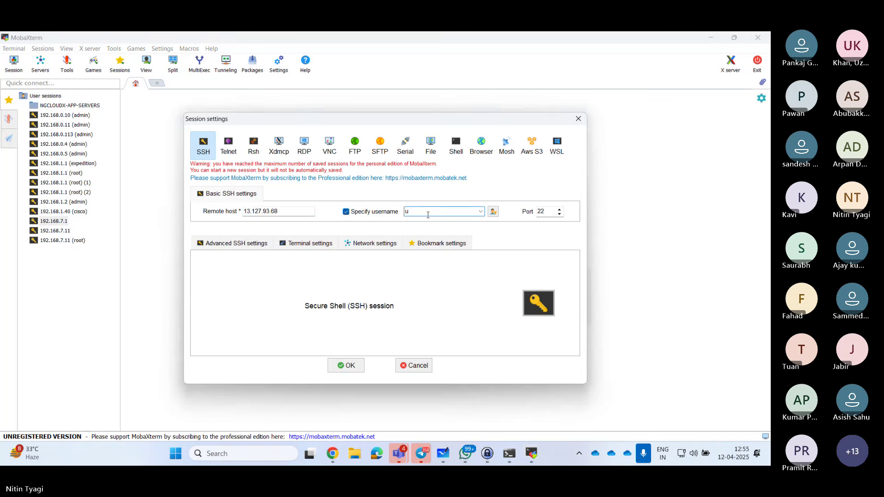
type("buntu")
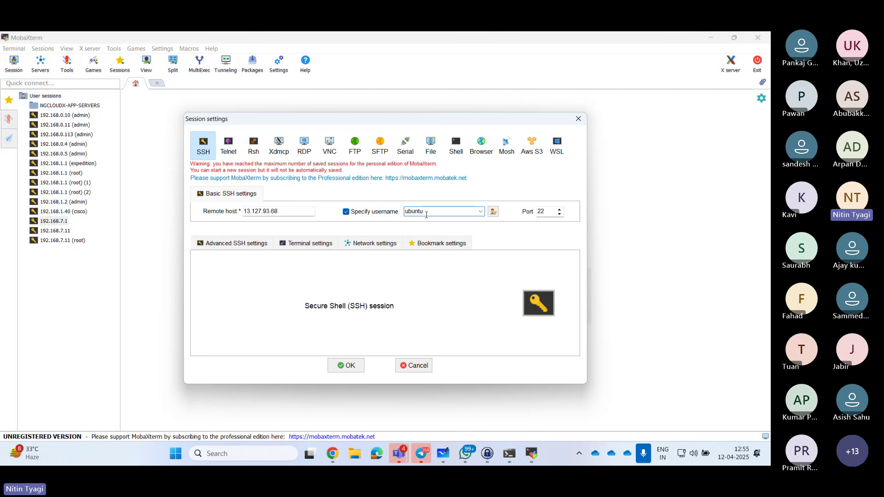
Enable private key authentication for the session and choose Ngcloudx-Aws-Key-Pair.ppk from the Downloads folder
left_click(233, 248)
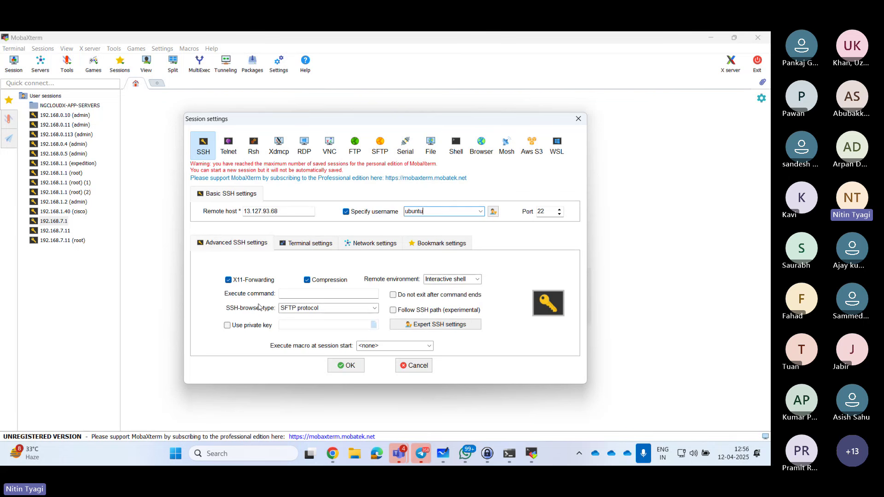
left_click(227, 326)
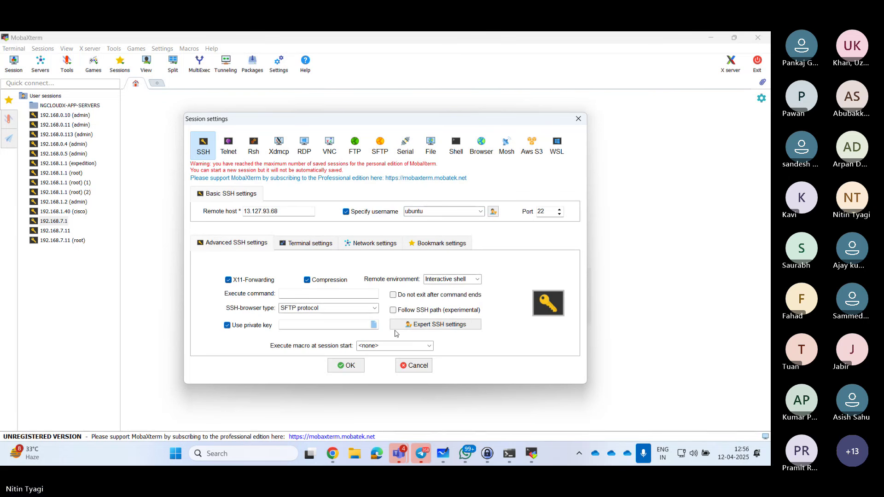
left_click(415, 328)
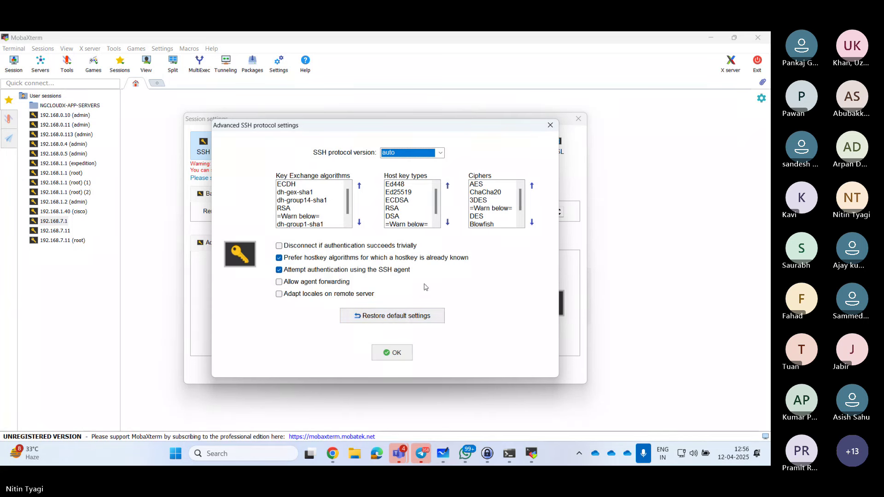
left_click(392, 353)
left_click(374, 325)
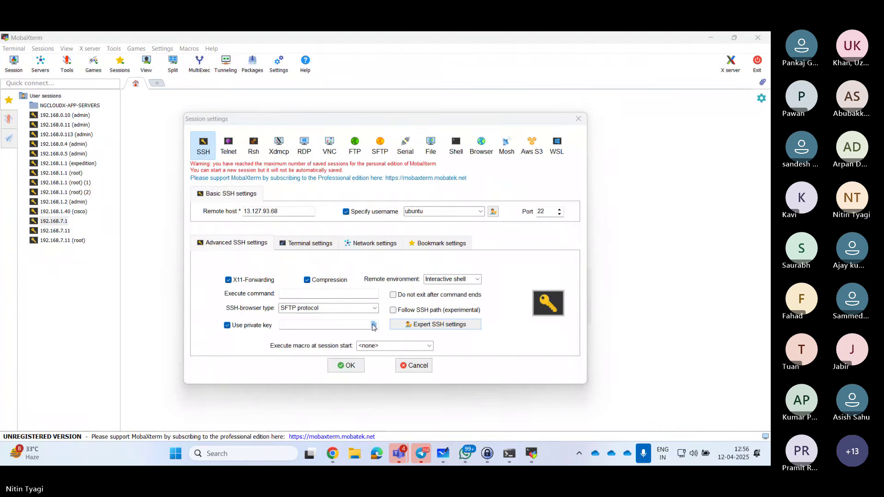
left_click(235, 245)
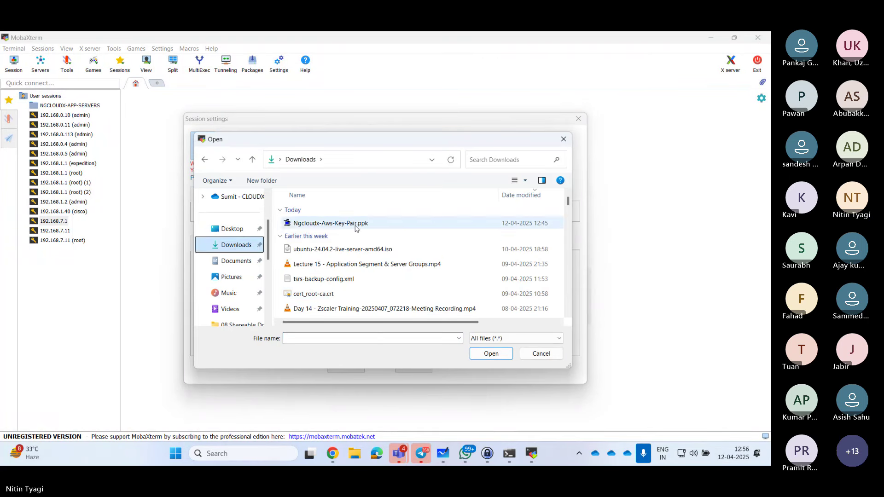
left_click(317, 224)
left_click(487, 354)
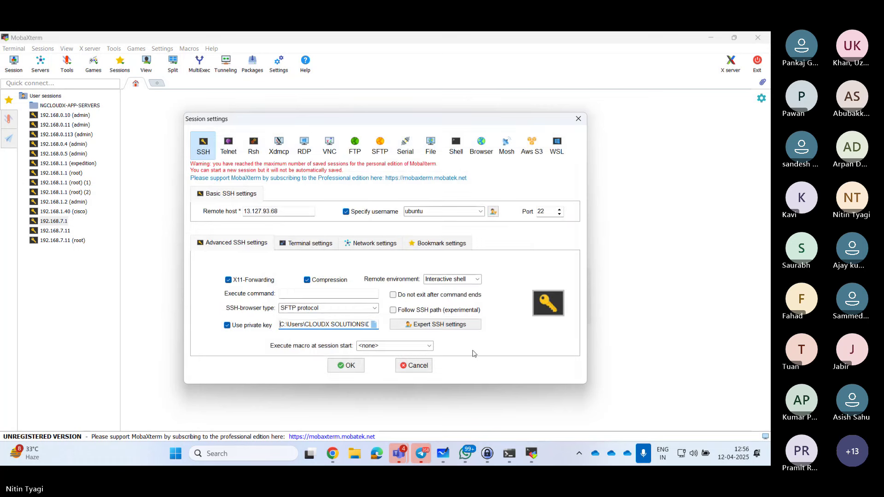
Start the SSH session to 13.127.93.68, accept the server's identity and add blank prompt lines in the terminal
left_click(342, 371)
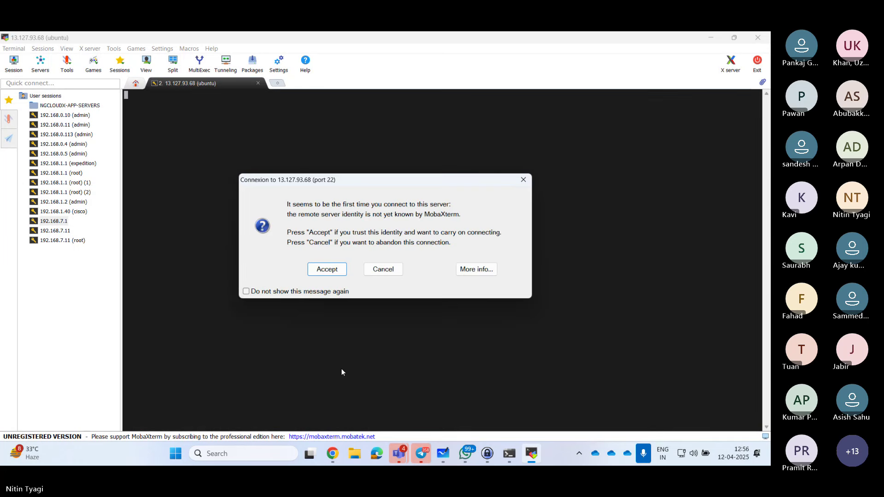
left_click(330, 271)
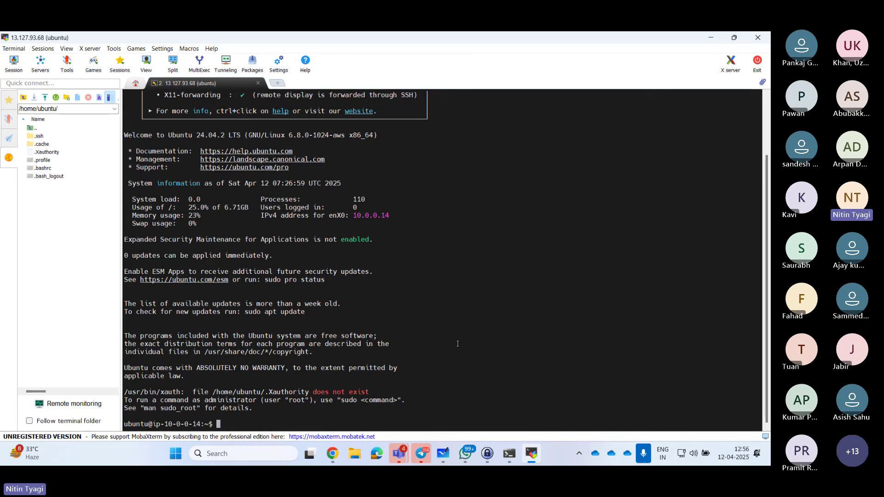
key("Return")
key("Return")
key("Return")
key("Return")
key("Return")
key("Return")
key("Return")
key("Return")
key("Return")
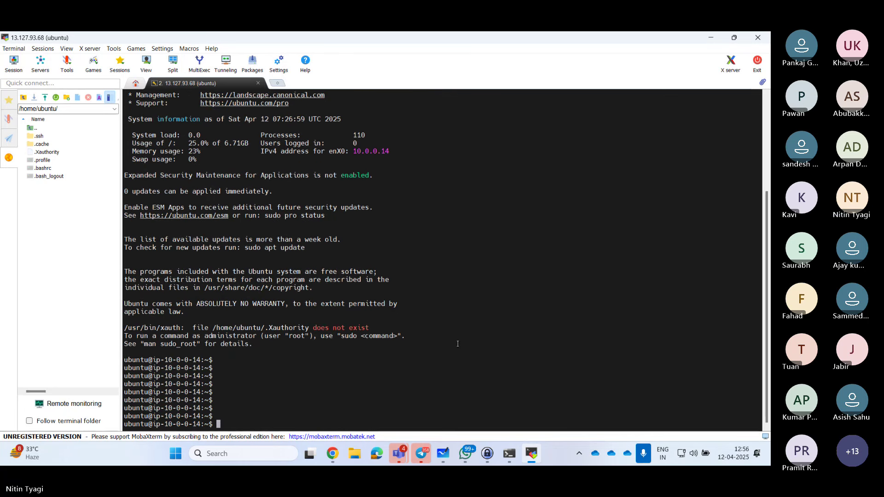
key("Return")
key("Return")
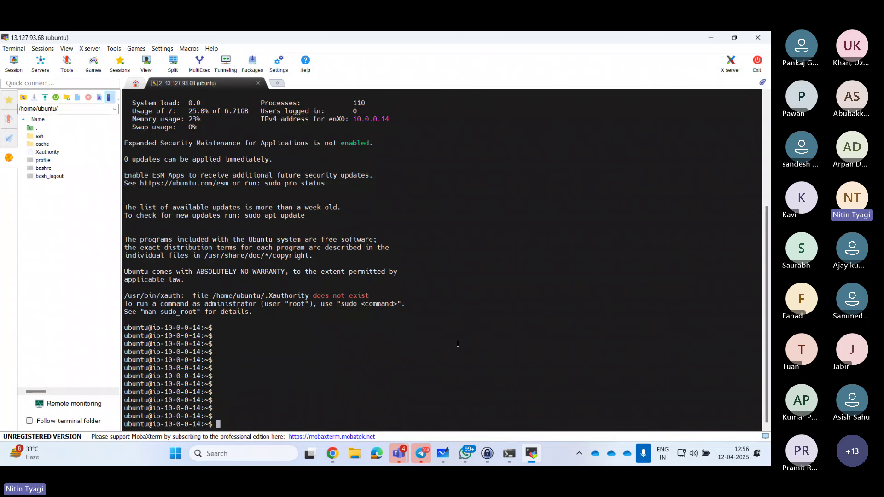
Turn on remote monitoring for the server session and add a few blank prompt lines
left_click(80, 409)
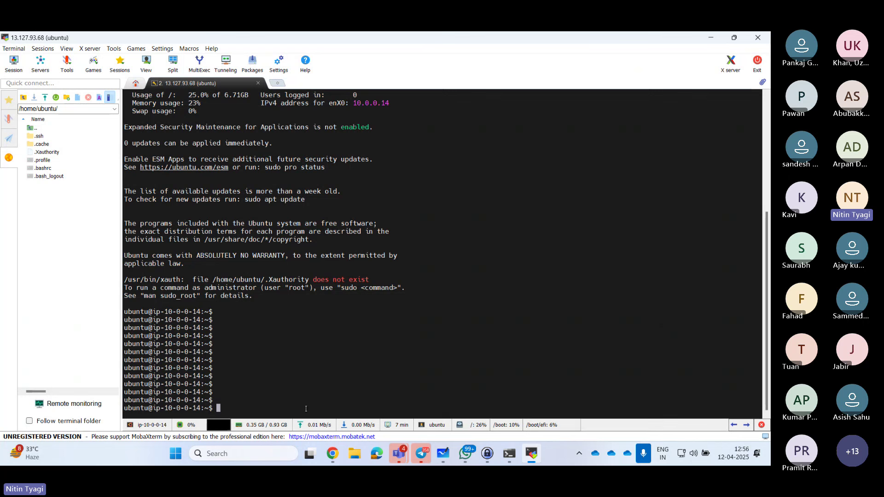
key("Return")
key("Return")
key("Return")
key("Return")
key("Return")
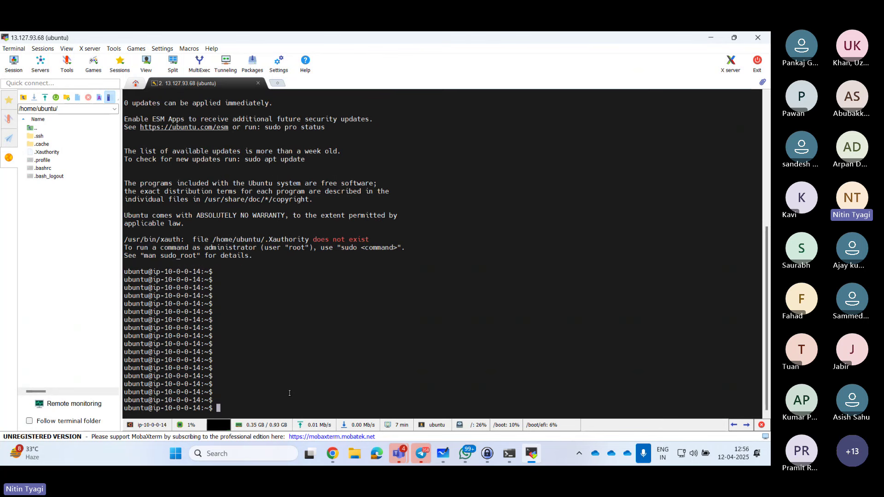
Try to list the server's network interfaces with ifconfig
type("ifcongih")
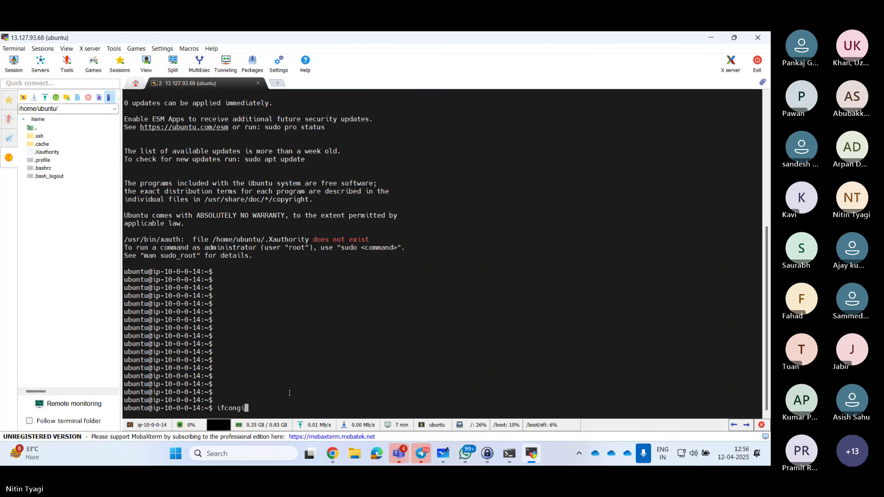
key("BackSpace")
key("BackSpace")
key("BackSpace")
type("fig")
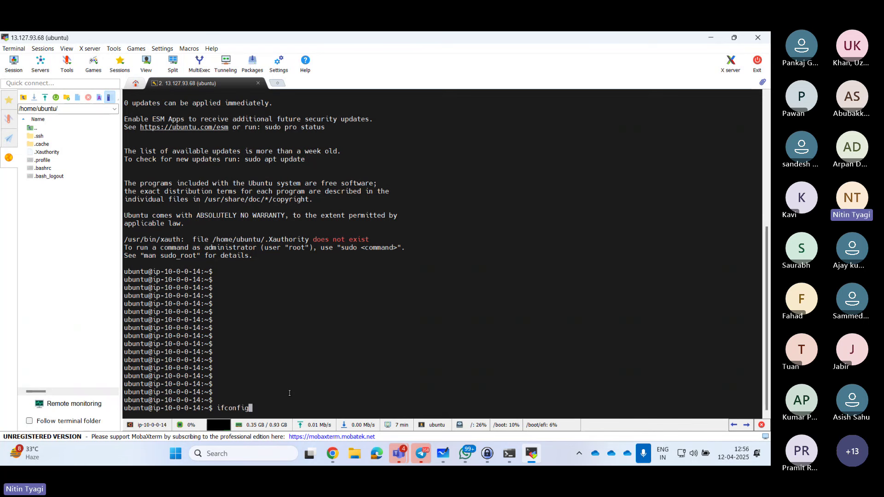
key("Return")
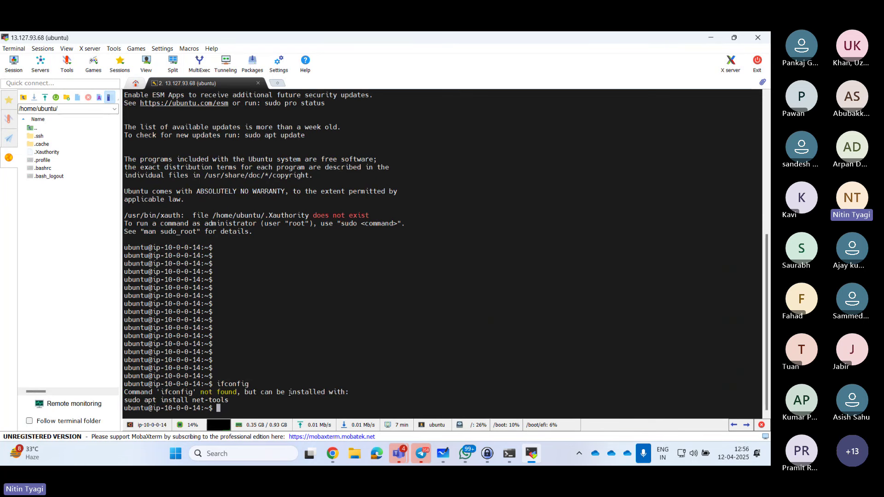
Test the server's internet connectivity by pinging 8.8.8.8, and stop the ping after a few replies
type("ping 8.8.8.8")
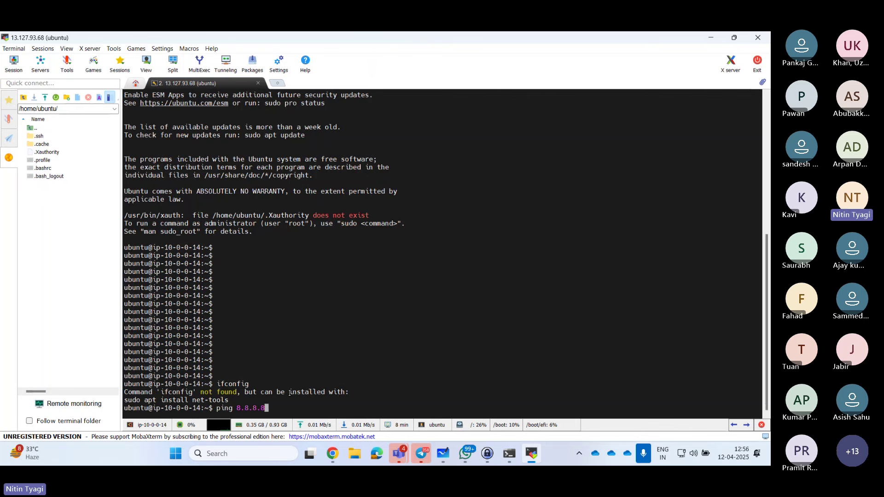
key("Return")
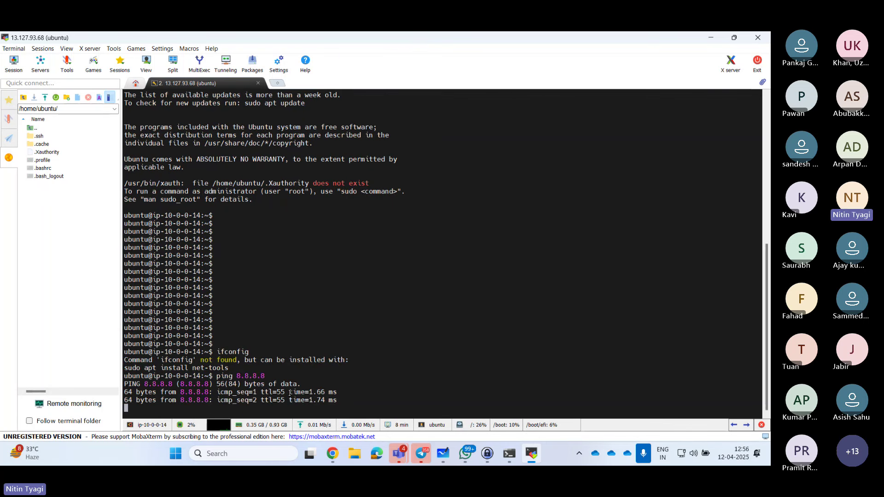
key("ctrl+c")
key("Return")
key("Return")
key("Return")
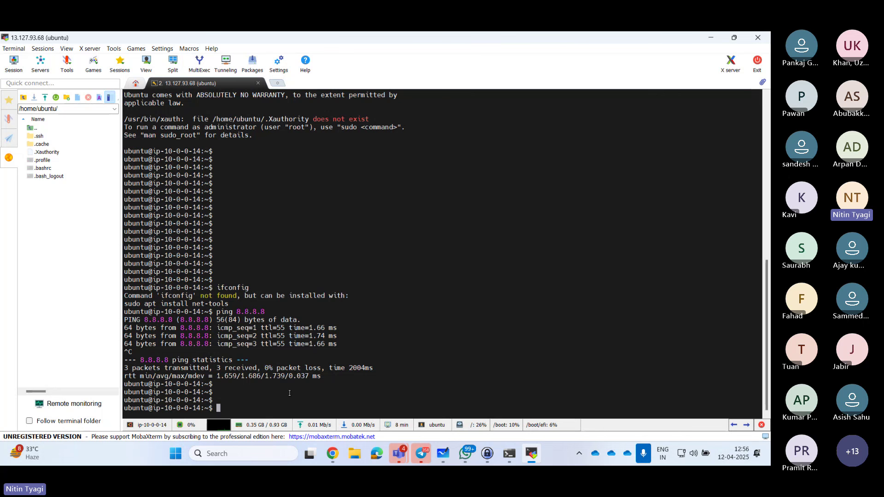
Switch the terminal to the root user with sudo su
type("sudo us")
key("Return")
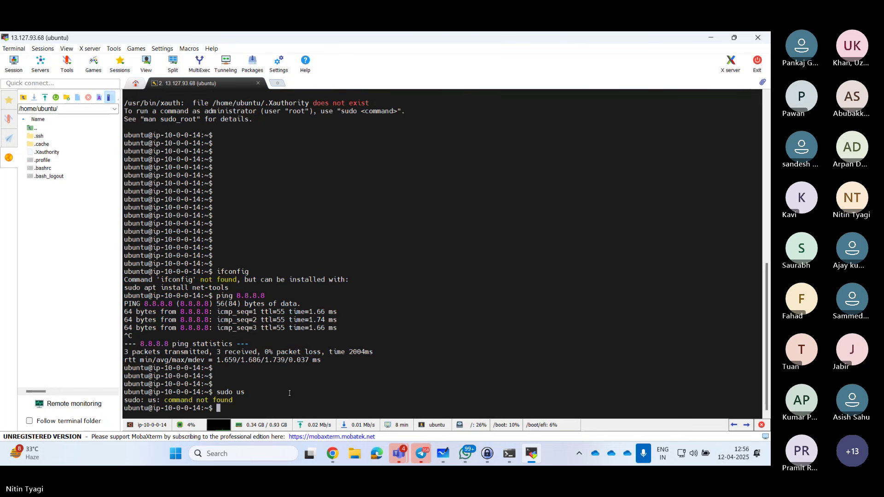
type("sudo su")
key("Return")
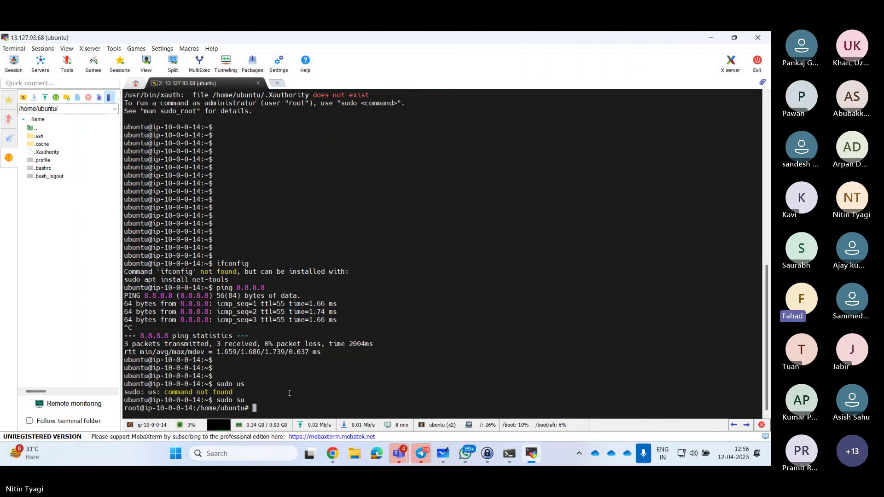
key("Return")
key("Return")
key("Return")
key("Return")
key("Return")
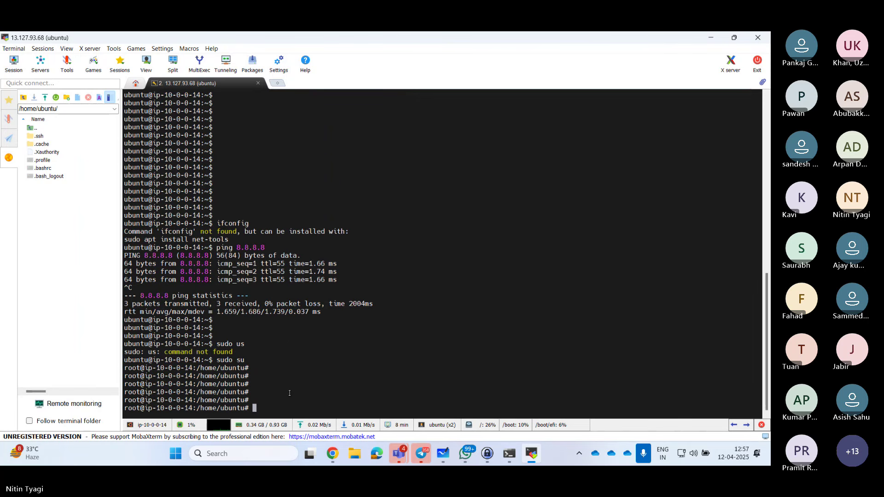
Install the net-tools package with apt
type("apt install net-tools")
key("Return")
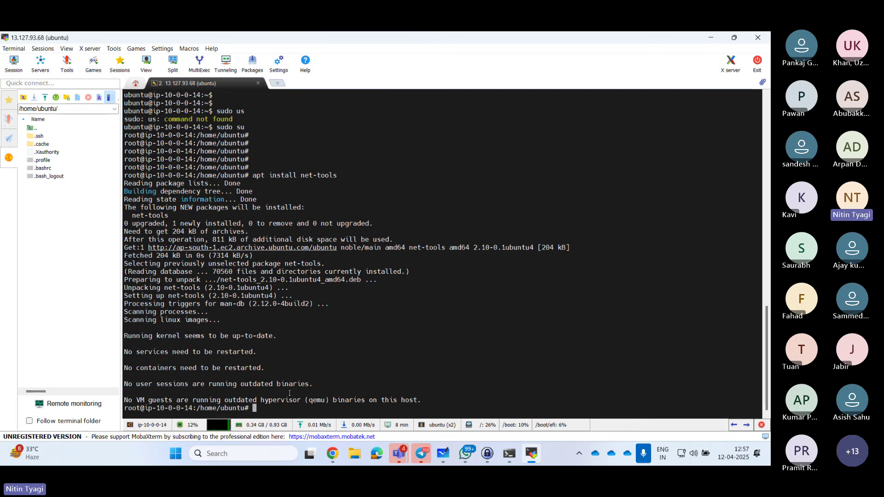
key("Return")
key("Return")
key("Return")
key("Return")
key("Return")
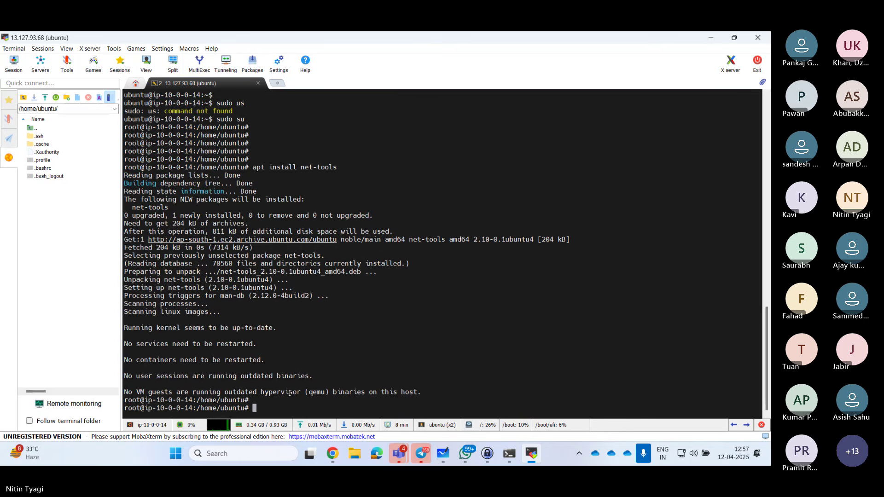
Run ifconfig as root to display the server's network interface configuration
type("ifconfig")
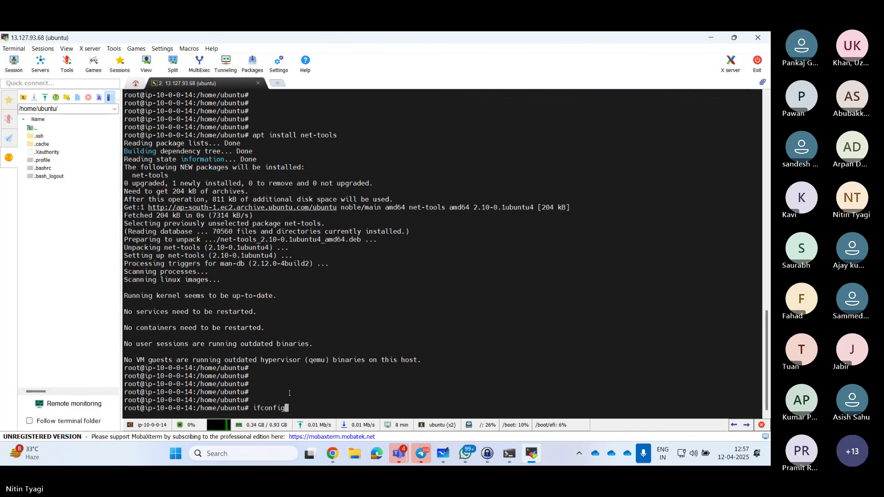
key("Return")
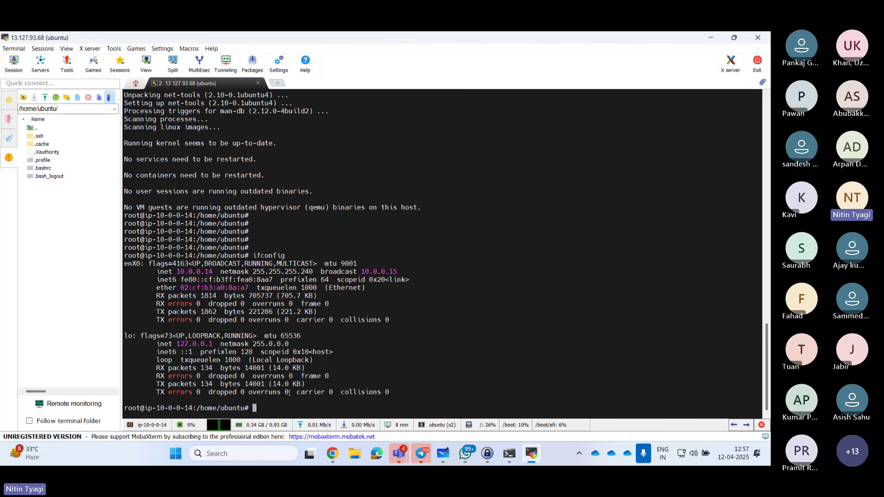
key("Return")
key("Return")
key("Return")
key("Return")
key("Return")
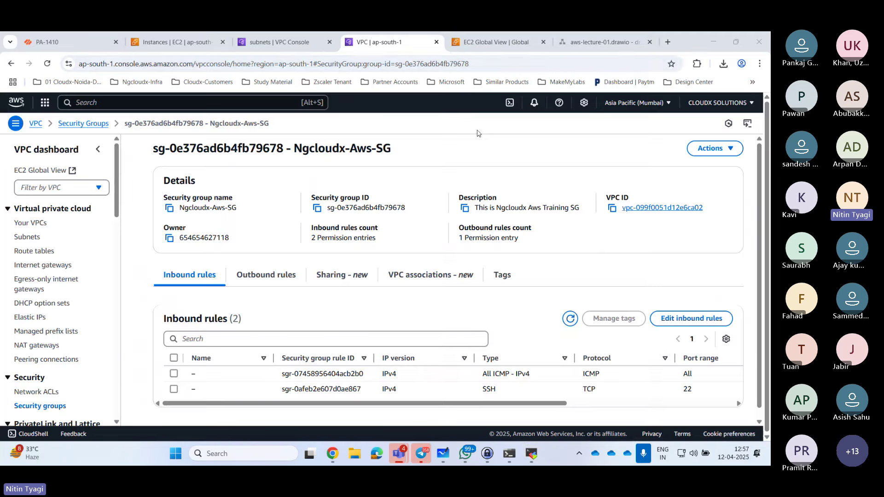
left_click(710, 37)
left_click(668, 41)
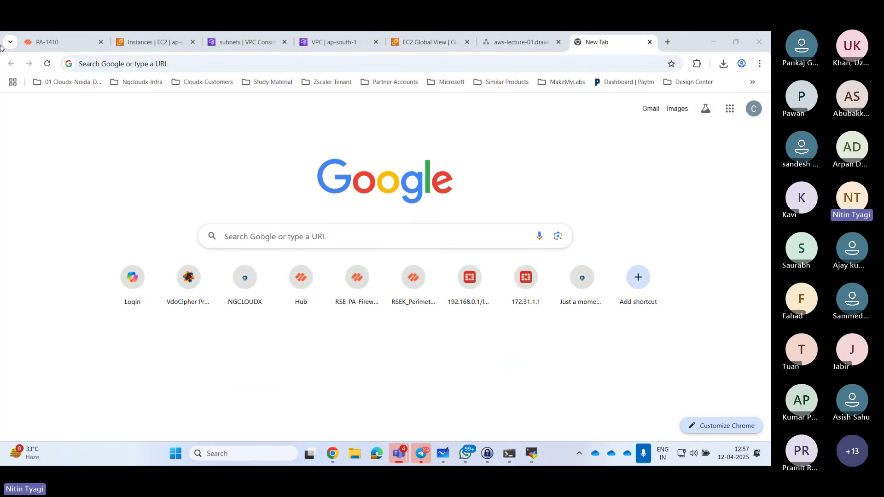
left_click(220, 62)
type("ht")
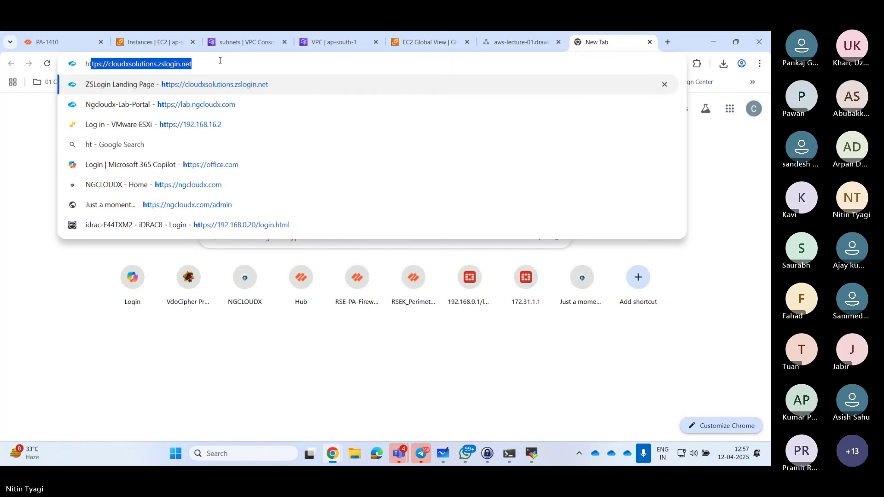
type("tp://")
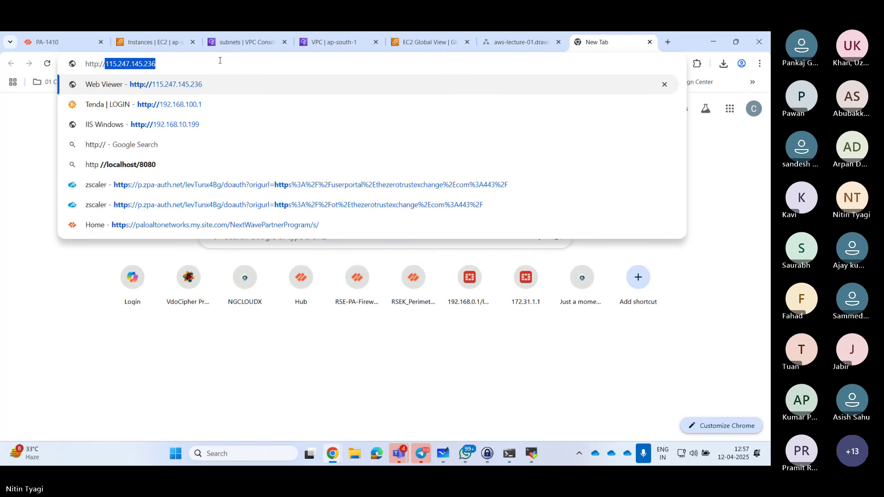
type("13.127.93.68")
key("Return")
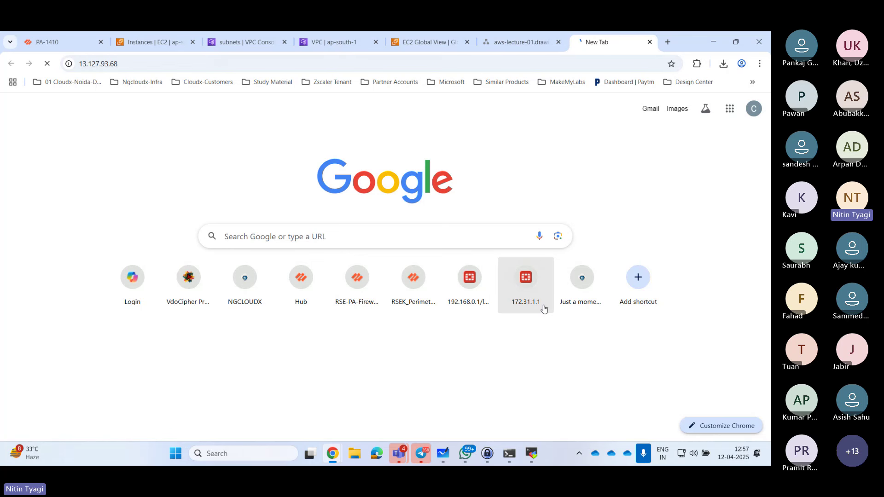
Switch to the root terminal session in MobaXterm and add blank prompt lines beneath the ifconfig output
left_click(155, 42)
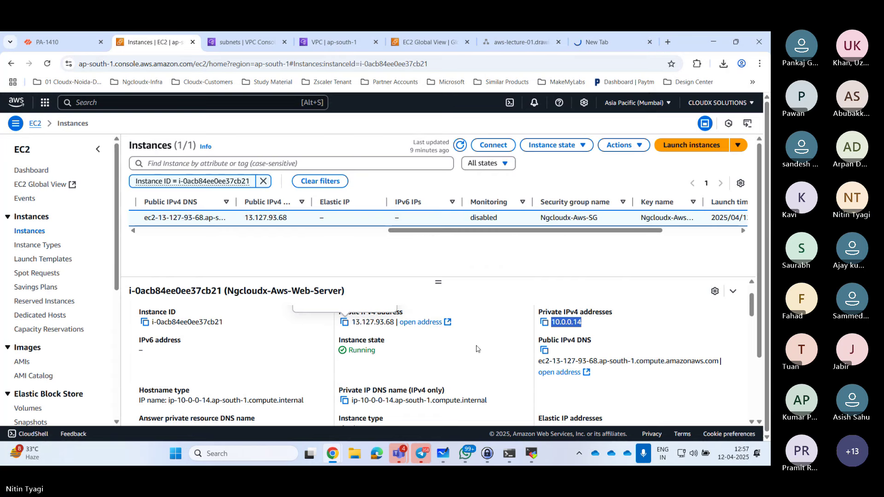
left_click(532, 454)
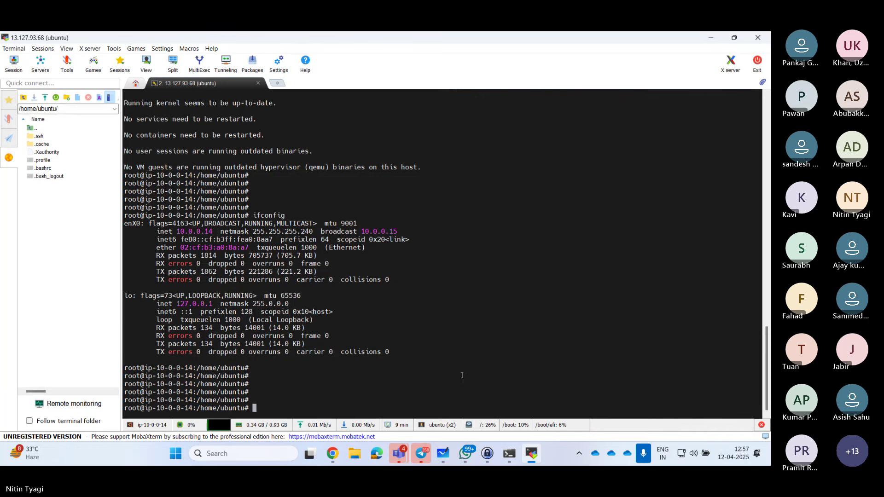
key("Return")
key("Return")
key("Return")
key("Return")
key("Return")
key("Return")
key("Return")
key("Return")
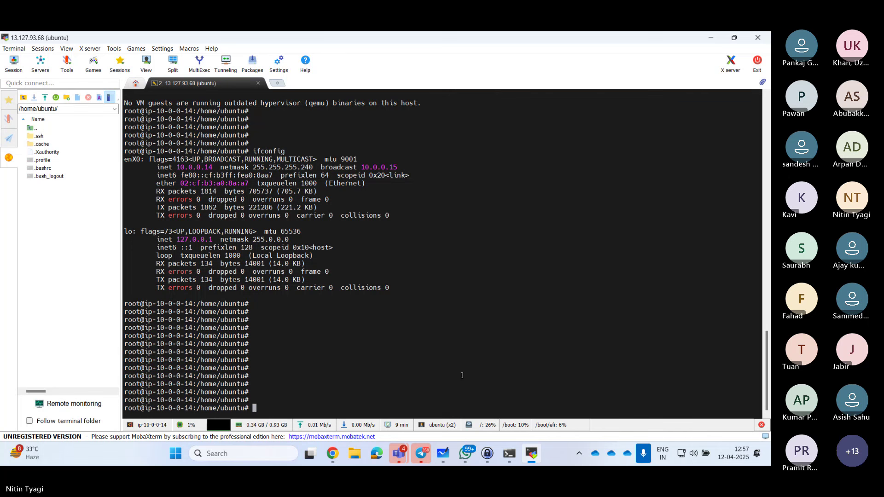
Try to install the apache2 package with apt, answering Y to continue
type("apt instal")
key("BackSpace")
type("l apav")
key("BackSpace")
type("che2")
key("Return")
type("Y")
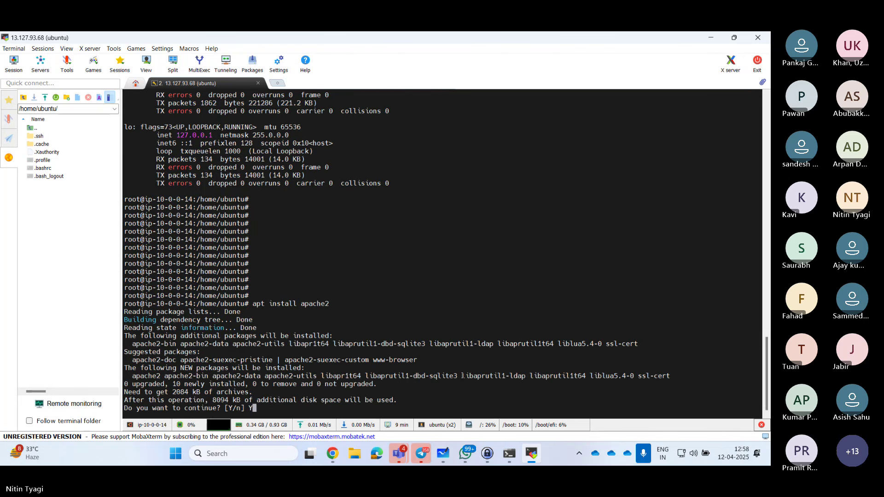
key("Return")
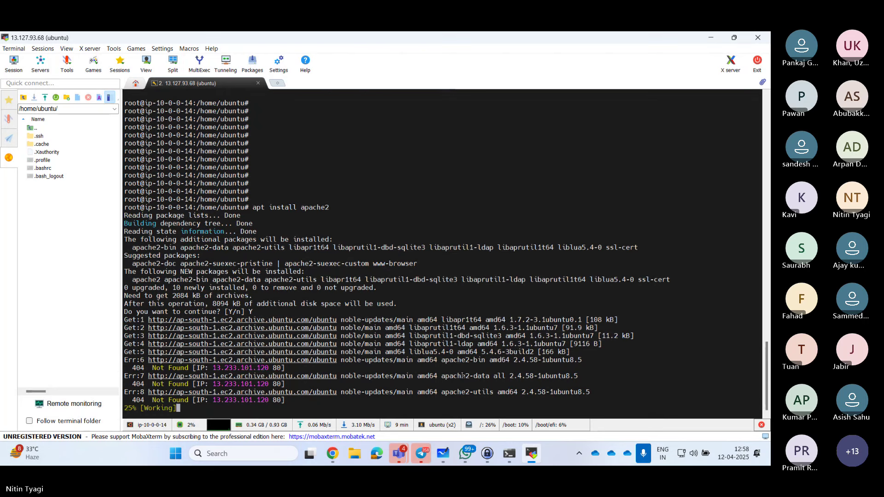
key("Return")
key("Return")
key("Return")
key("Return")
key("Return")
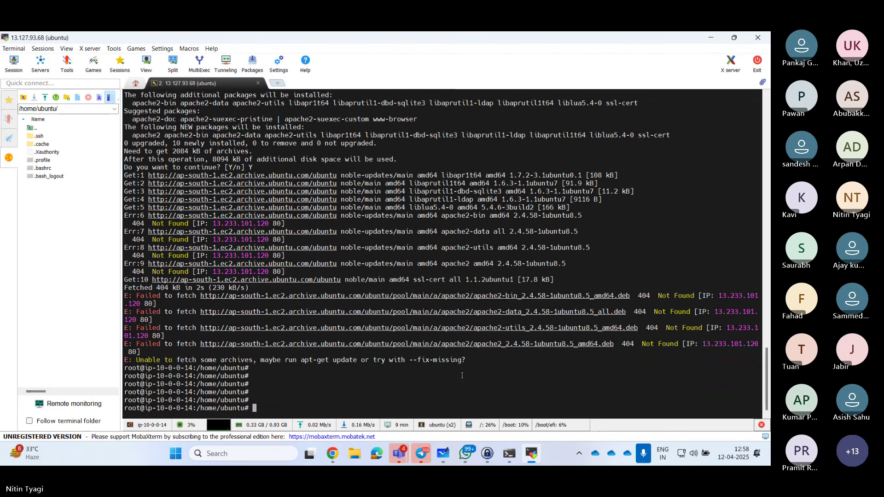
Refresh the server's package lists with apt update
type("apt update")
key("Return")
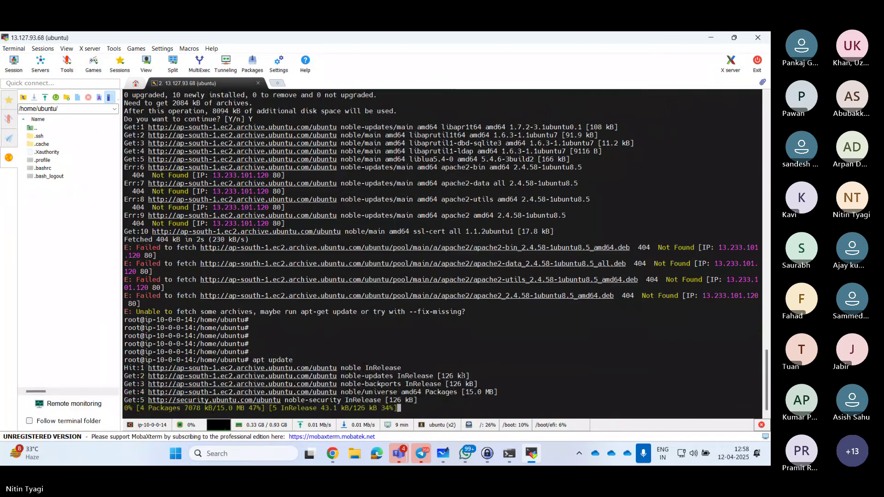
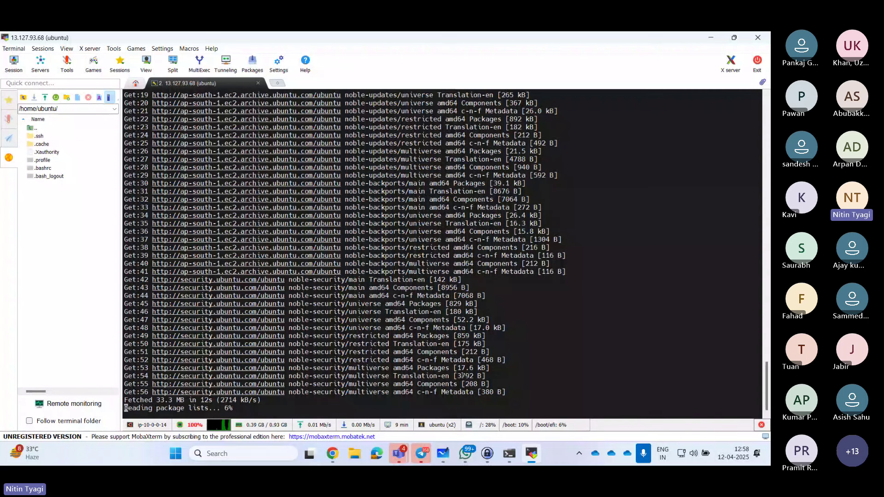
key("Return")
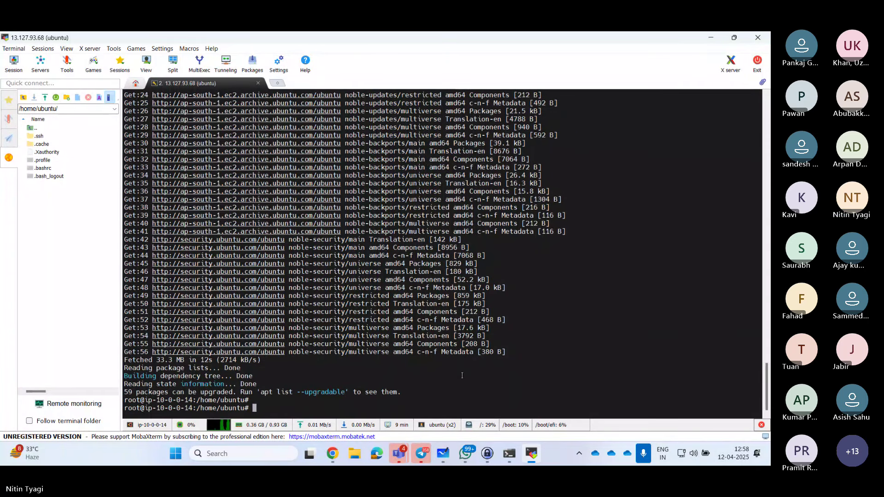
key("Return")
key("Return")
key("Return")
key("Return")
key("Return")
key("Return")
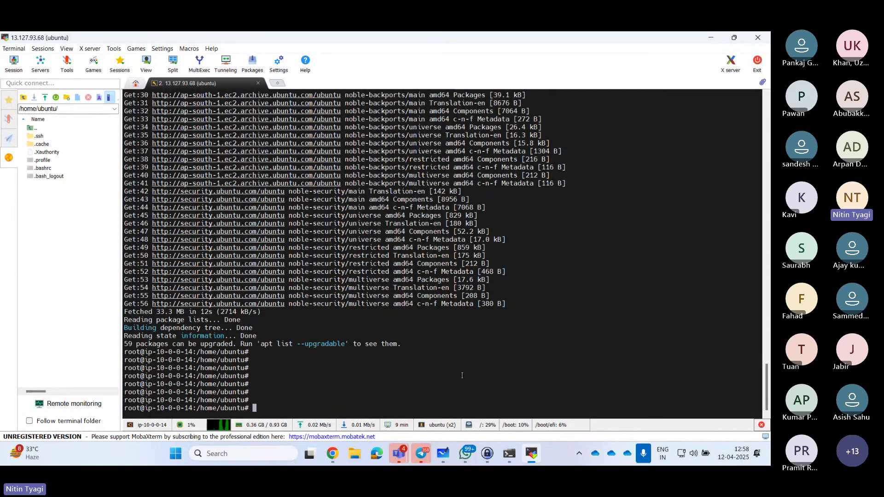
key("Return")
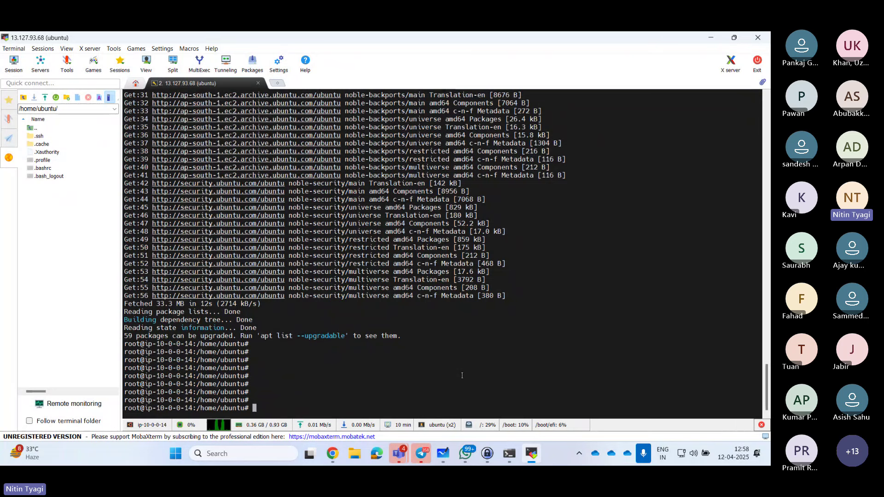
Install the apache2 package with apt, answering Y to continue
type("apt install apache2")
key("Return")
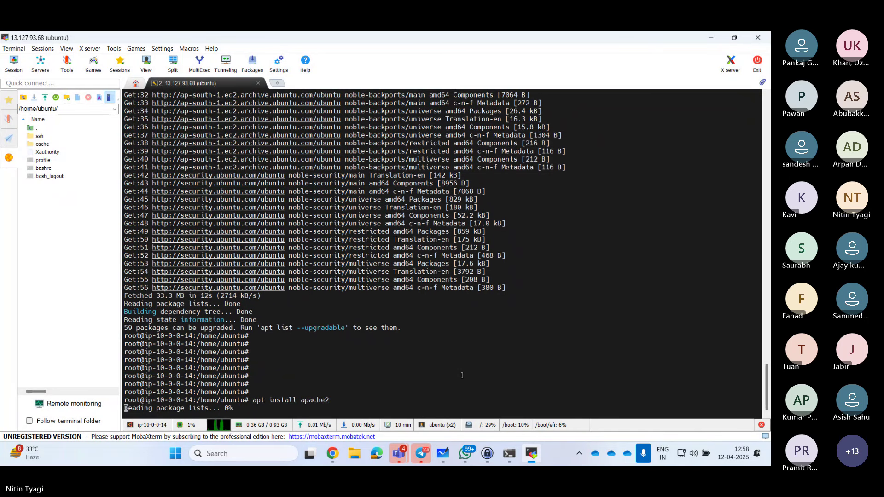
type("Y")
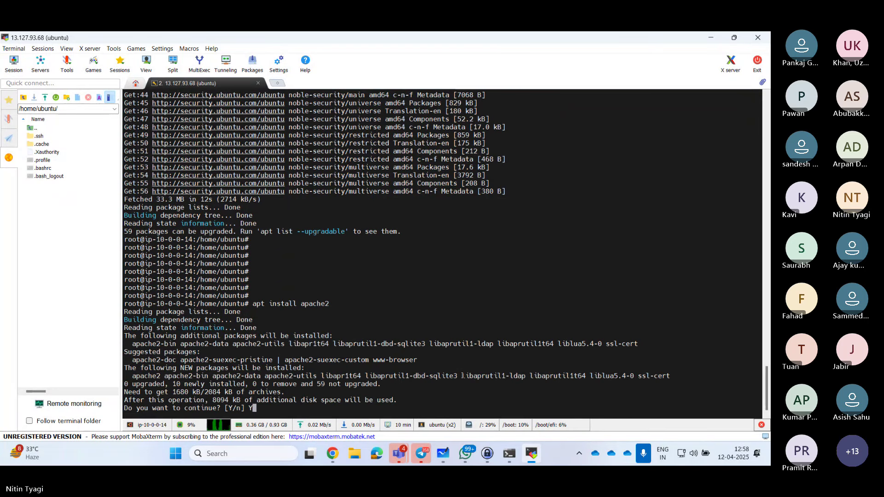
key("Return")
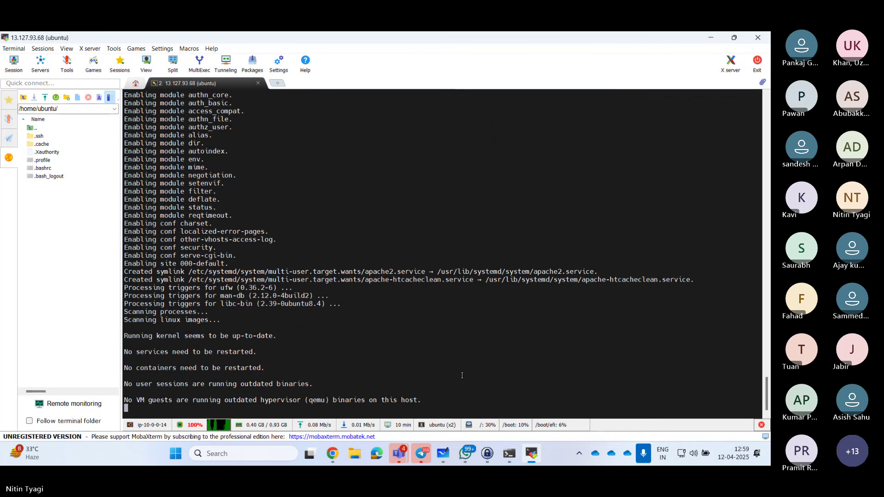
key("Return")
key("Return")
key("Return")
key("Return")
key("Return")
key("Return")
key("Return")
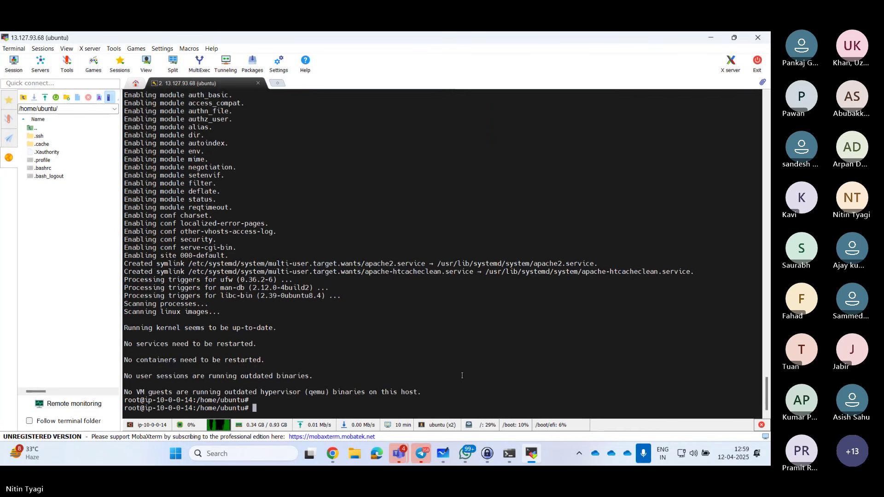
Check the Apache service's status with systemctl status apache2
type("s")
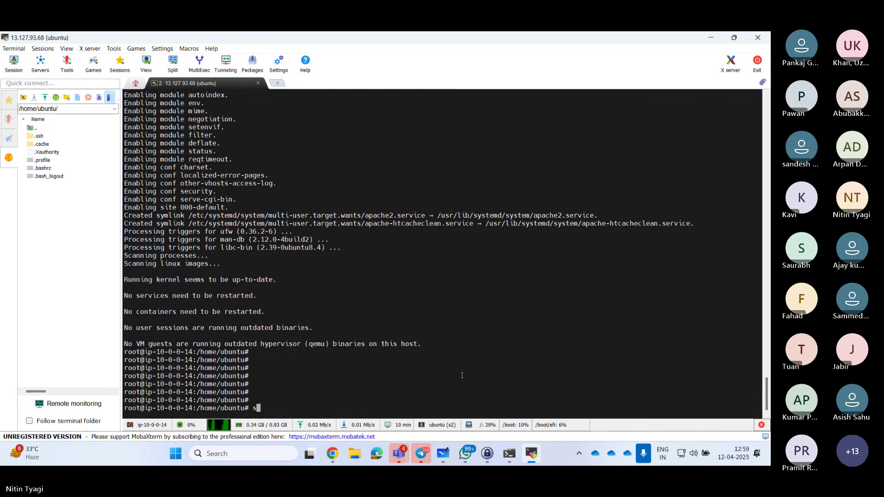
type("ystemctl ")
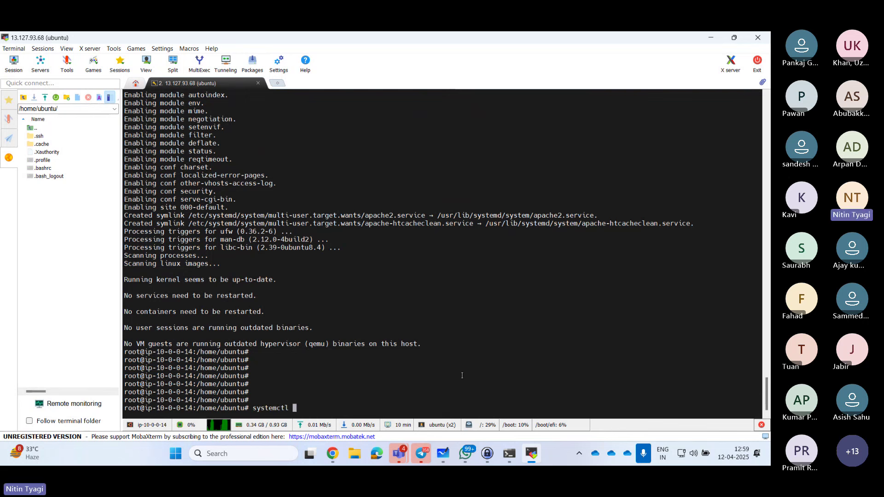
type("status ap")
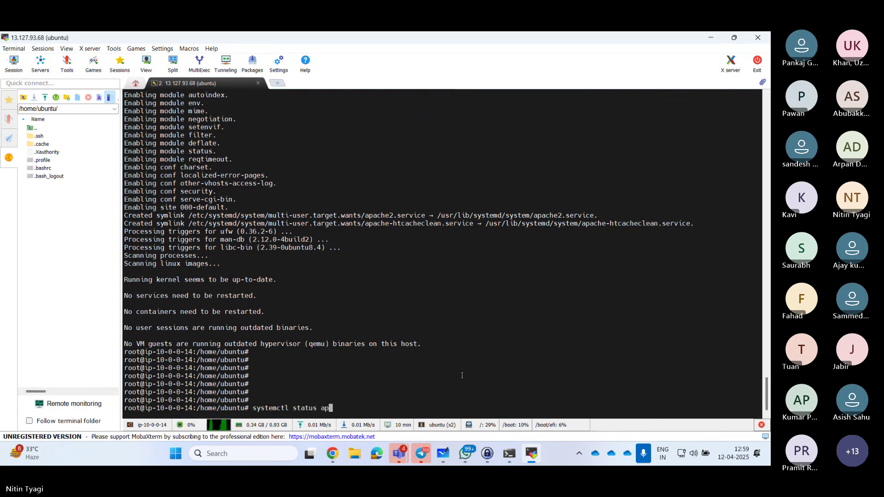
type("ache2")
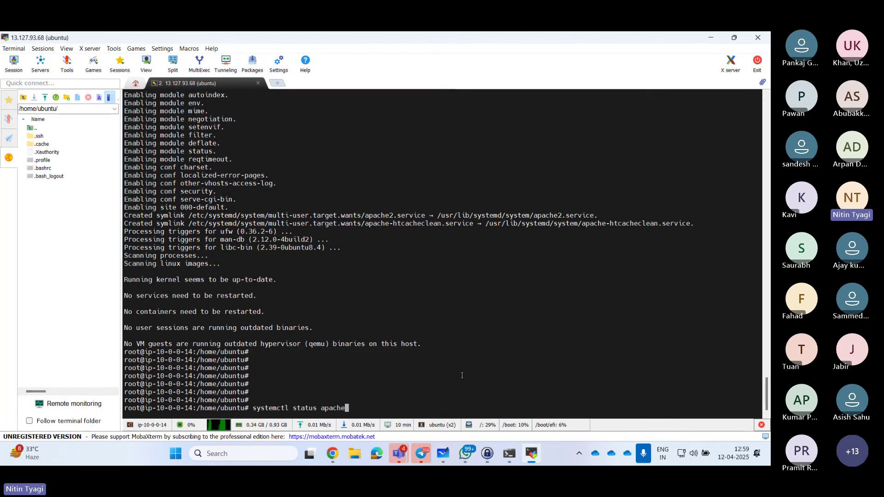
key("Return")
key("Return")
key("Return")
key("Return")
key("Return")
key("Return")
key("Return")
key("Return")
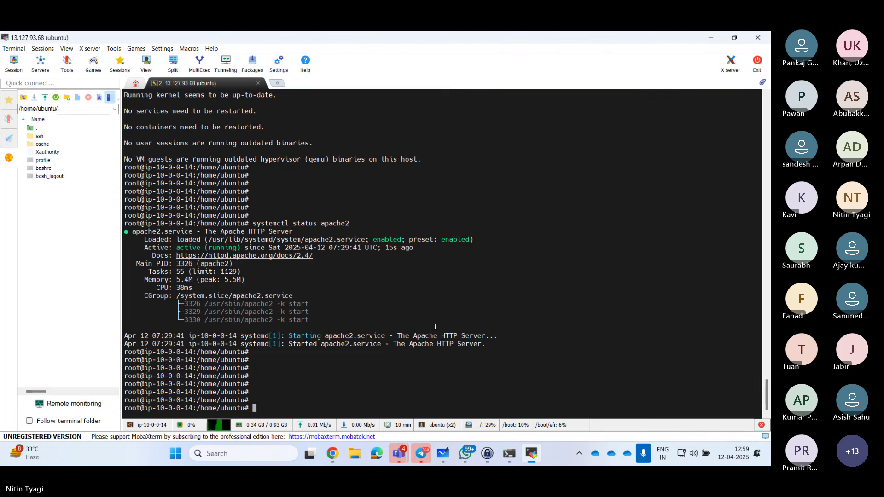
Switch to Chrome, add an inbound HTTP rule with source 0.0.0.0/0 to the Ngcloudx-Aws-SG security group and save the rules
left_click(712, 40)
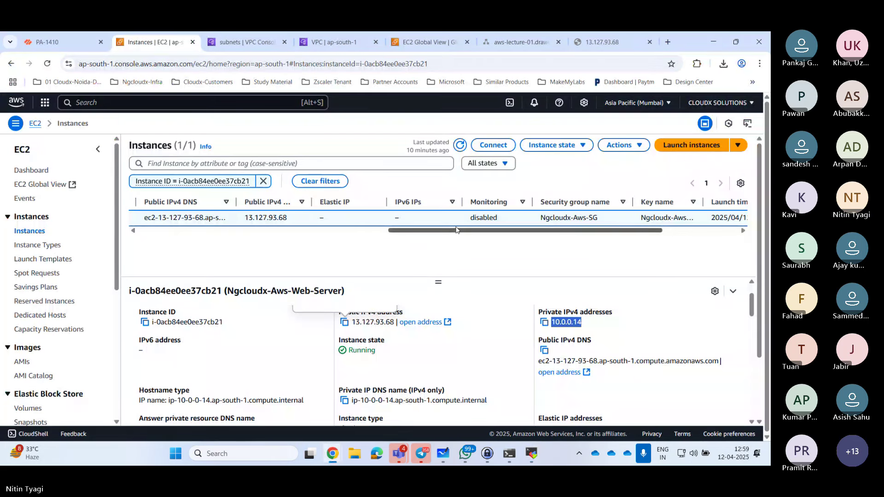
left_click(237, 43)
left_click(332, 42)
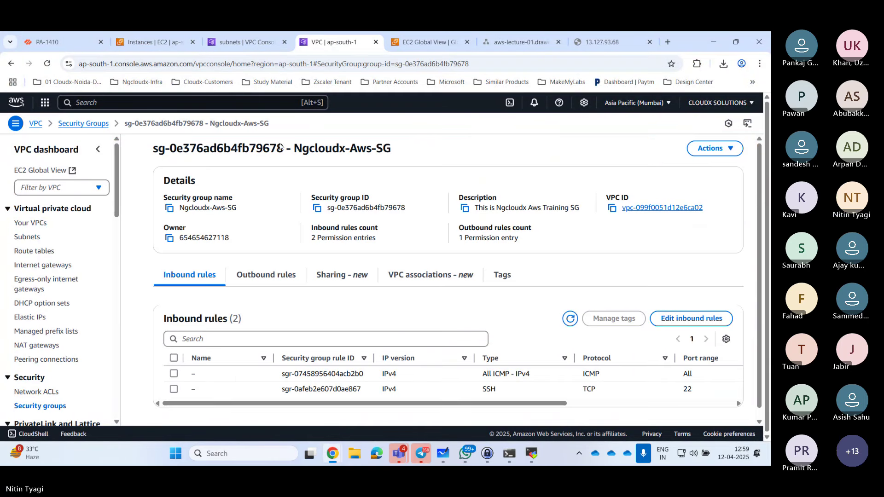
left_click(692, 318)
left_click(67, 329)
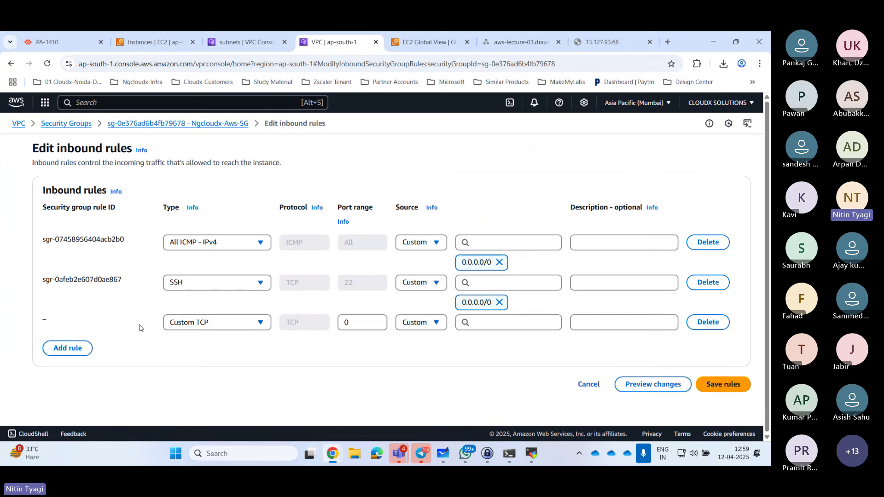
left_click(243, 327)
scroll(269, 248, "down", 3)
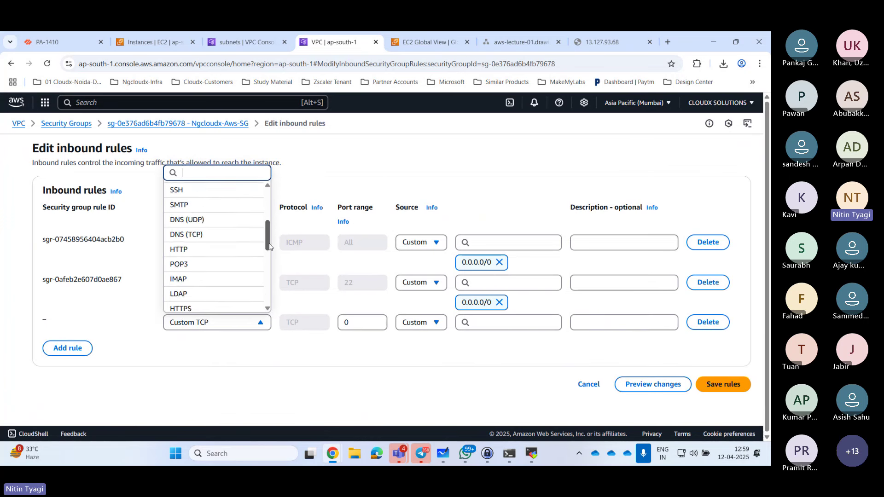
scroll(269, 247, "down", 1)
left_click(204, 220)
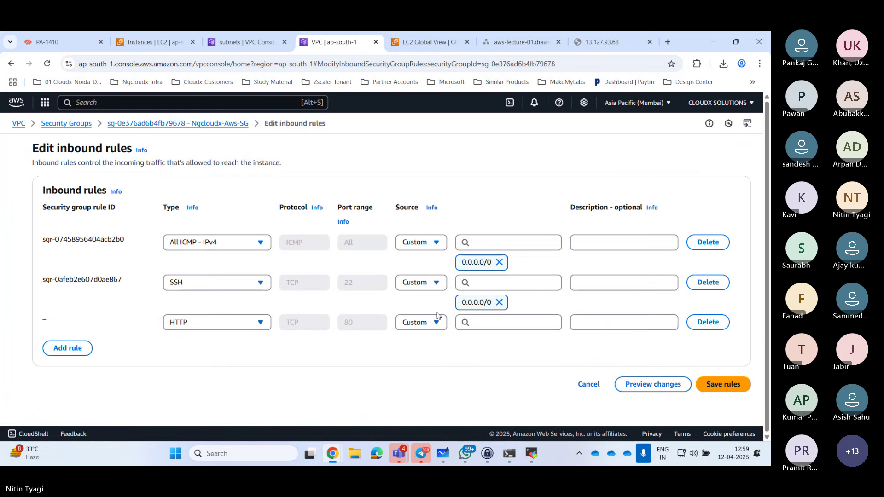
left_click(506, 322)
left_click(481, 190)
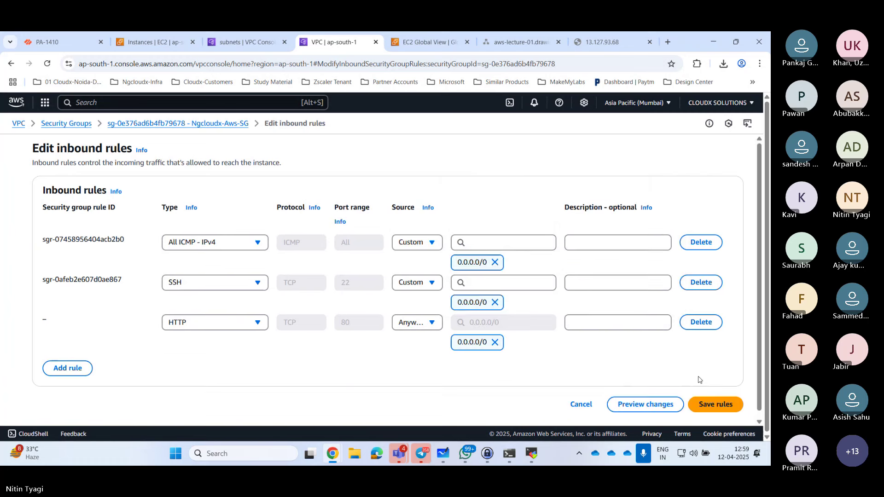
left_click(717, 404)
Reload the 13.127.93.68 page in its browser tab to test web access to the server
left_click(603, 42)
left_click(47, 64)
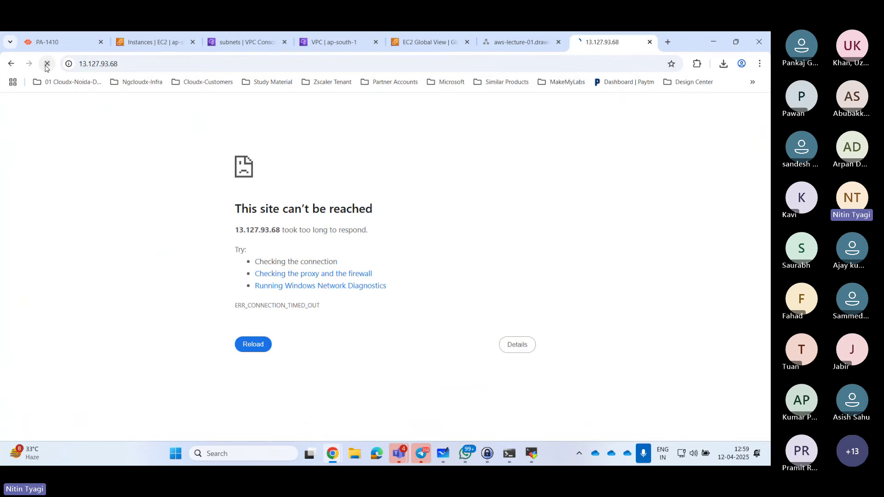
left_click(47, 64)
left_click(47, 64)
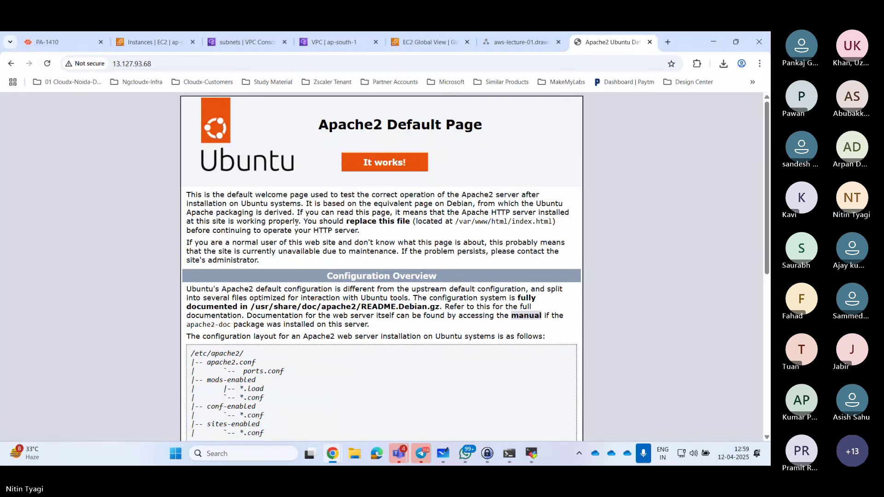
Switch to the MobaXterm terminal and change to the web root directory /var/www/html/
left_click(532, 453)
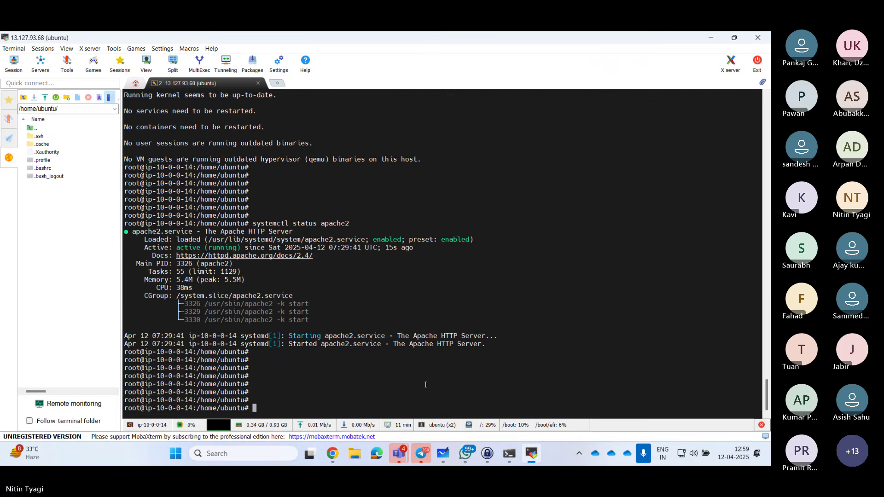
key("Return")
key("Return")
key("Return")
key("Return")
key("Return")
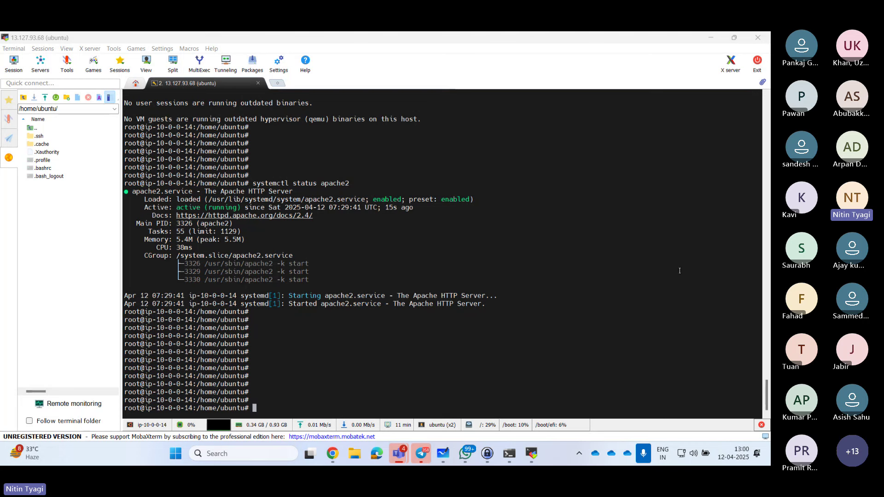
left_click(329, 391)
key("Return")
key("Return")
key("Return")
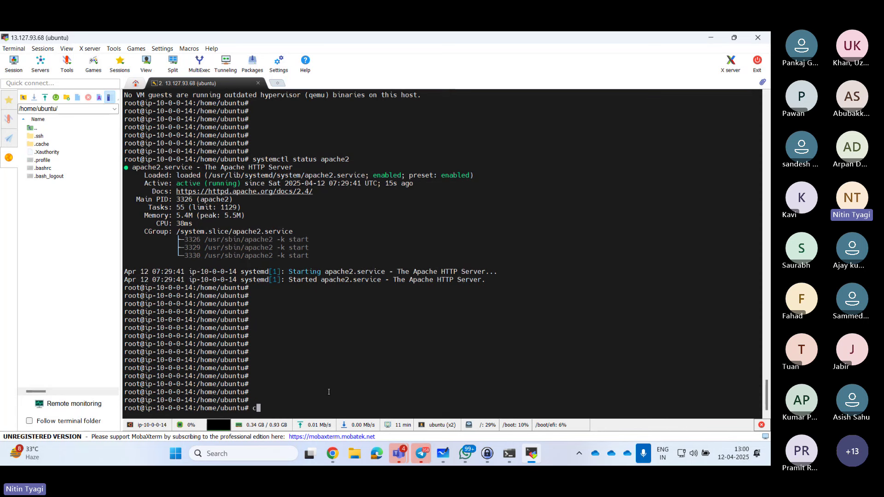
type("cd /var/")
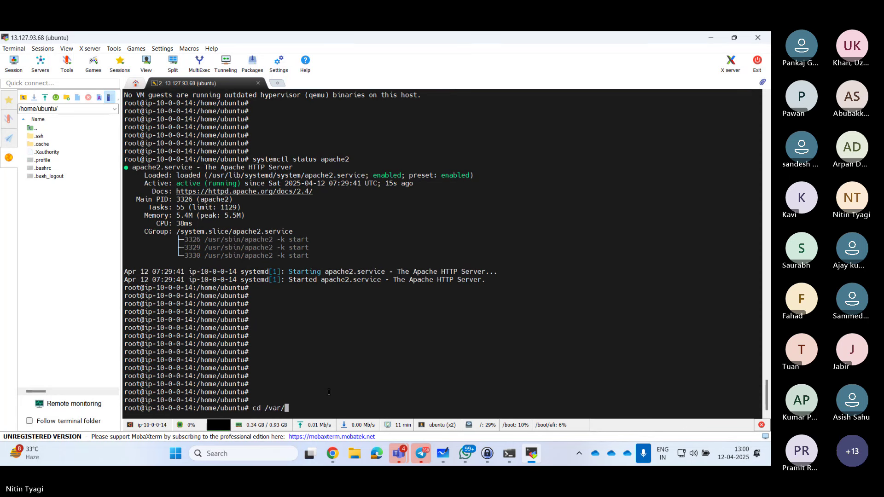
type("www/html/")
key("Return")
key("Return")
key("Return")
key("Return")
key("Return")
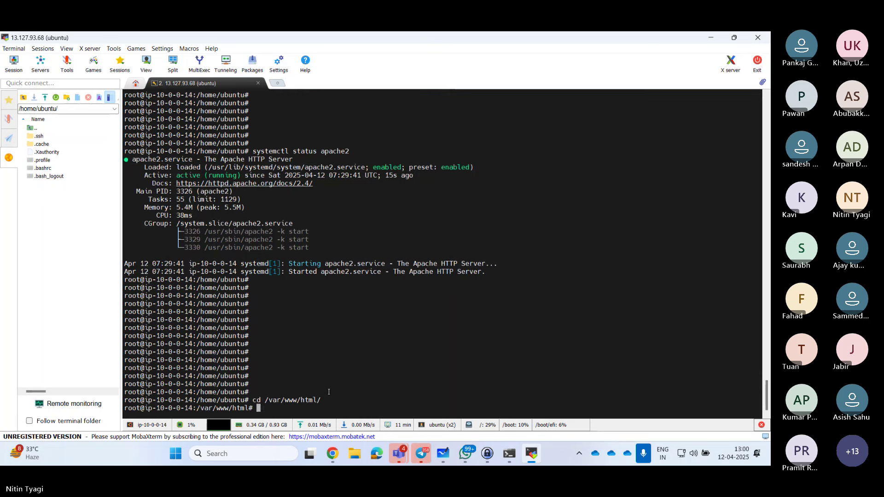
key("Return")
List the files in the /var/www/html directory with ls
type("ls")
key("Return")
key("Return")
key("Return")
key("Return")
key("Return")
key("Return")
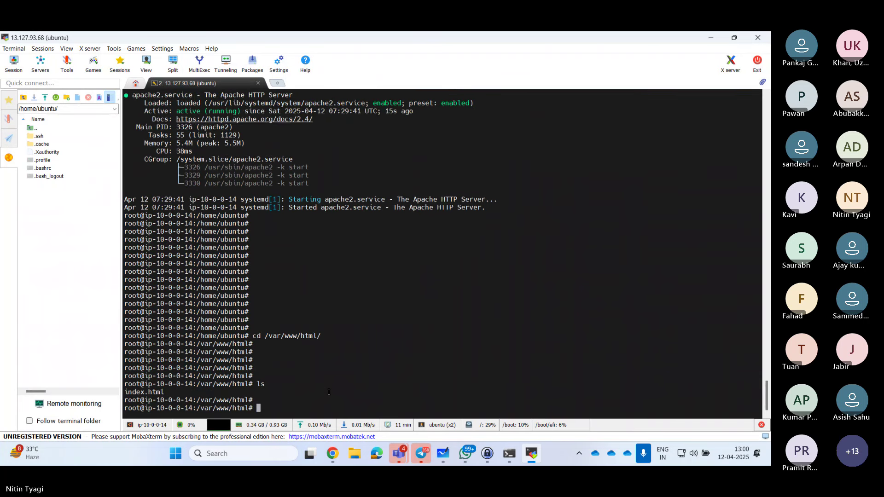
Open index.html in nano to view the default page's source, and exit without changing it
type("nan")
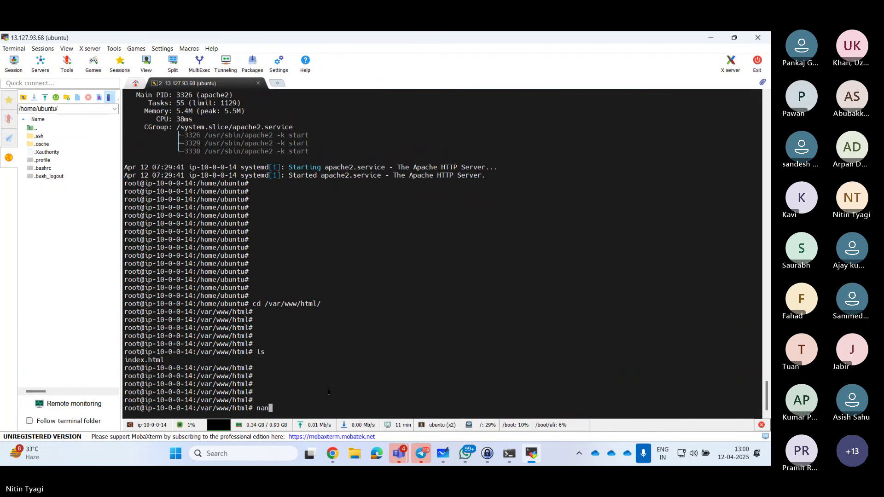
type("o index.html")
key("Return")
key("Down")
key("Down")
key("Down")
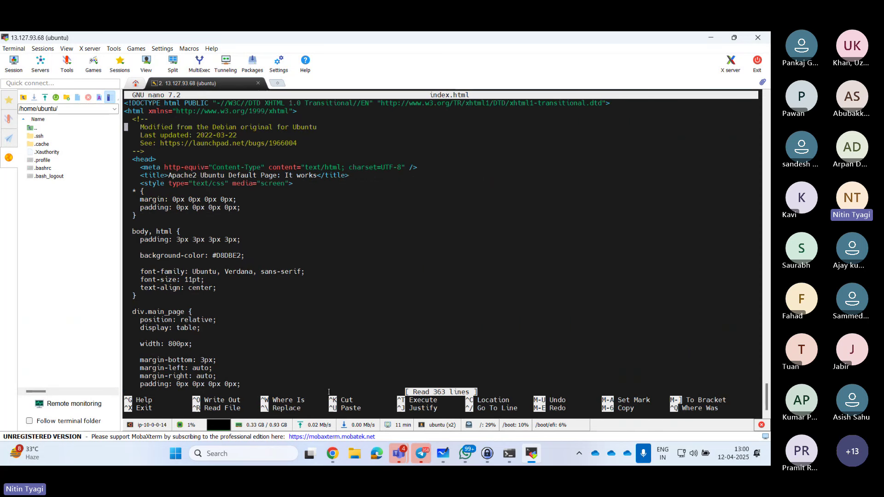
key("ctrl+x")
key("Return")
key("Return")
key("Return")
key("Return")
key("Return")
key("Return")
key("Return")
key("Return")
Delete the default index.html from /var/www/html with rm -rf
type("rm")
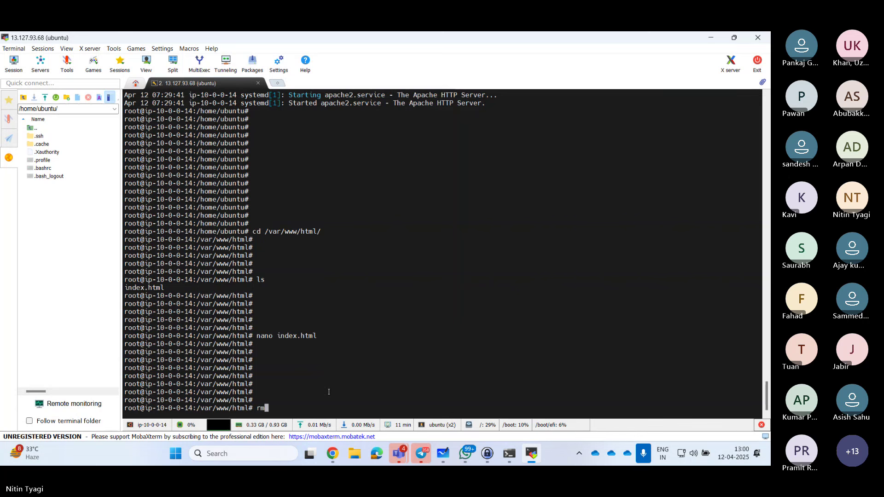
type(" -rf index.html")
key("Return")
key("Return")
key("Return")
key("Return")
key("Return")
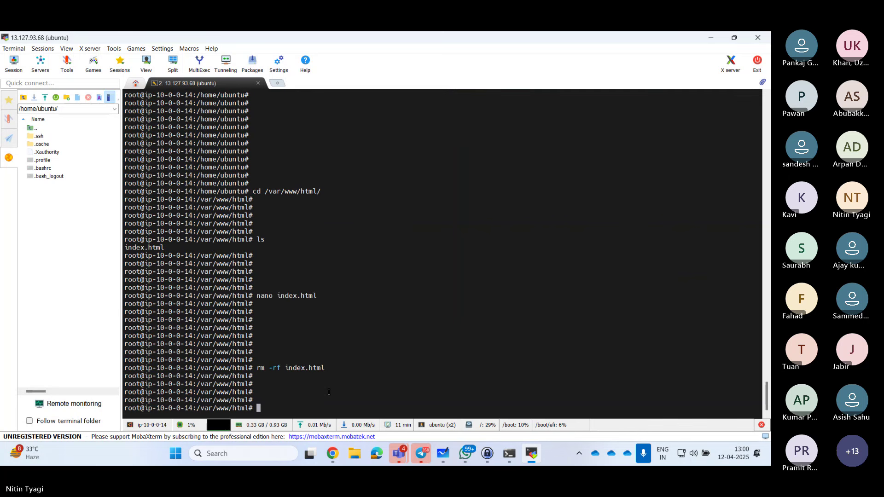
Create a new empty index.html file in /var/www/html with touch
type("touch index.html")
key("Return")
key("Return")
key("Return")
key("Return")
key("Return")
Set the permissions of index.html to 644 with chmod
type("nano")
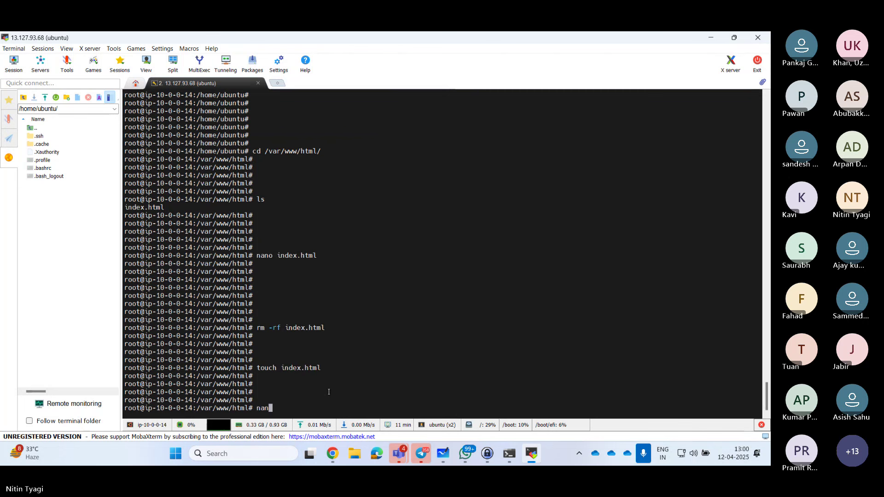
key("BackSpace")
key("BackSpace")
key("BackSpace")
key("BackSpace")
type("chmod 644 index.html")
key("Return")
key("Return")
key("Return")
key("Return")
key("Return")
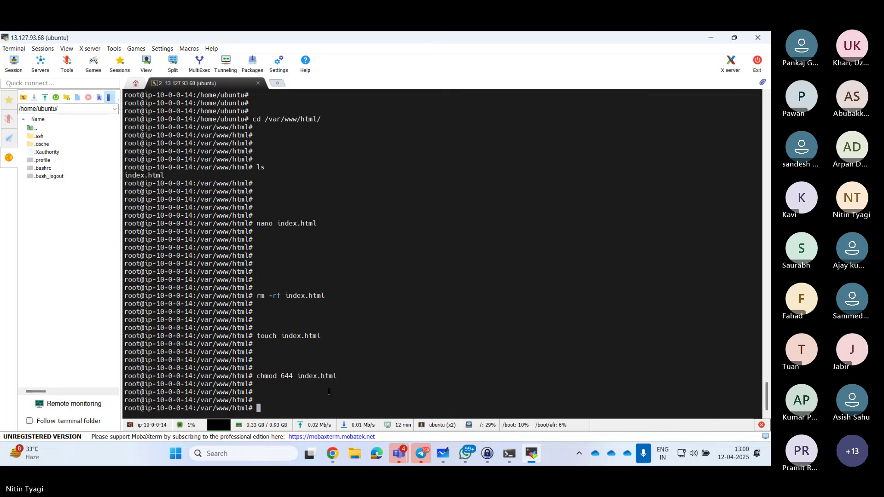
Open index.html in nano and enter the <html> tag and an <h1> heading reading "Welcome To AWS Training"
type("nano index.html")
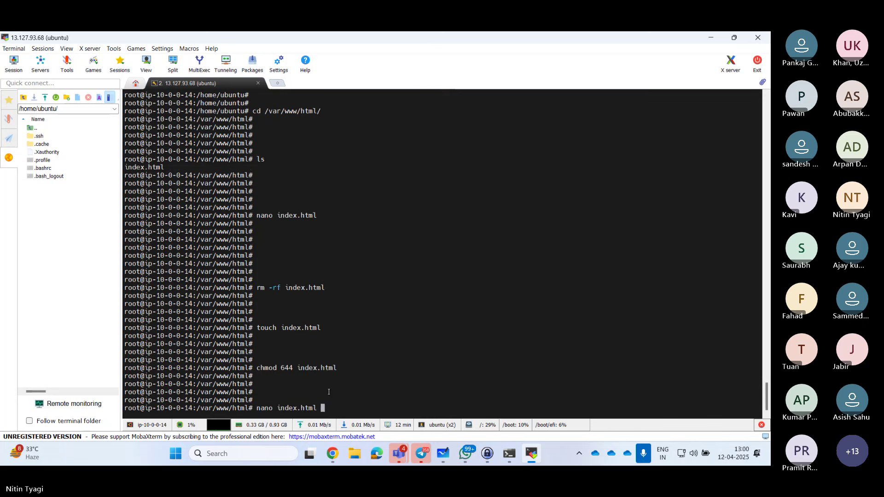
key("Return")
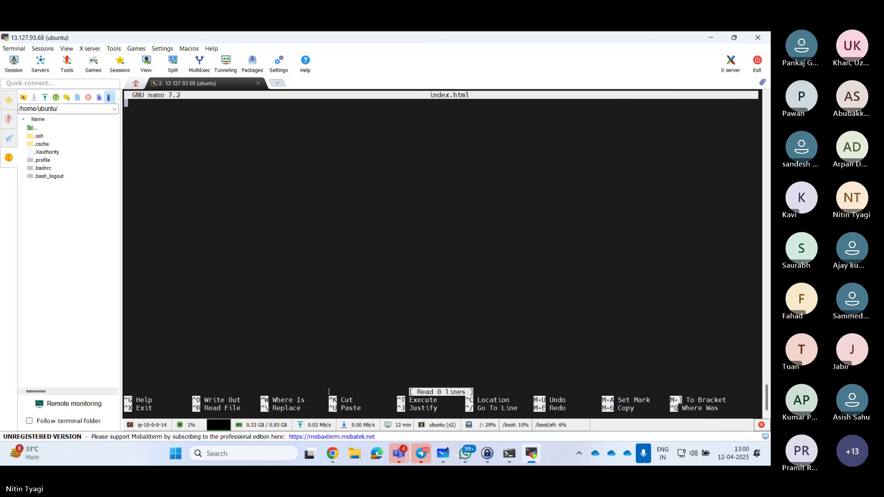
type("<html>")
key("Return")
type("<body")
key("BackSpace")
key("BackSpace")
key("BackSpace")
key("BackSpace")
key("BackSpace")
type("<h1>")
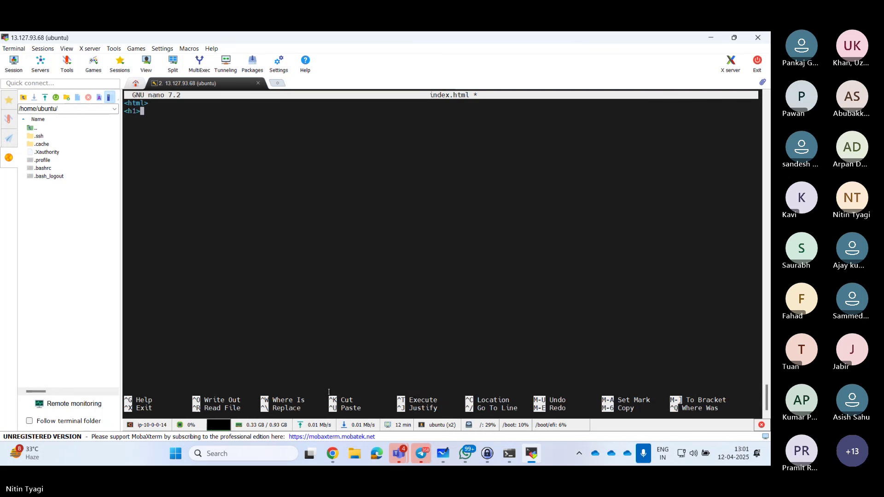
type("Welcome To AWS Training</h1")
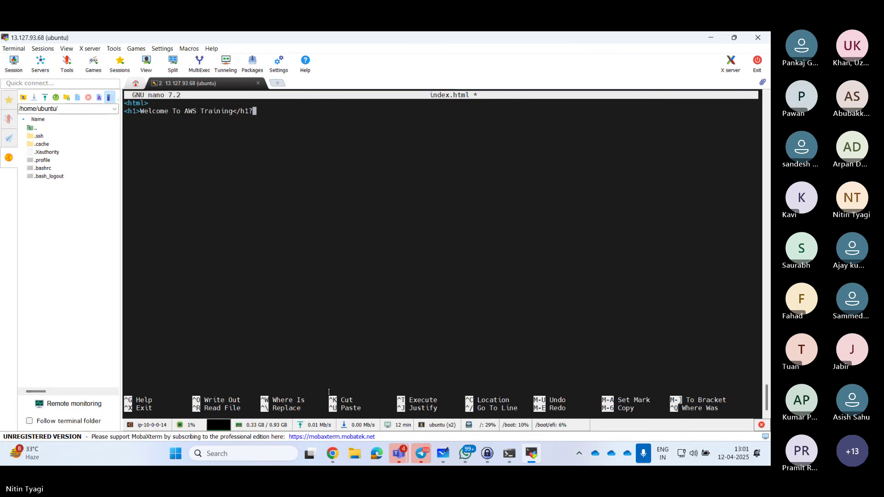
type(">")
Add an opening <body> tag under the heading, indenting the <h1> line one tab and the <body> line two tabs
key("Return")
type("<body>")
key("Return")
key("Up")
key("Tab")
key("Up")
key("Left")
key("Left")
key("Left")
key("Left")
key("Left")
key("Left")
key("Left")
key("Left")
key("Tab")
key("Down")
key("Tab")
key("Down")
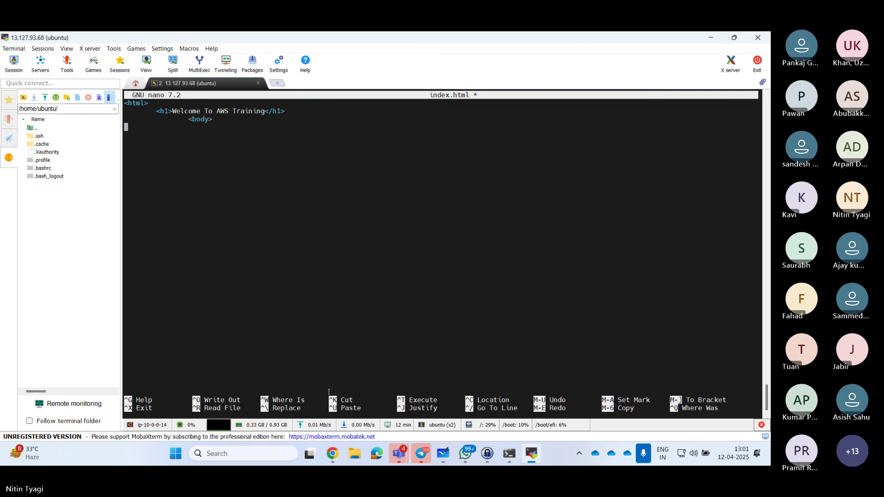
Add a double-indented <p> paragraph: "Hello everyone this is", the trainer's full name, and ", I'll be teaching AWS today !!!"
key("Tab")
key("Tab")
type("<p> Hello Everyone This i")
key("BackSpace")
key("BackSpace")
key("BackSpace")
key("BackSpace")
key("BackSpace")
key("BackSpace")
key("BackSpace")
key("BackSpace")
key("BackSpace")
key("BackSpace")
key("BackSpace")
key("BackSpace")
key("BackSpace")
key("BackSpace")
key("BackSpace")
key("BackSpace")
type("everyone this is n")
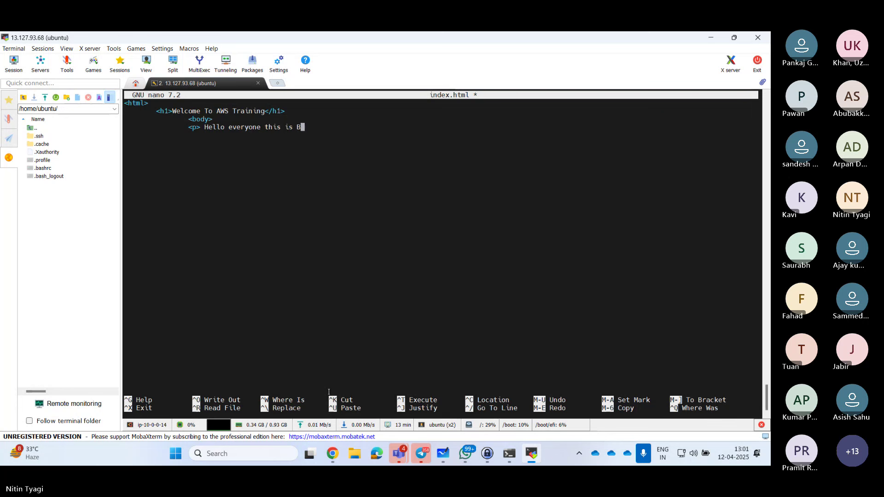
key("BackSpace")
type("Ni")
type("Tyagi, I'll be teaching AWS")
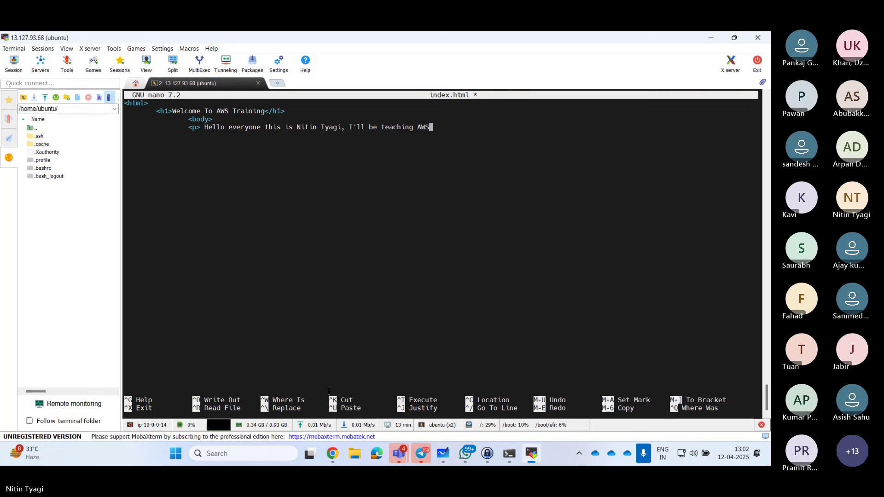
type(" today !!!</p>")
Add the closing </body> and </html> tags, save index.html and exit nano
key("Return")
key("Tab")
key("Tab")
type("</body>")
key("Return")
type("</hml")
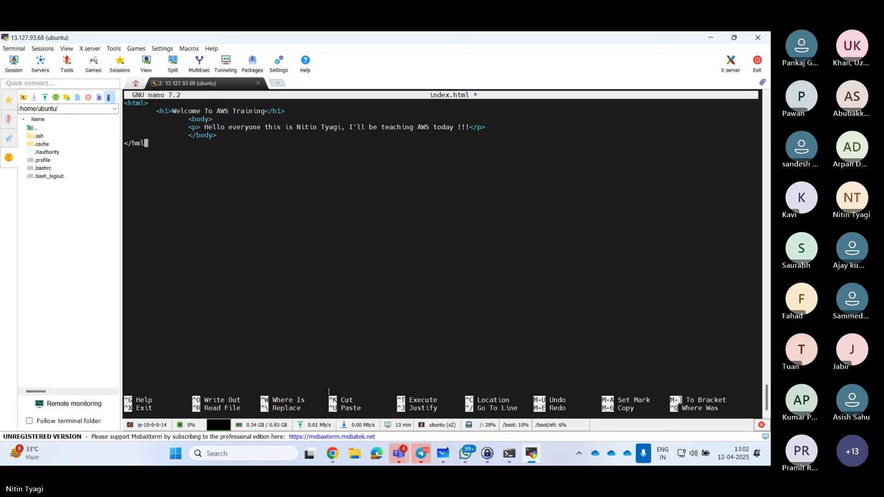
key("BackSpace")
key("BackSpace")
type("tml>")
key("ctrl+o")
key("Return")
key("ctrl+x")
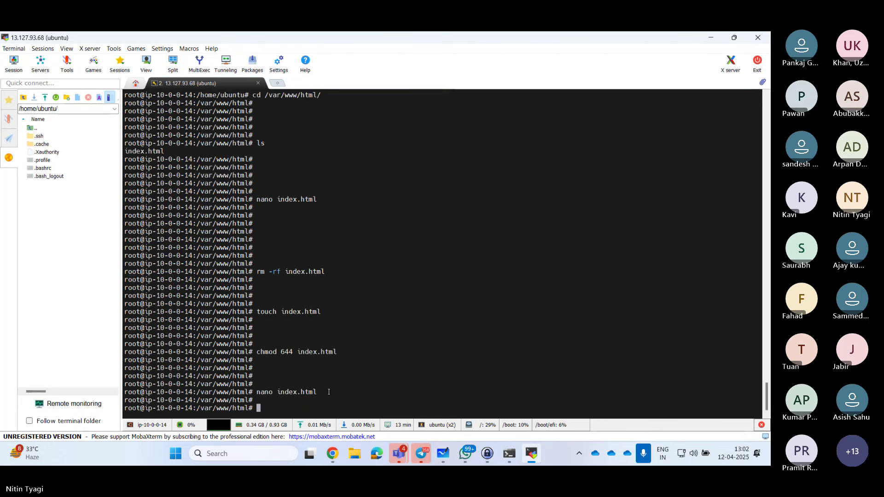
Print the contents of index.html with cat to check the page source
key("Return")
key("Return")
key("Return")
type("cat ")
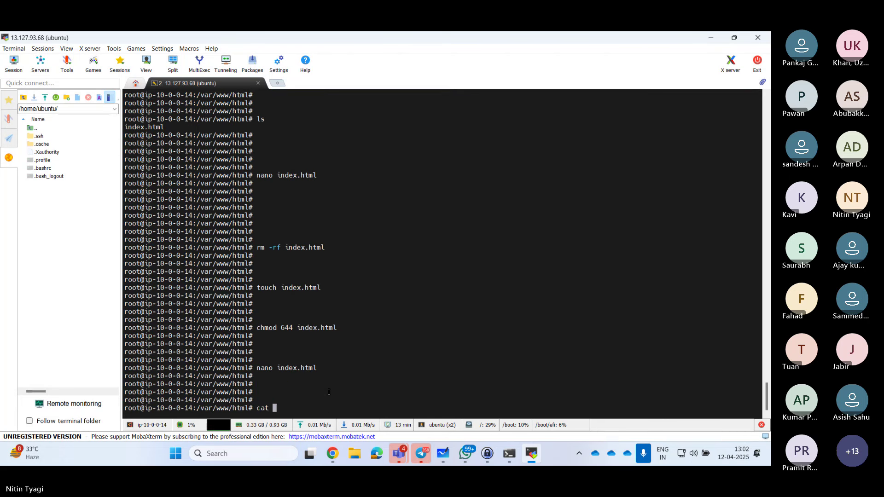
type("index.html")
key("Return")
key("Return")
key("Return")
key("Return")
key("Return")
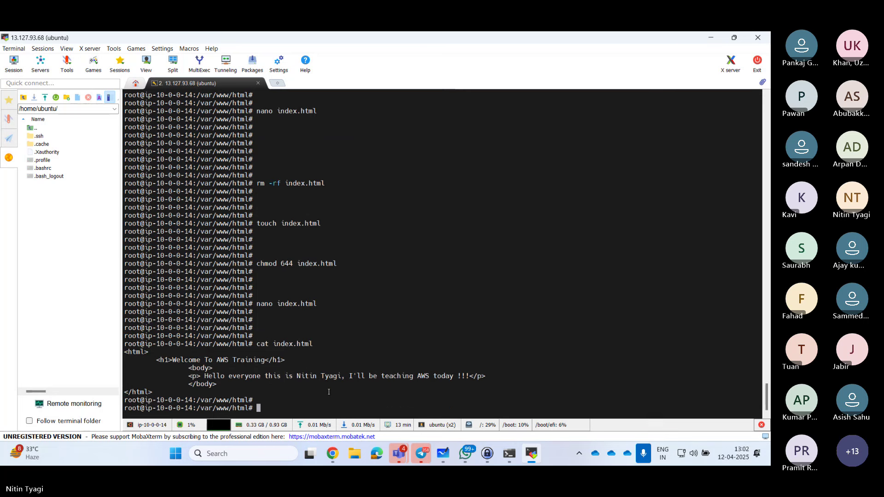
key("Return")
key("Return")
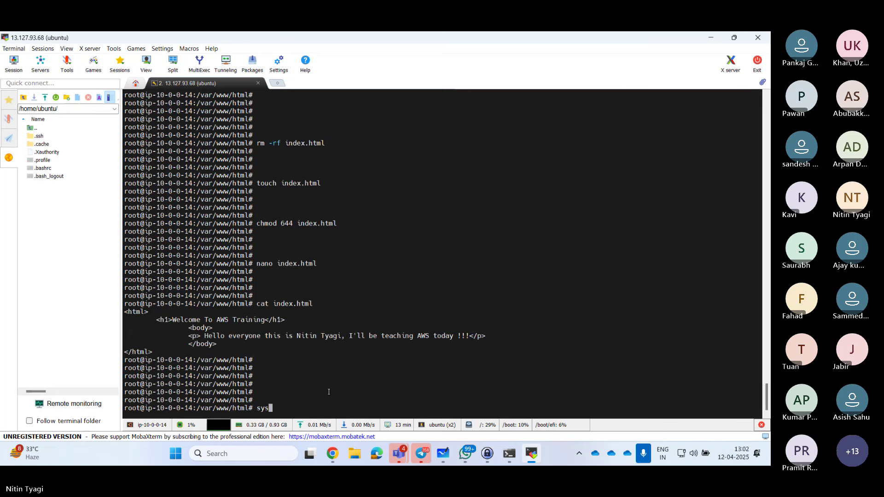
Restart the Apache service with systemctl restart apache2
type("systemctl restart apache2")
key("Return")
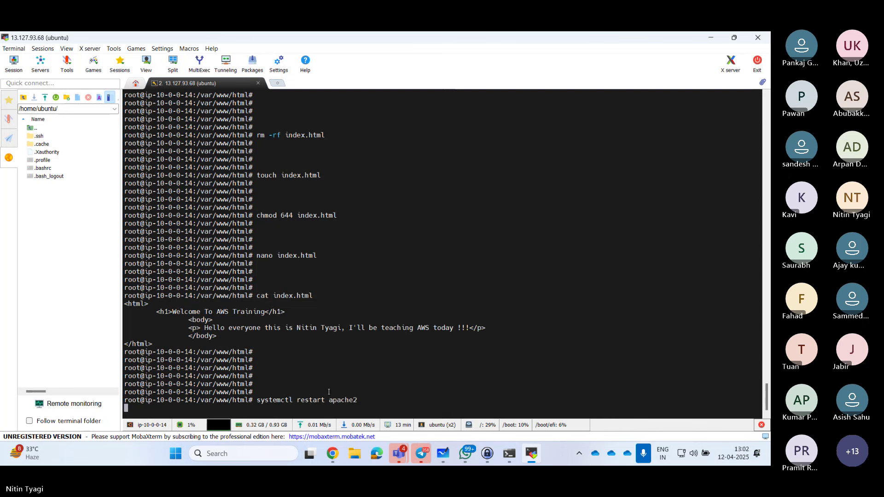
key("Return")
key("Return")
key("Return")
Check the Apache service with systemctl status apache2
key("Up")
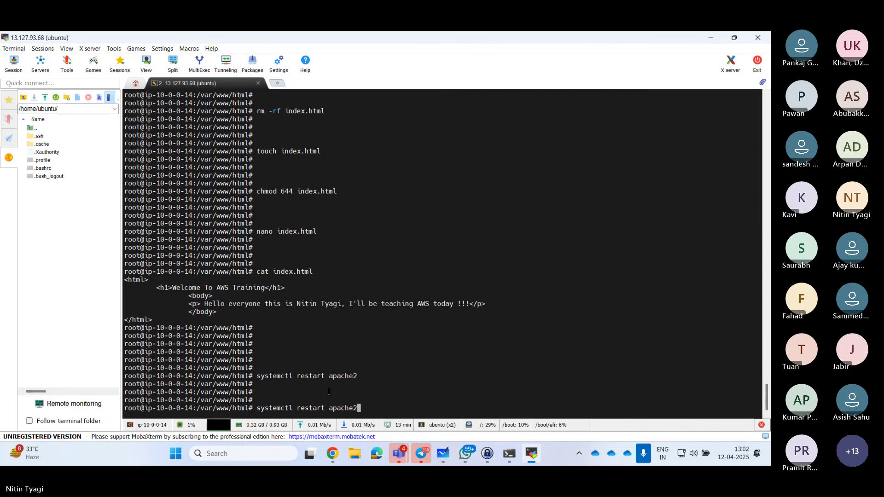
key("Up")
key("Up")
key("Up")
key("Up")
key("Up")
key("Up")
key("Return")
key("Return")
key("Return")
key("Return")
key("Return")
key("Return")
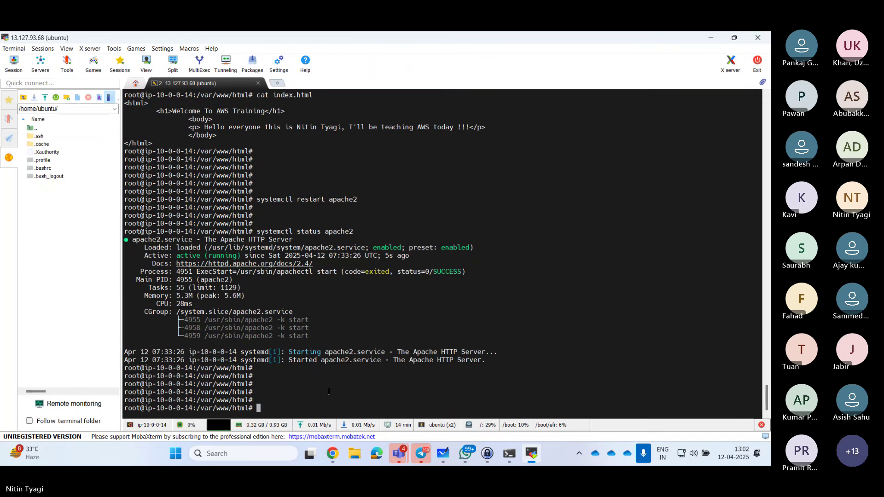
Switch to Chrome, reload the 13.127.93.68 page and compare it with the aws-lecture-01.drawio network diagram
left_click(711, 40)
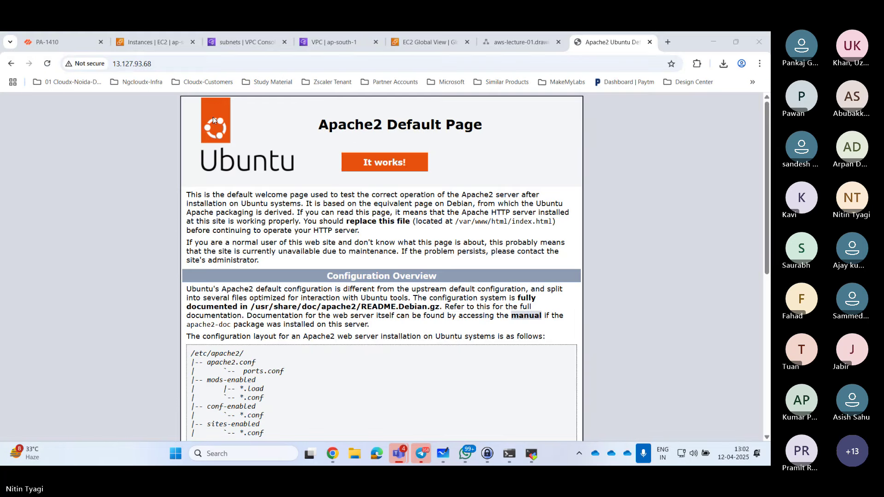
key("F5")
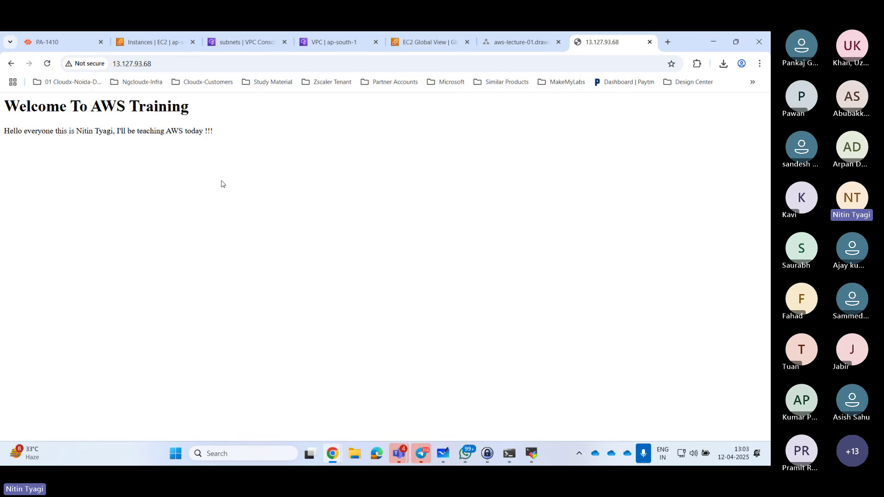
left_click(520, 42)
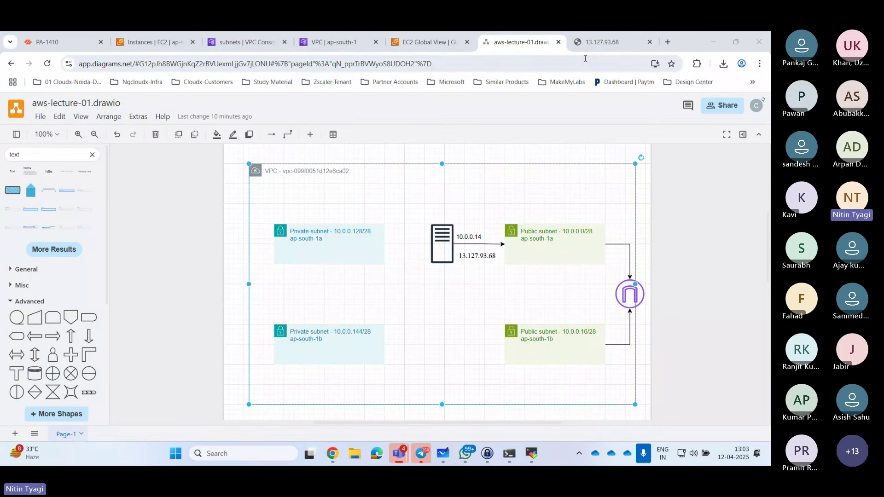
left_click(597, 41)
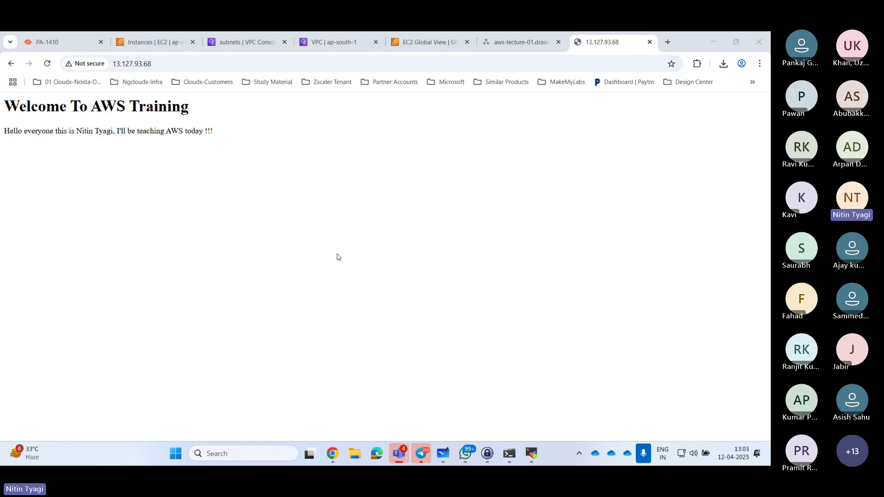
In the aws-lecture-01.drawio diagram, search the shapes for "security group" and insert the dashed Security Group shape with an icon
left_click(515, 43)
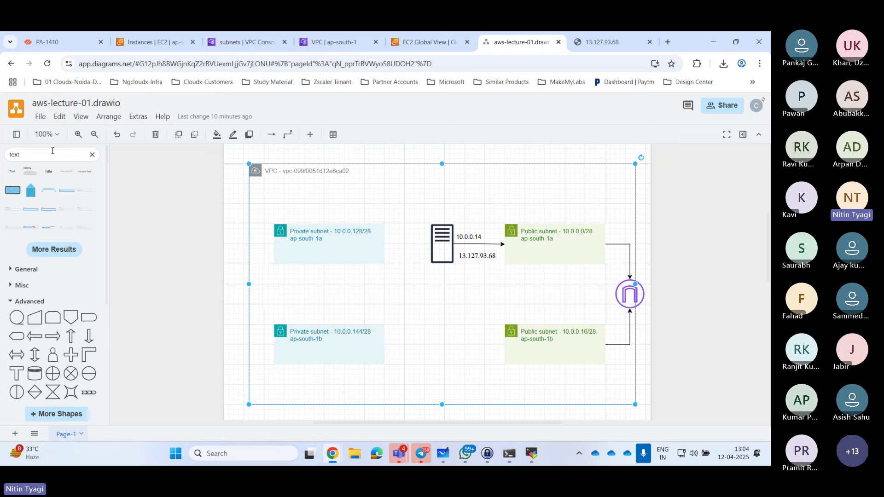
key("ctrl+a")
type("security")
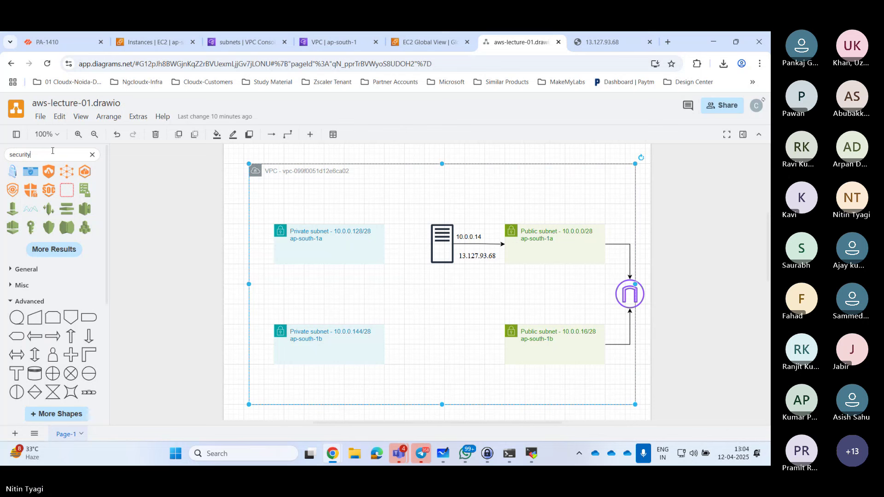
type("group")
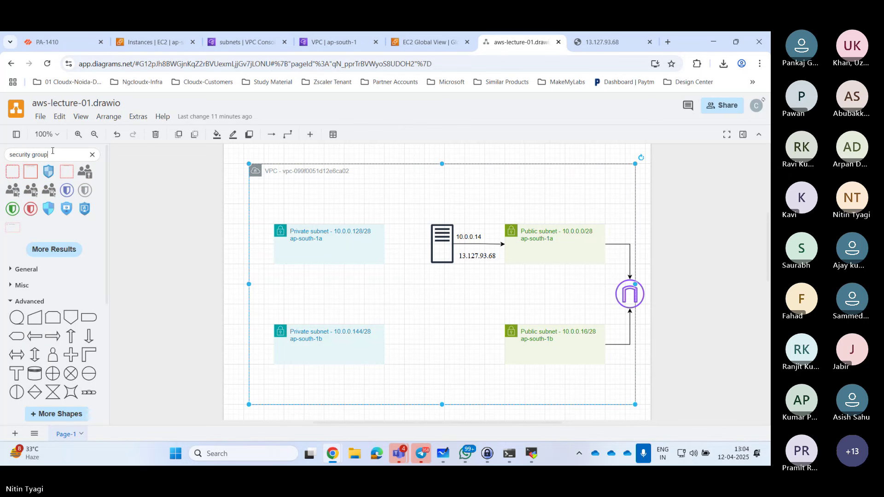
mouse_move(26, 181)
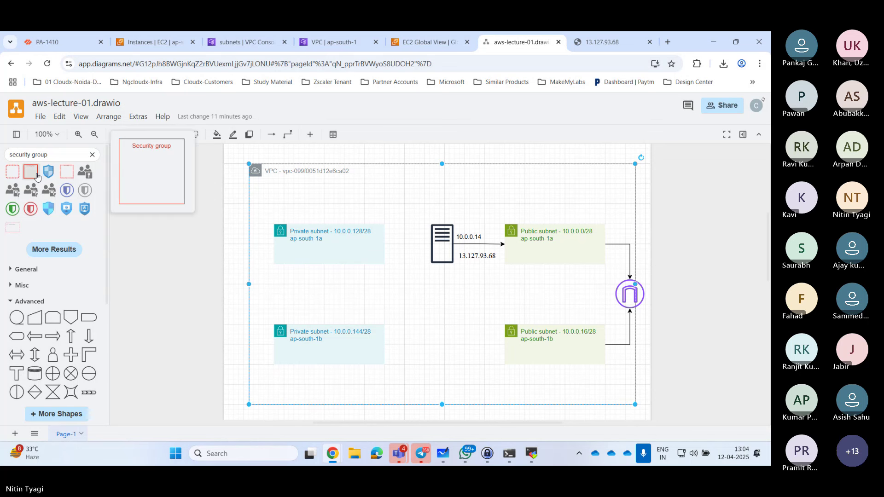
left_click(15, 236)
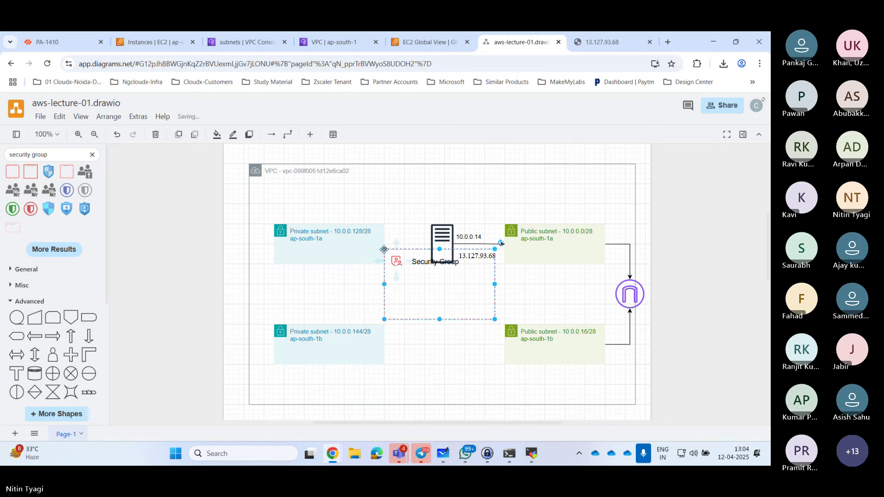
Shrink the Security Group shape and place it beside the 10.0.0.0/28 public subnet, matching the subnet's height
left_click_drag(384, 249, 391, 284)
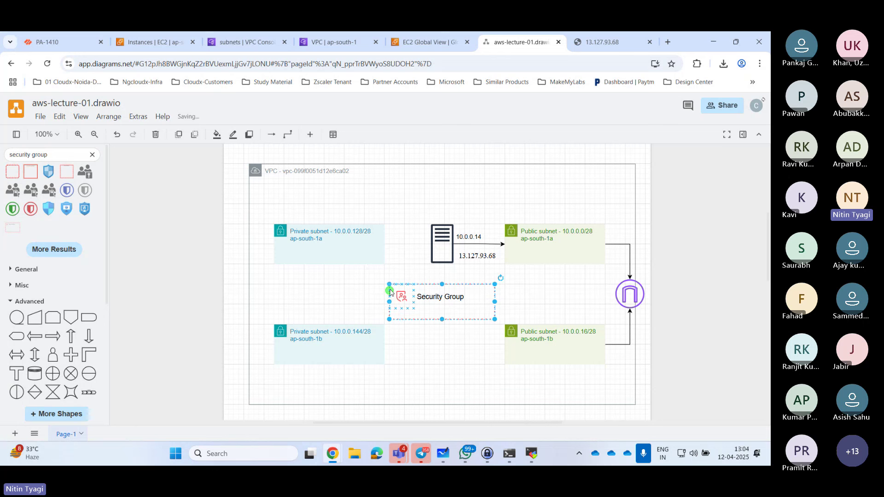
left_click(392, 287)
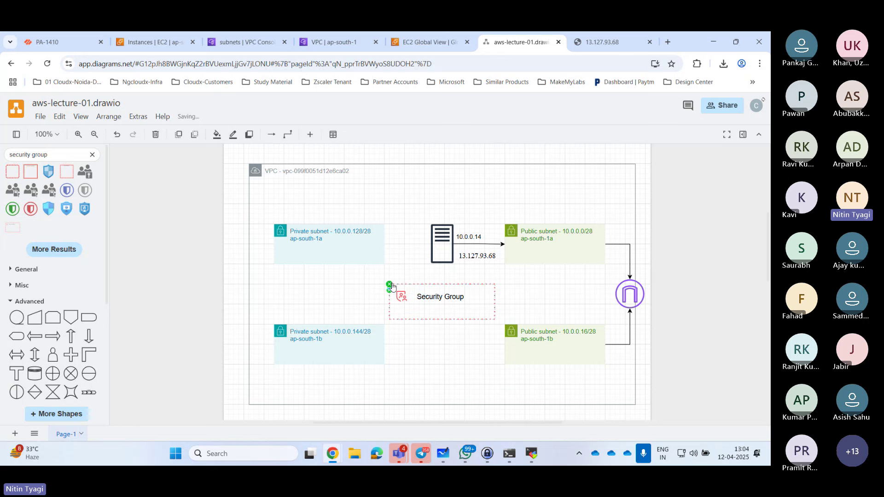
left_click(425, 284)
left_click_drag(425, 285, 648, 227)
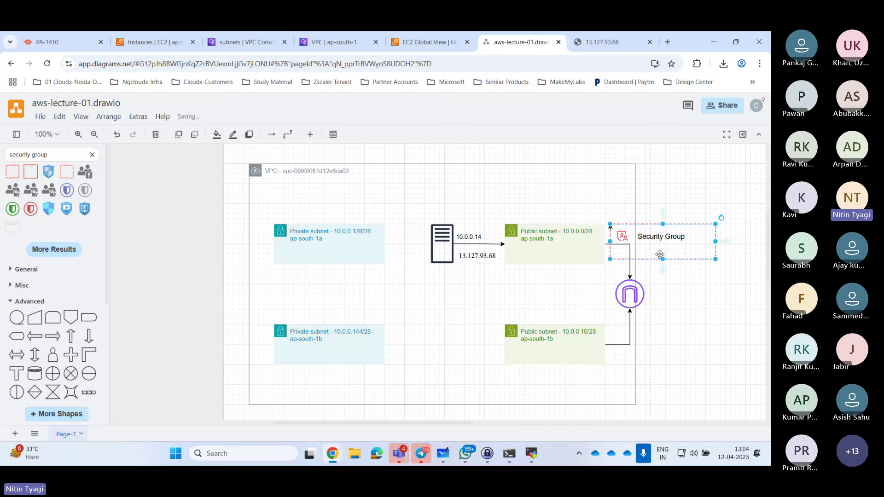
left_click_drag(664, 258, 663, 264)
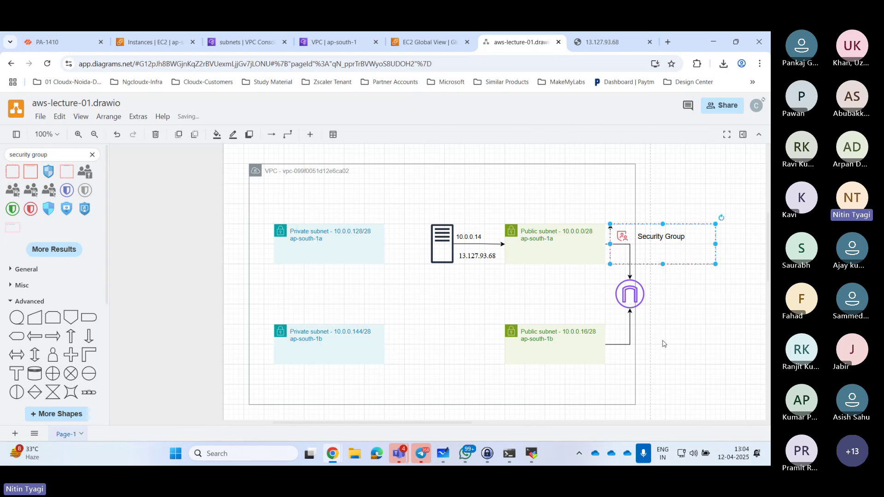
left_click(637, 351)
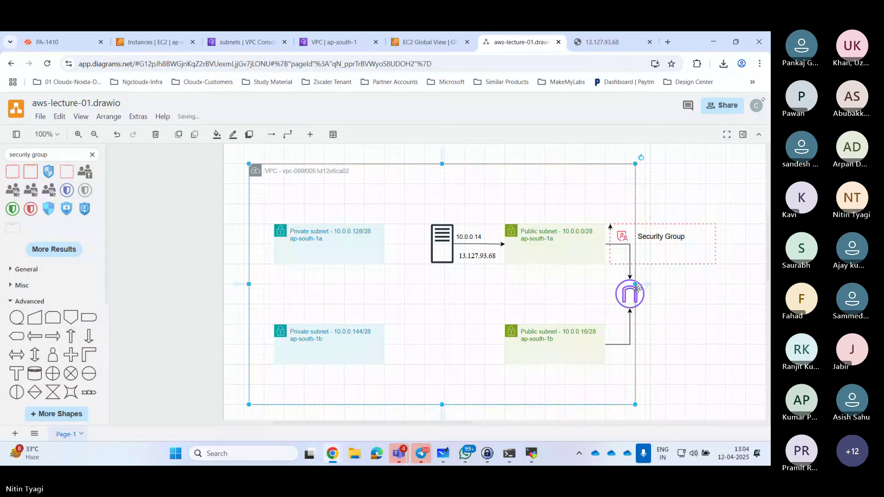
Widen the VPC frame so that it encloses the Security Group shape
left_click_drag(636, 284, 732, 284)
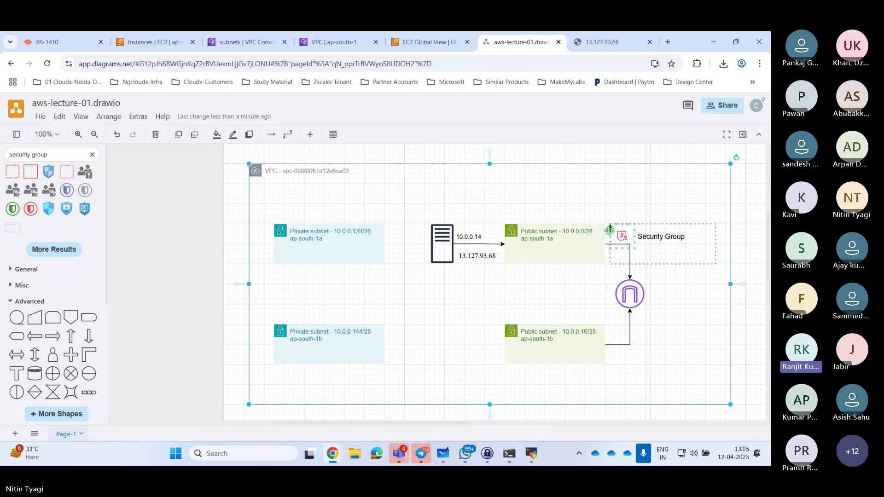
left_click(612, 226)
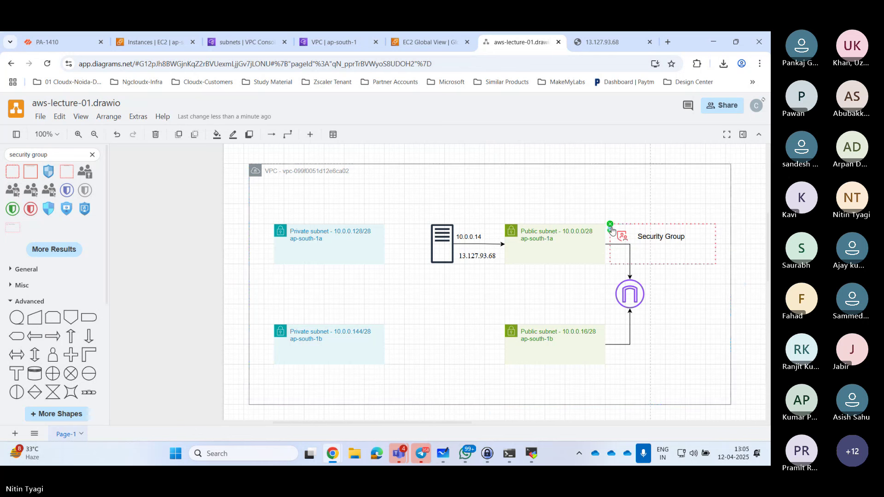
double_click(622, 256)
key("Escape")
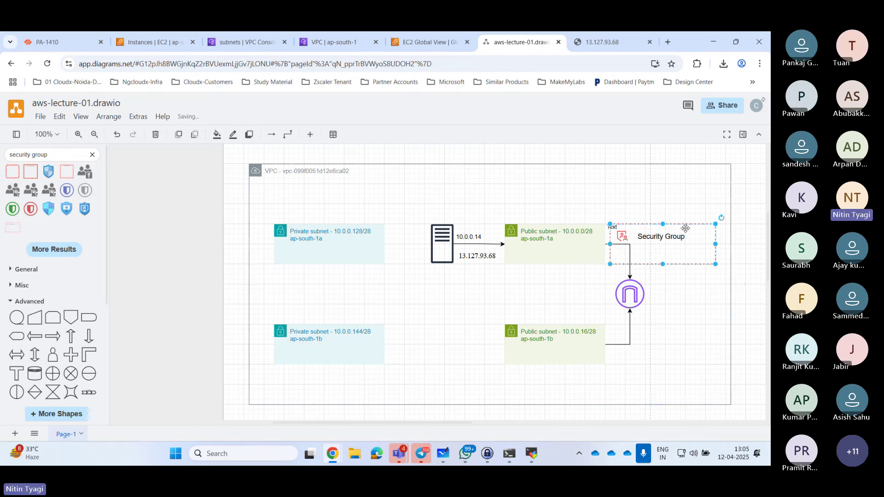
left_click(711, 307)
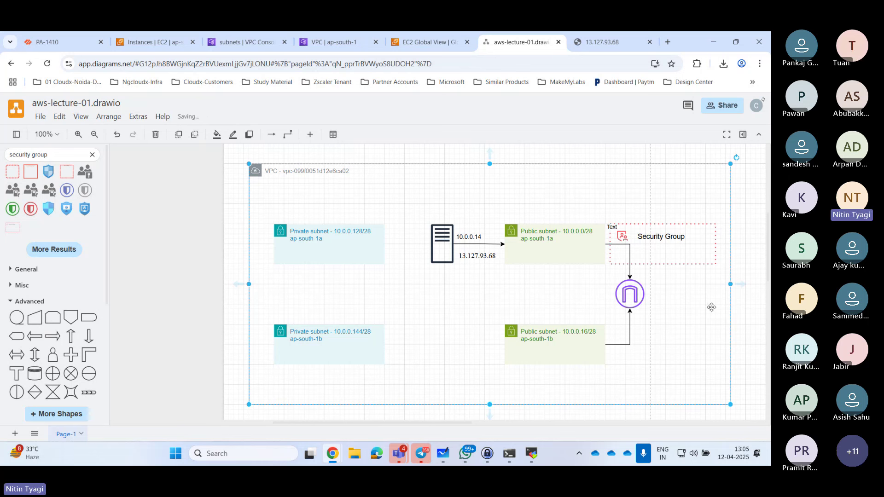
left_click(614, 227)
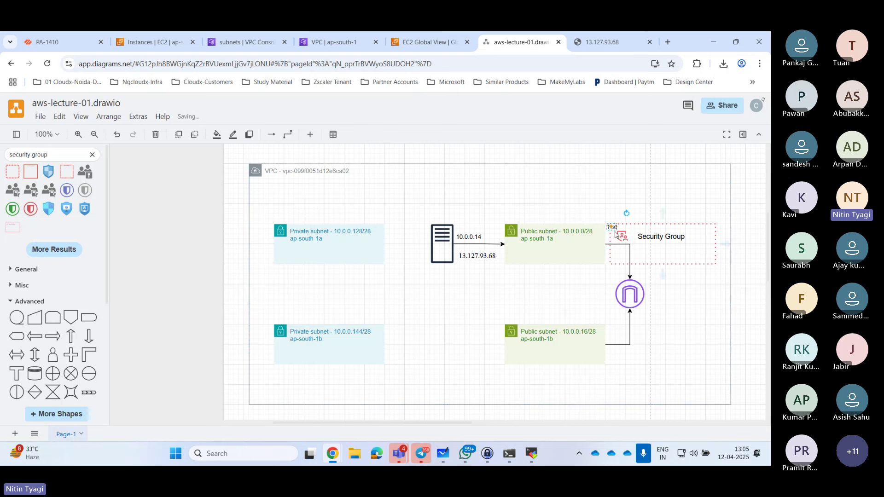
left_click(614, 228)
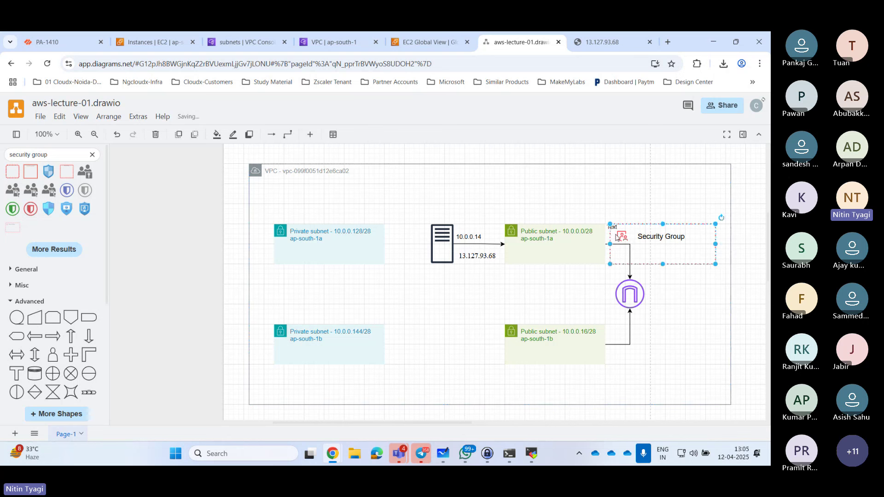
left_click(614, 227)
left_click_drag(663, 229, 683, 229)
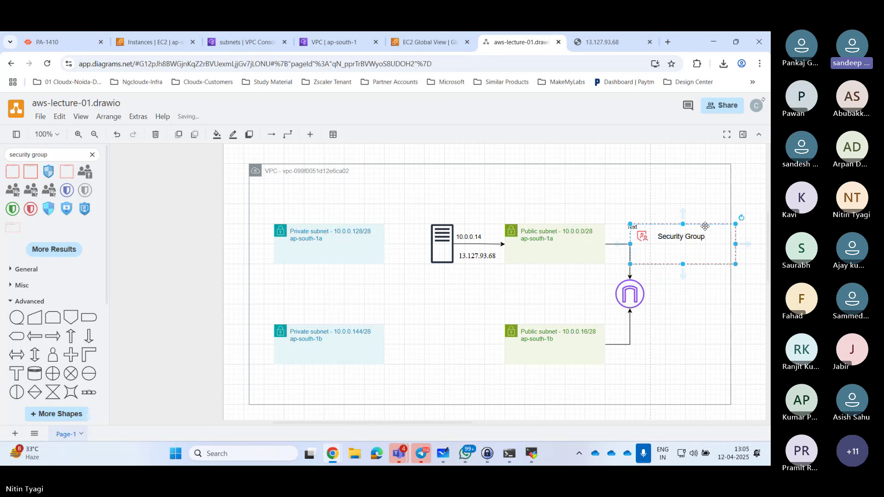
left_click_drag(705, 226, 687, 227)
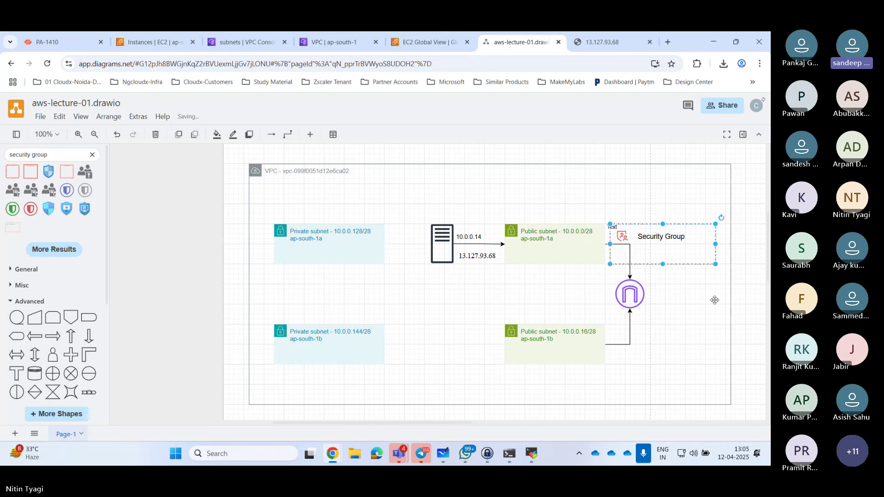
left_click(715, 300)
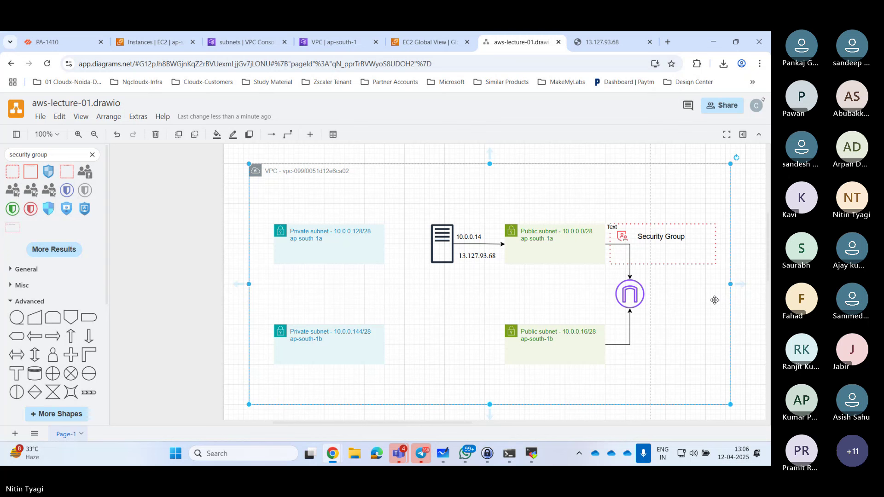
left_click(612, 228)
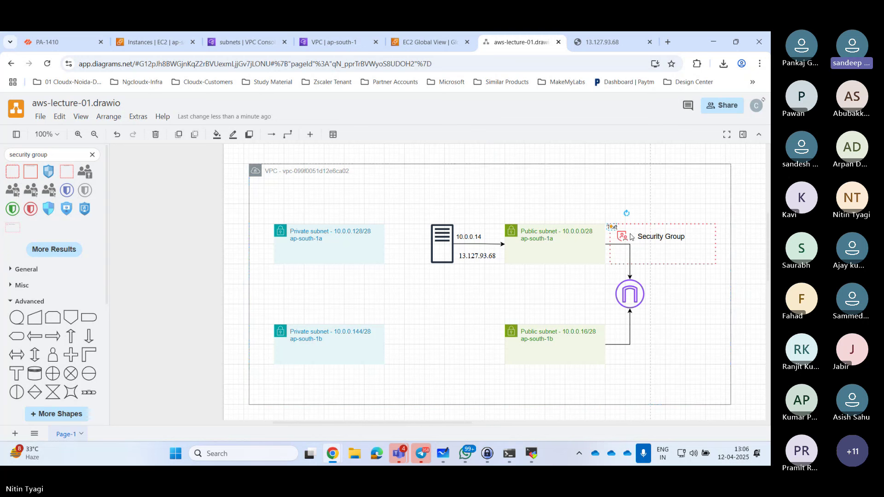
key("Delete")
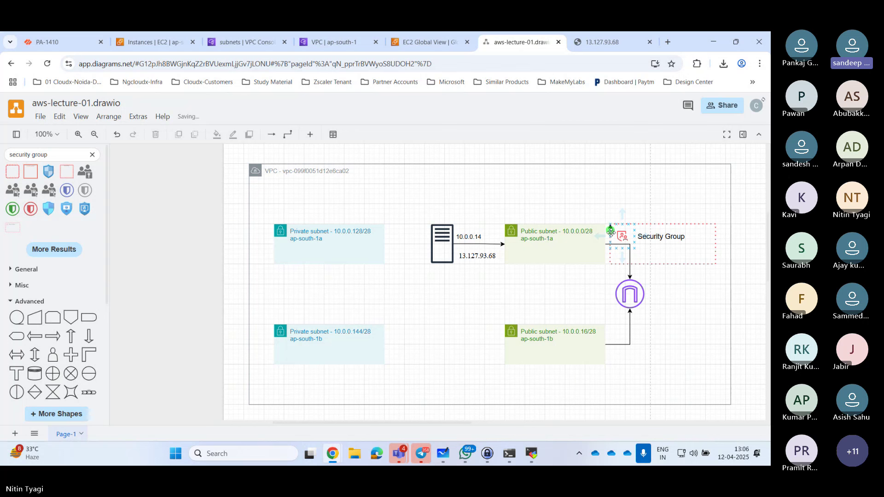
Delete the Security Group shape beside the 10.0.0.0/28 public subnet and insert a fresh dashed Security Group shape with an icon
left_click(682, 224)
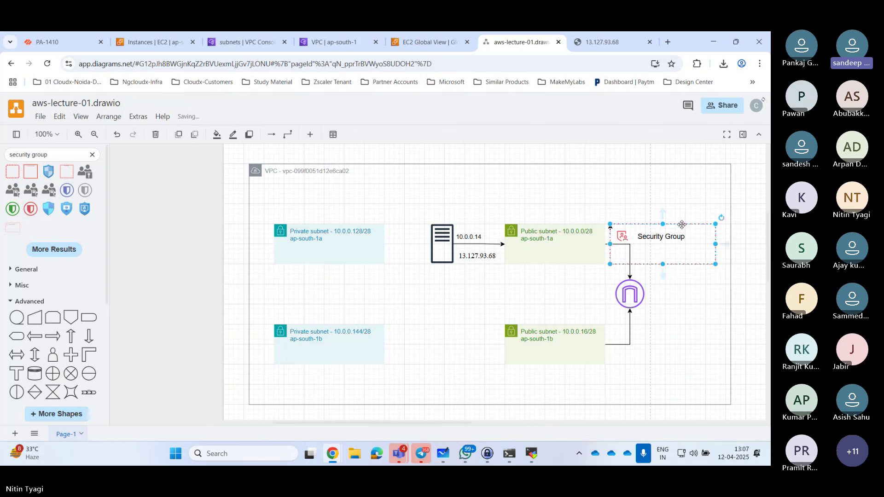
key("Delete")
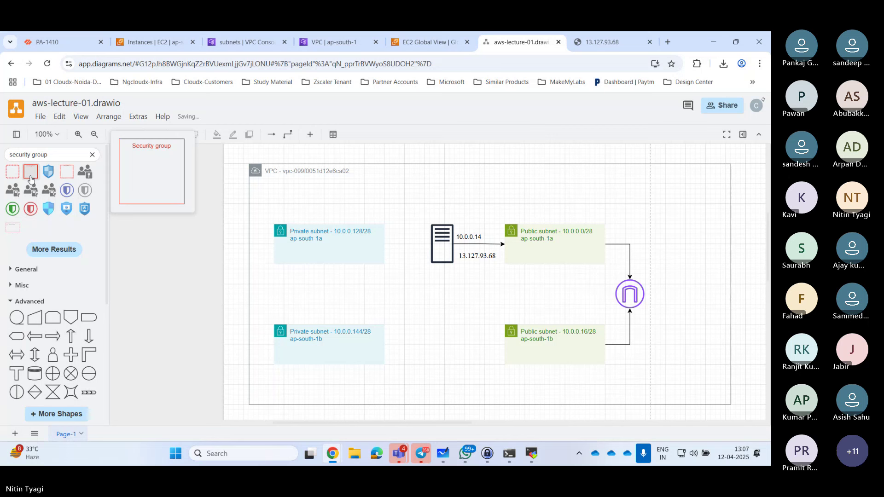
left_click_drag(30, 179, 440, 284)
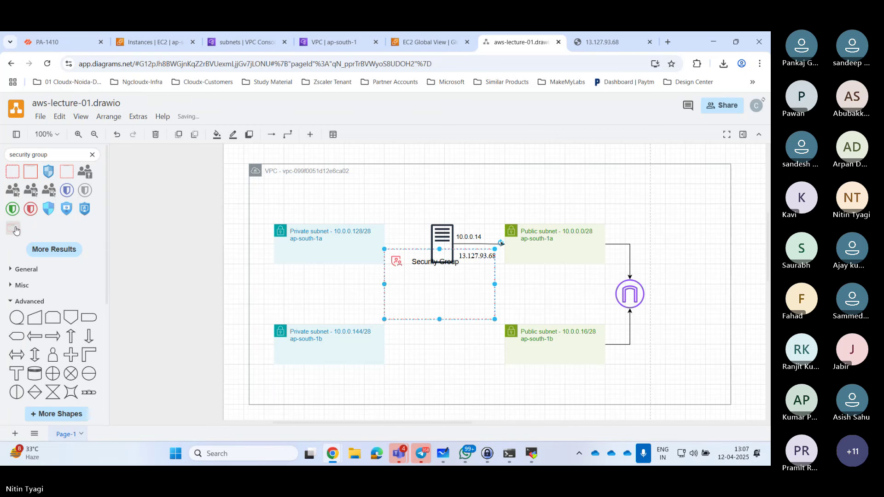
Place the new Security Group shape beside the 10.0.0.0/28 public subnet, match the subnet's height and narrow it to fit its label
left_click_drag(410, 251, 420, 271)
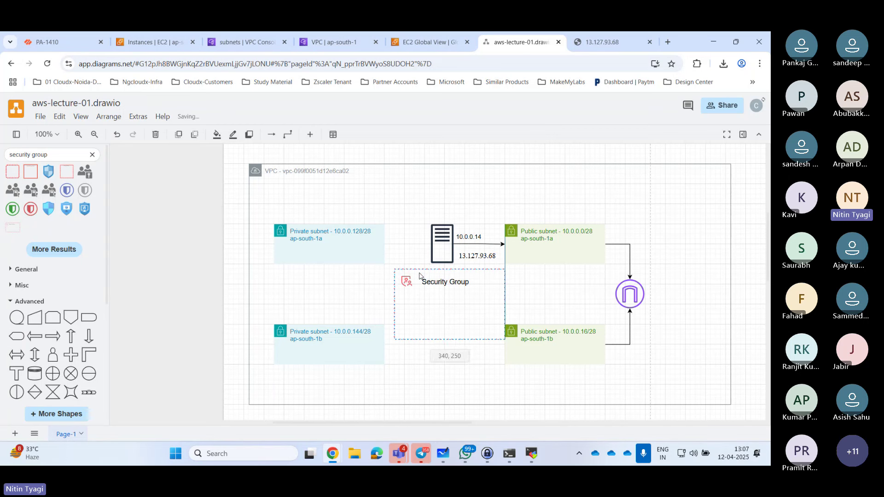
left_click_drag(449, 339, 449, 304)
left_click_drag(425, 269, 640, 225)
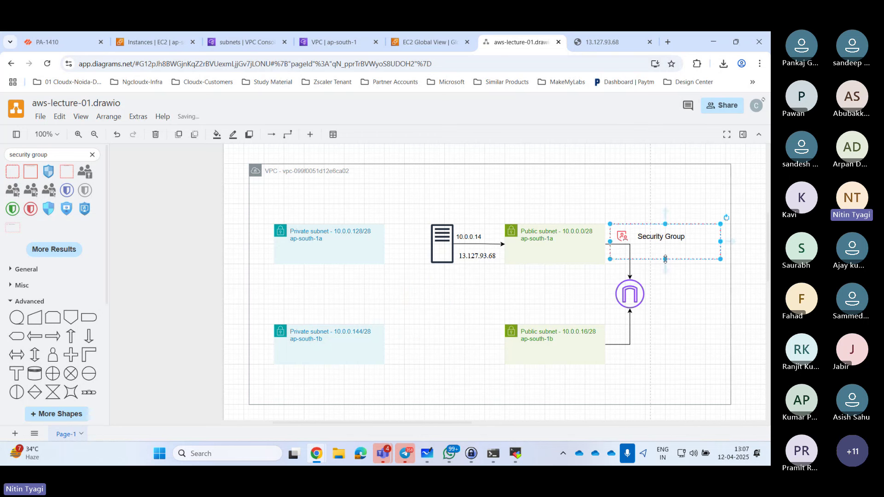
left_click_drag(665, 259, 665, 265)
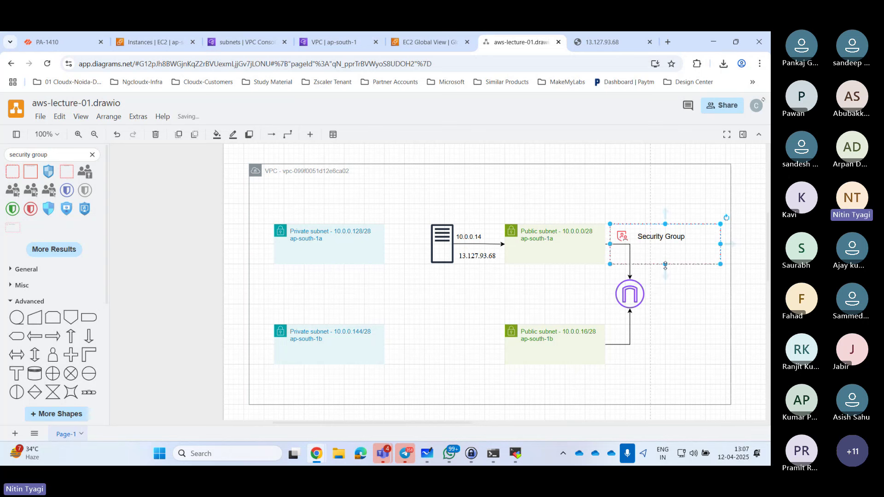
left_click(696, 302)
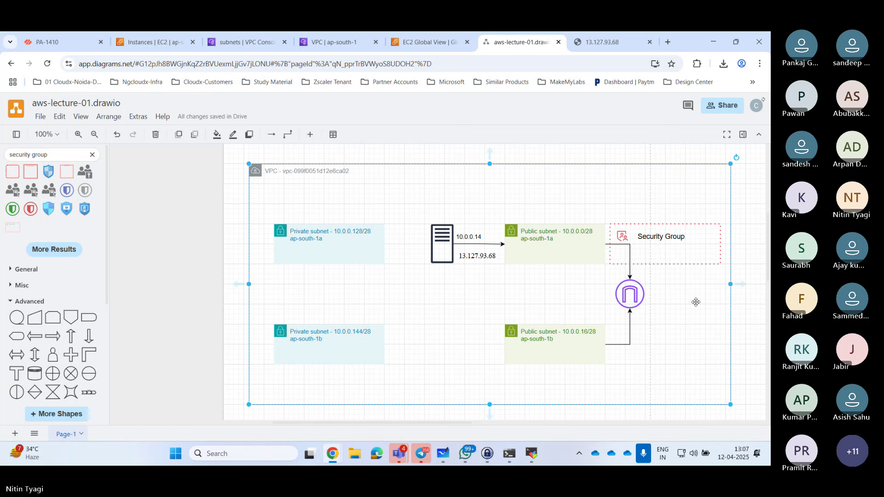
left_click(701, 225)
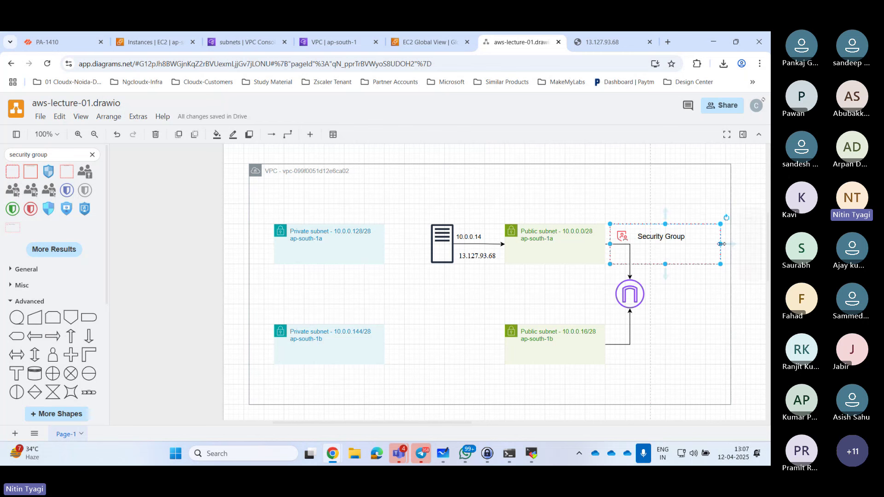
left_click_drag(721, 244, 691, 242)
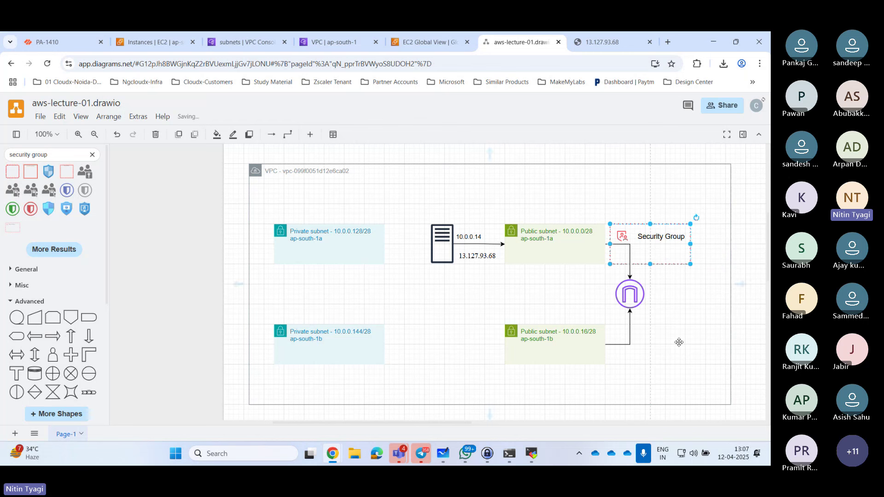
left_click(679, 343)
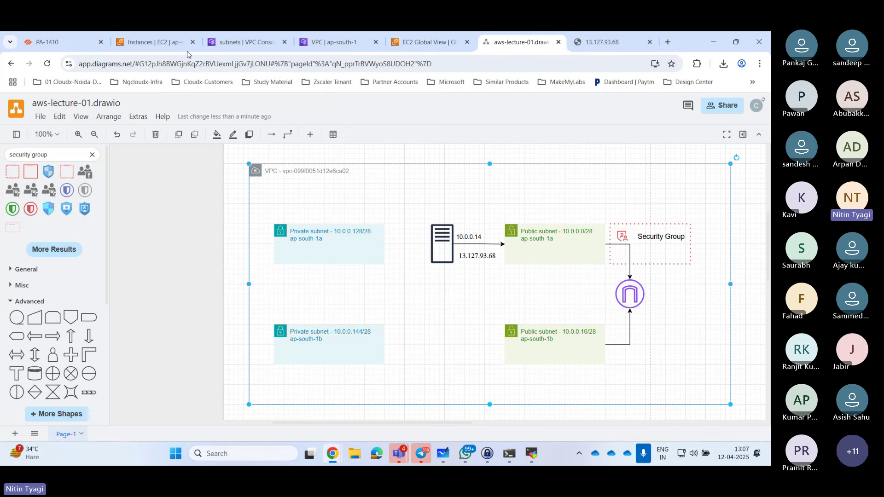
left_click(151, 42)
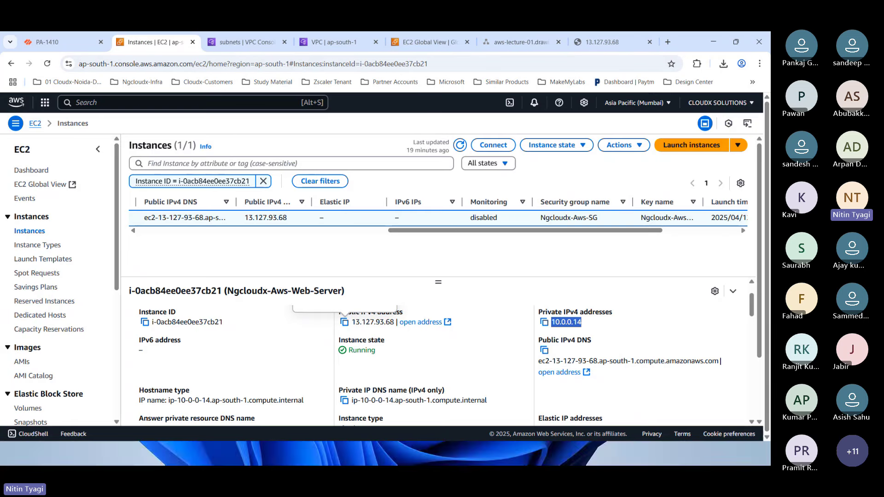
left_click(535, 458)
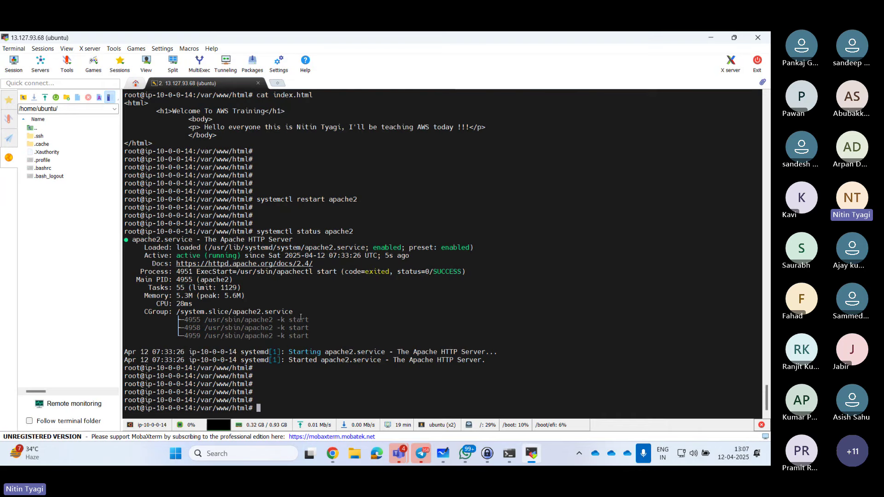
key("Return")
key("Return")
key("Return")
key("Return")
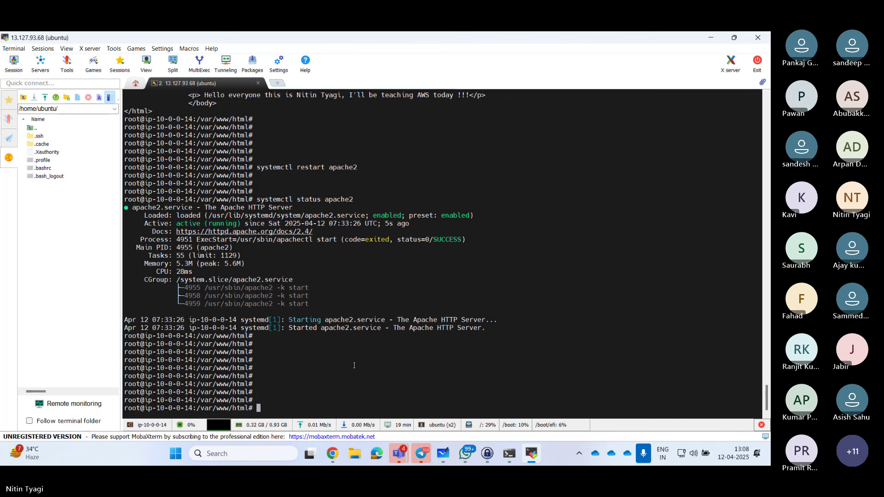
Switch to the Chrome window with the Cloudflare dashboard and open the DNS records of ngcloudx.com
mouse_move(331, 461)
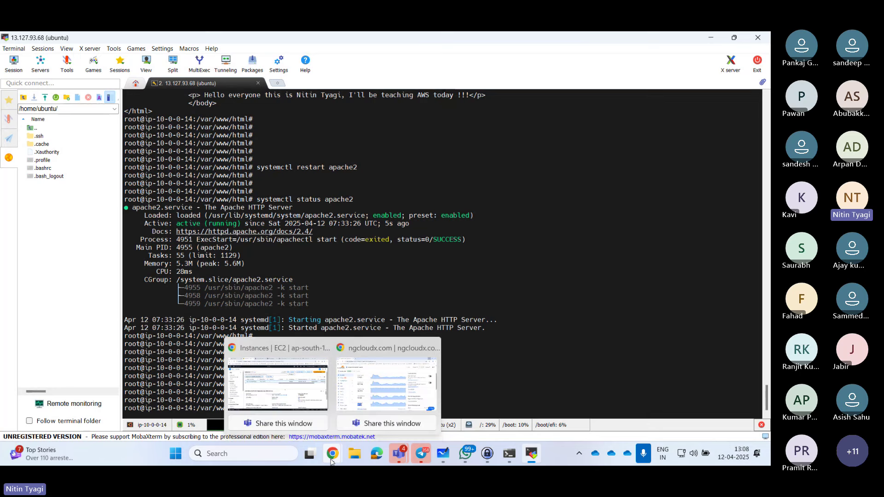
left_click(386, 384)
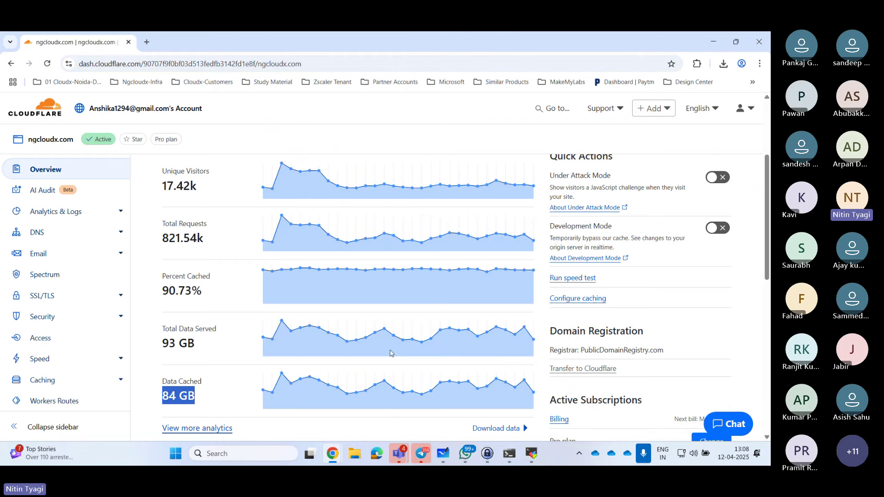
left_click(63, 233)
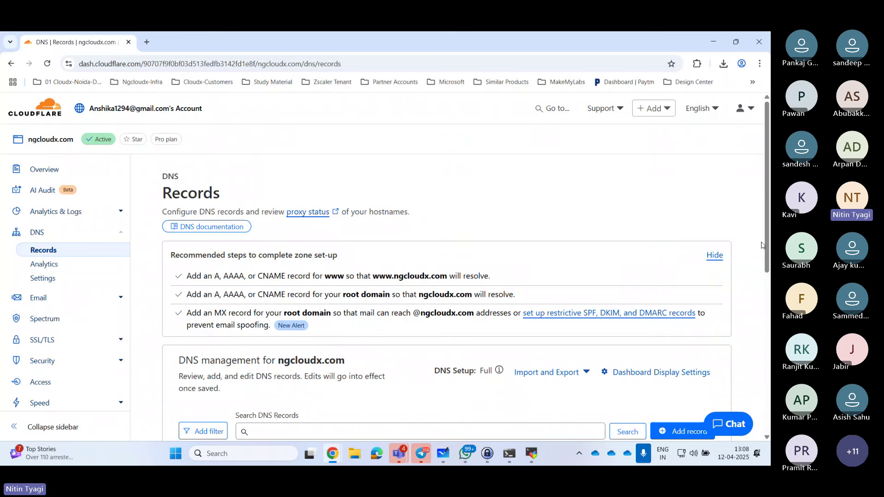
scroll(761, 245, "down", 5)
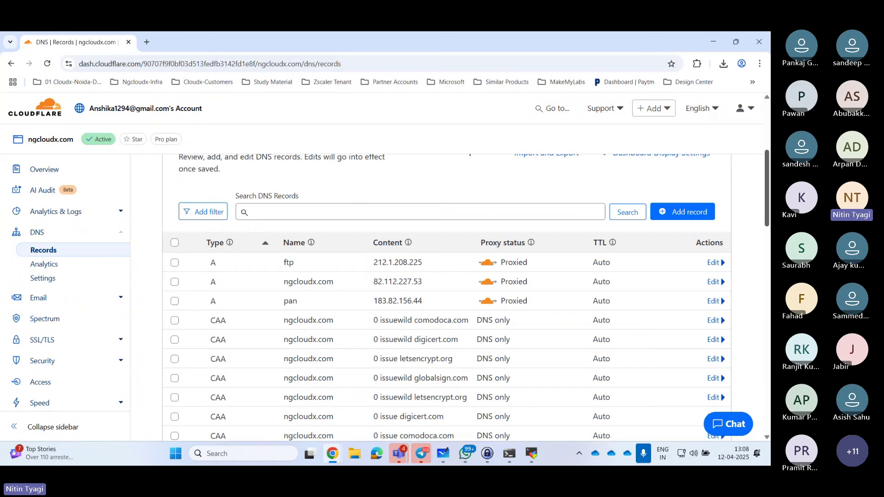
Add an A record named aws pointing to 13.127.93.68, set it to DNS only and save it
left_click(691, 213)
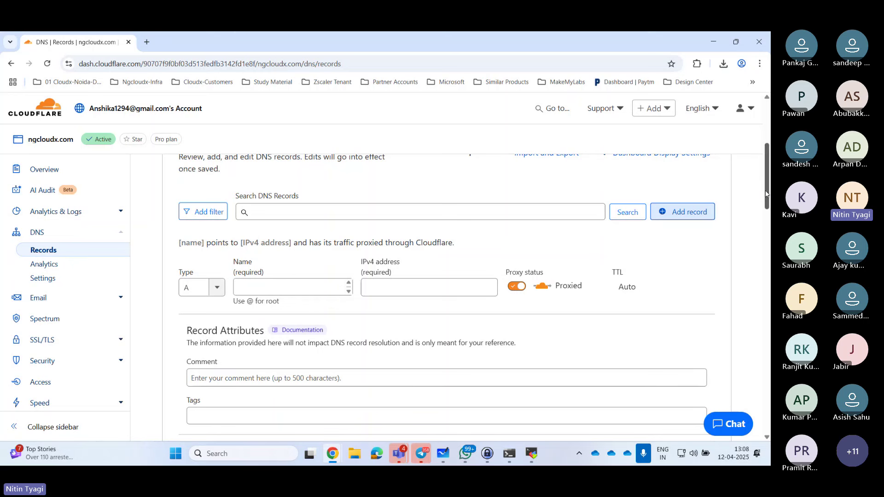
scroll(767, 193, "down", 2)
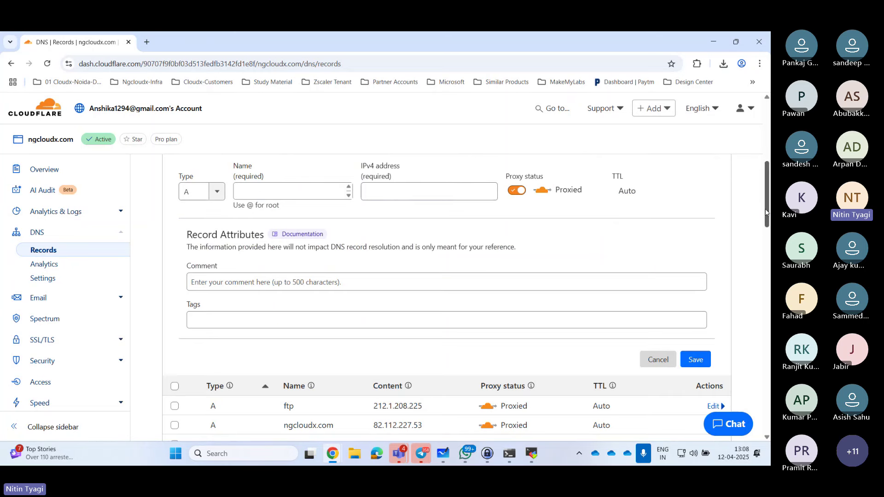
left_click(278, 198)
type("aws")
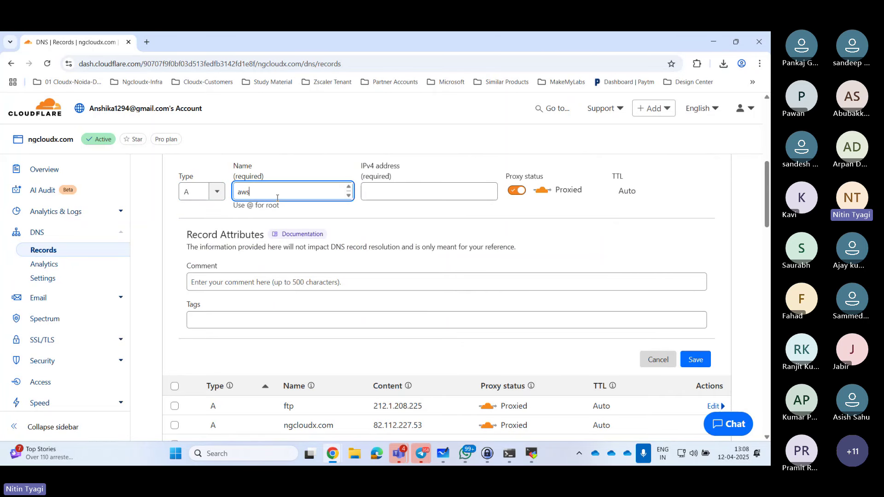
left_click(375, 190)
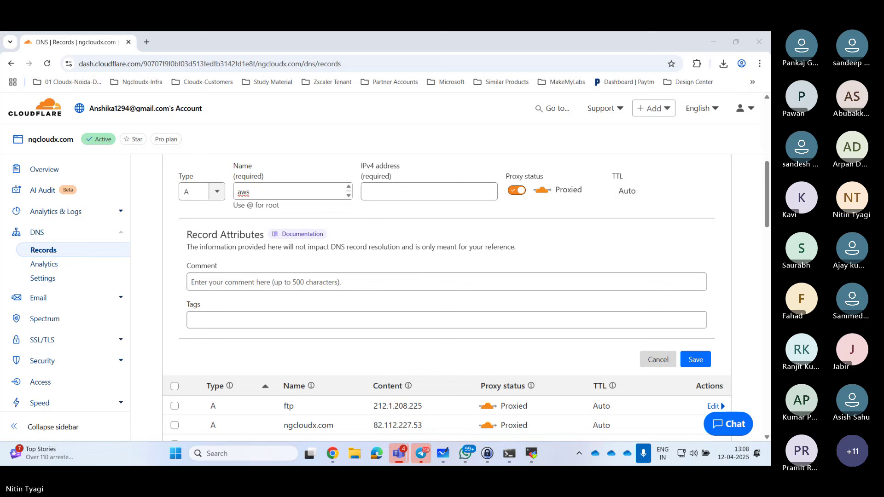
left_click(417, 191)
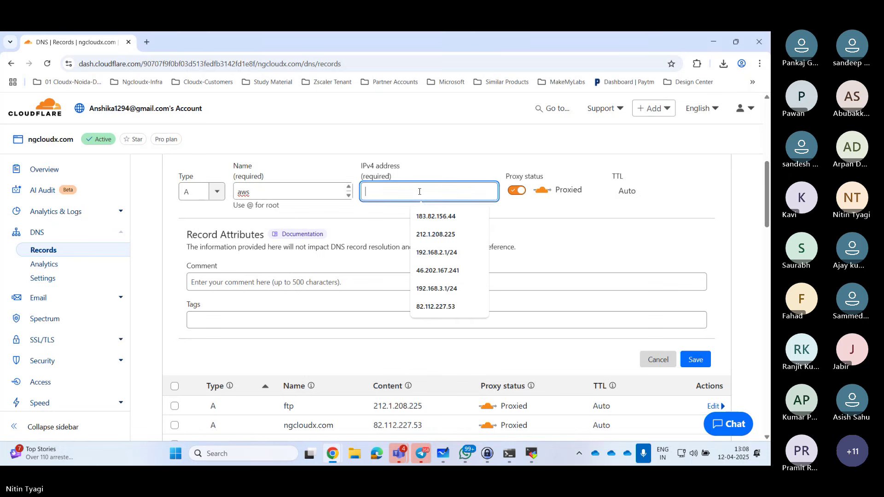
type("13.127.93.68")
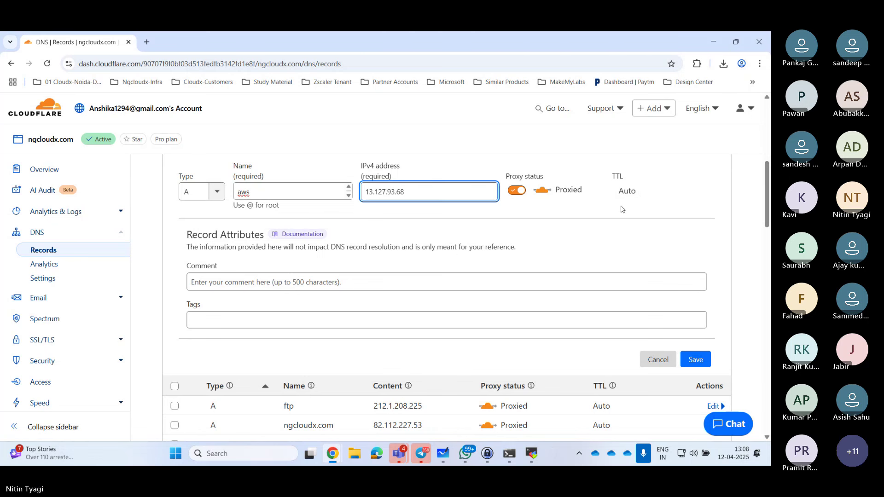
left_click(517, 191)
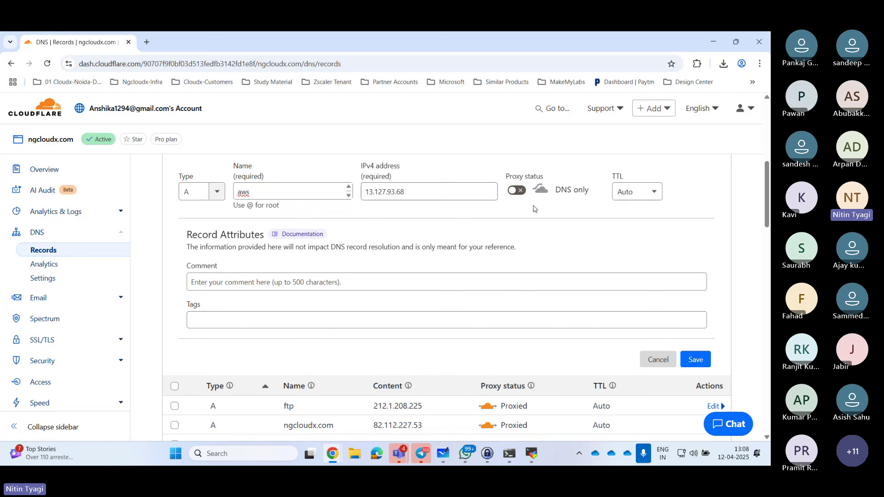
left_click(693, 363)
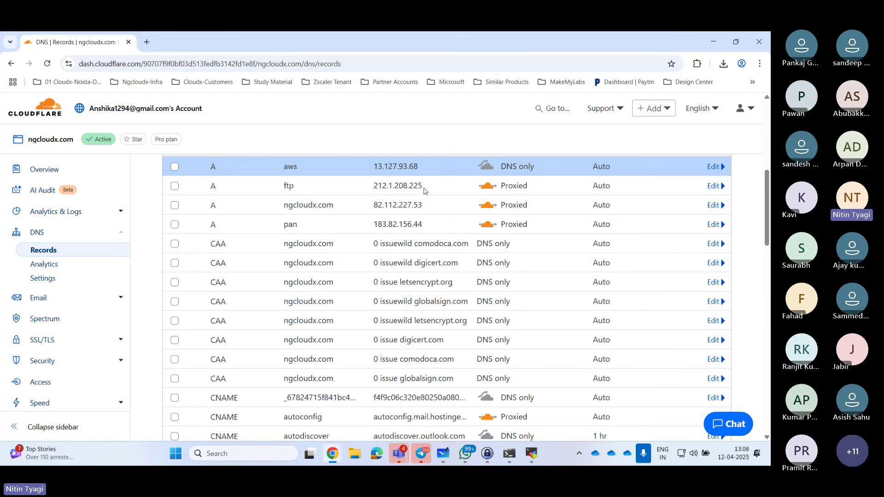
Switch to Command Prompt, stop the running ping and look up aws.ngcloudx.com with nslookup
left_click(519, 454)
key("ctrl+c")
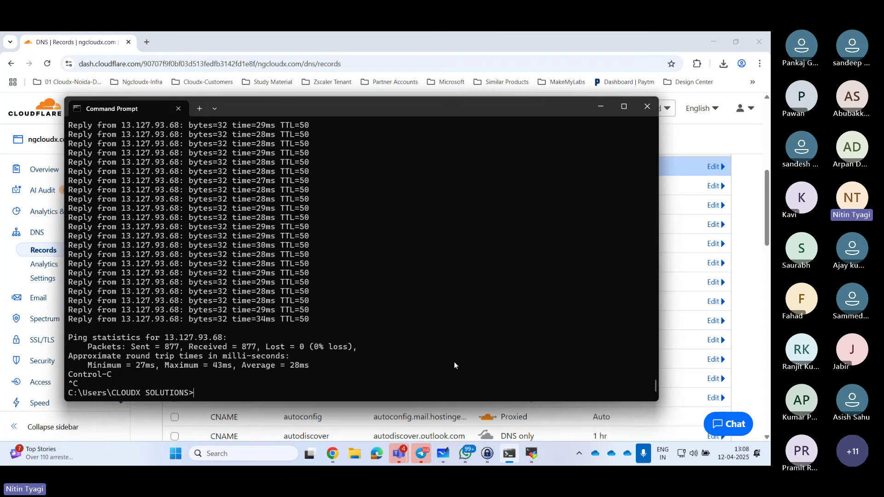
key("Return")
key("Return")
key("Return")
key("Return")
type("nslo")
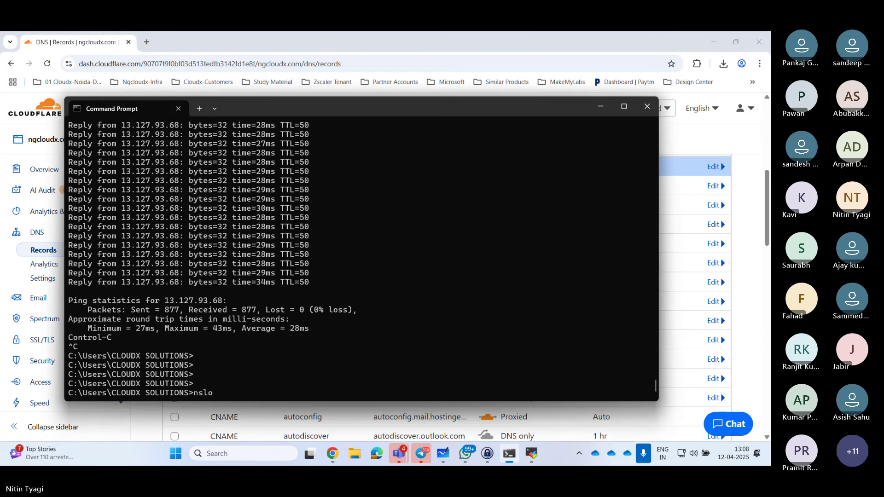
type("okup aws.ngcloudx.com")
key("Return")
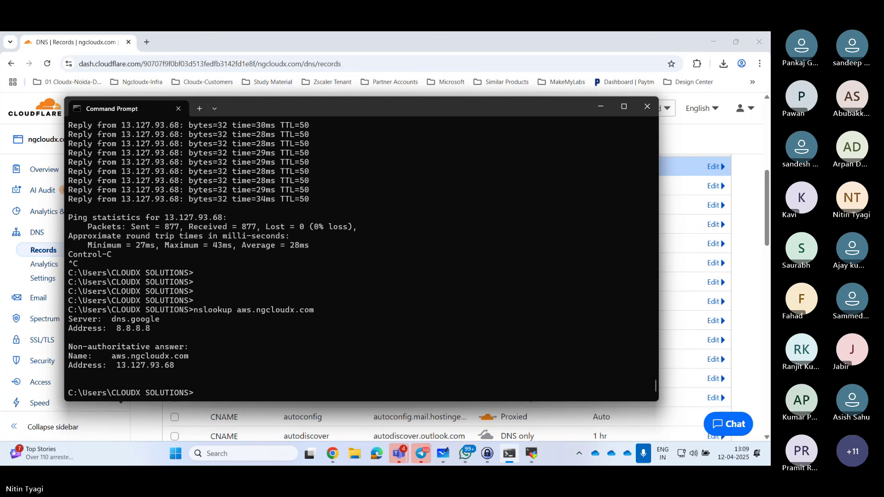
key("Return")
key("Return")
key("Return")
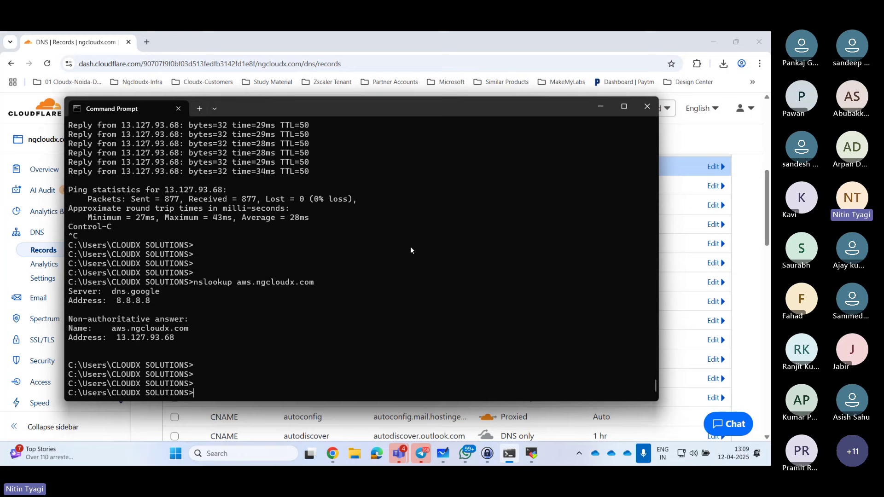
left_click(147, 42)
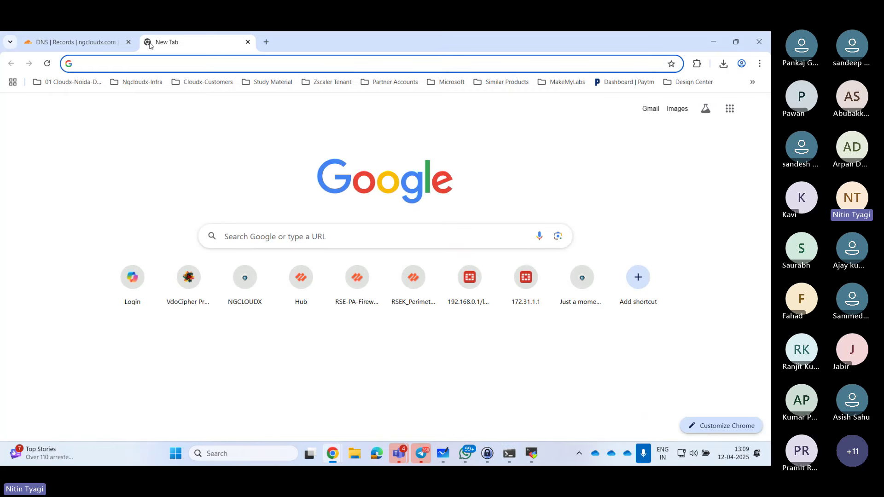
type("http://")
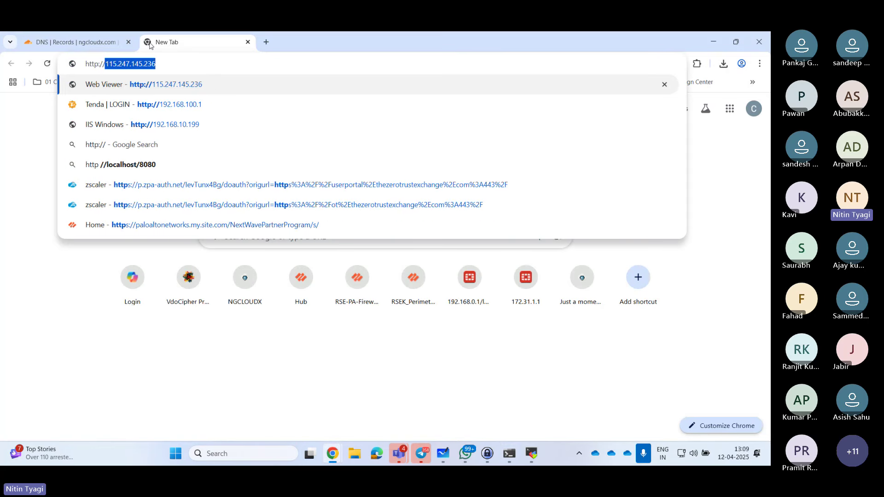
type("aws")
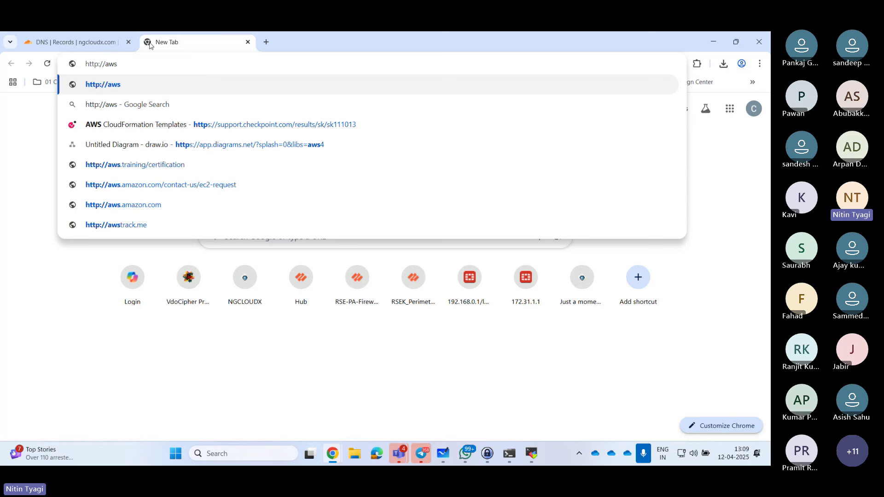
type(".ngcloudx.com")
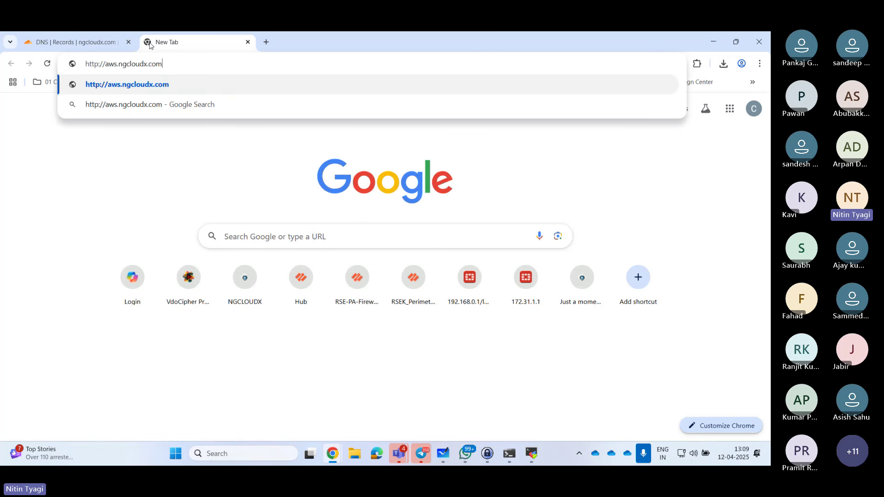
key("Return")
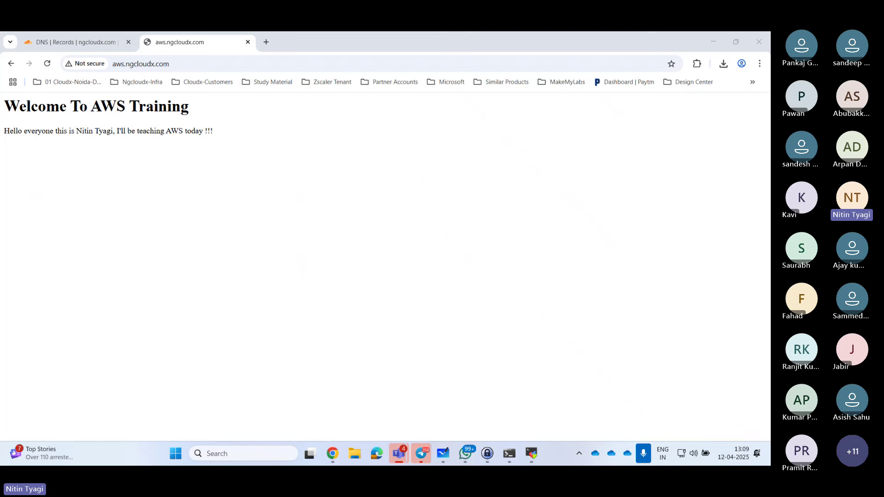
Leave the Cloudflare window, switch to the Chrome window with the AWS console and bring up the aws-lecture-01.drawio diagram
left_click(90, 41)
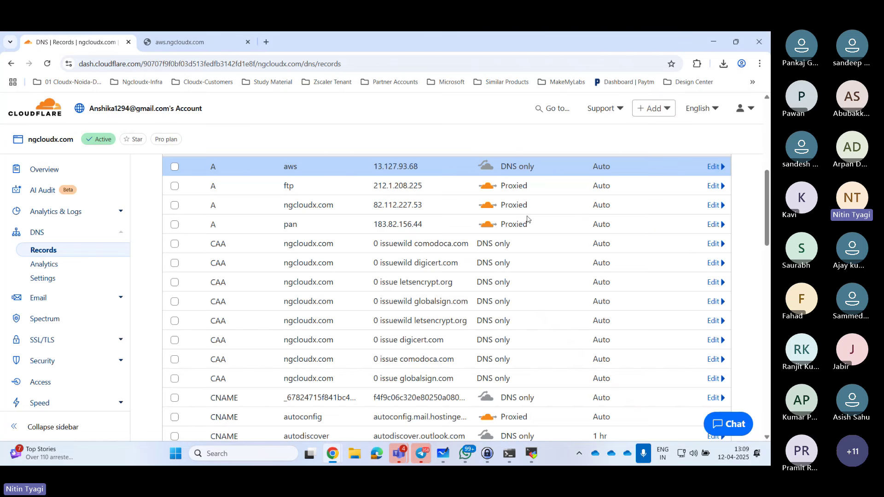
left_click(713, 42)
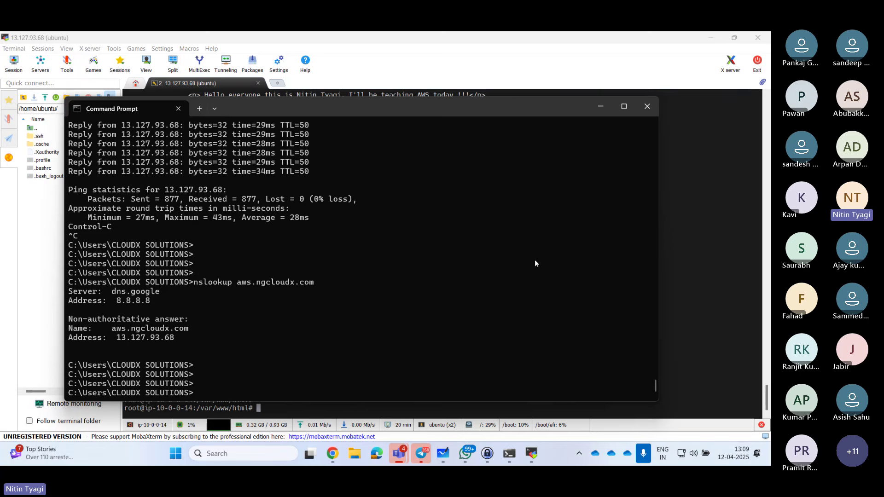
mouse_move(337, 455)
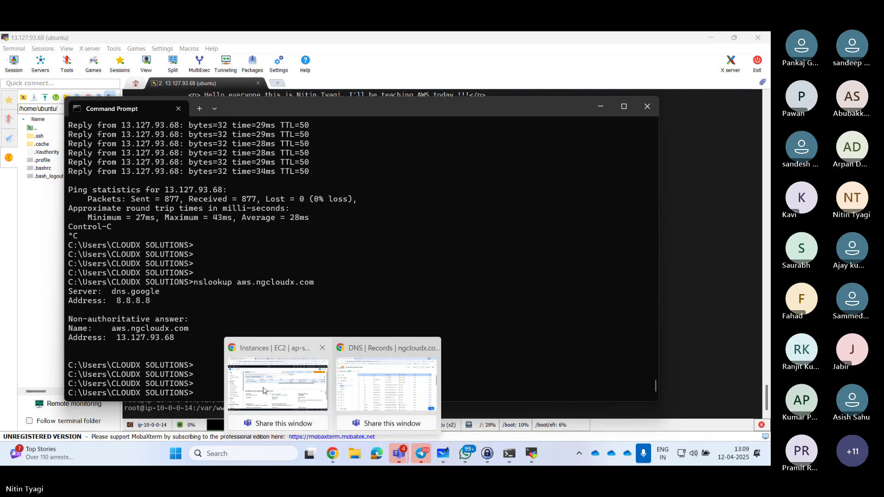
left_click(278, 378)
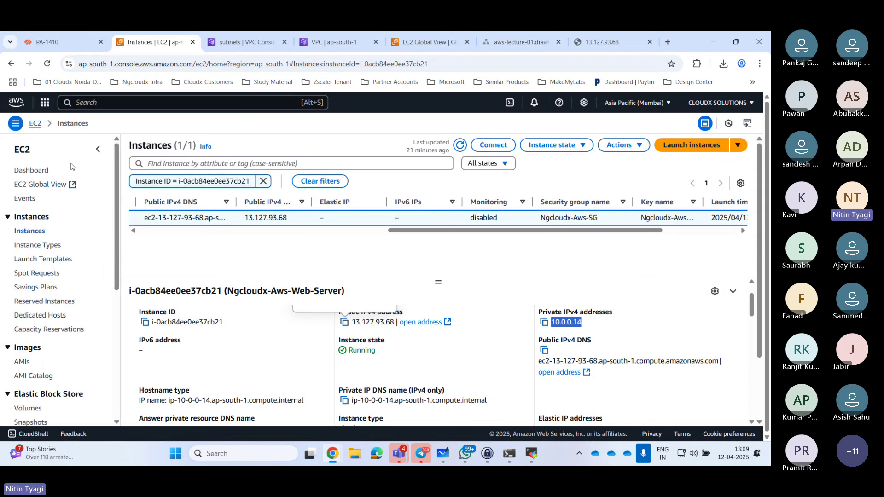
left_click(229, 40)
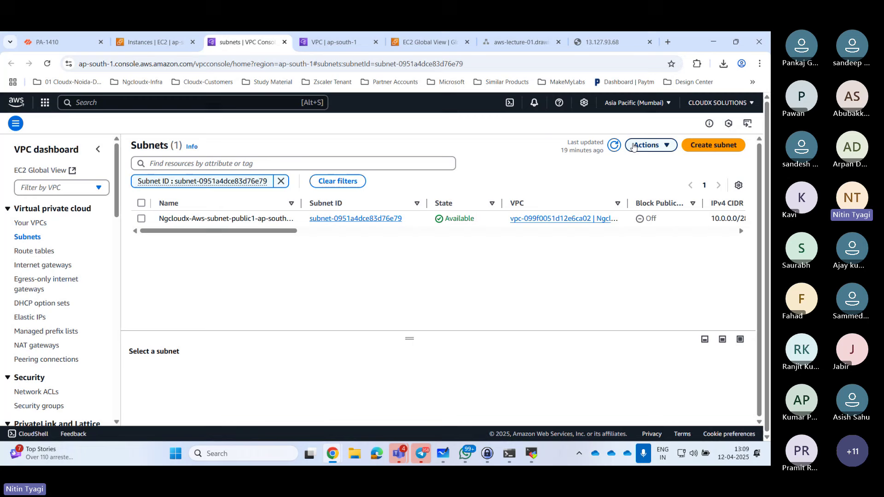
left_click(521, 42)
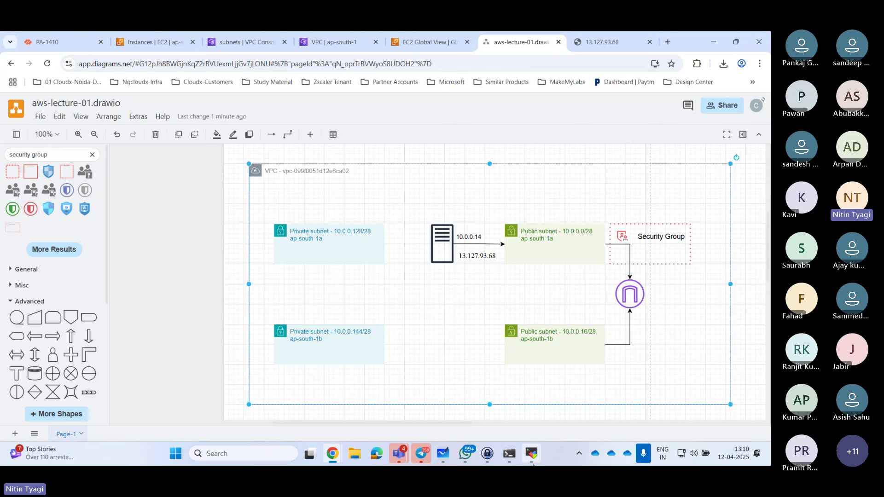
Switch to MobaXterm, ping 8.8.8.8 from the Ubuntu server, stop the ping and return to the diagram
left_click(531, 454)
type("pi")
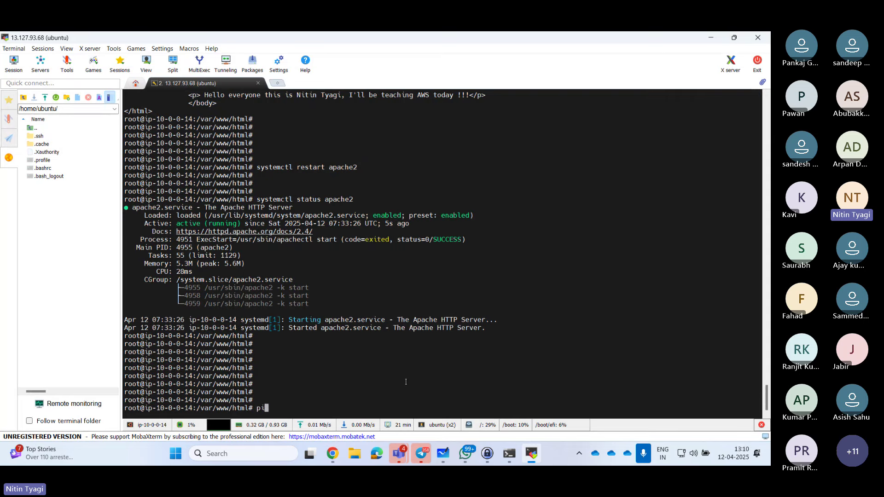
type("ng 8.8.8.8")
key("Return")
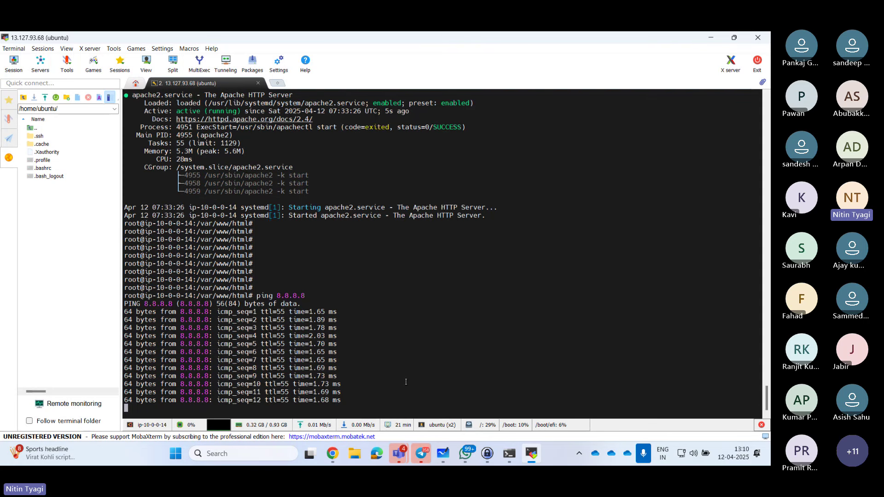
key("ctrl+c")
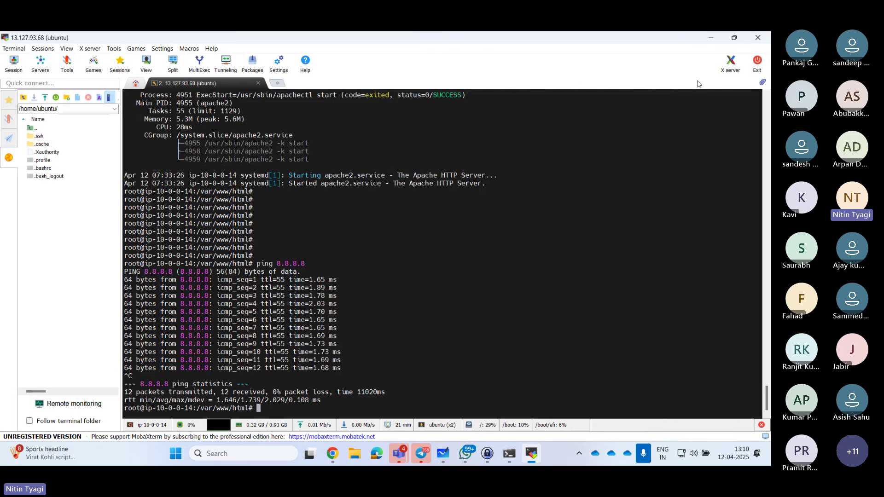
left_click(711, 38)
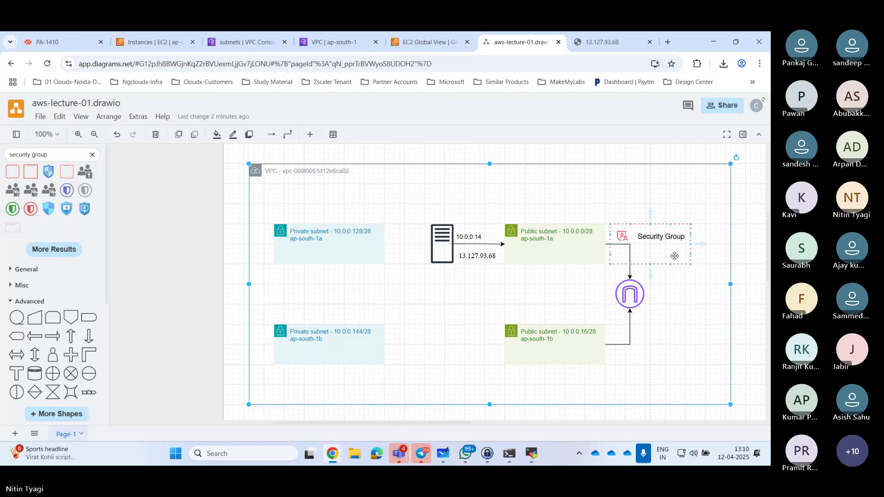
Move the internet gateway icon onto the right border of the VPC frame
left_click(641, 291)
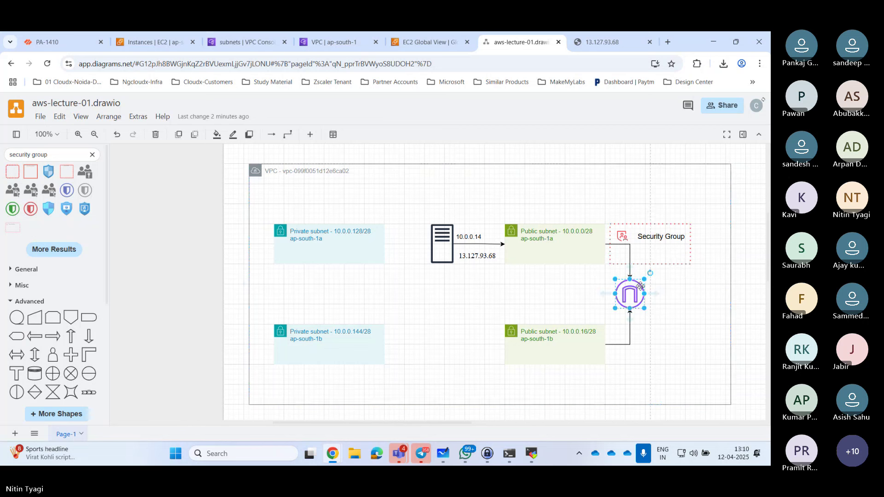
left_click_drag(644, 286, 742, 288)
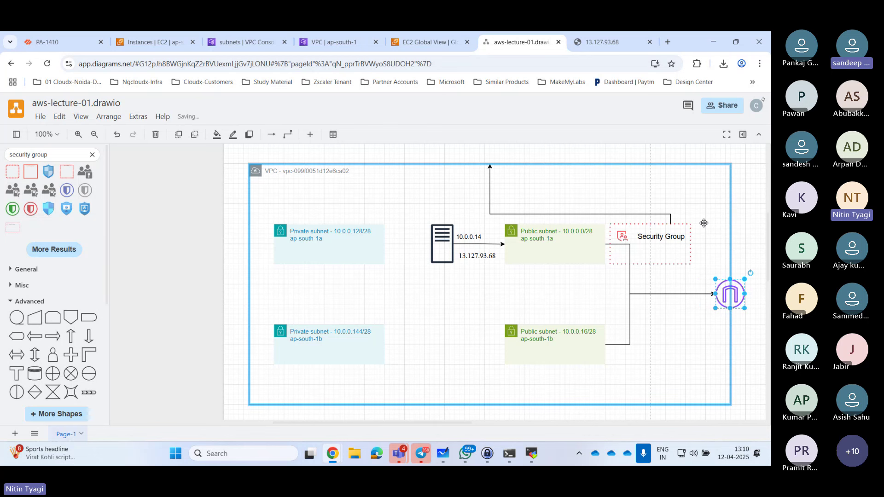
Move the Security Group shape between the public subnets and the gateway, narrow it and stretch it to nearly the VPC frame's height
left_click(672, 226)
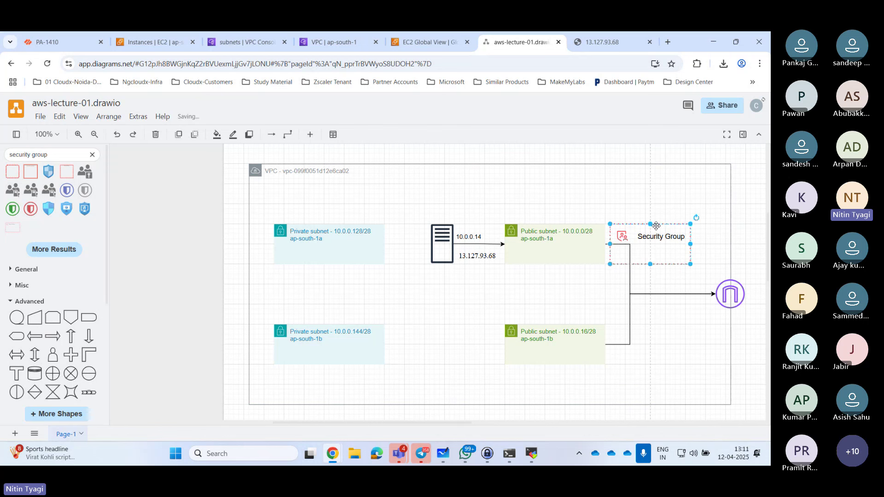
left_click_drag(662, 229, 696, 204)
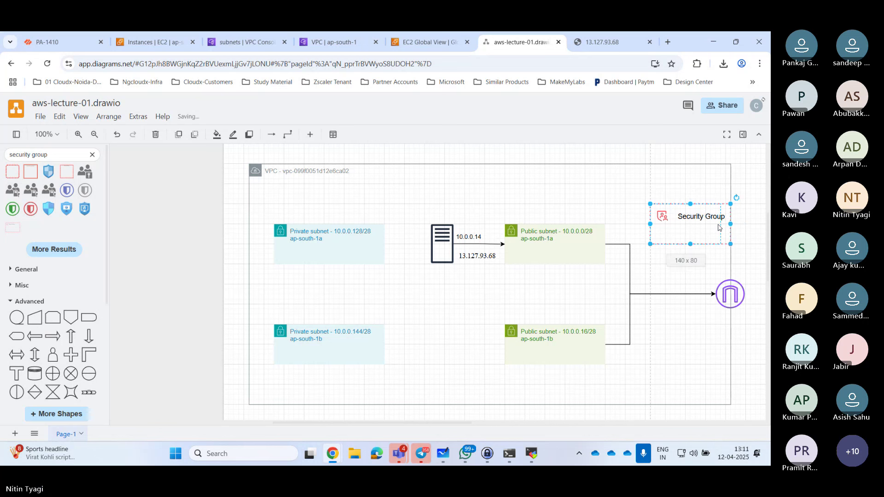
left_click_drag(684, 243, 671, 390)
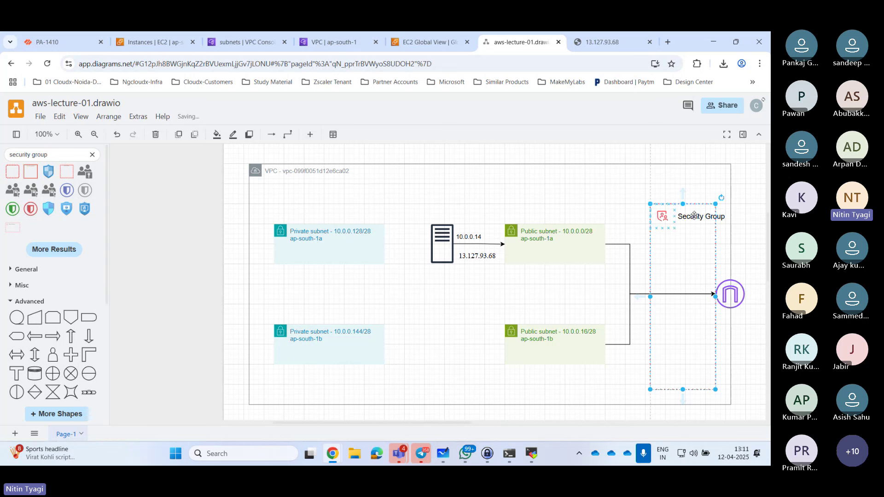
left_click_drag(683, 204, 684, 177)
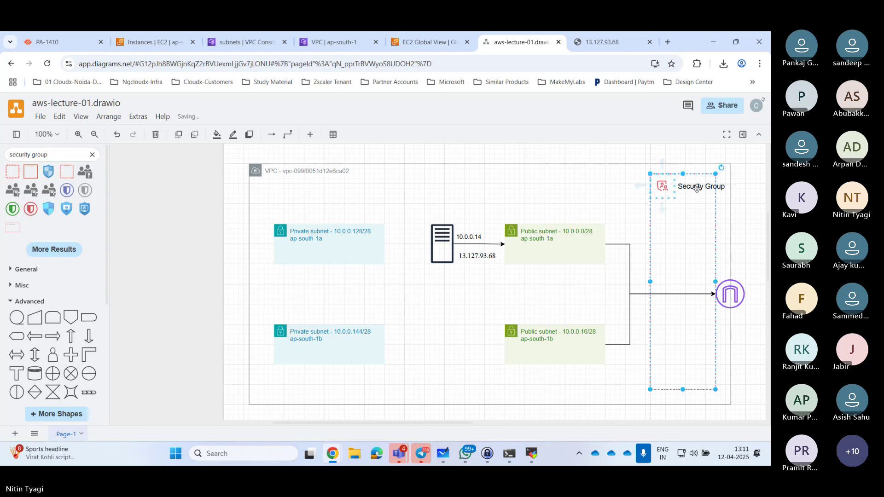
left_click(697, 189)
double_click(690, 187)
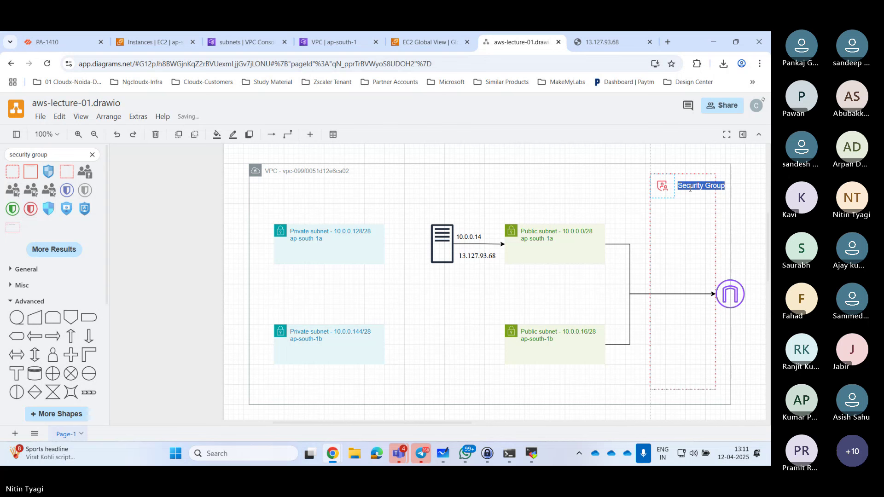
left_click(691, 187)
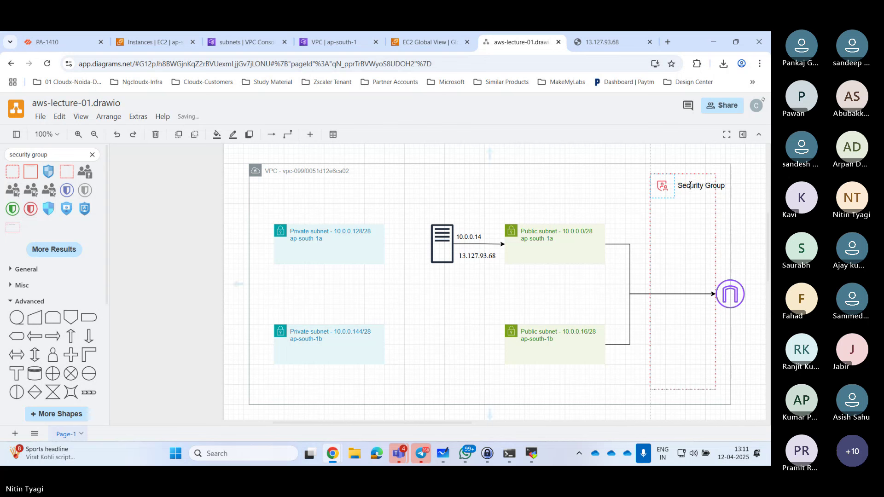
key("ctrl+a")
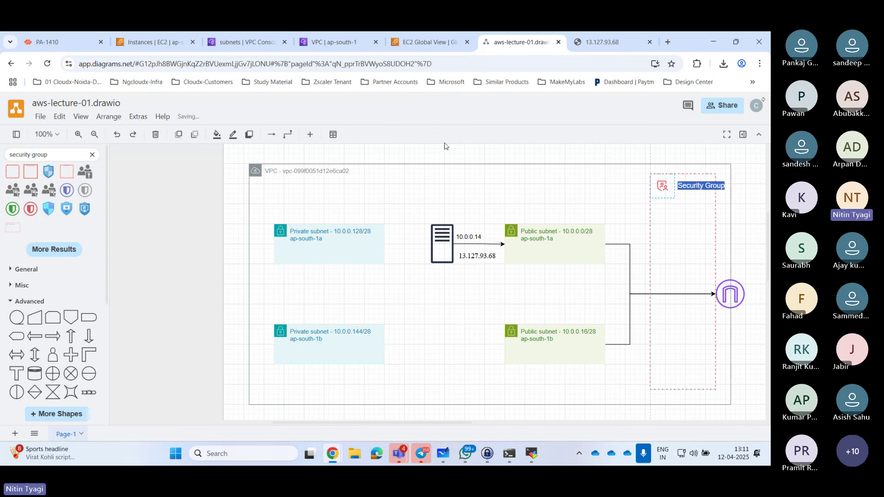
right_click(692, 187)
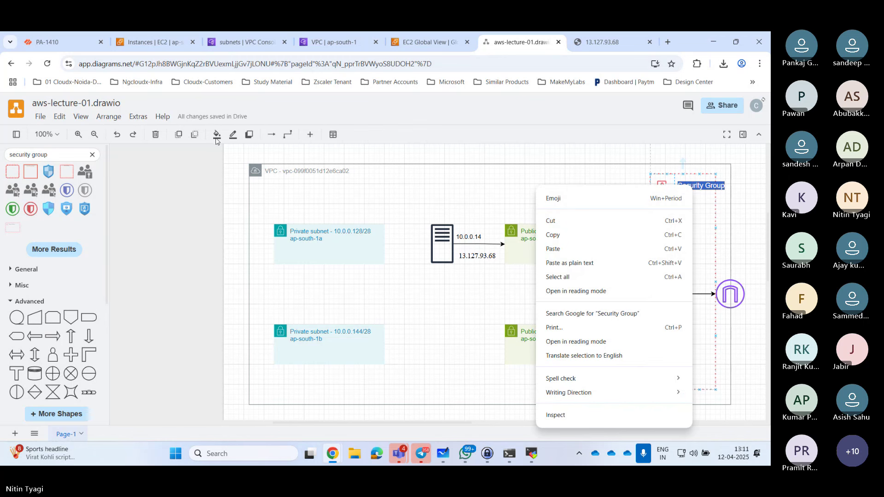
left_click(717, 195)
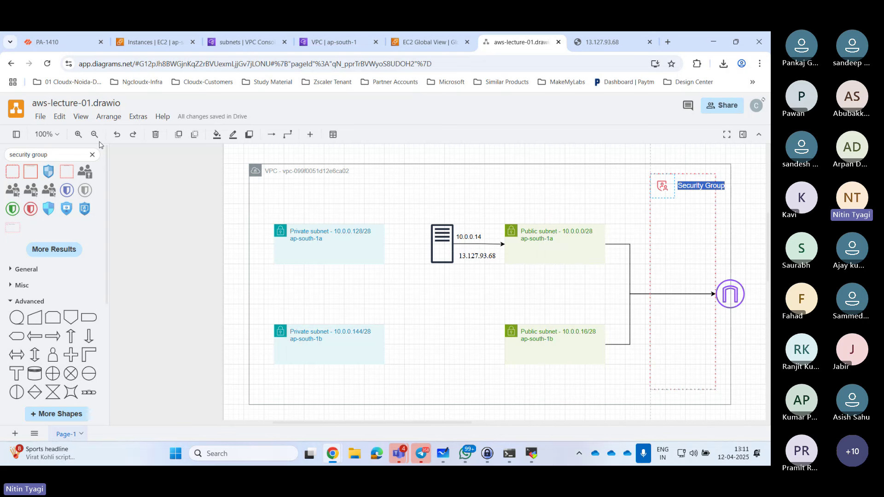
left_click(59, 117)
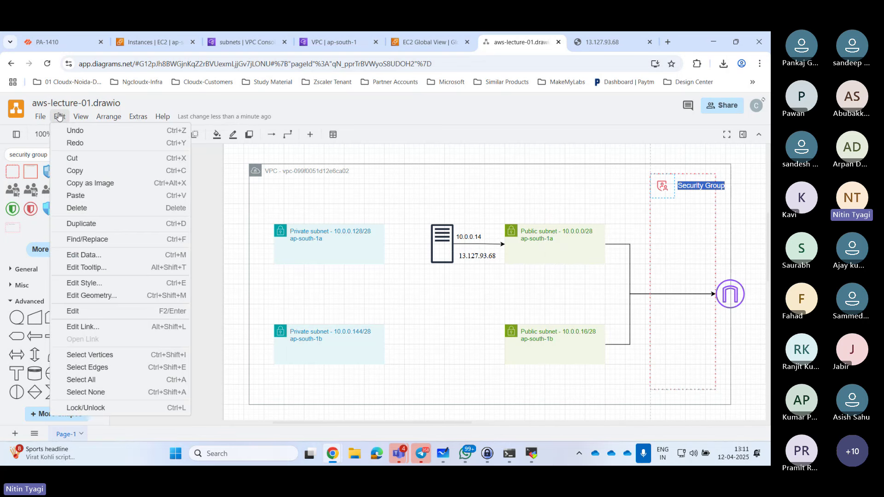
left_click(81, 116)
left_click(99, 117)
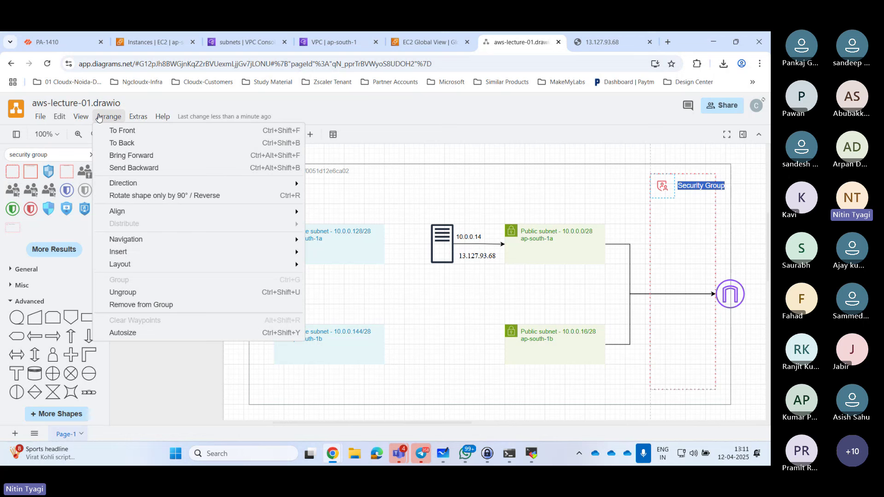
left_click(136, 118)
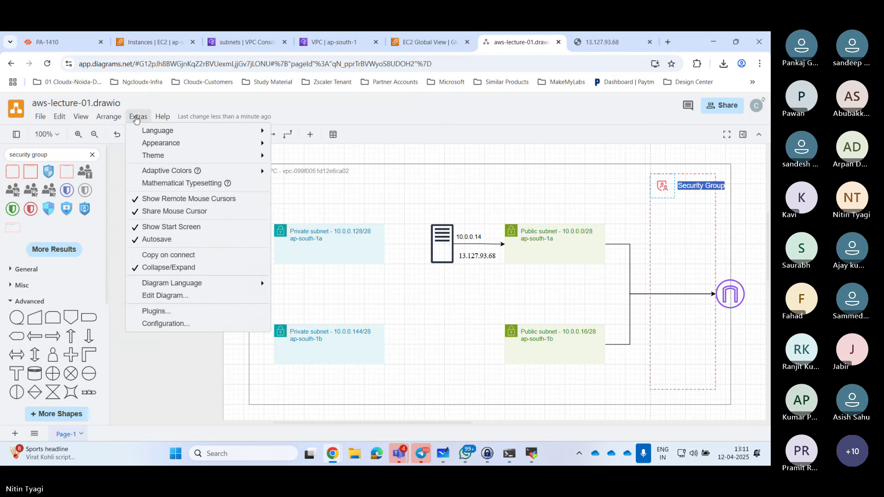
left_click(40, 117)
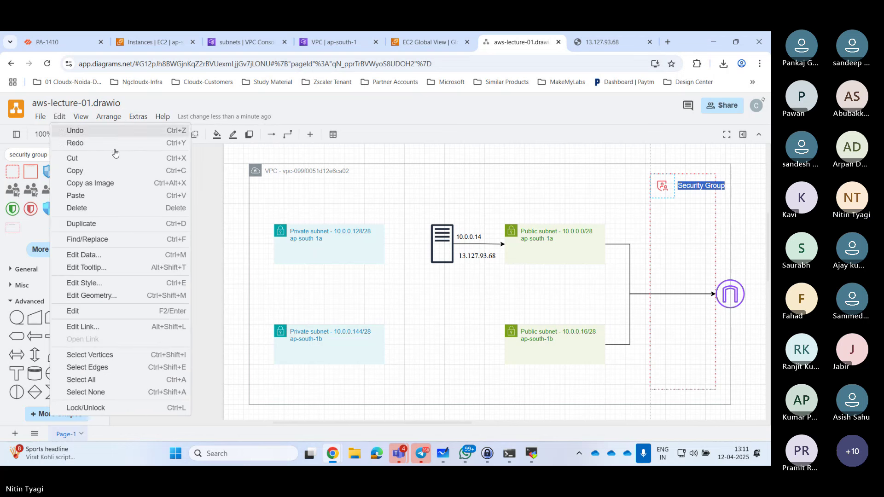
left_click(238, 453)
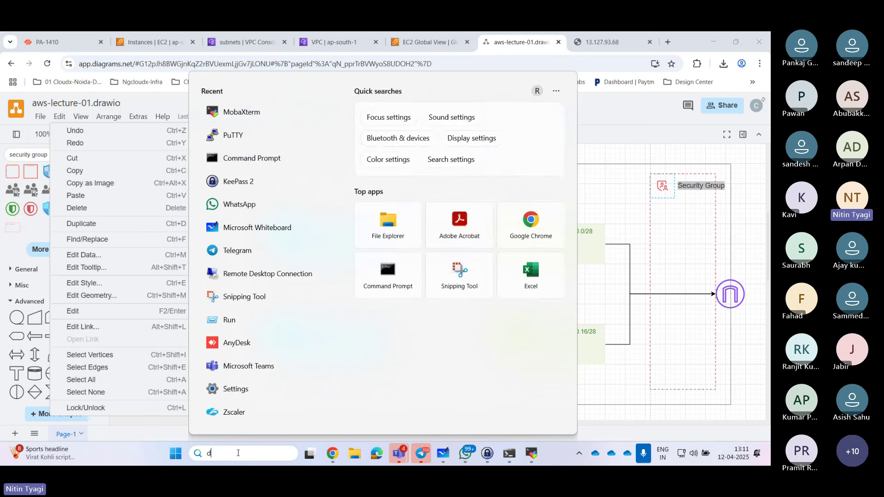
type("dr")
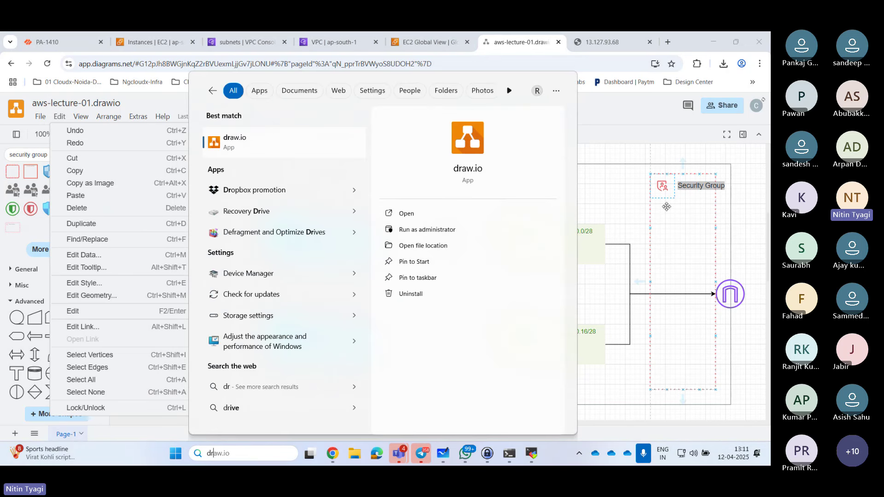
left_click(642, 110)
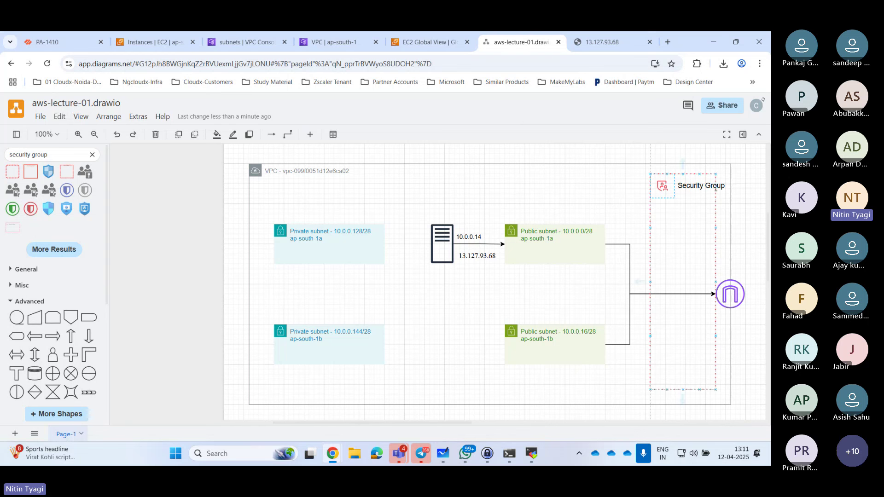
Widen the Security Group shape toward the VPC frame's right border until its outline encloses the whole label
left_click(724, 210)
left_click(671, 199)
double_click(703, 187)
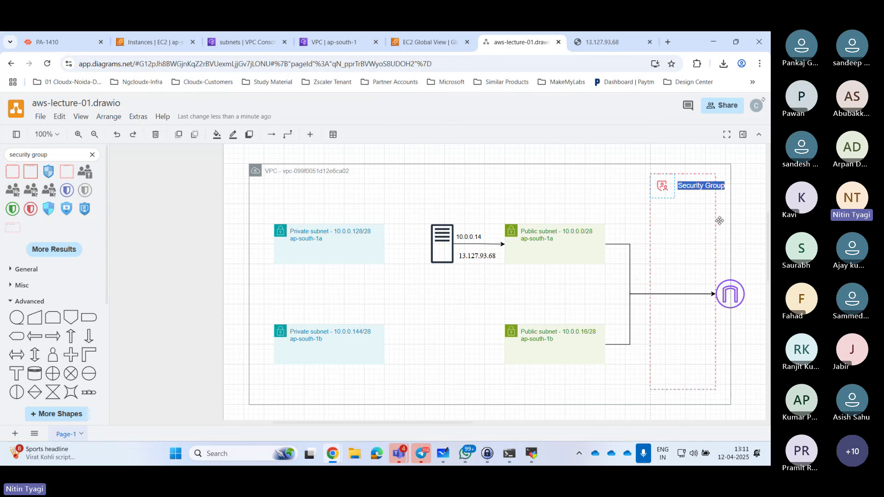
left_click(717, 269)
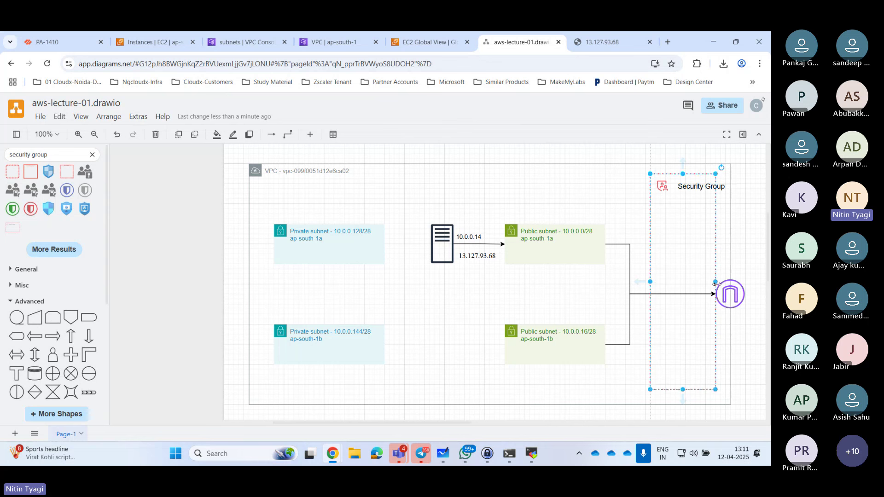
left_click_drag(716, 282, 729, 286)
left_click(747, 228)
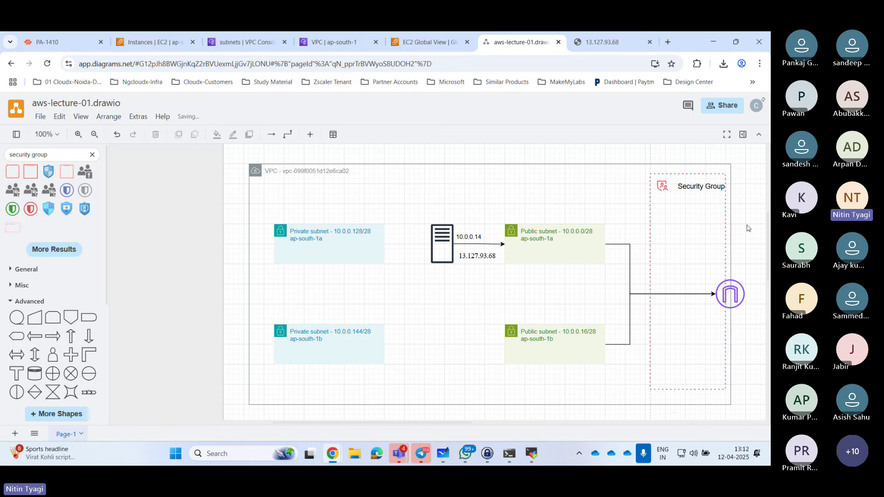